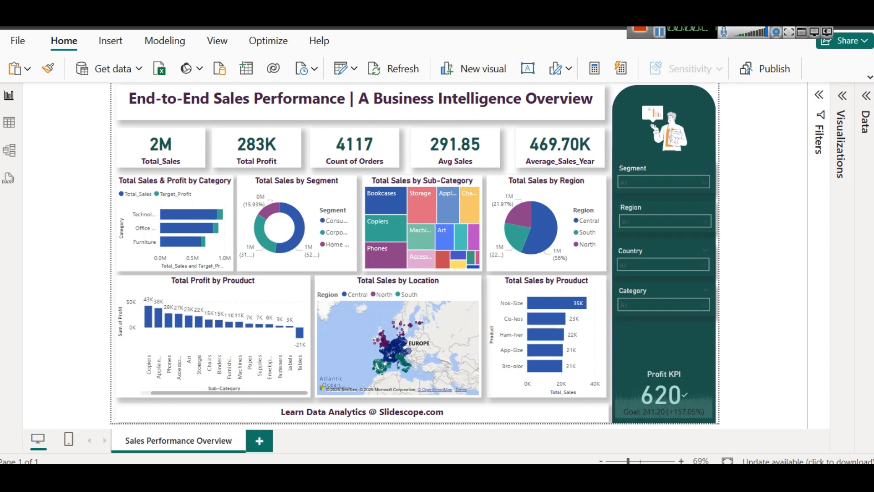
Examine the DAX formula of the Average_Sales_Year measure in the ListOfOrders table
{"action": "left_click", "coordinate": [865, 107]}
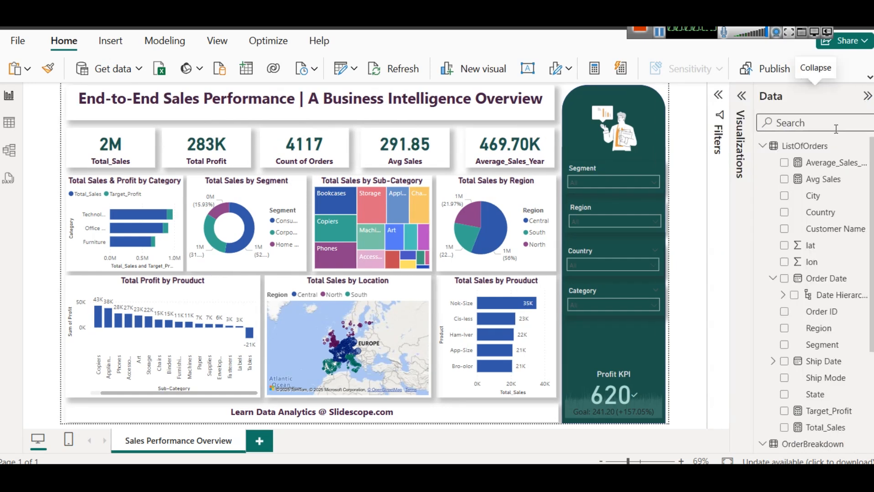
{"action": "left_click", "coordinate": [832, 163]}
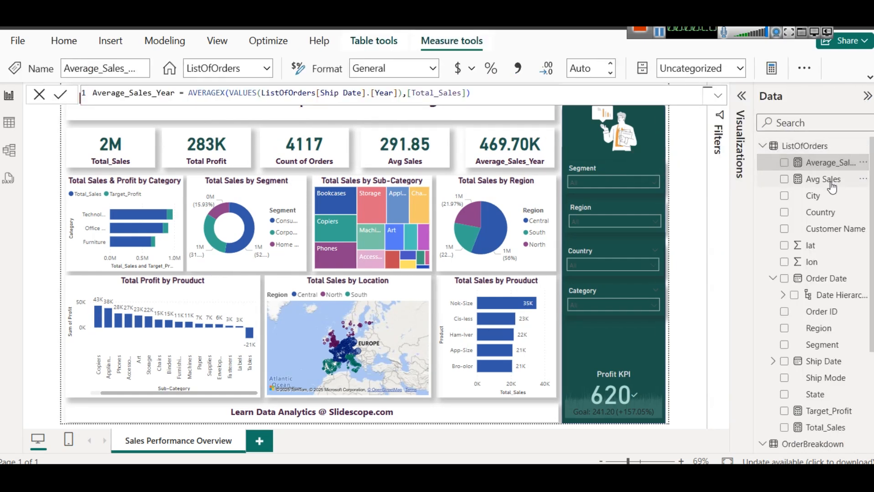
{"action": "left_click", "coordinate": [867, 96]}
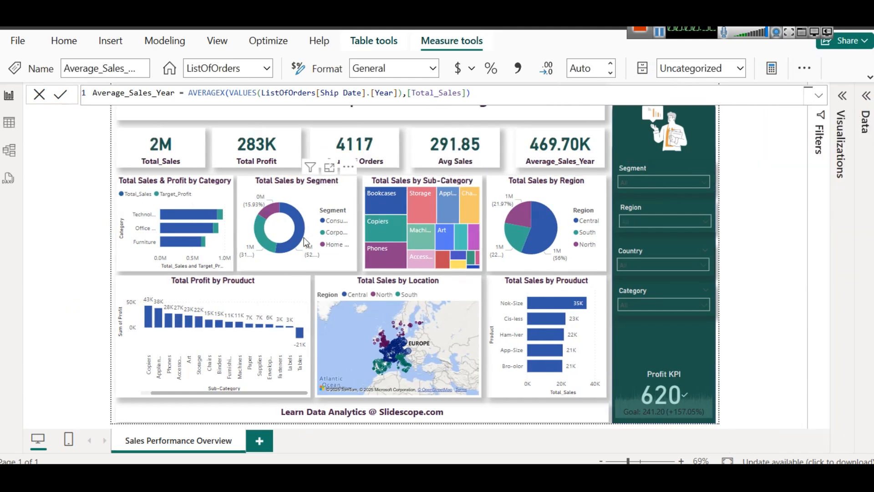
Examine the field assignments of the Total Sales by Location map and the product sales bar chart
{"action": "left_click", "coordinate": [179, 186]}
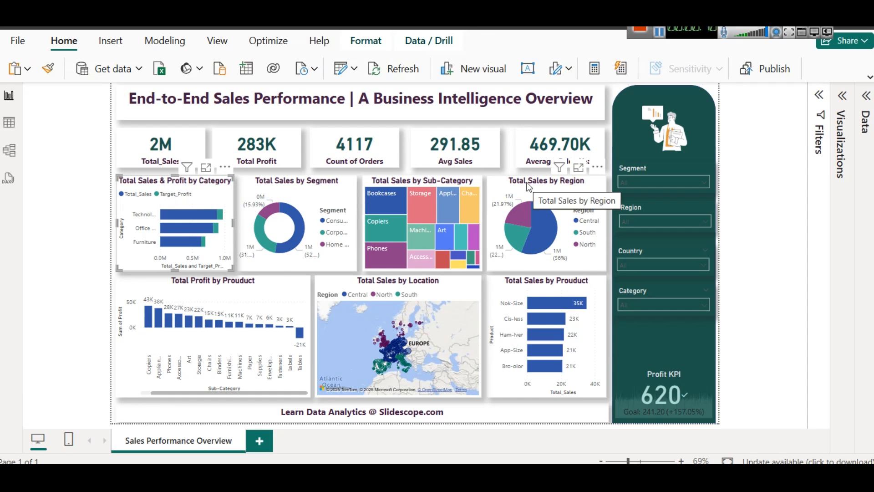
{"action": "left_click", "coordinate": [428, 288]}
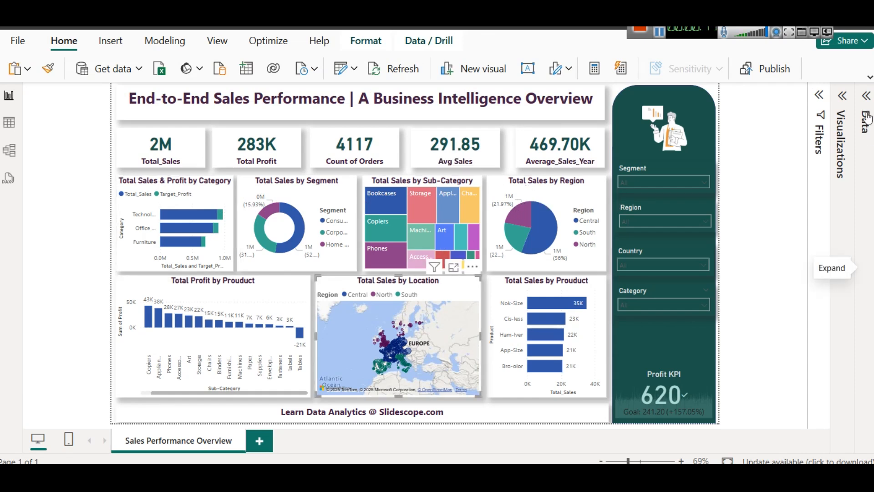
{"action": "left_click", "coordinate": [843, 97]}
{"action": "scroll", "coordinate": [778, 391], "scroll_direction": "down", "scroll_amount": 2}
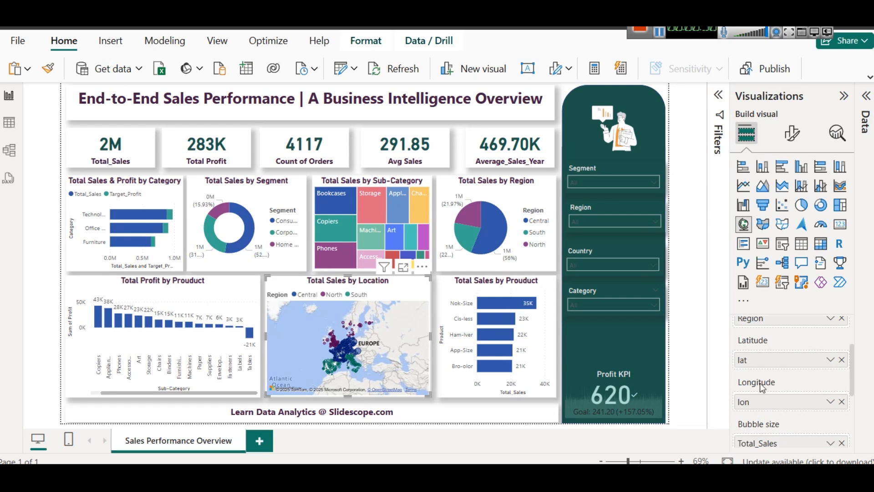
{"action": "scroll", "coordinate": [767, 358], "scroll_direction": "up", "scroll_amount": 1}
{"action": "scroll", "coordinate": [767, 358], "scroll_direction": "up", "scroll_amount": 1}
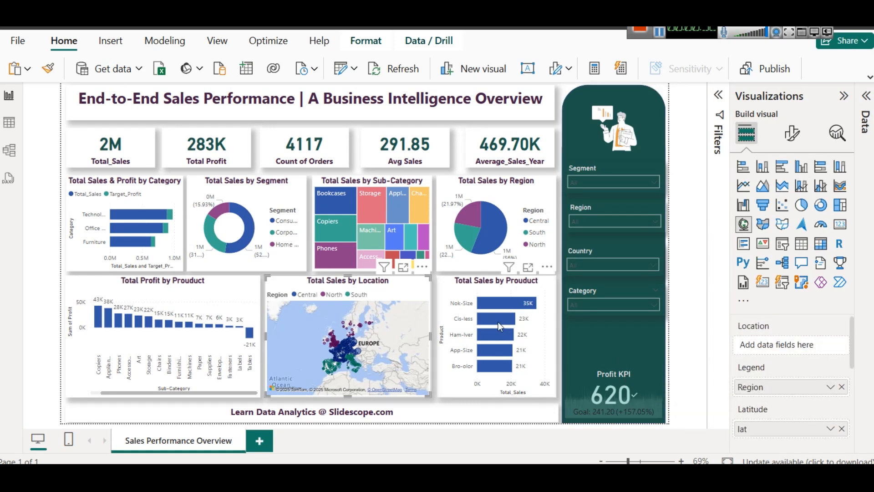
{"action": "left_click", "coordinate": [512, 285]}
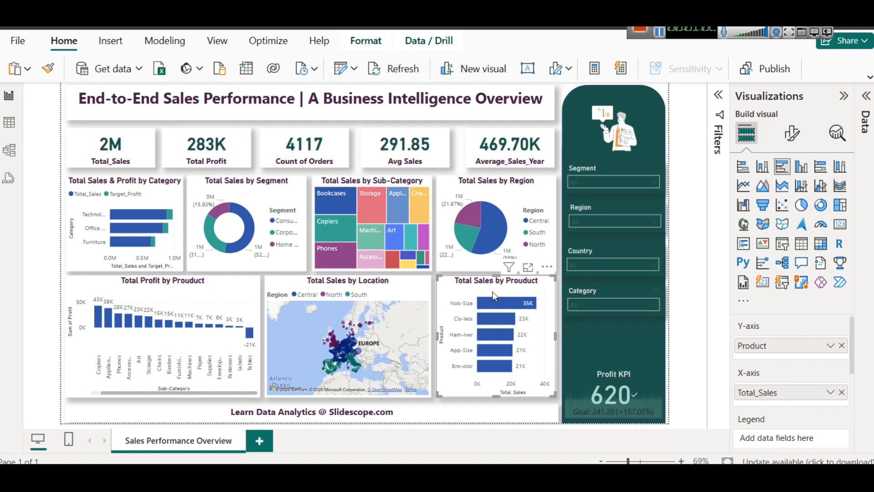
Test the Segment slicer with Corporate and with Home Office, clearing each selection
{"action": "left_click", "coordinate": [582, 180]}
{"action": "left_click", "coordinate": [599, 209]}
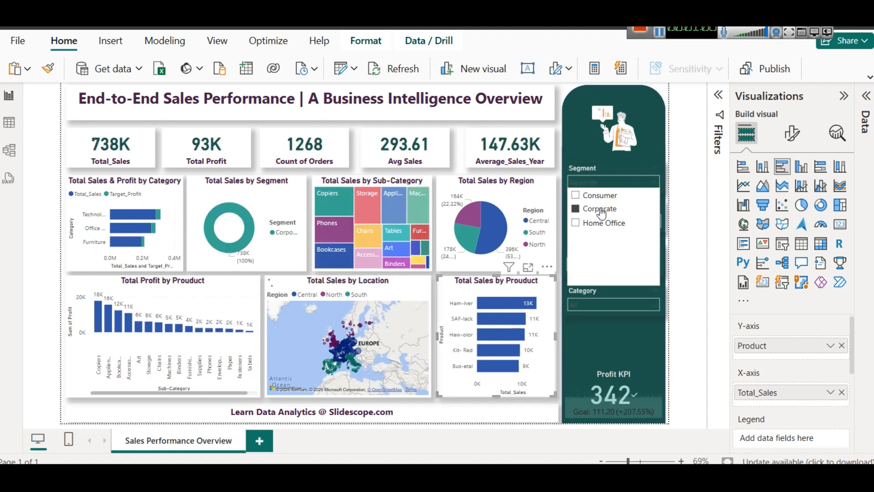
{"action": "left_click", "coordinate": [600, 209]}
{"action": "left_click", "coordinate": [603, 222]}
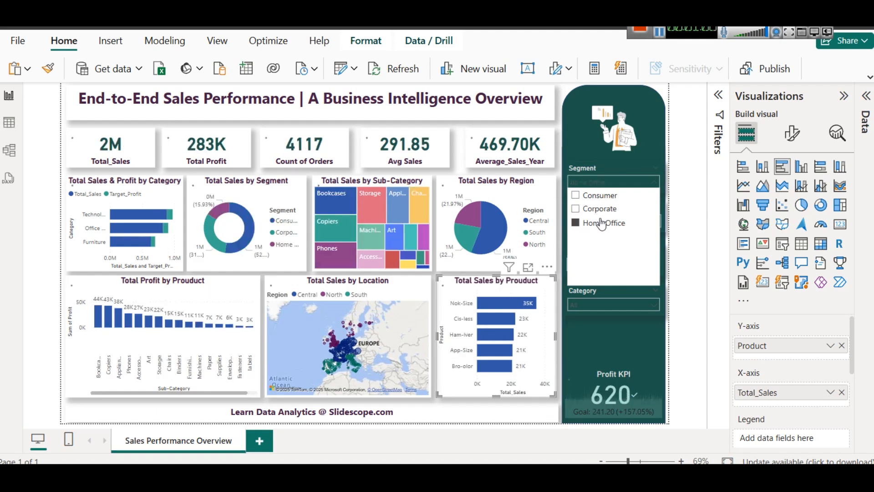
{"action": "left_click", "coordinate": [603, 224]}
{"action": "left_click", "coordinate": [598, 171]}
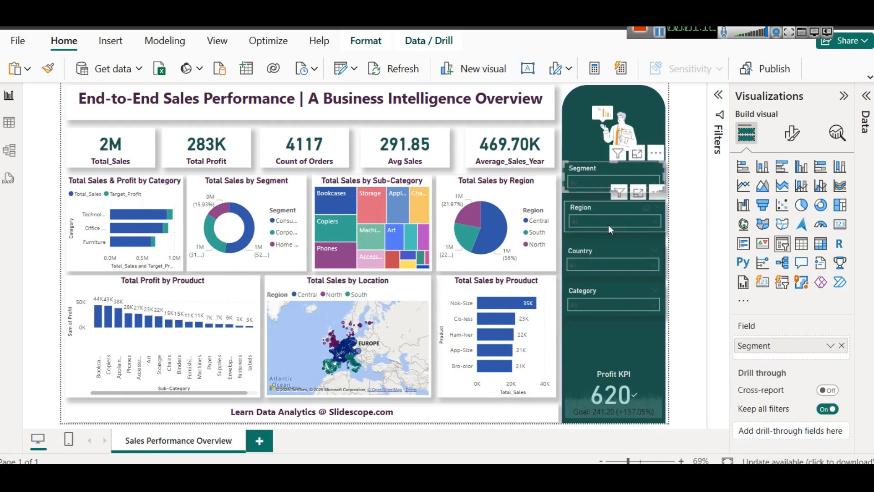
Test the Region slicer with Central, clear the selection and close the slicer's list
{"action": "left_click", "coordinate": [589, 216]}
{"action": "left_click", "coordinate": [591, 235]}
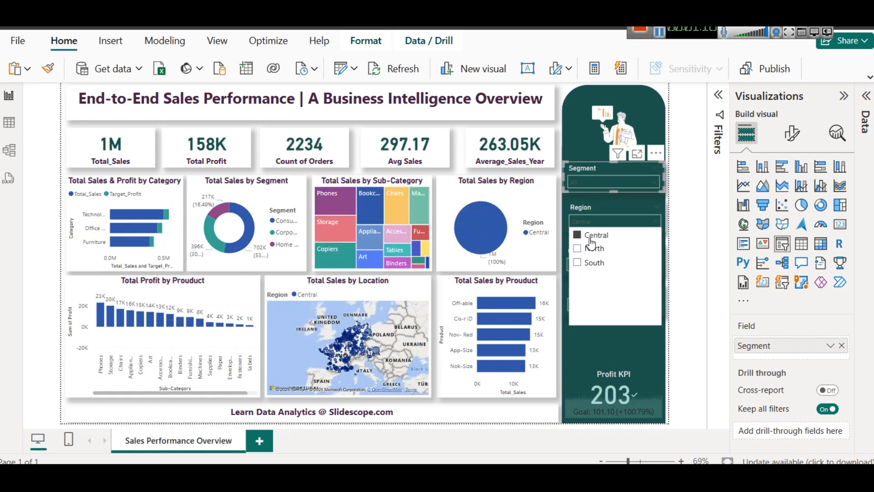
{"action": "left_click", "coordinate": [592, 236]}
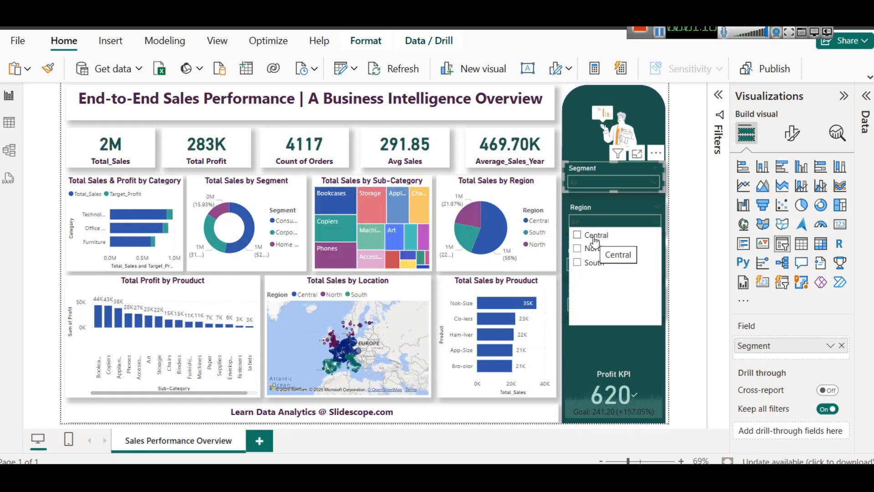
{"action": "left_click", "coordinate": [558, 212]}
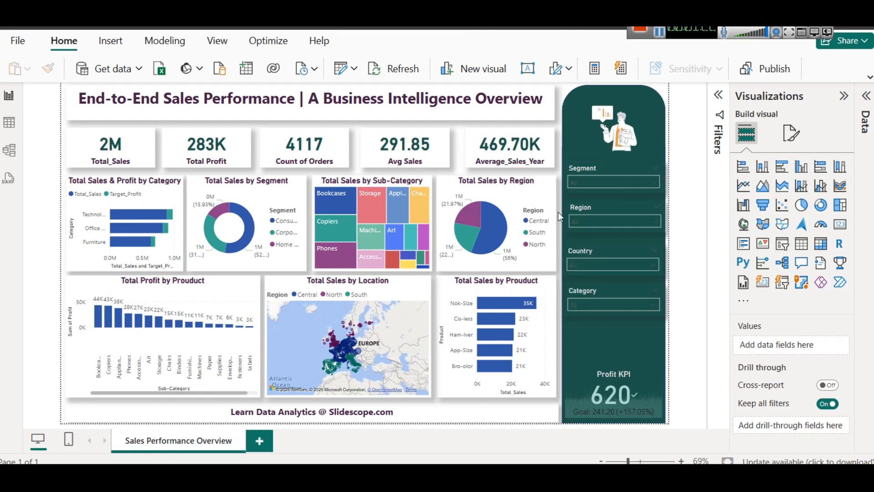
Examine the ListOfOrders and OrderBreakdown tables and the relationship between them, and return to the report
{"action": "left_click", "coordinate": [9, 122]}
{"action": "scroll", "coordinate": [770, 228], "scroll_direction": "up", "scroll_amount": 3}
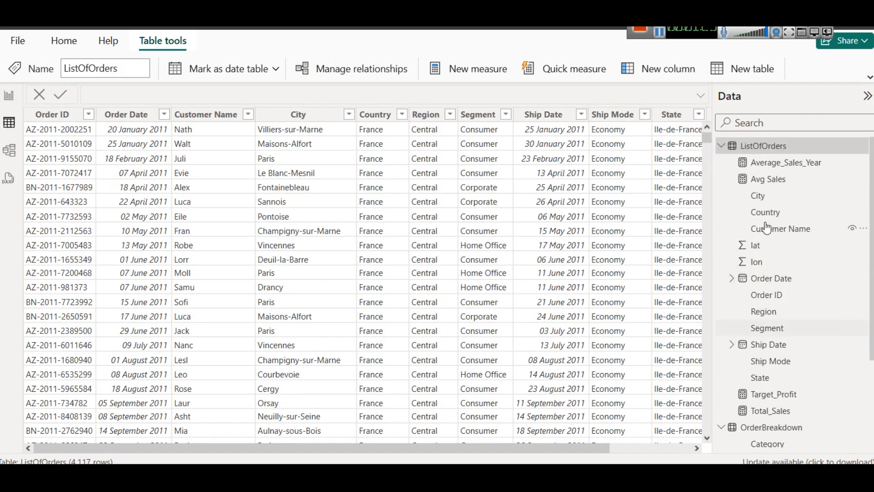
{"action": "left_click", "coordinate": [729, 147]}
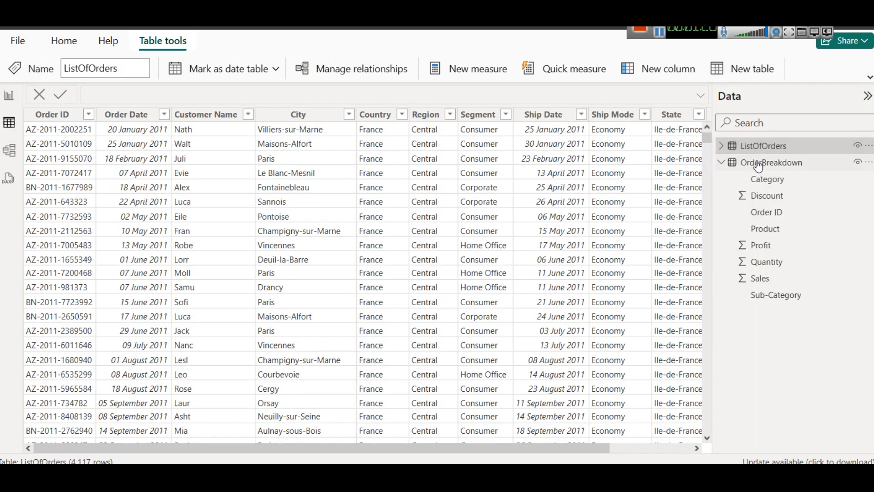
{"action": "left_click", "coordinate": [9, 151]}
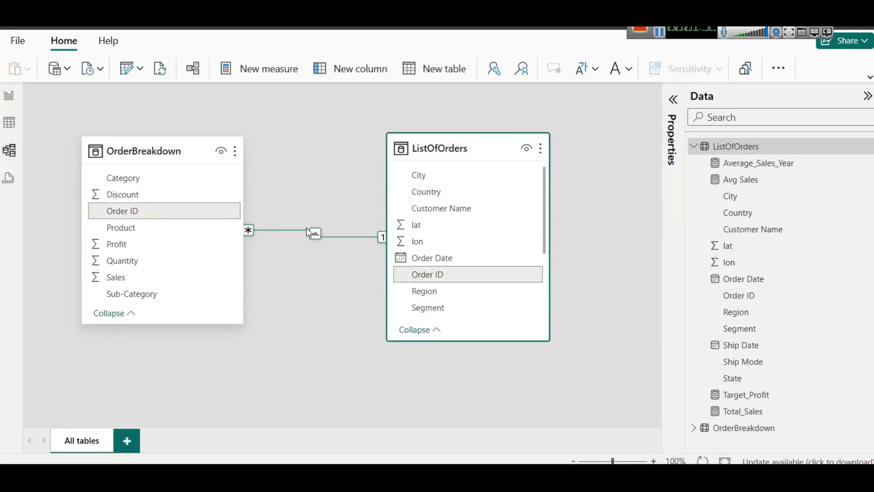
{"action": "left_click", "coordinate": [9, 96]}
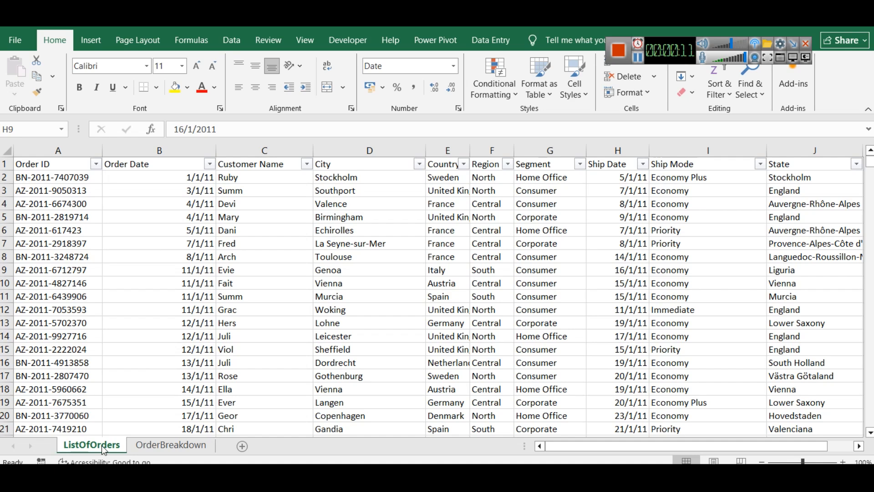
Compare the two sheets of the source Excel workbook and examine the columns of ListOfOrders through lon and lat
{"action": "left_click", "coordinate": [144, 453]}
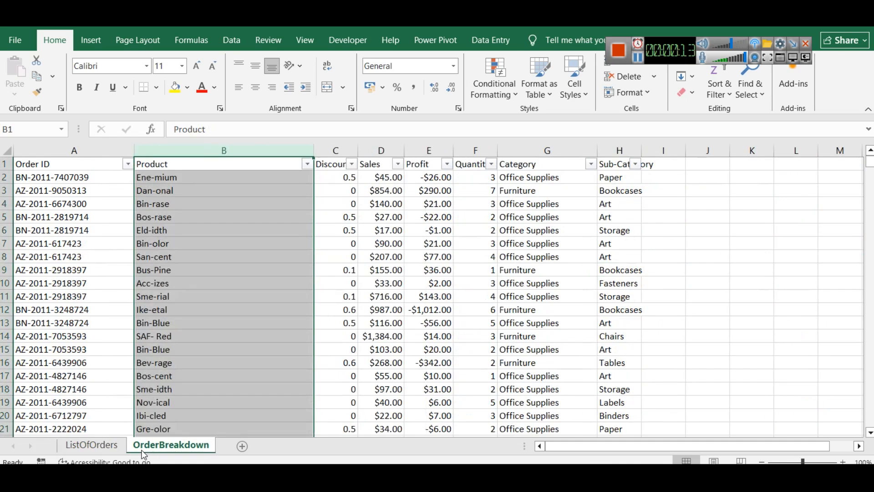
{"action": "left_click", "coordinate": [88, 445]}
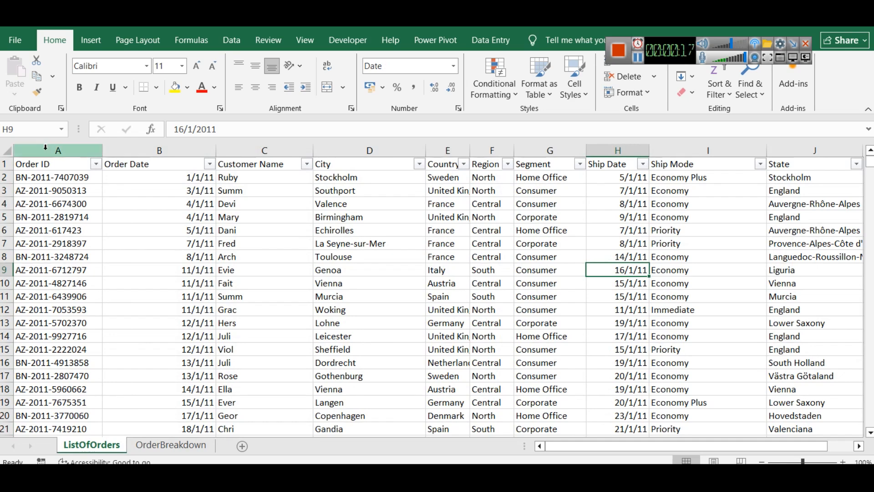
{"action": "left_click", "coordinate": [48, 150]}
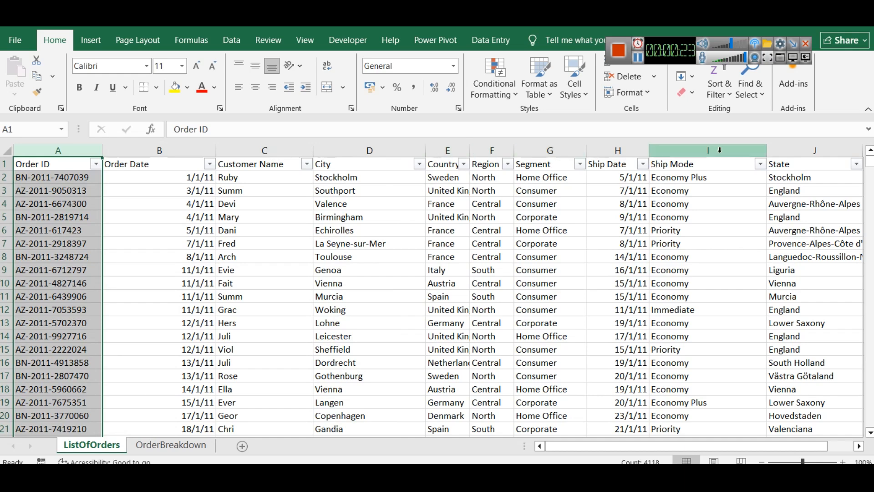
{"action": "left_click_drag", "start_coordinate": [687, 446], "coordinate": [712, 446]}
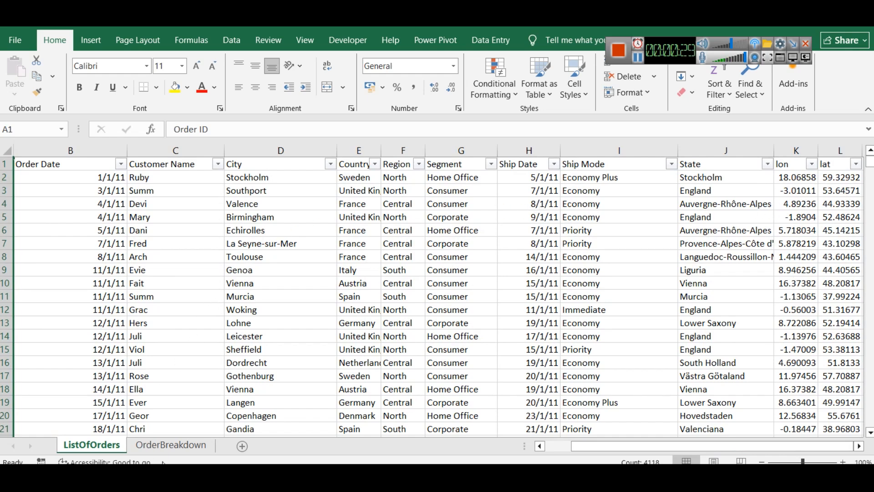
Examine the Discount, Sales, Profit, Quantity, Category and Sub-Category columns on the OrderBreakdown sheet
{"action": "left_click", "coordinate": [165, 448]}
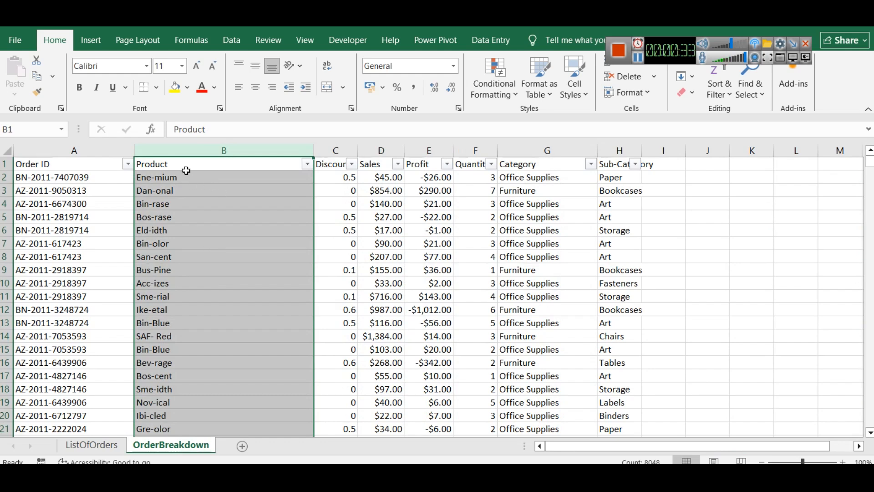
{"action": "left_click", "coordinate": [334, 150]}
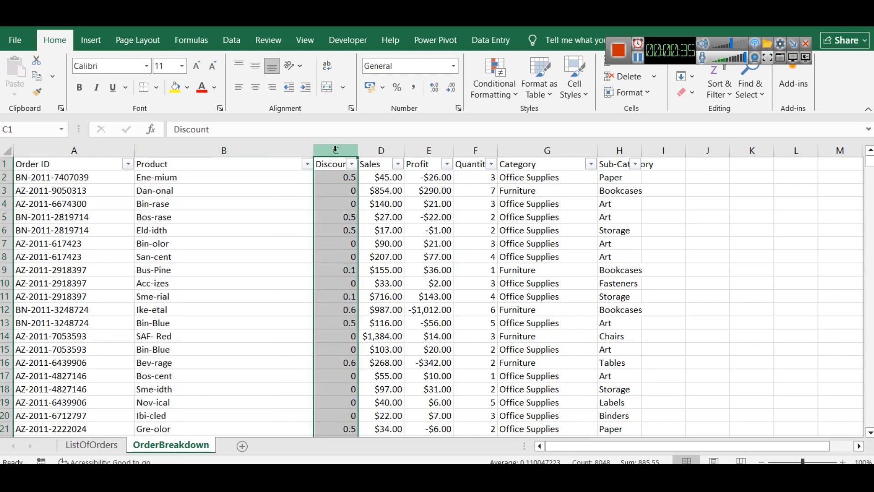
{"action": "left_click", "coordinate": [382, 150]}
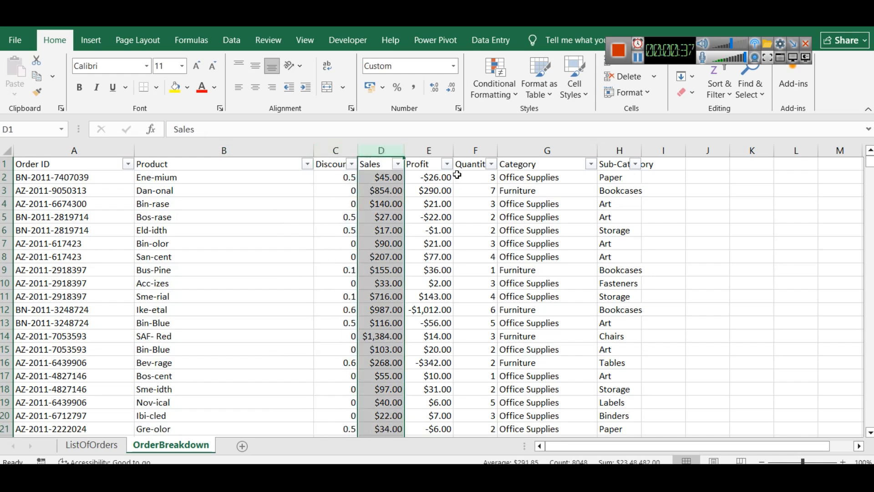
{"action": "left_click", "coordinate": [437, 150]}
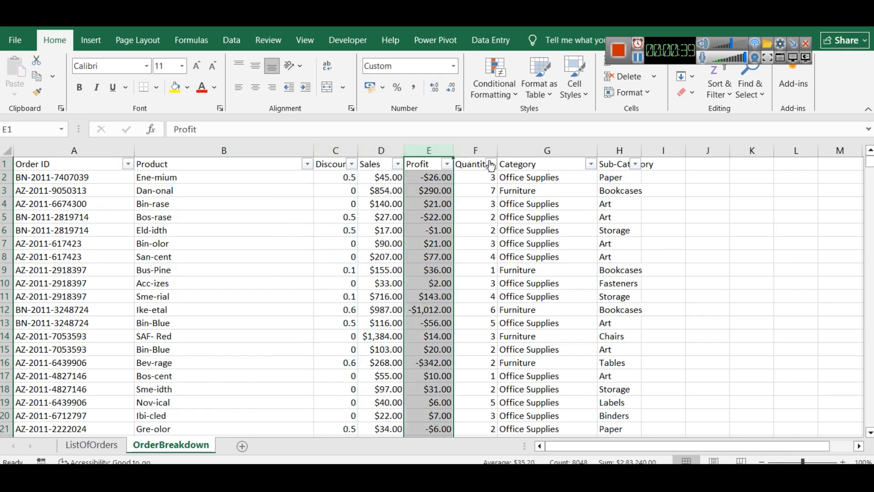
{"action": "left_click", "coordinate": [487, 147]}
{"action": "left_click", "coordinate": [503, 149]}
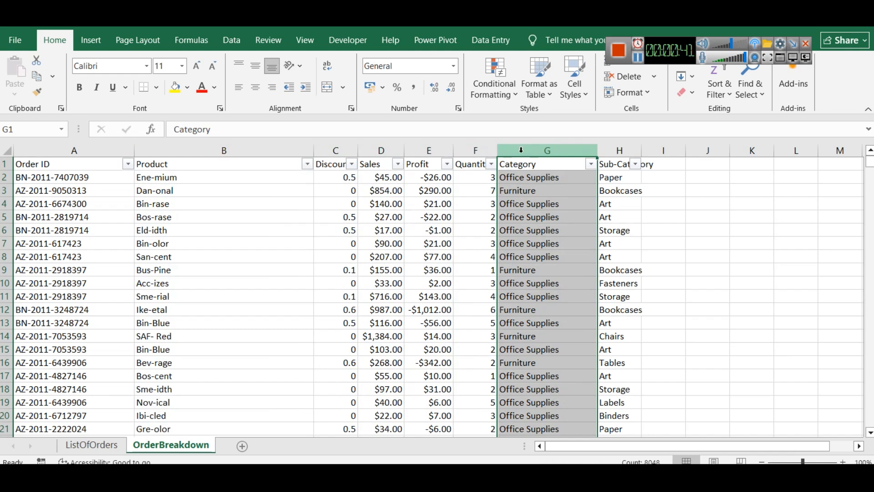
{"action": "left_click", "coordinate": [615, 153]}
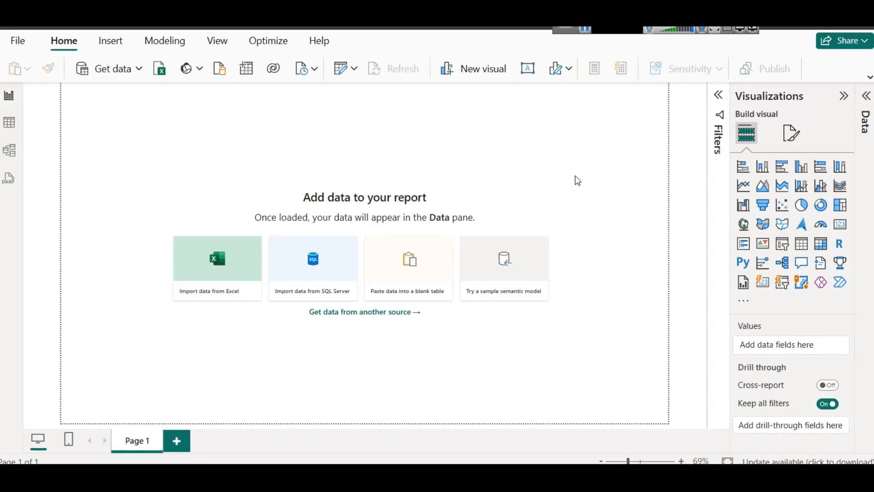
In the blank Power BI report, open Dataset-DV.xlsx from the Customer Service Analysis Dataset folder on drive E as an Excel data source
{"action": "left_click", "coordinate": [870, 74]}
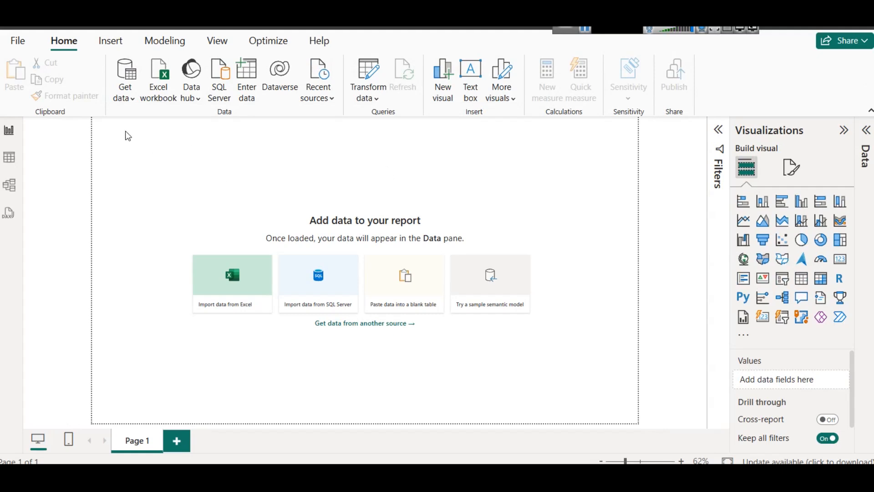
{"action": "left_click", "coordinate": [163, 94]}
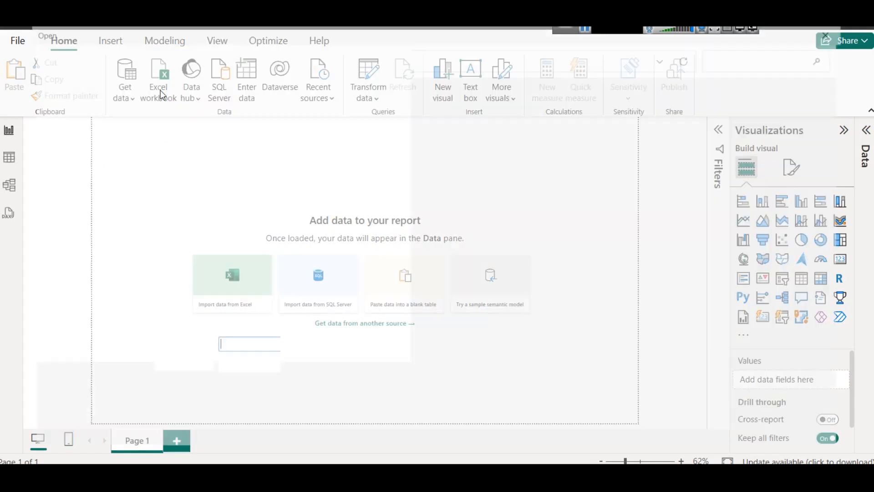
{"action": "left_click", "coordinate": [201, 54]}
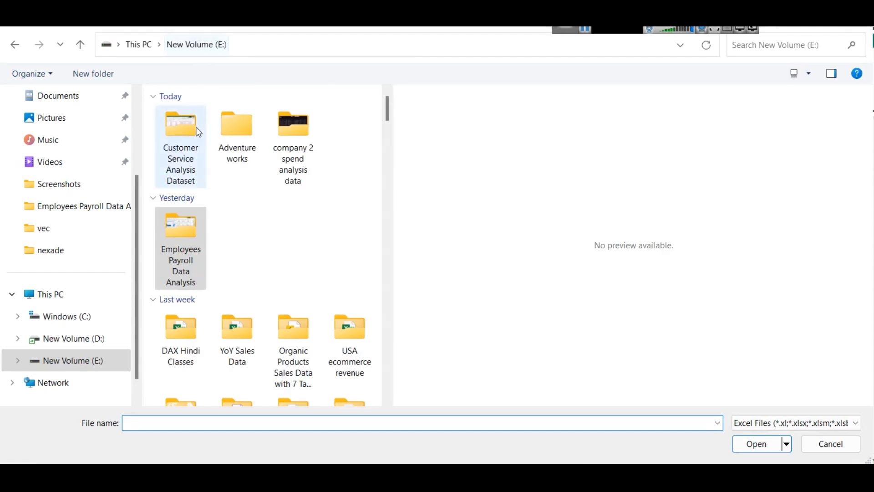
{"action": "double_click", "coordinate": [192, 130]}
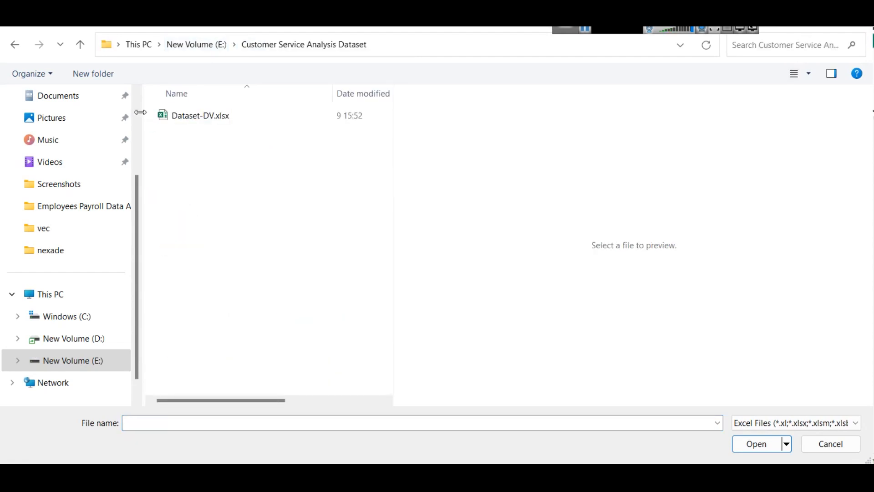
{"action": "left_click_drag", "start_coordinate": [140, 112], "coordinate": [48, 114]}
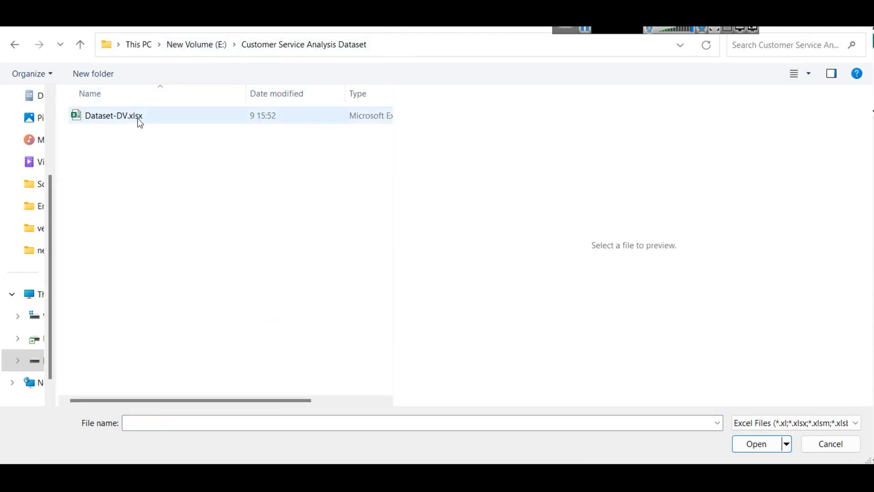
{"action": "left_click", "coordinate": [105, 119]}
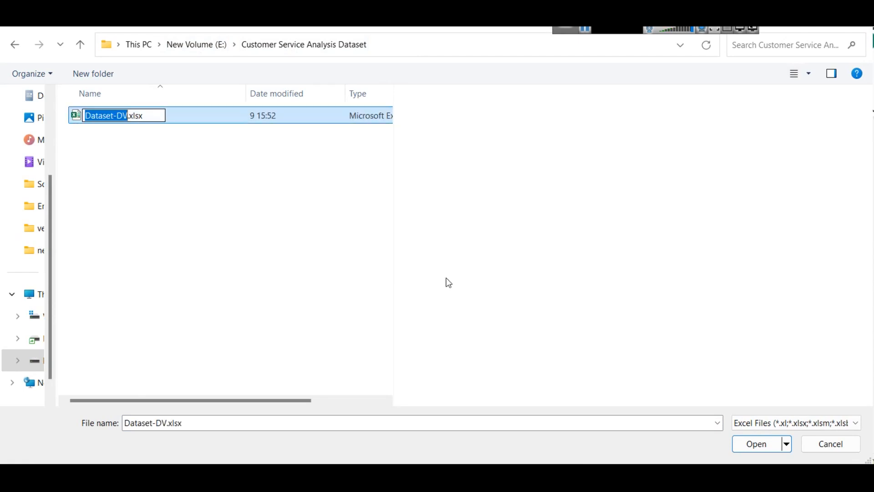
{"action": "left_click", "coordinate": [735, 443]}
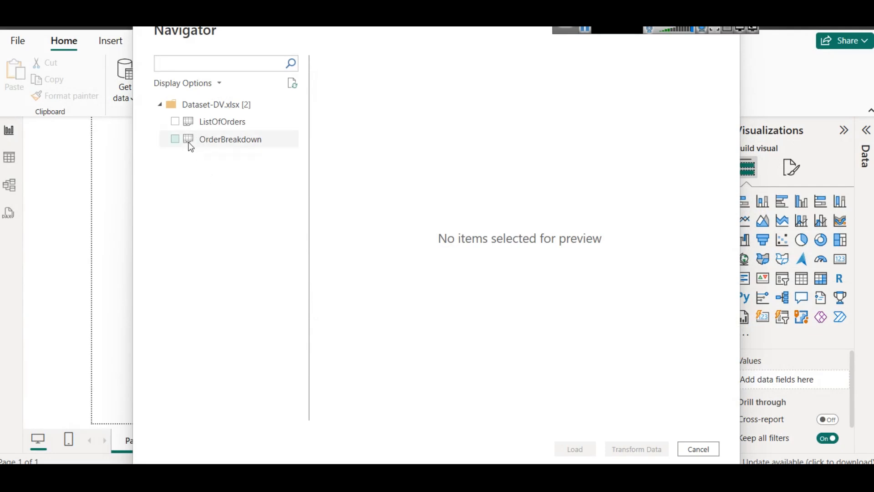
Load the ListOfOrders and OrderBreakdown sheets into the report and expand both tables to list their fields
{"action": "left_click", "coordinate": [175, 121]}
{"action": "left_click", "coordinate": [175, 138]}
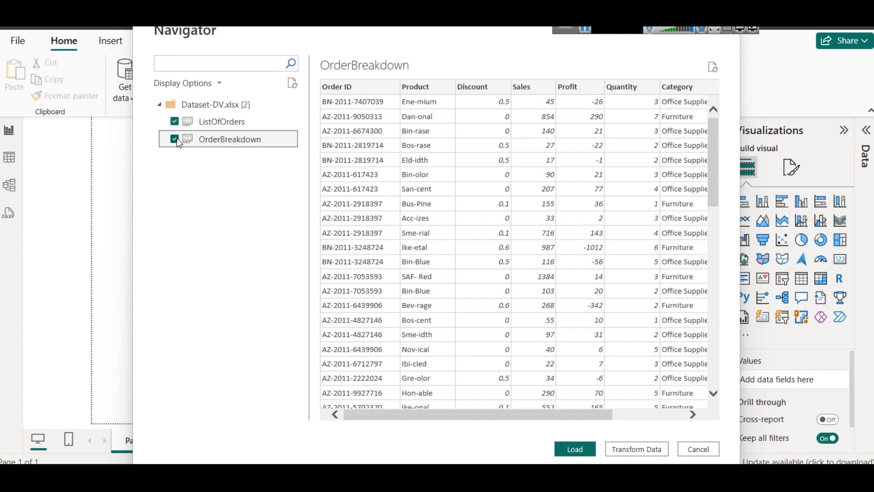
{"action": "left_click", "coordinate": [572, 447]}
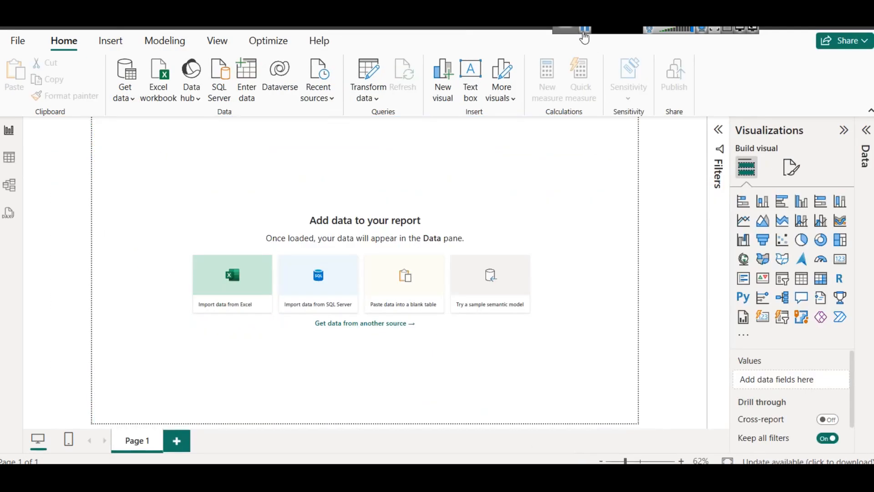
{"action": "left_click", "coordinate": [762, 197]}
{"action": "left_click", "coordinate": [762, 181]}
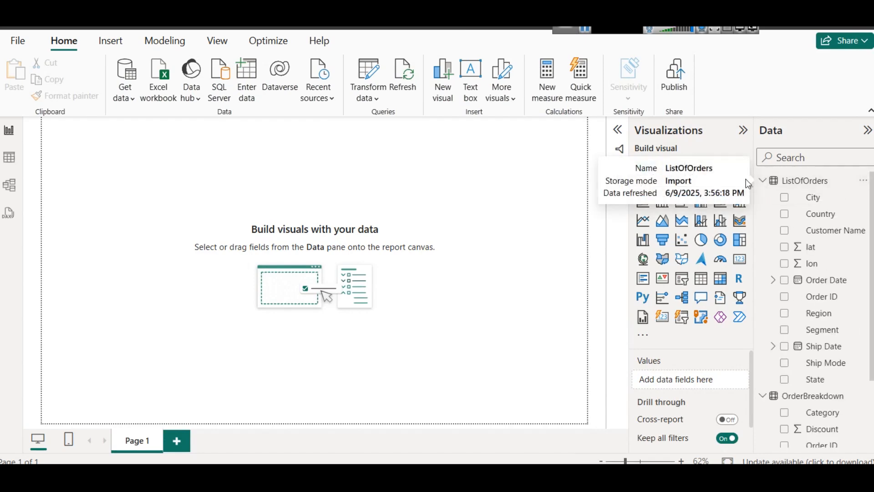
Check the imported ListOfOrders rows, and in the model diagram move the ListOfOrders card farther away from OrderBreakdown
{"action": "left_click", "coordinate": [16, 160]}
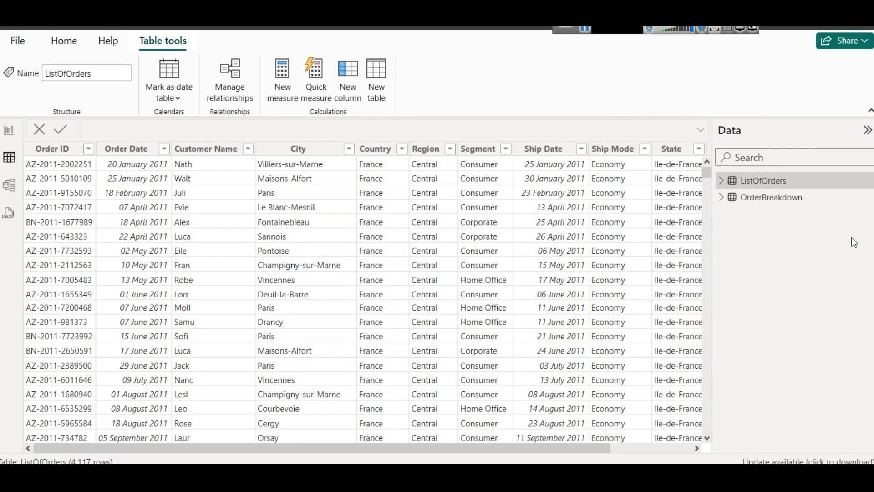
{"action": "left_click", "coordinate": [8, 185]}
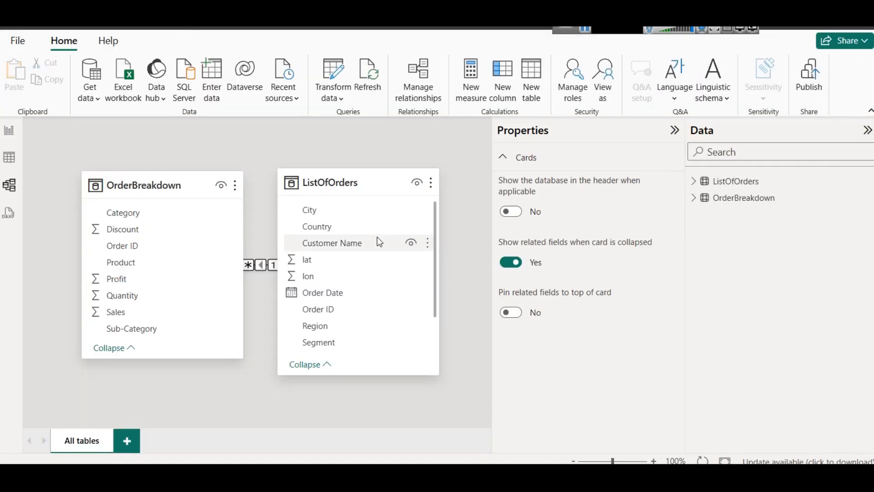
{"action": "left_click", "coordinate": [674, 130]}
{"action": "left_click_drag", "start_coordinate": [375, 178], "coordinate": [484, 179]}
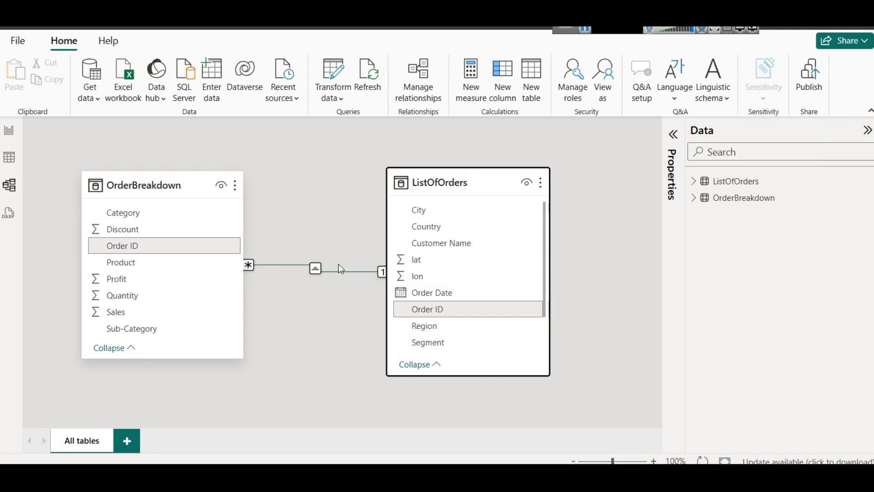
Try to create a new relationship between ListOfOrders and OrderBreakdown on Order ID
{"action": "left_click", "coordinate": [419, 98]}
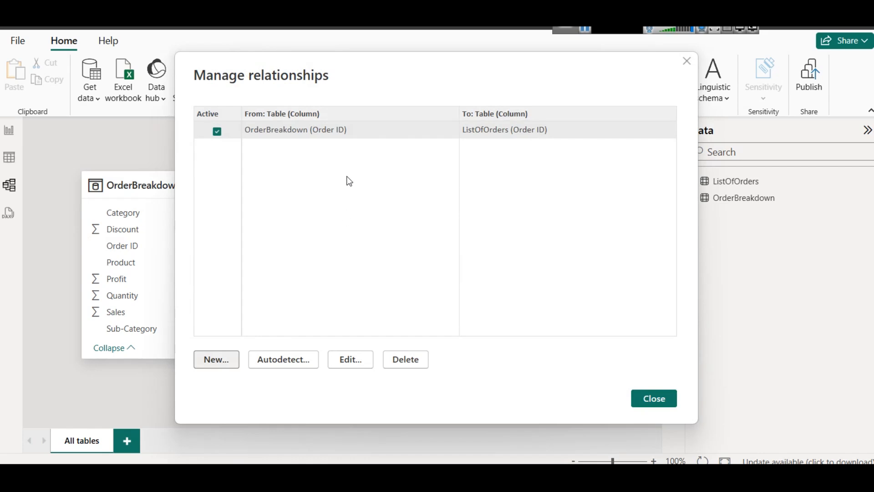
{"action": "left_click", "coordinate": [334, 113]}
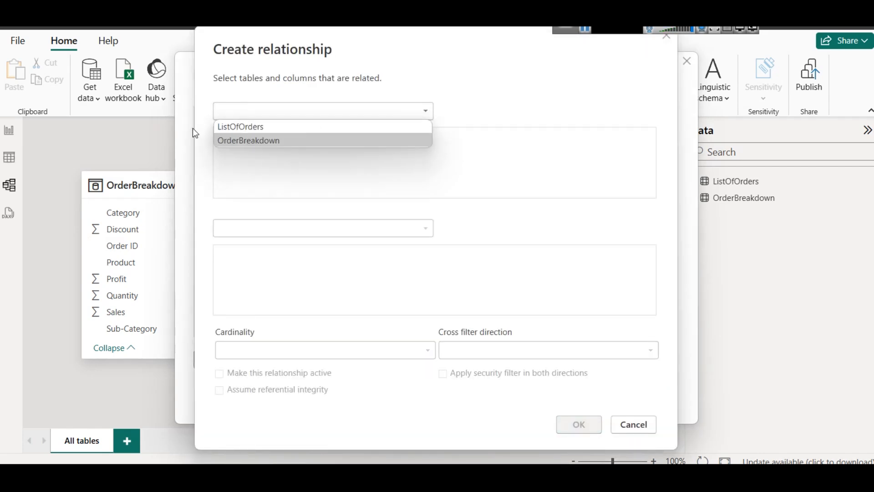
{"action": "left_click", "coordinate": [248, 127]}
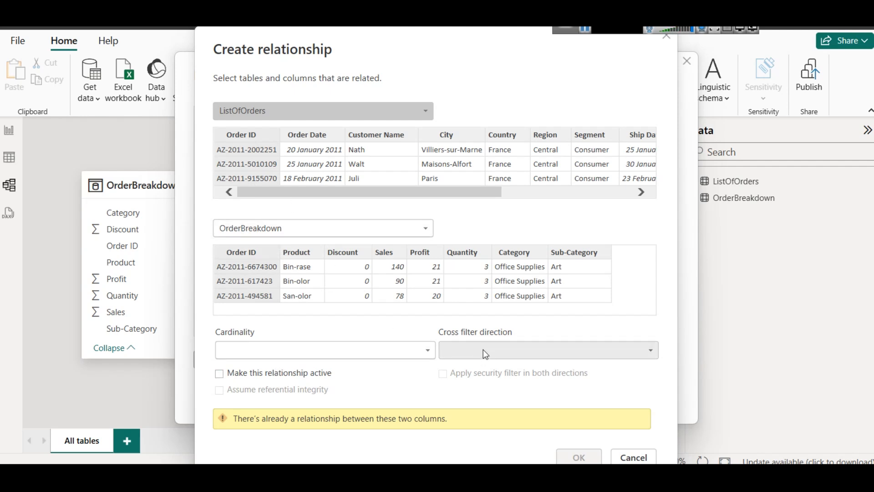
{"action": "left_click", "coordinate": [664, 37]}
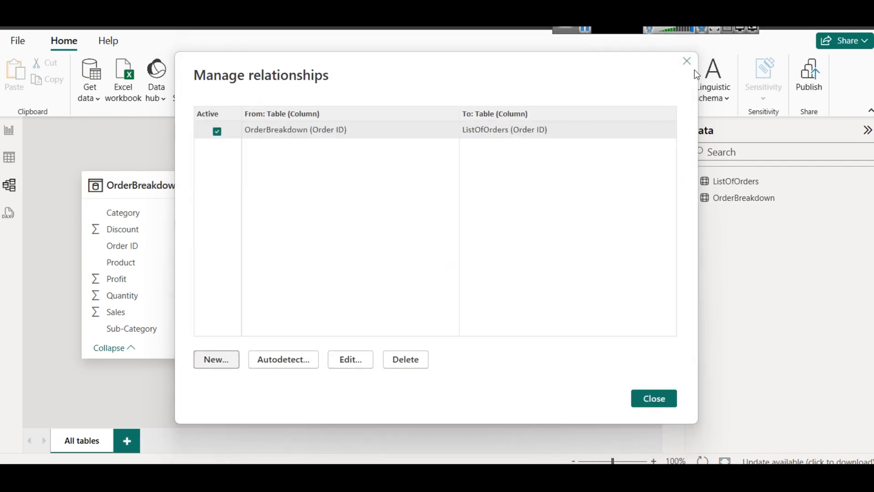
{"action": "left_click", "coordinate": [686, 61]}
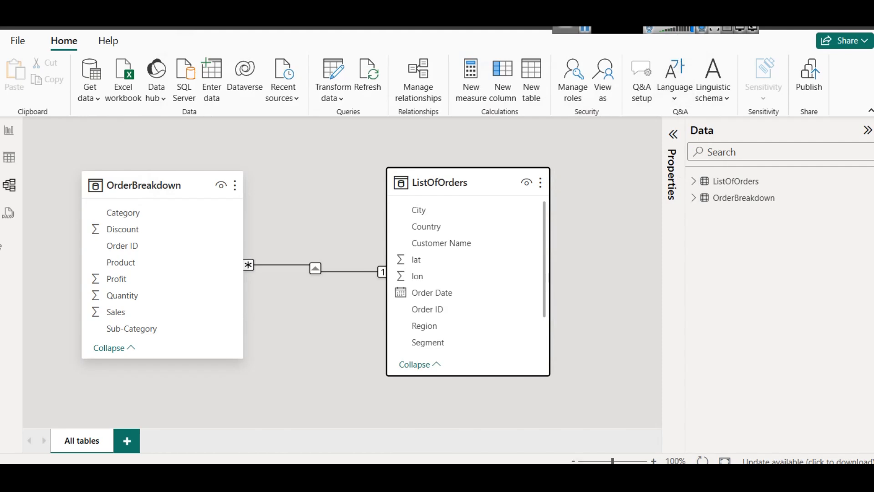
On the report page, add a wide text box at the top reading "End-to-End Sales Performance | A Business Intelligence Overview"
{"action": "left_click", "coordinate": [8, 132]}
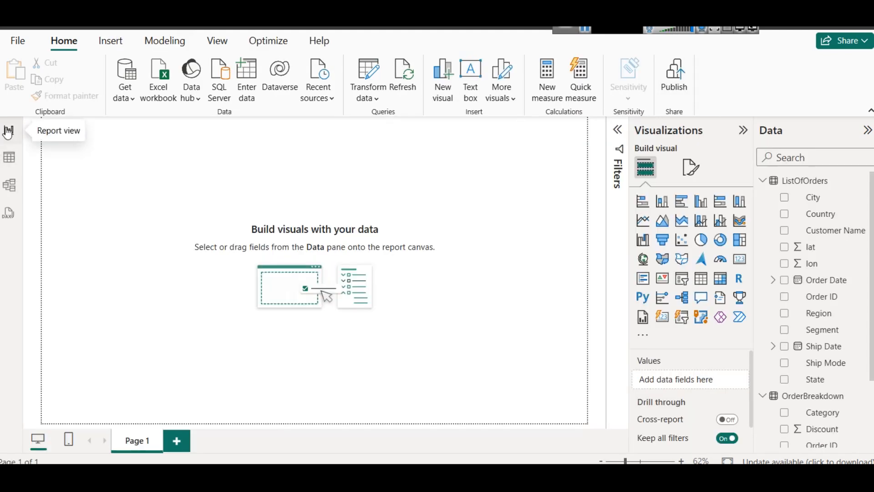
{"action": "left_click", "coordinate": [476, 96]}
{"action": "left_click_drag", "start_coordinate": [76, 218], "coordinate": [89, 158]}
{"action": "left_click_drag", "start_coordinate": [129, 135], "coordinate": [473, 144]}
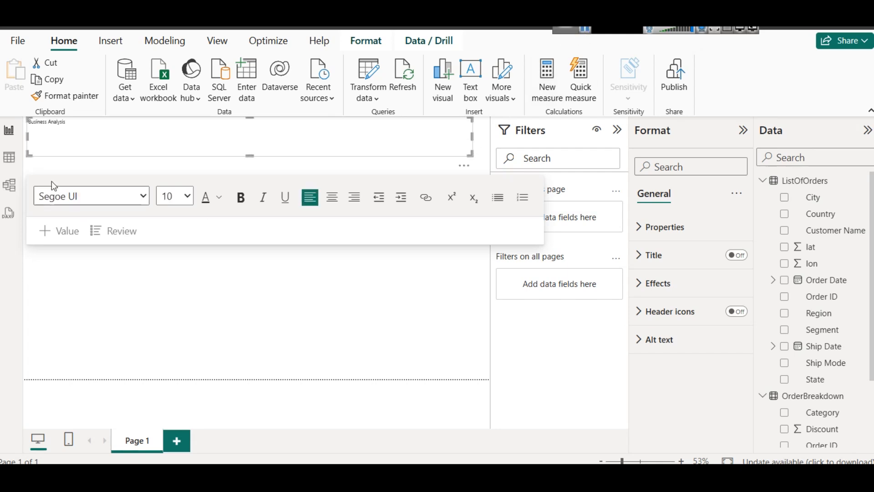
{"action": "triple_click", "coordinate": [93, 124]}
{"action": "type", "text": "End-to-End Sales Performance | A Business Intelligence Overview"}
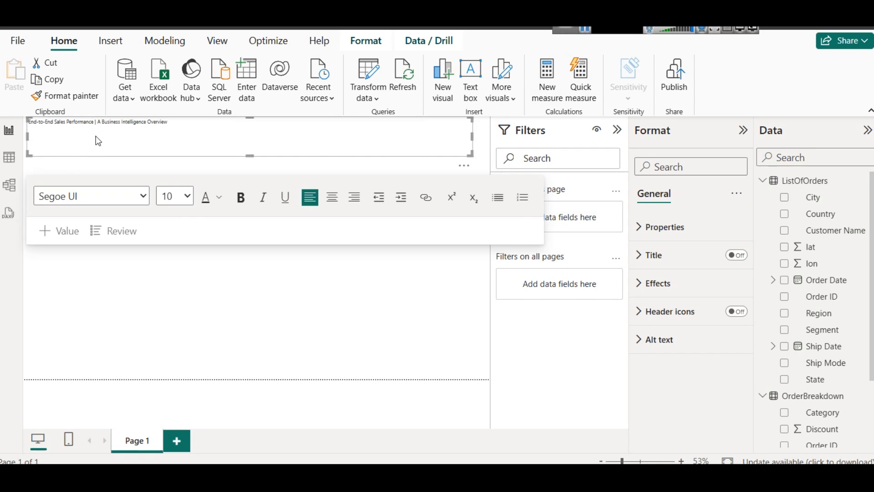
Format the whole report title text as bold with font size 28
{"action": "key", "text": "ctrl+a"}
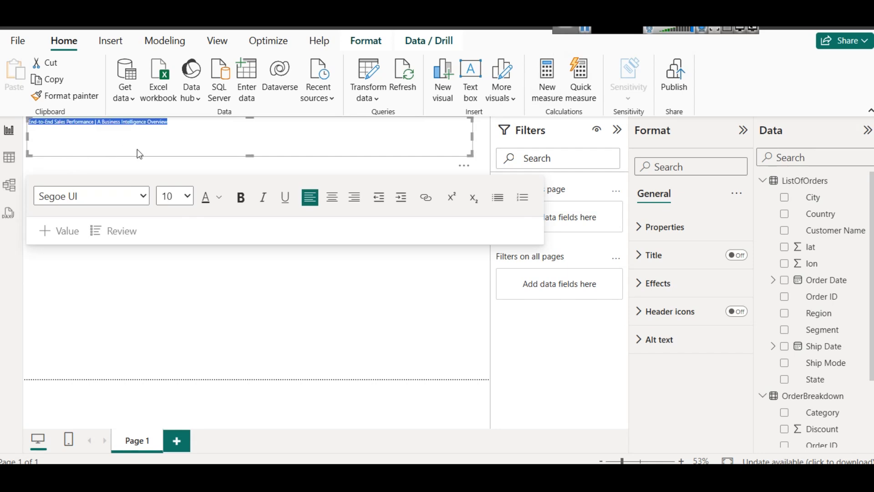
{"action": "left_click", "coordinate": [180, 196]}
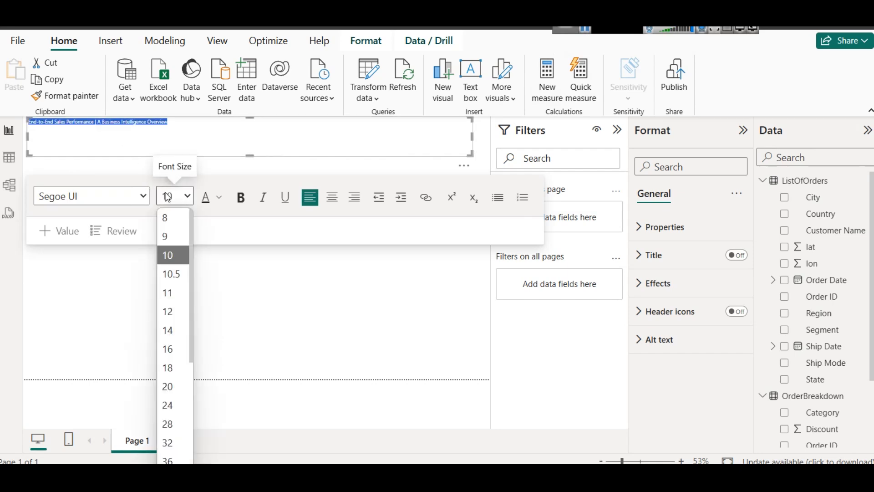
{"action": "left_click", "coordinate": [165, 423]}
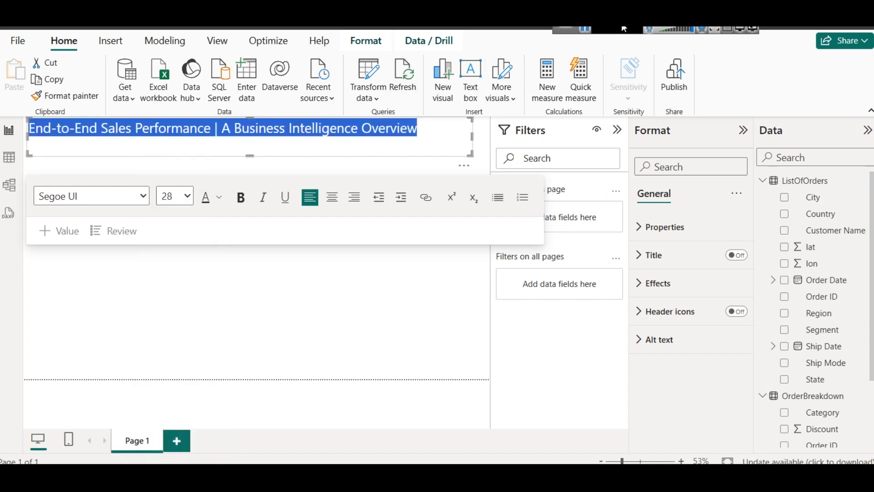
{"action": "left_click", "coordinate": [584, 29]}
{"action": "left_click", "coordinate": [296, 142]}
{"action": "key", "text": "ctrl+a"}
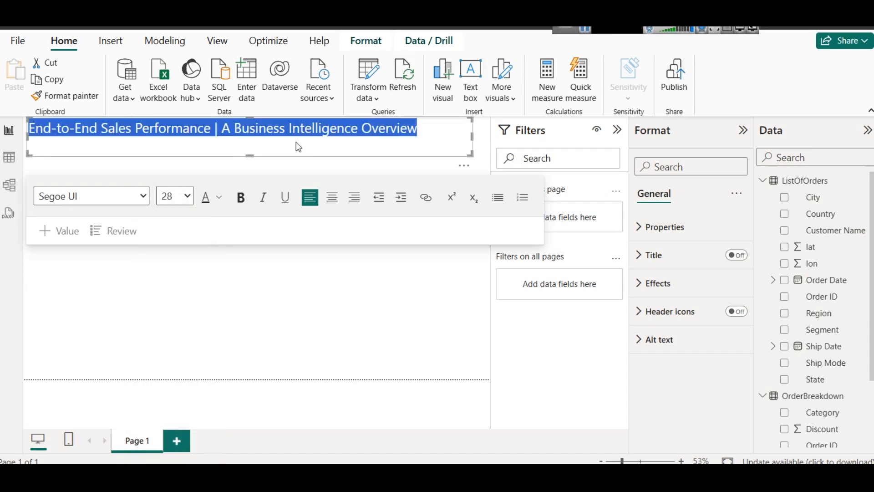
{"action": "left_click", "coordinate": [241, 197]}
{"action": "left_click", "coordinate": [363, 139]}
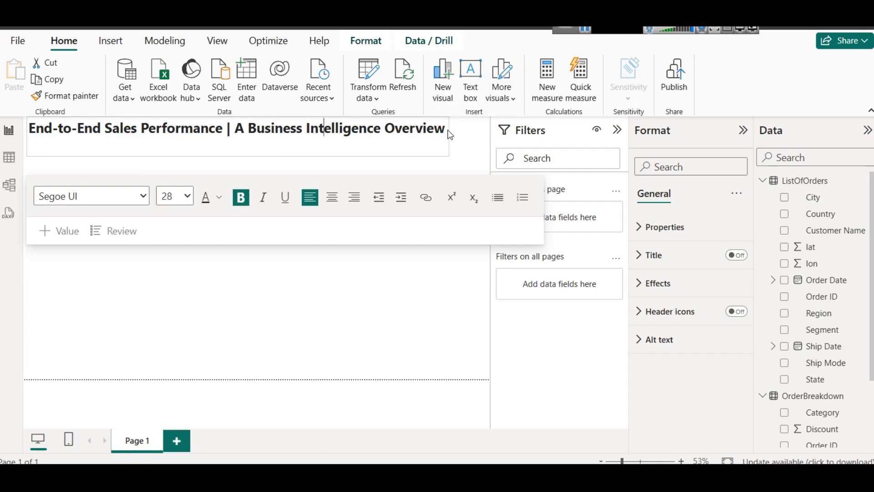
Reduce the font size of the report title to 24
{"action": "triple_click", "coordinate": [381, 128]}
{"action": "left_click", "coordinate": [186, 196]}
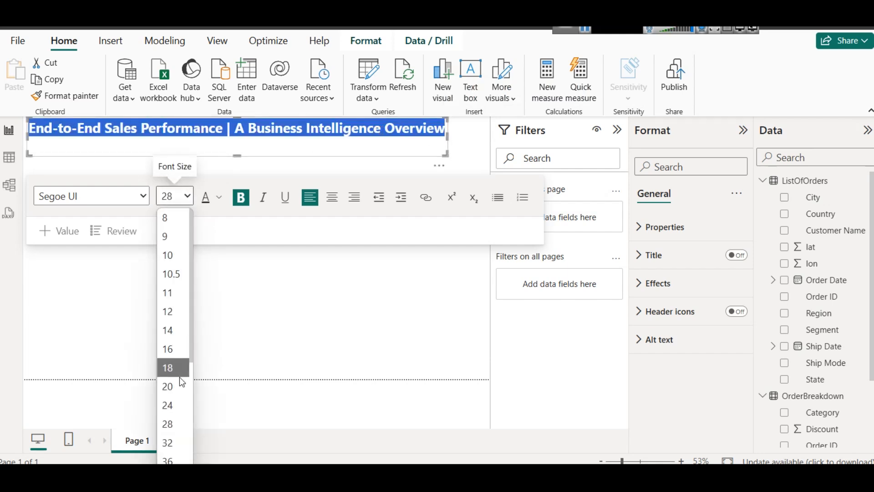
{"action": "left_click", "coordinate": [179, 404]}
{"action": "left_click", "coordinate": [333, 143]}
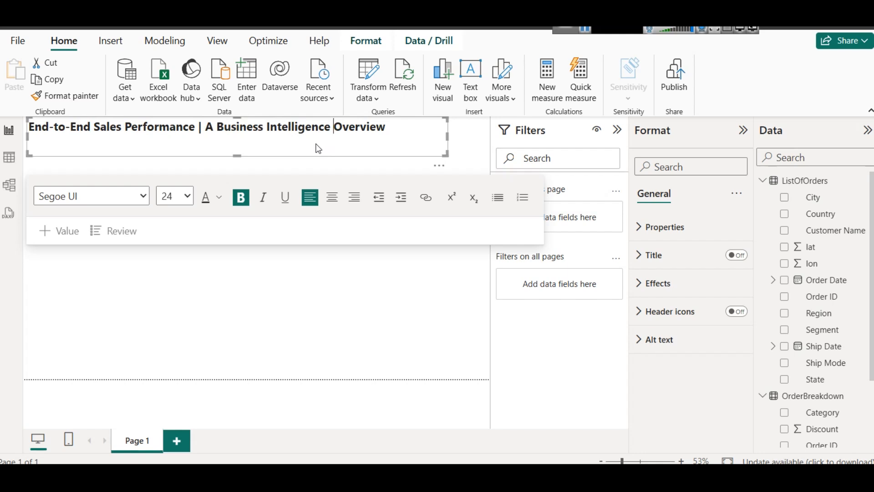
Shrink the title text box in height and width to fit its text, and collapse the Filters pane
{"action": "left_click_drag", "start_coordinate": [246, 157], "coordinate": [242, 144]}
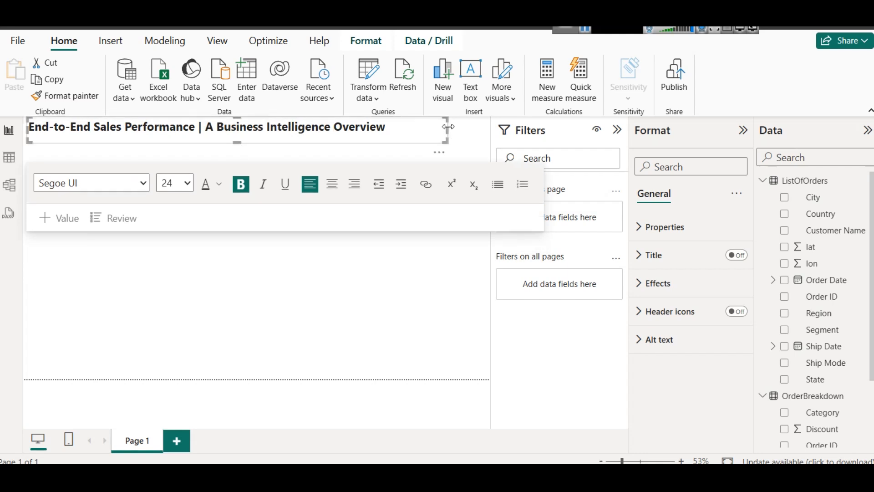
{"action": "left_click", "coordinate": [423, 135]}
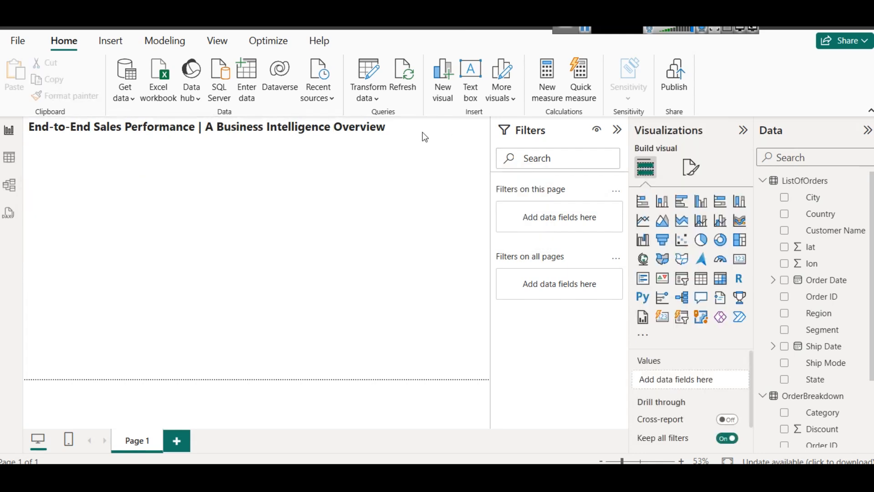
{"action": "left_click", "coordinate": [342, 130]}
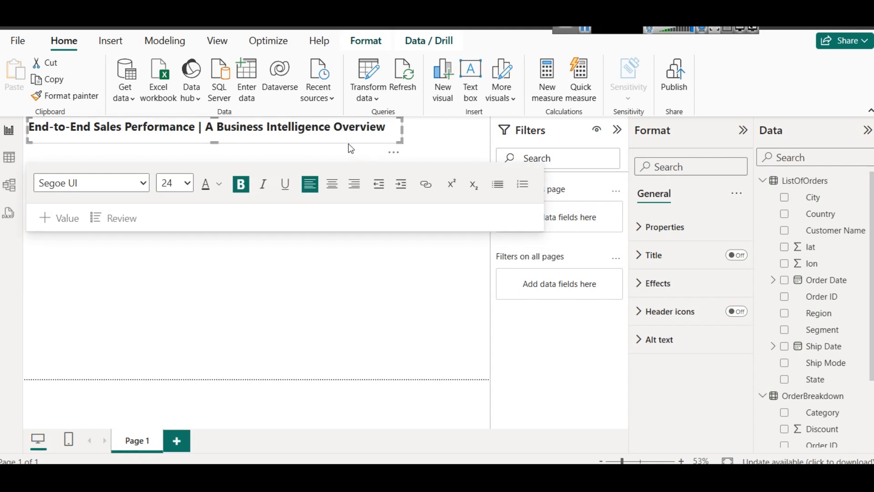
{"action": "left_click", "coordinate": [348, 144]}
{"action": "left_click", "coordinate": [351, 138]}
{"action": "left_click", "coordinate": [350, 145]}
{"action": "left_click", "coordinate": [360, 138]}
{"action": "left_click", "coordinate": [368, 145]}
{"action": "left_click", "coordinate": [617, 130]}
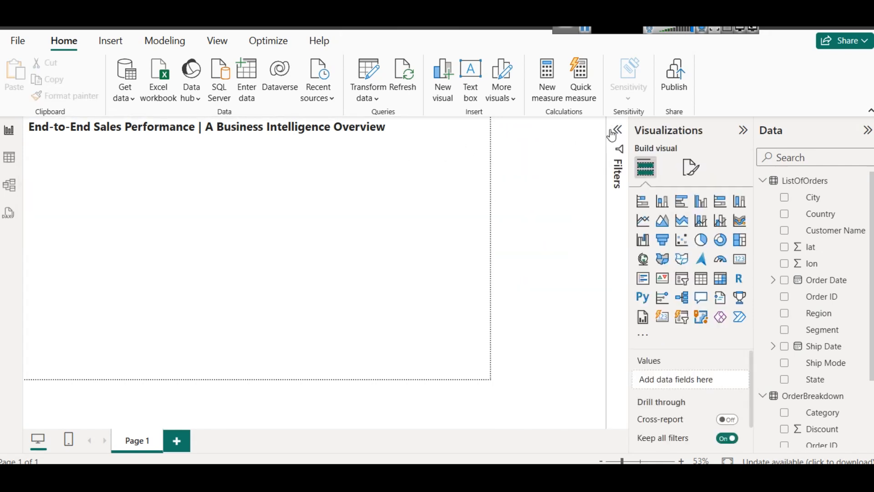
Turn on the shadow effect for the title text box
{"action": "left_click", "coordinate": [433, 147]}
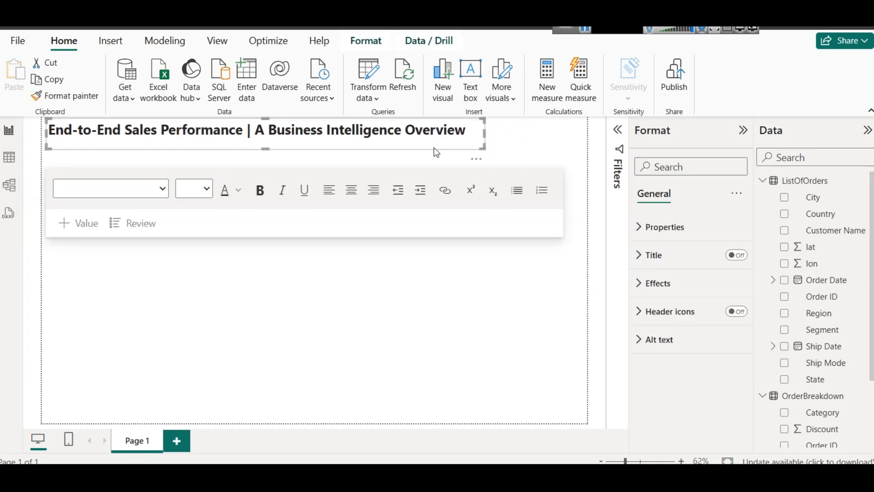
{"action": "left_click", "coordinate": [714, 280]}
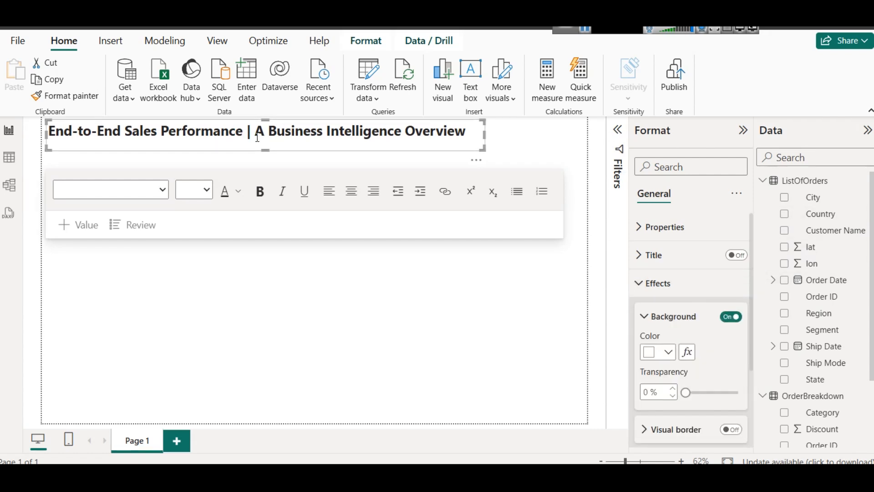
{"action": "scroll", "coordinate": [714, 368], "scroll_direction": "down", "scroll_amount": 3}
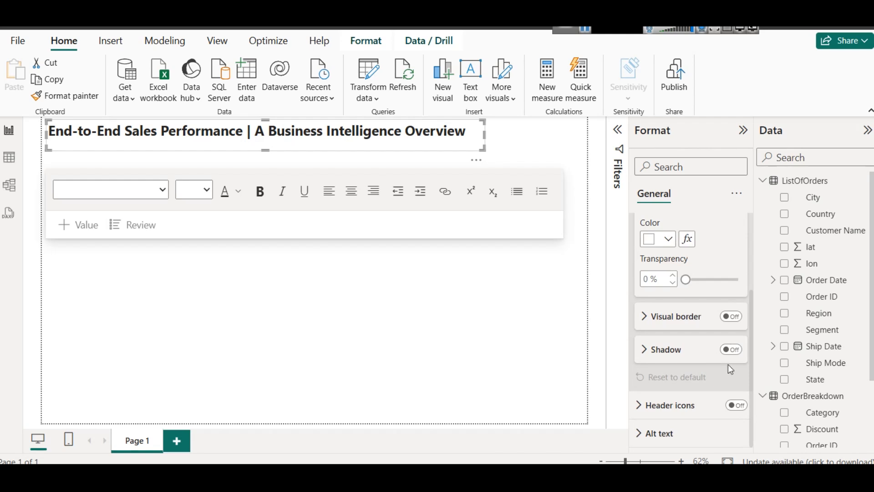
{"action": "left_click", "coordinate": [731, 349]}
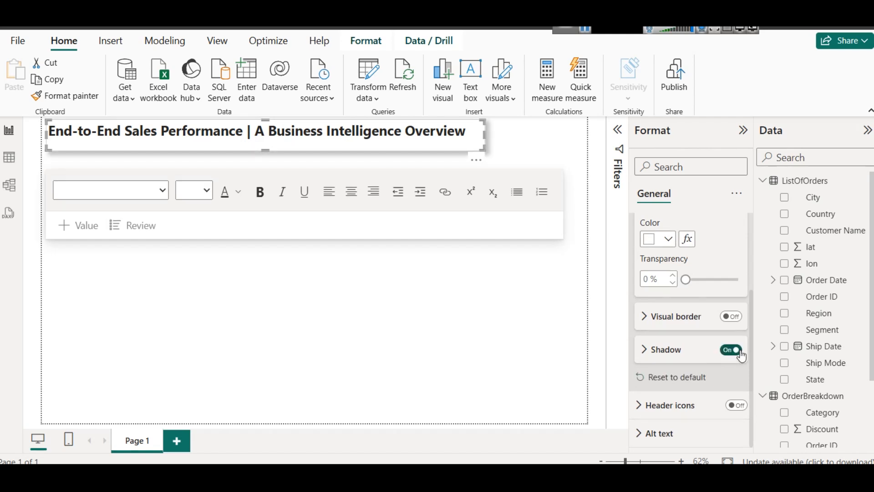
{"action": "left_click", "coordinate": [436, 290]}
Color the report title text dark blue and center it within its text box
{"action": "triple_click", "coordinate": [152, 130]}
{"action": "left_click", "coordinate": [238, 192]}
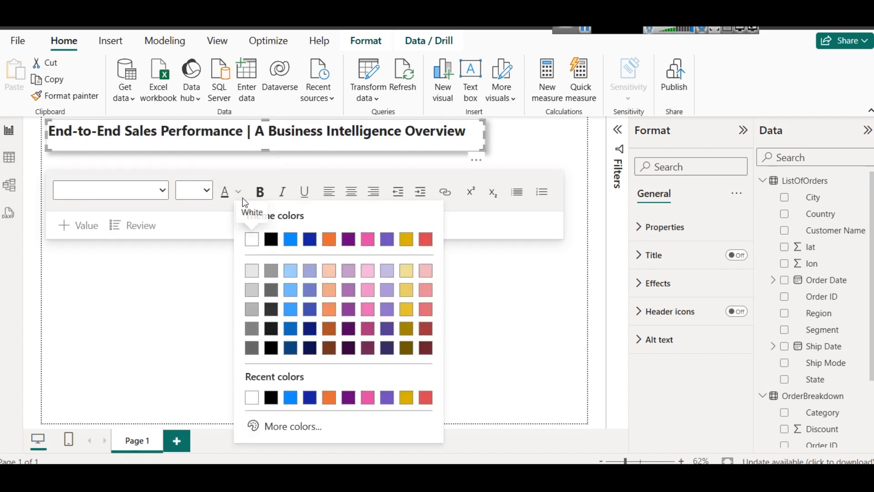
{"action": "left_click", "coordinate": [290, 349]}
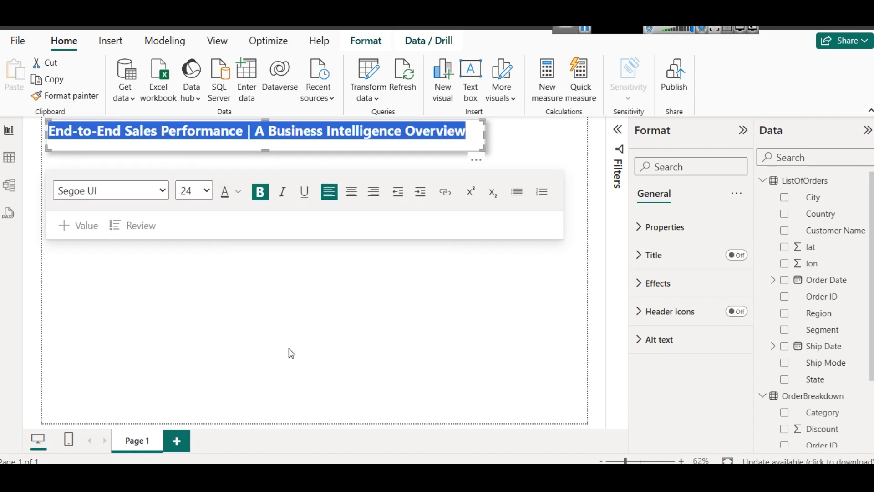
{"action": "left_click", "coordinate": [267, 142]}
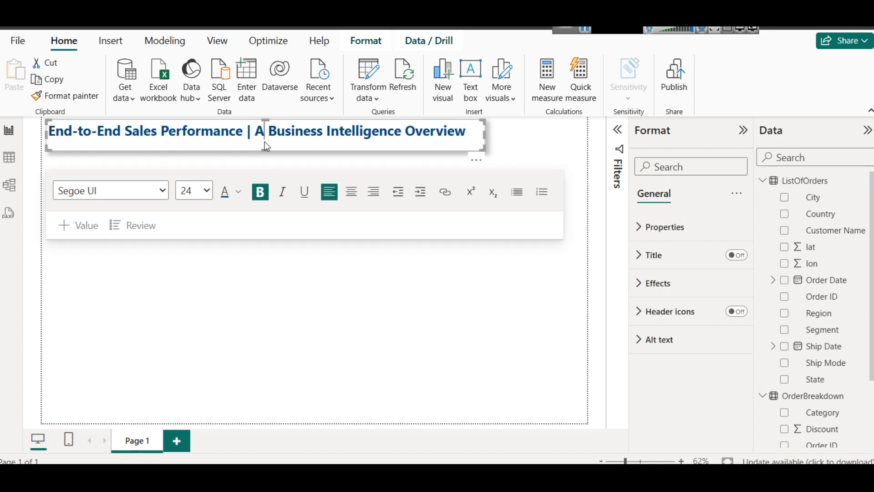
{"action": "triple_click", "coordinate": [265, 142]}
{"action": "left_click", "coordinate": [350, 195]}
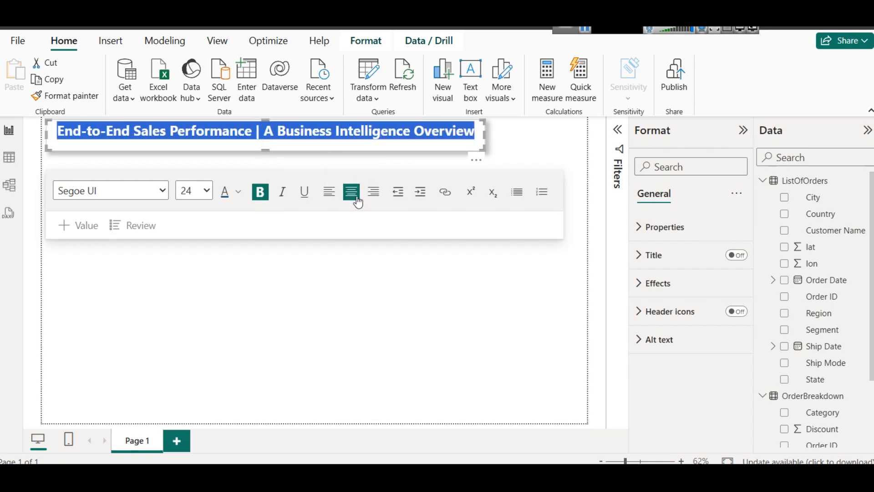
Apply the built-in Power BI report theme whose palette starts with blue, teal and purple
{"action": "left_click", "coordinate": [220, 41]}
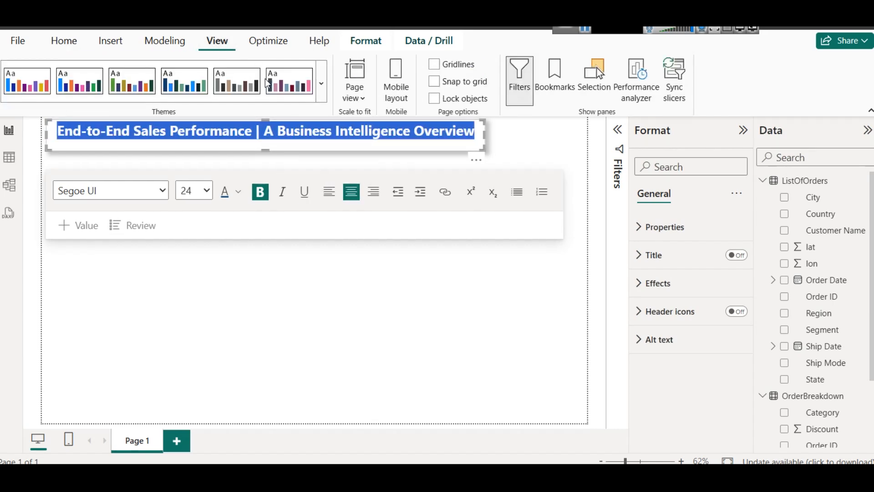
{"action": "left_click", "coordinate": [322, 86]}
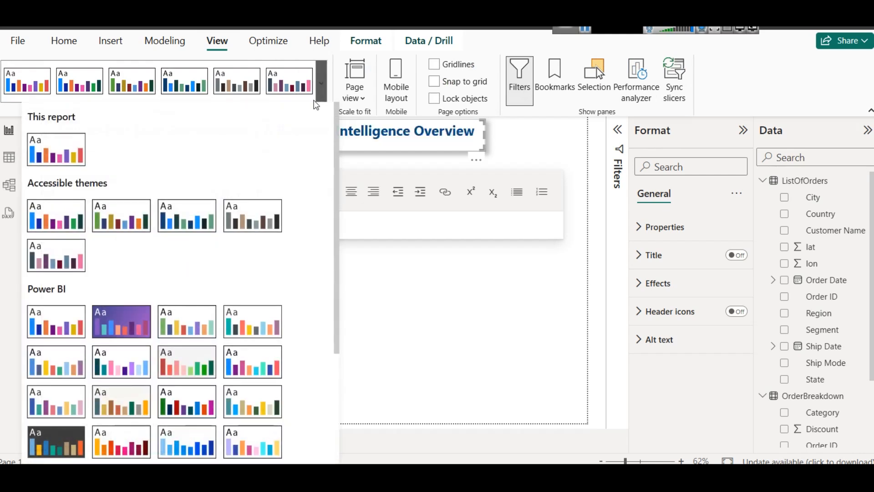
{"action": "scroll", "coordinate": [288, 273], "scroll_direction": "down", "scroll_amount": 3}
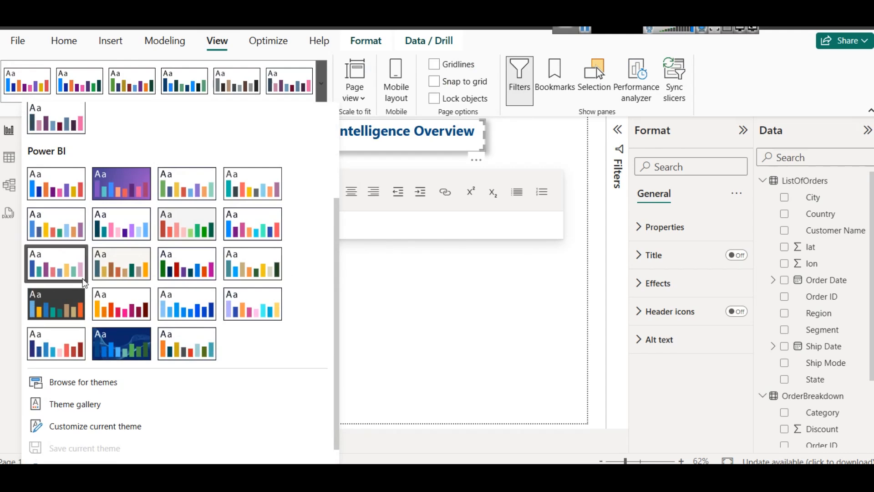
{"action": "left_click", "coordinate": [68, 267]}
Recolor the whole report title text to the darkest purple shade of the theme colors
{"action": "triple_click", "coordinate": [243, 133]}
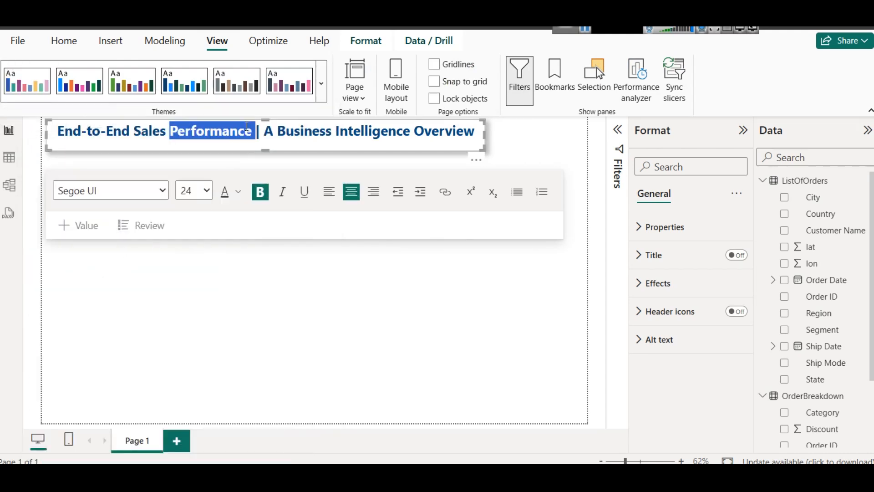
{"action": "left_click", "coordinate": [238, 192]}
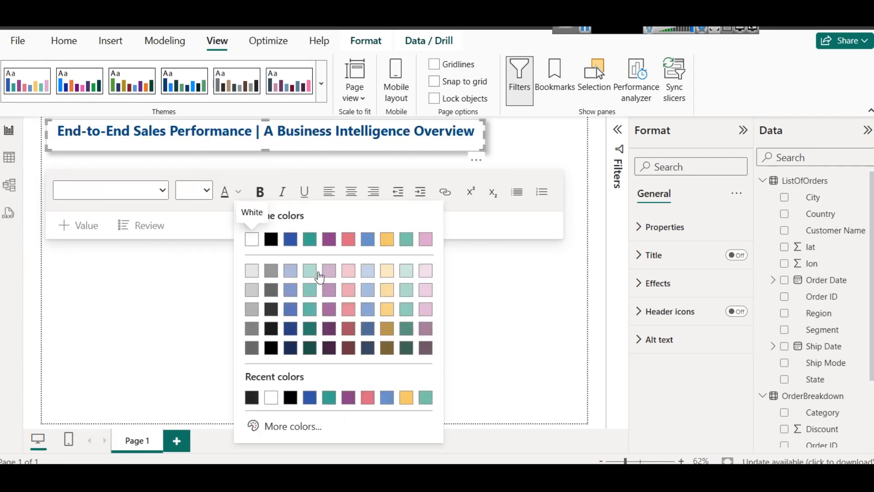
{"action": "left_click", "coordinate": [328, 351]}
{"action": "left_click", "coordinate": [329, 145]}
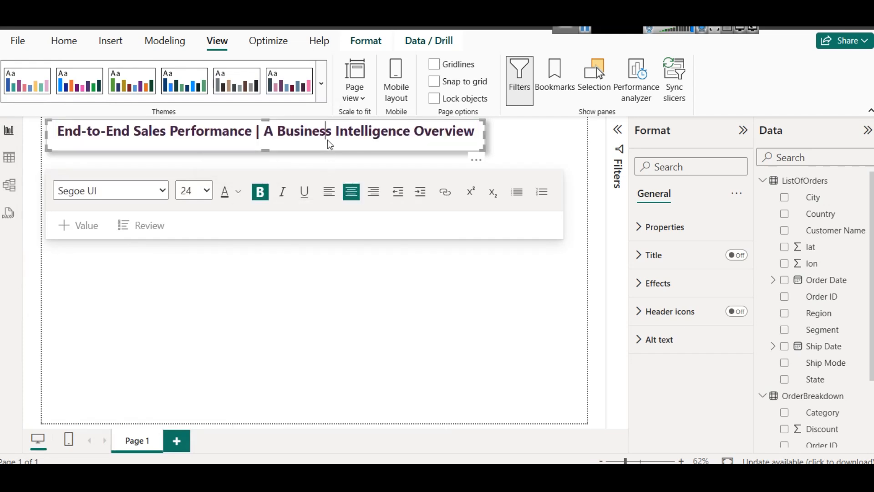
{"action": "left_click", "coordinate": [541, 145]}
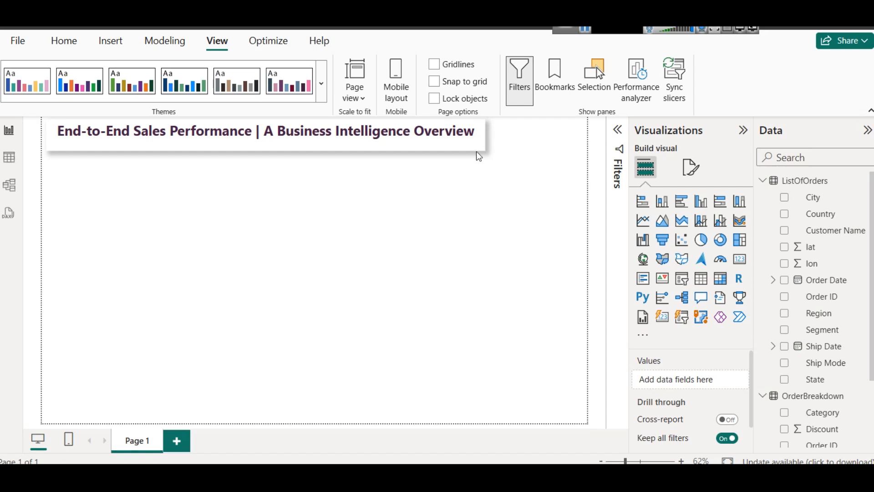
Insert a rectangle shape with both top corners rounded and place it below the title, against the page's right edge
{"action": "left_click", "coordinate": [111, 41]}
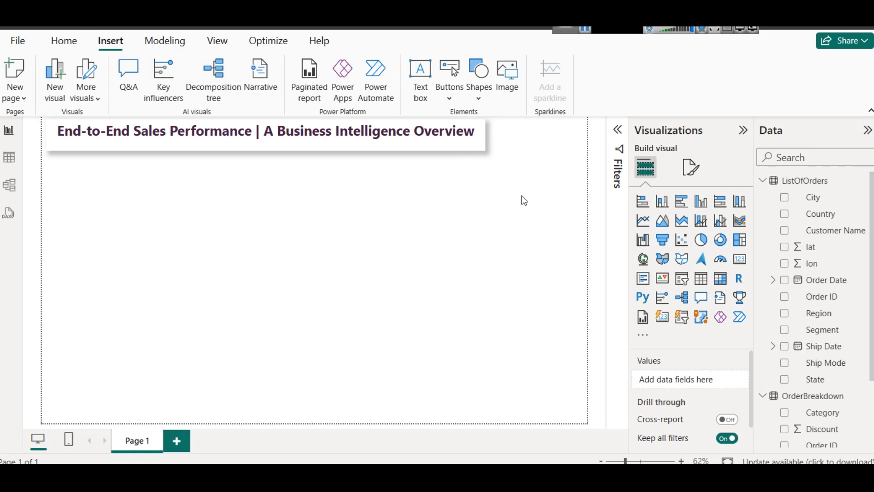
{"action": "left_click", "coordinate": [473, 98]}
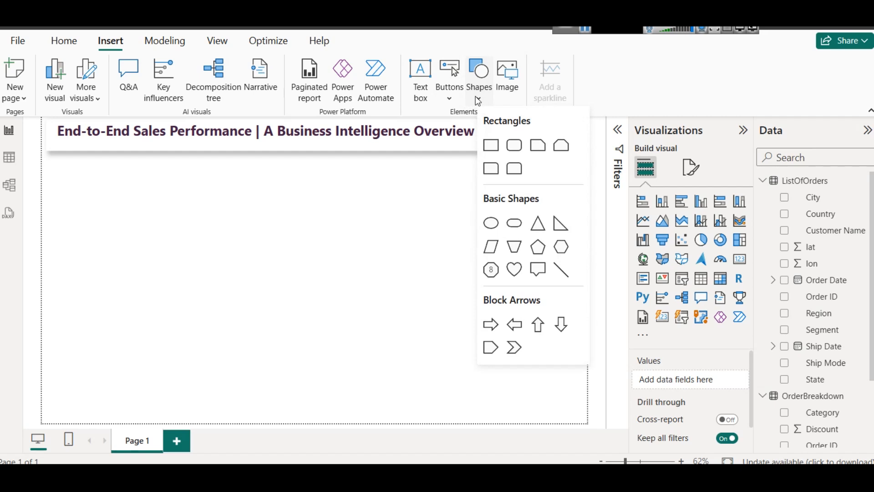
{"action": "left_click", "coordinate": [517, 181]}
{"action": "left_click_drag", "start_coordinate": [294, 220], "coordinate": [435, 213]}
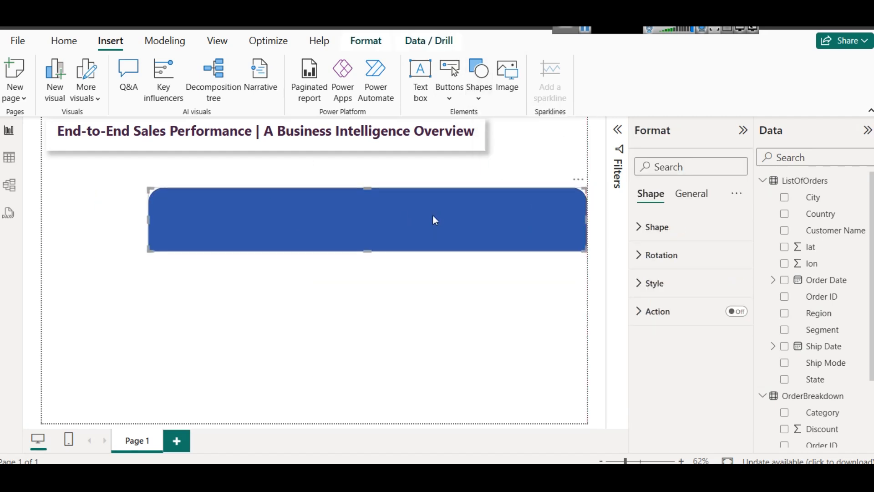
Reshape the rectangle into a narrow full-height vertical panel beside the title and nudge it slightly inward from the page's right edge
{"action": "left_click_drag", "start_coordinate": [148, 219], "coordinate": [540, 423]}
{"action": "key", "text": "Left"}
{"action": "key", "text": "Left"}
{"action": "key", "text": "Left"}
{"action": "key", "text": "Left"}
{"action": "key", "text": "Left"}
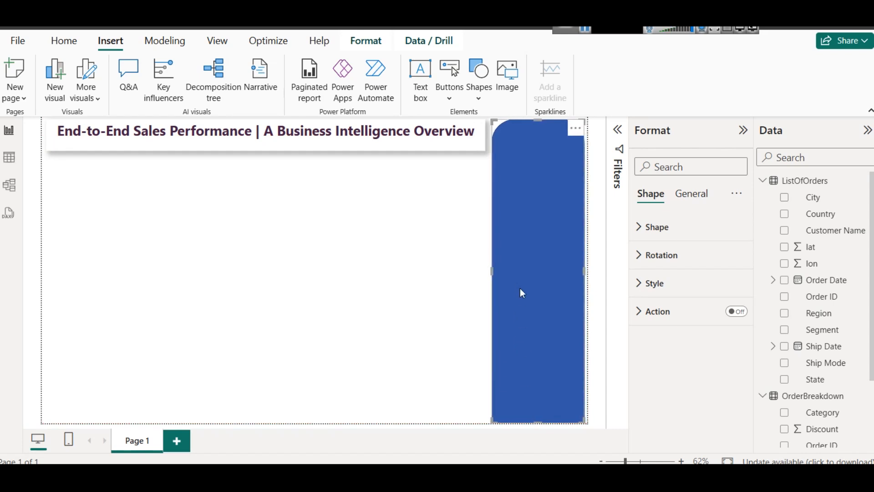
{"action": "left_click", "coordinate": [395, 297]}
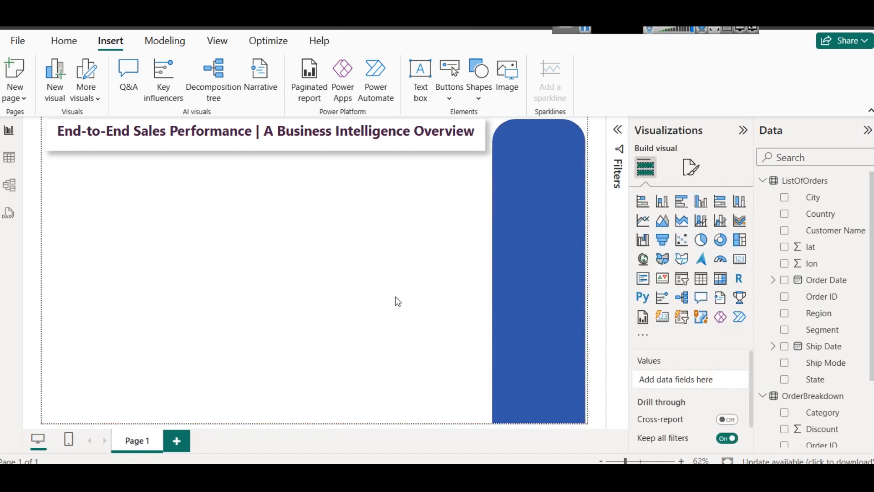
Change the vertical panel's fill color to the darkest teal shade of the theme colors
{"action": "left_click", "coordinate": [554, 164]}
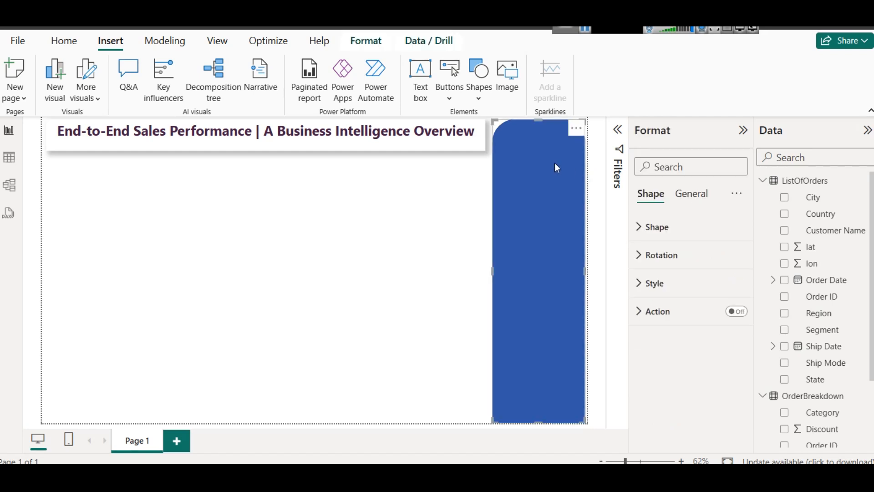
{"action": "left_click", "coordinate": [664, 286]}
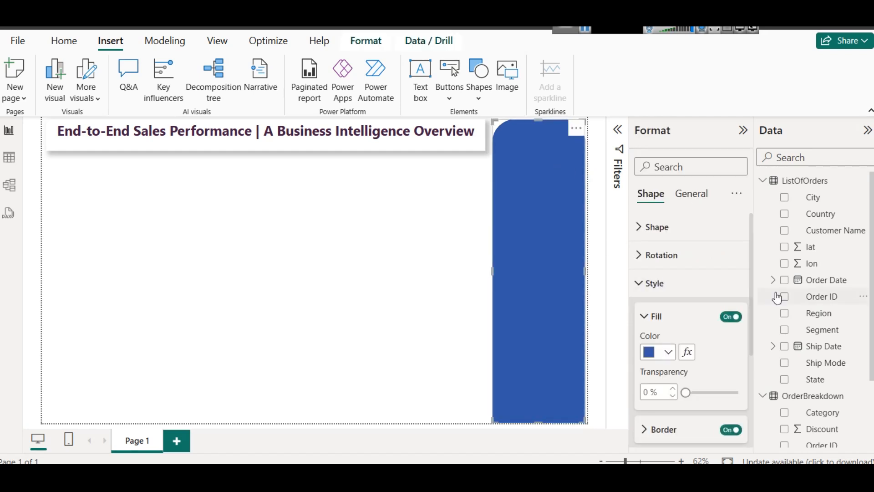
{"action": "left_click", "coordinate": [662, 351]}
{"action": "left_click", "coordinate": [736, 248]}
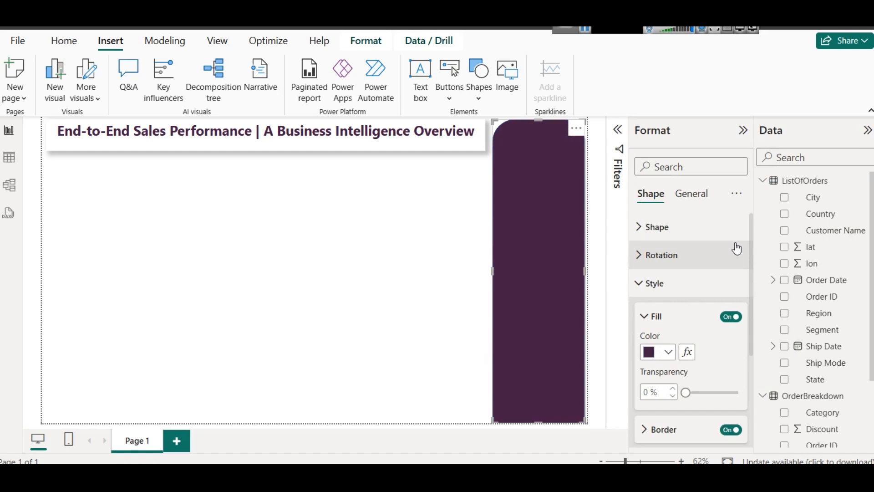
{"action": "left_click", "coordinate": [671, 351]}
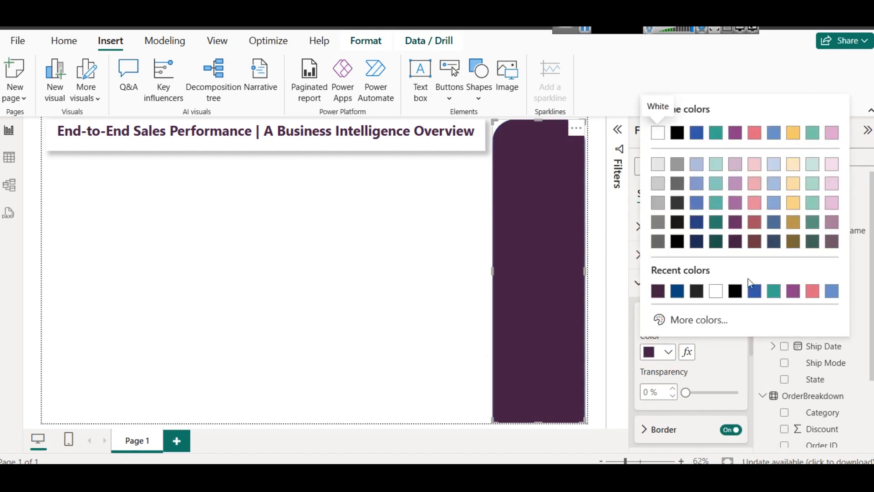
{"action": "left_click", "coordinate": [715, 242]}
{"action": "double_click", "coordinate": [373, 266]}
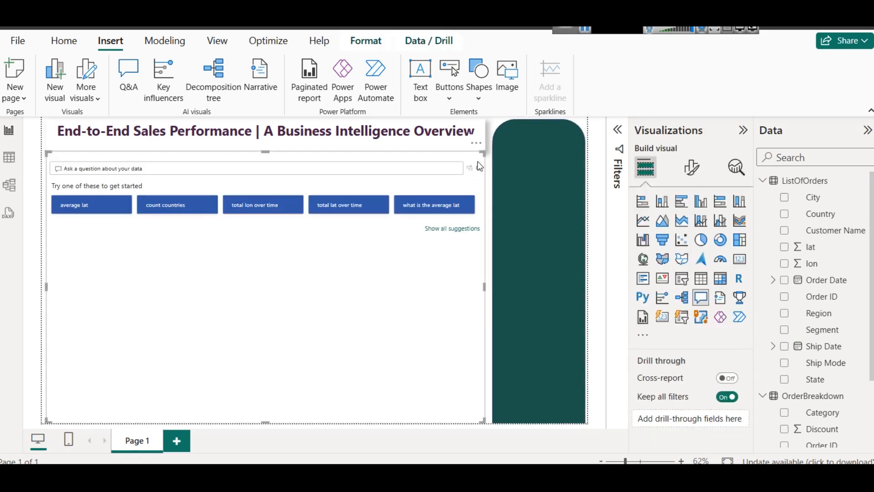
{"action": "left_click", "coordinate": [476, 143]}
{"action": "left_click", "coordinate": [502, 158]}
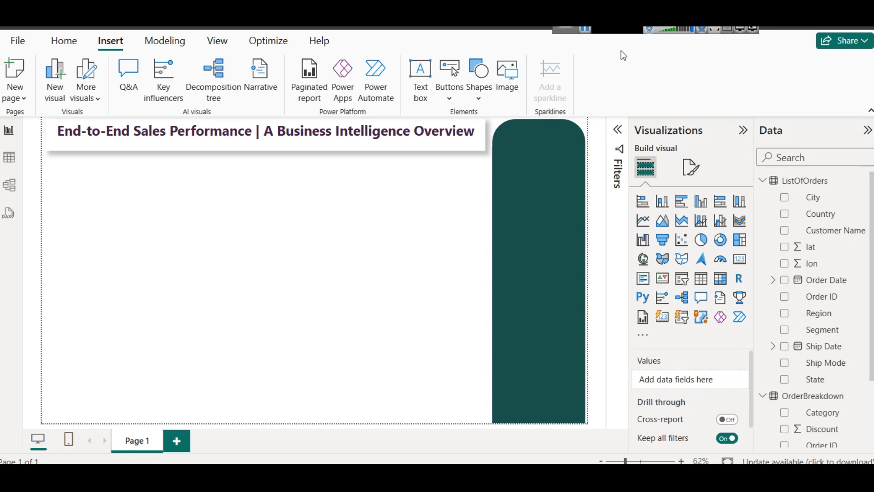
Switch to the Dashboard Ideas notes and review the Sales Performance Overview and Customer Segmentation sections
{"action": "left_click", "coordinate": [585, 30]}
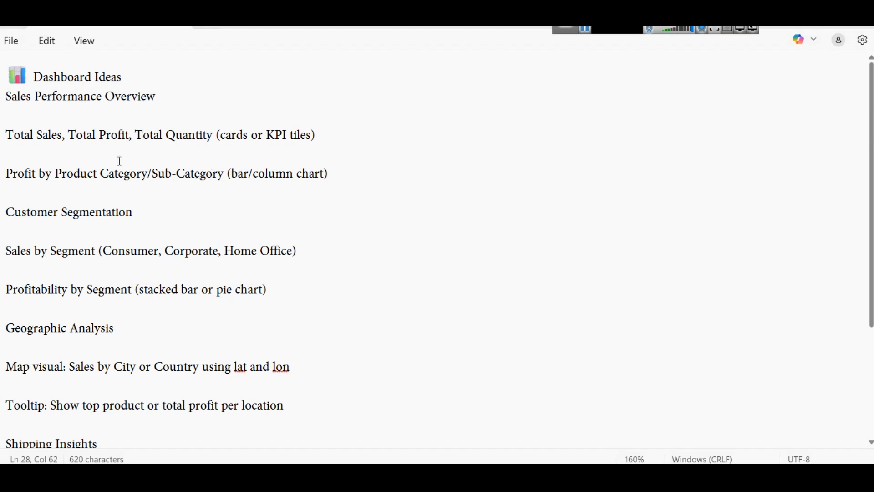
{"action": "left_click_drag", "start_coordinate": [8, 102], "coordinate": [200, 100]}
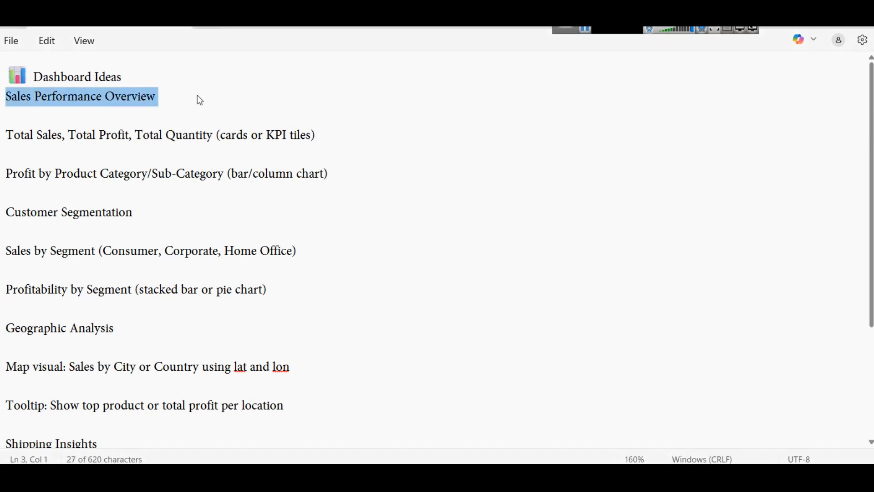
{"action": "left_click_drag", "start_coordinate": [2, 218], "coordinate": [178, 216]}
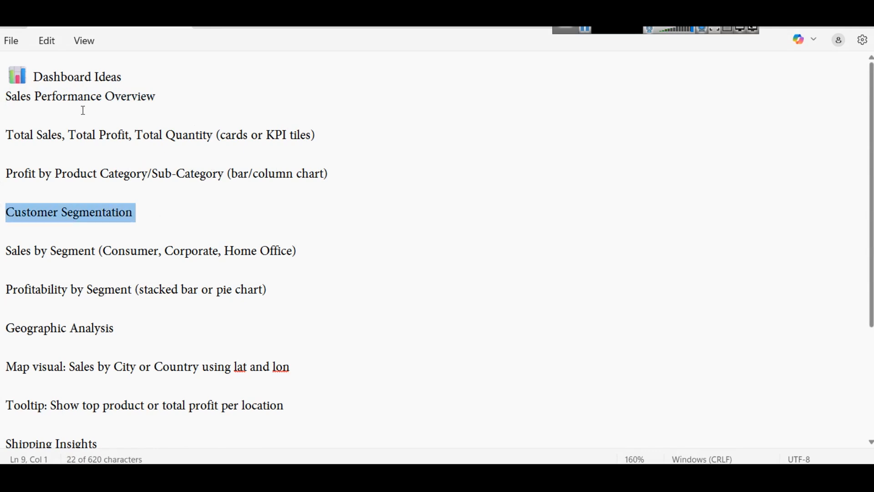
{"action": "left_click", "coordinate": [2, 103]}
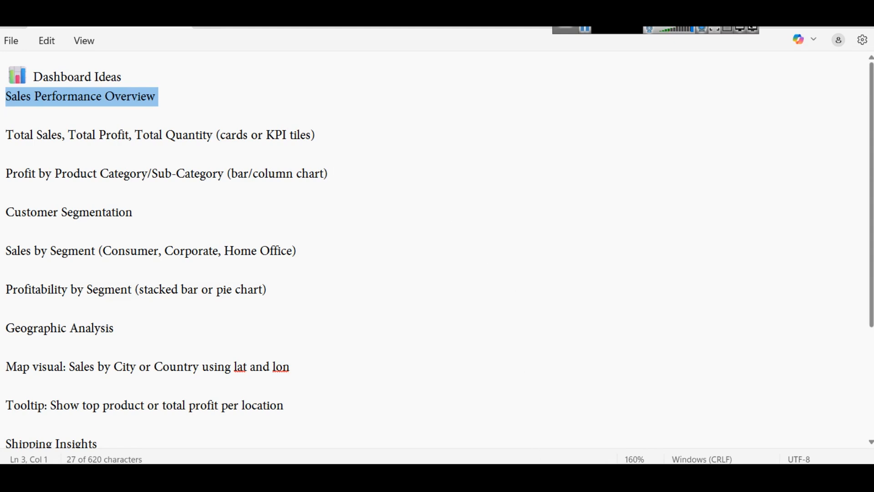
Return to the Power BI report, add a Card visual and shrink it to a small tile below the title's left end
{"action": "mouse_move", "coordinate": [532, 483]}
{"action": "left_click", "coordinate": [515, 430]}
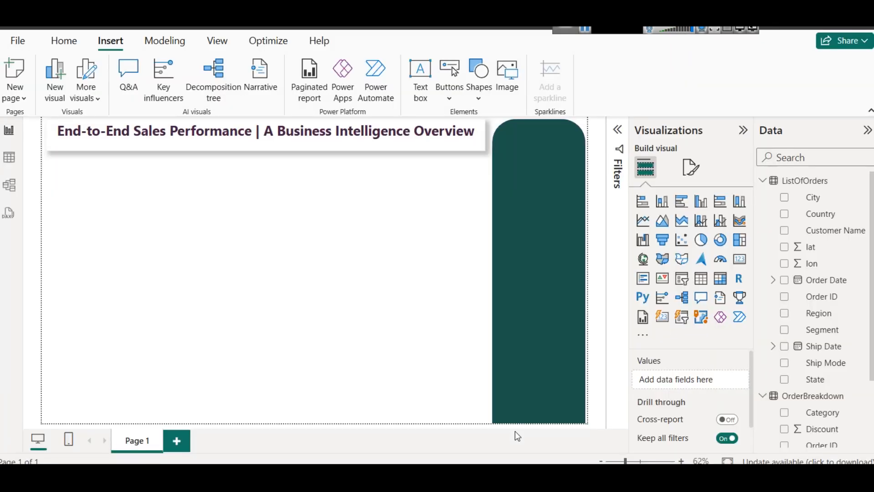
{"action": "left_click", "coordinate": [743, 263]}
{"action": "left_click_drag", "start_coordinate": [262, 422], "coordinate": [250, 193]}
{"action": "left_click_drag", "start_coordinate": [484, 172], "coordinate": [80, 174]}
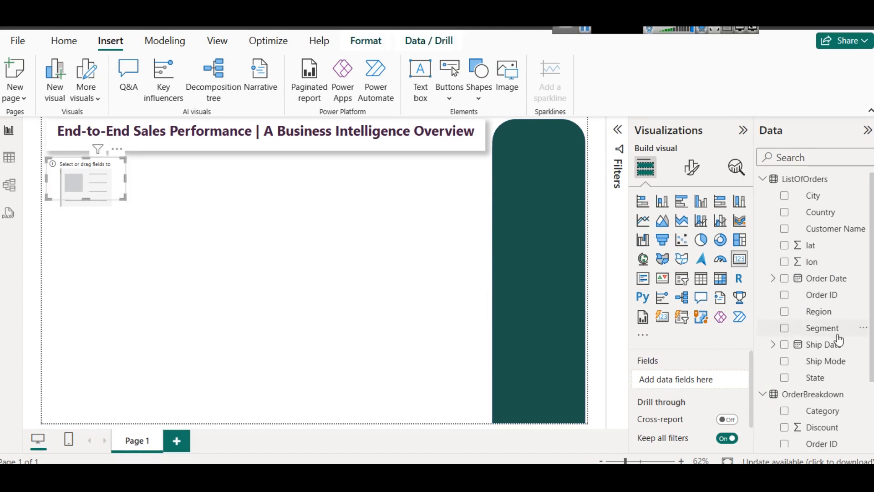
Add the Sales field from OrderBreakdown to the card and check its aggregation options
{"action": "scroll", "coordinate": [839, 336], "scroll_direction": "down", "scroll_amount": 2}
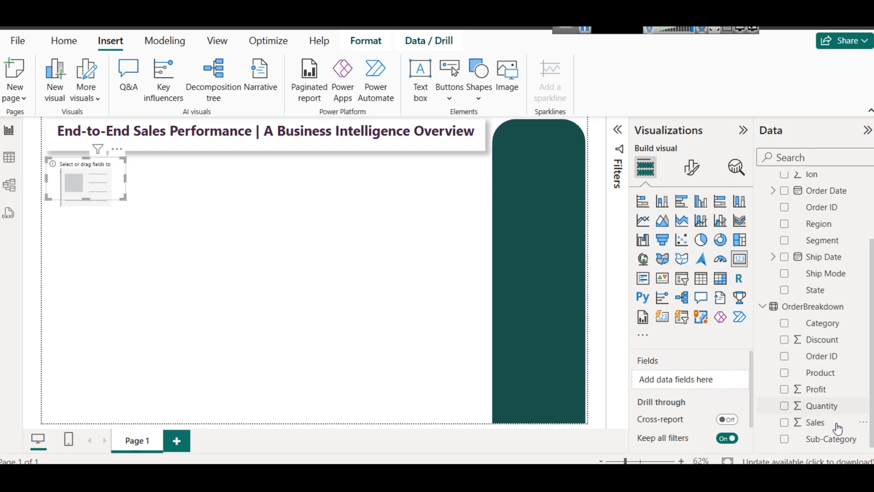
{"action": "left_click_drag", "start_coordinate": [833, 422], "coordinate": [80, 172]}
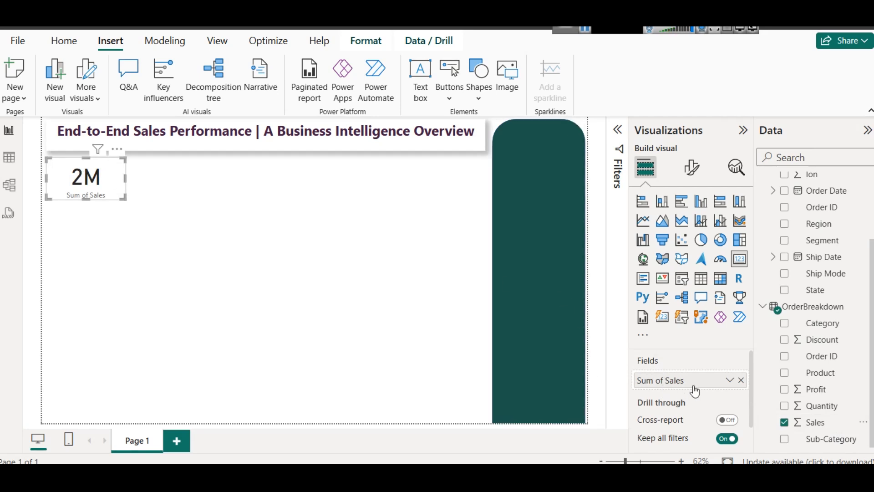
{"action": "left_click", "coordinate": [729, 381]}
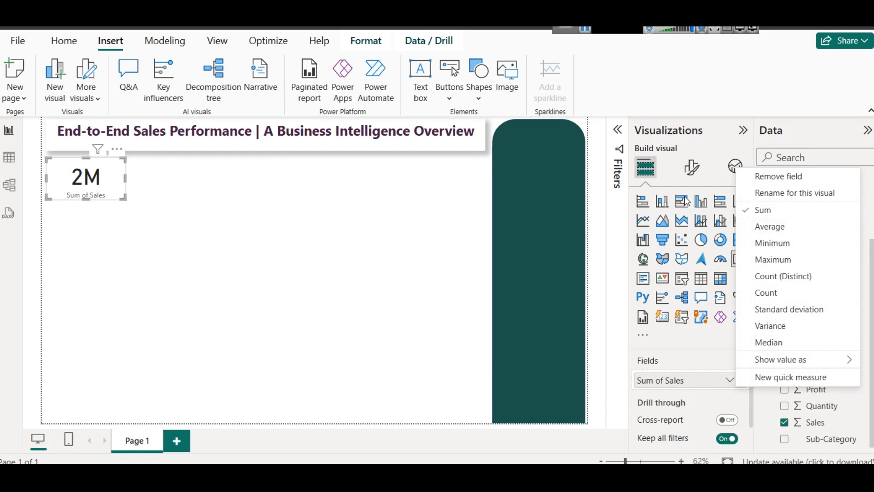
{"action": "left_click", "coordinate": [101, 182]}
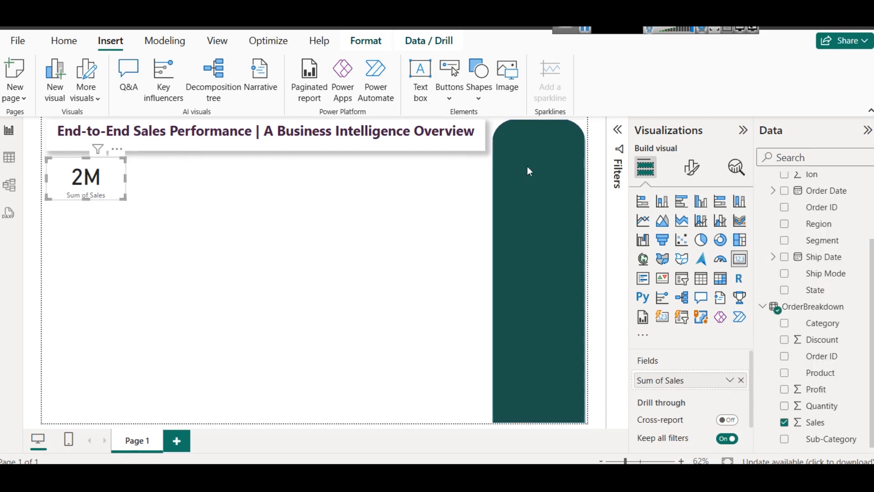
Turn on the shadow effect for the Sales card
{"action": "left_click", "coordinate": [693, 175]}
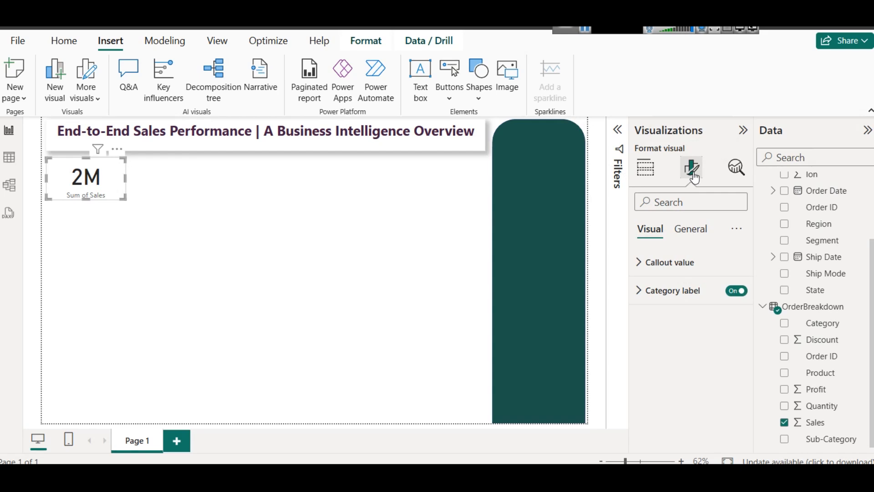
{"action": "left_click", "coordinate": [697, 228]}
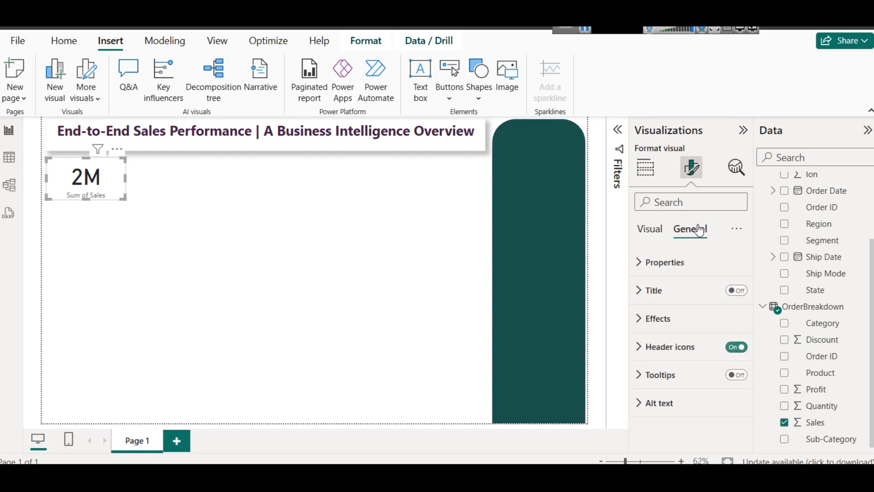
{"action": "left_click", "coordinate": [693, 317]}
{"action": "scroll", "coordinate": [707, 364], "scroll_direction": "down", "scroll_amount": 4}
{"action": "left_click", "coordinate": [732, 322]}
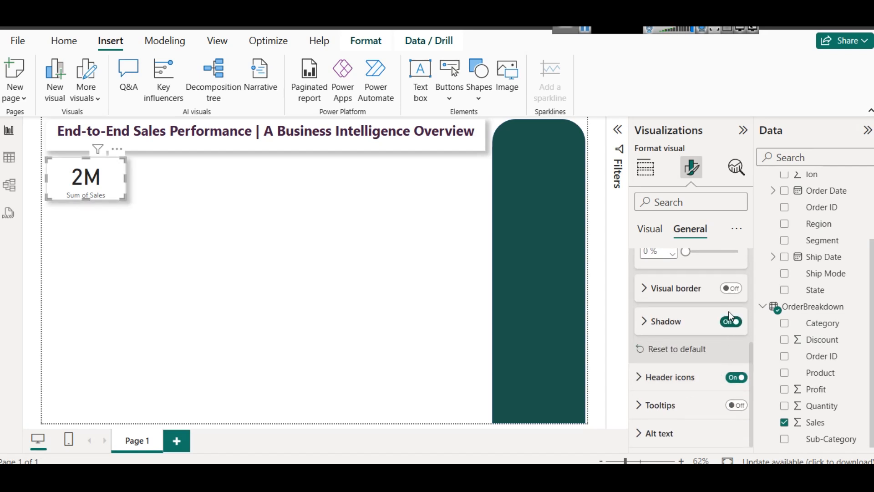
Set the font size of the Sales card's callout value to 30
{"action": "scroll", "coordinate": [687, 310], "scroll_direction": "up", "scroll_amount": 5}
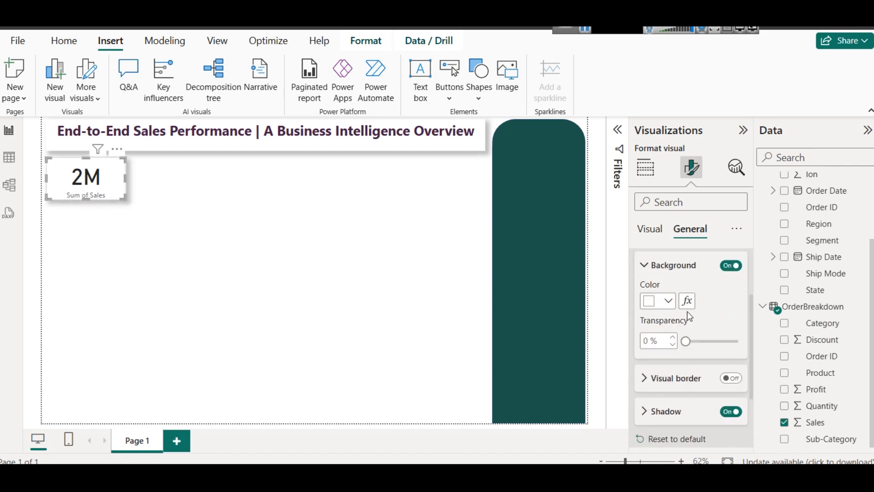
{"action": "left_click", "coordinate": [657, 231]}
{"action": "left_click", "coordinate": [684, 261]}
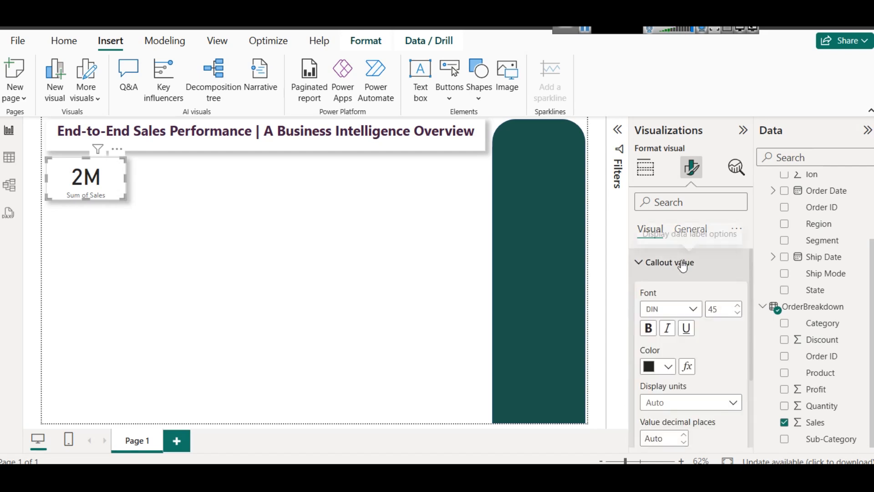
{"action": "left_click", "coordinate": [719, 311]}
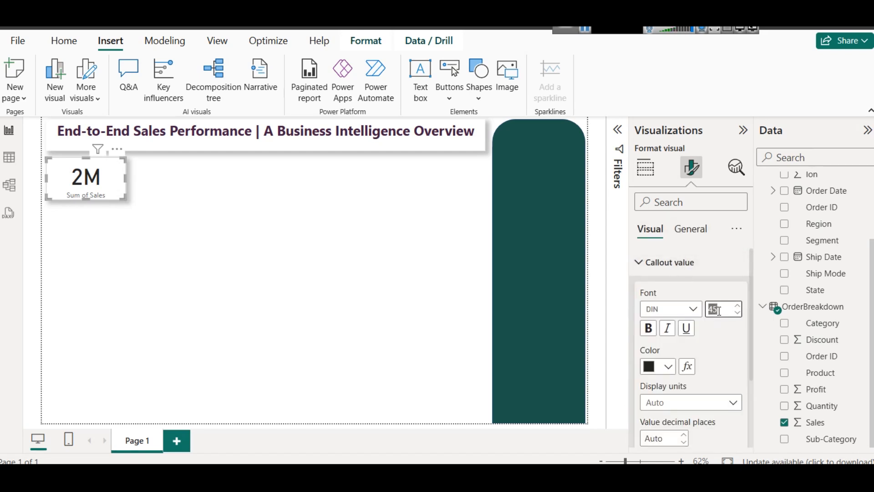
{"action": "type", "text": "30"}
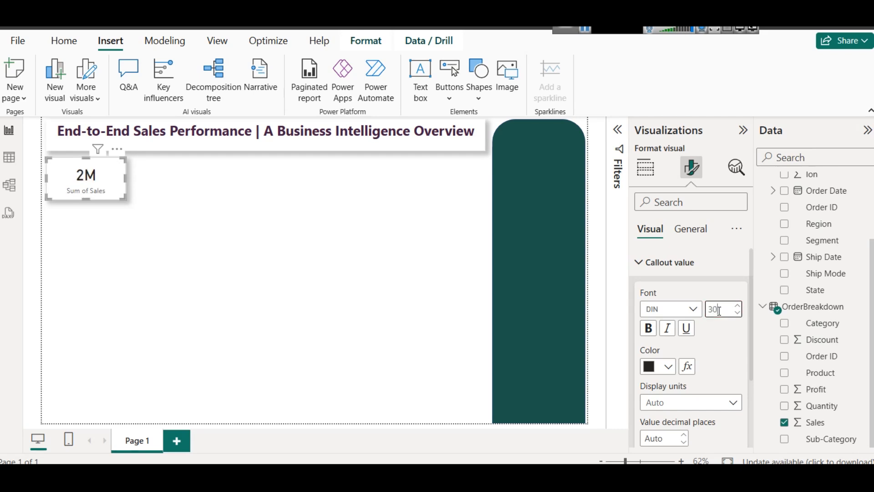
Color the Sales card's callout value dark green and its category label dark purple
{"action": "left_click", "coordinate": [665, 366]}
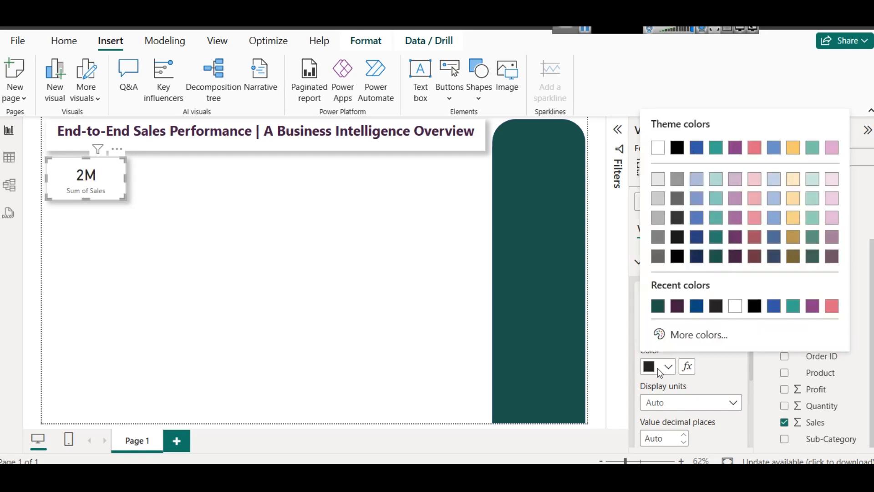
{"action": "left_click", "coordinate": [654, 304]}
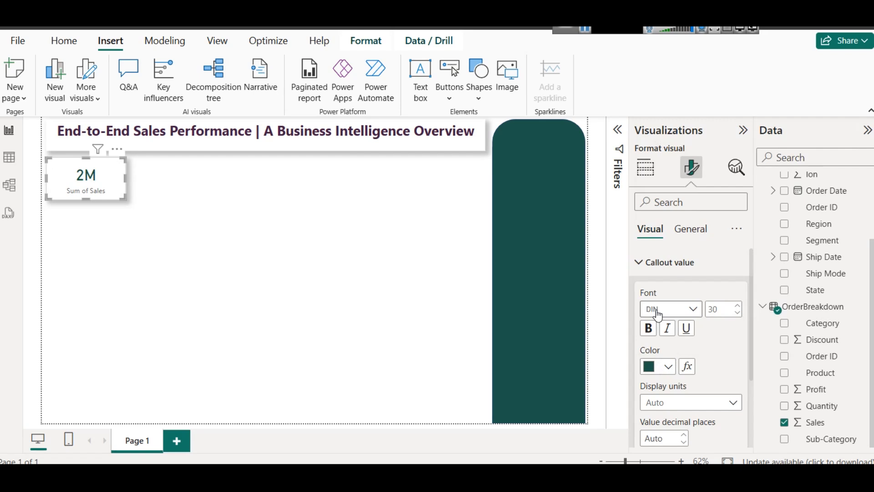
{"action": "scroll", "coordinate": [688, 384], "scroll_direction": "down", "scroll_amount": 3}
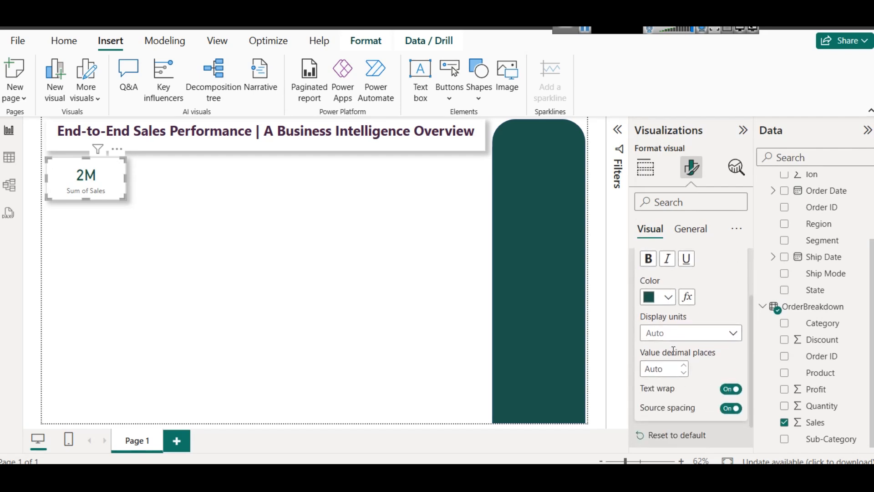
{"action": "left_click", "coordinate": [673, 436]}
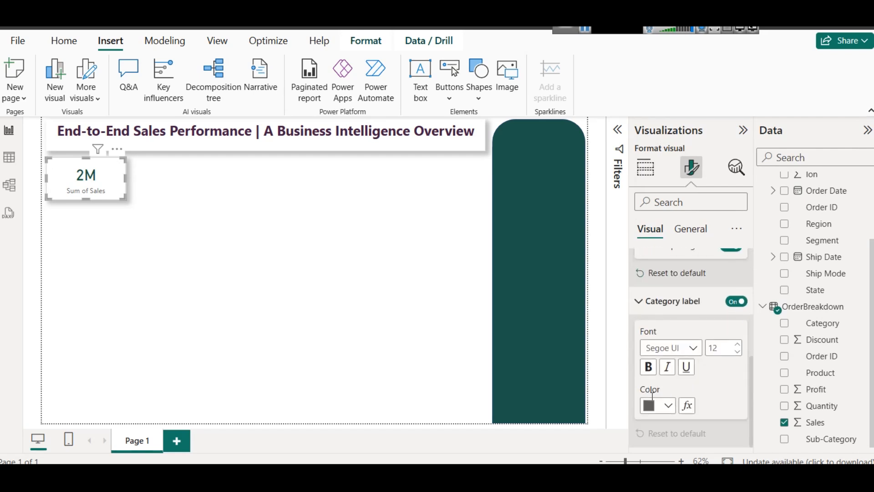
{"action": "left_click", "coordinate": [657, 405]}
{"action": "left_click", "coordinate": [741, 296]}
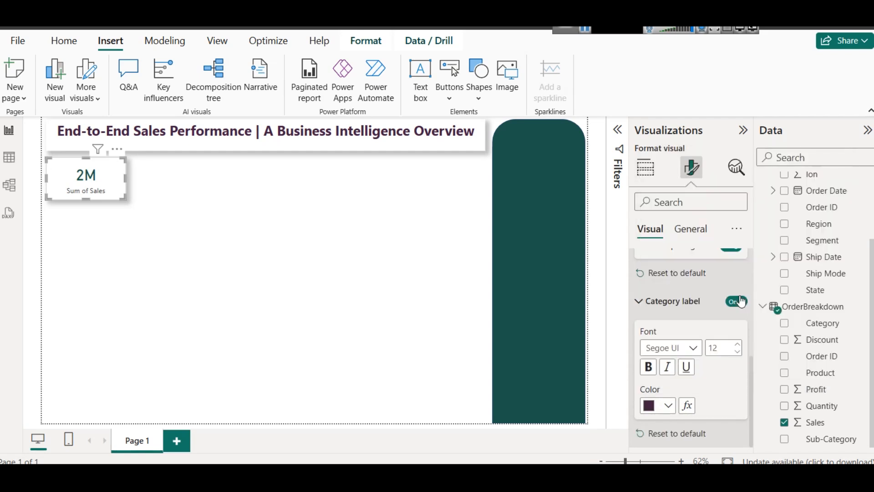
Make the Sales card's category label and callout value bold, and slightly reduce the card's height
{"action": "left_click", "coordinate": [648, 367]}
{"action": "scroll", "coordinate": [665, 337], "scroll_direction": "up", "scroll_amount": 4}
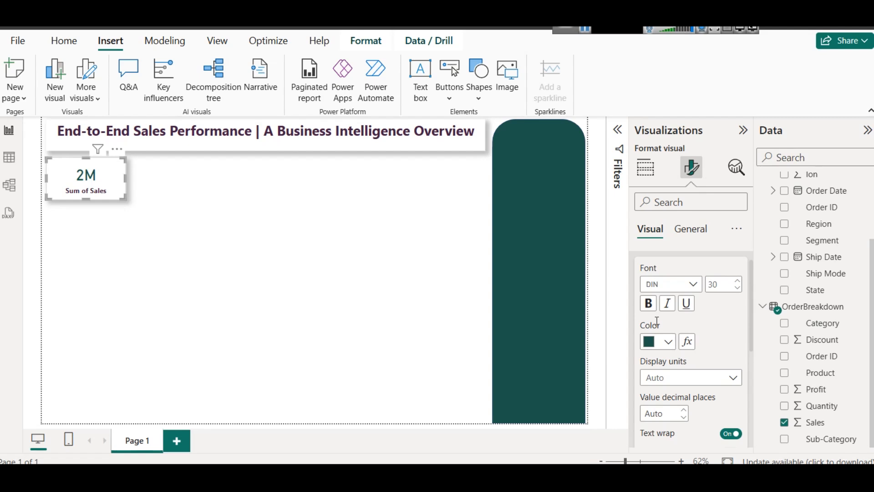
{"action": "left_click", "coordinate": [648, 302]}
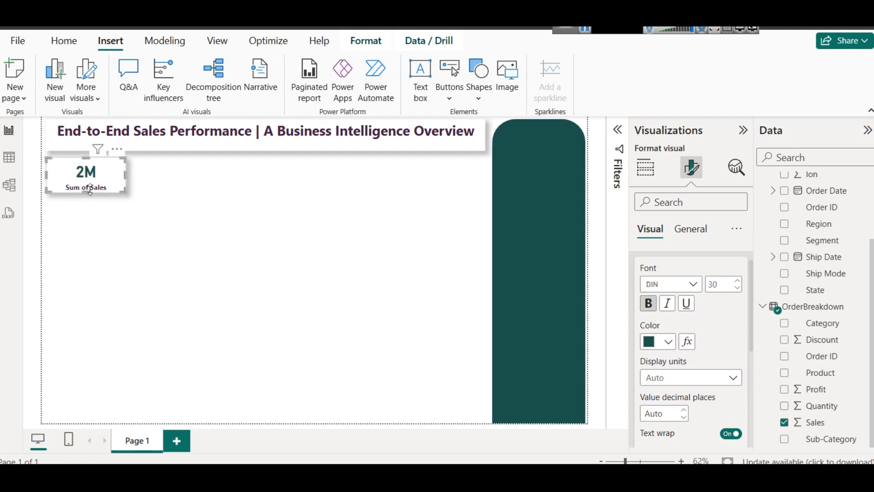
{"action": "left_click", "coordinate": [237, 194]}
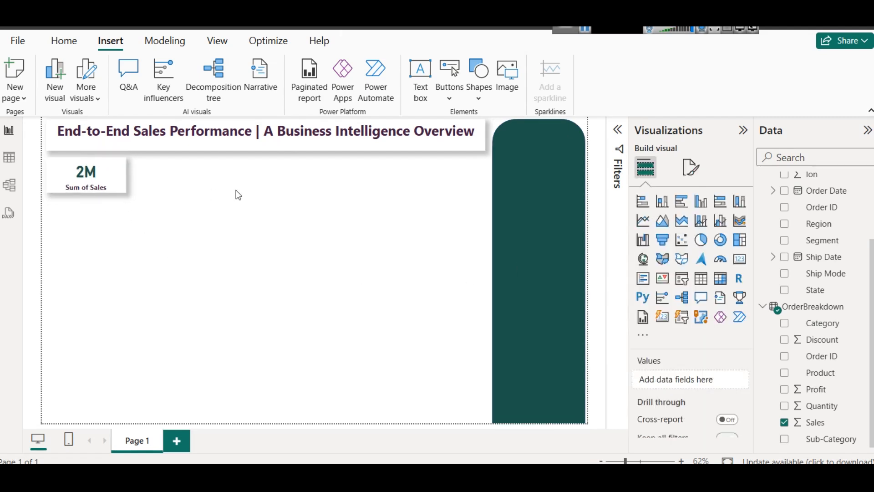
Duplicate the Sales card and place the copy directly to its right in the same row
{"action": "left_click", "coordinate": [110, 178]}
{"action": "key", "text": "ctrl+c"}
{"action": "key", "text": "ctrl+v"}
{"action": "left_click_drag", "start_coordinate": [103, 173], "coordinate": [184, 170]}
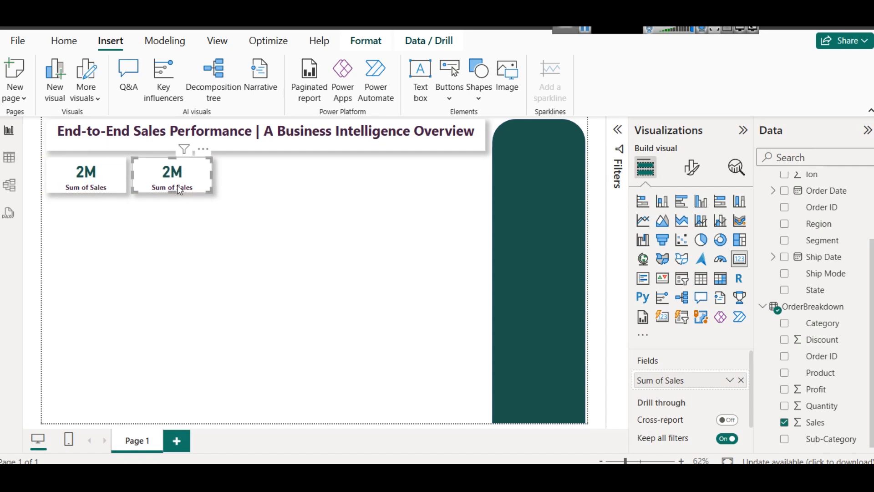
Replace the Sales field in the copied card with Profit from OrderBreakdown, checking the KPI list in the Dashboard Ideas notes
{"action": "left_click", "coordinate": [739, 380]}
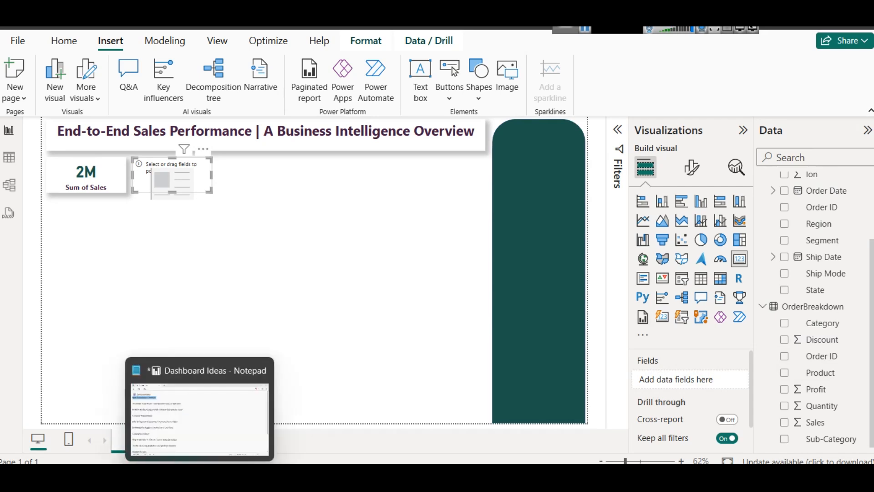
{"action": "left_click", "coordinate": [207, 436]}
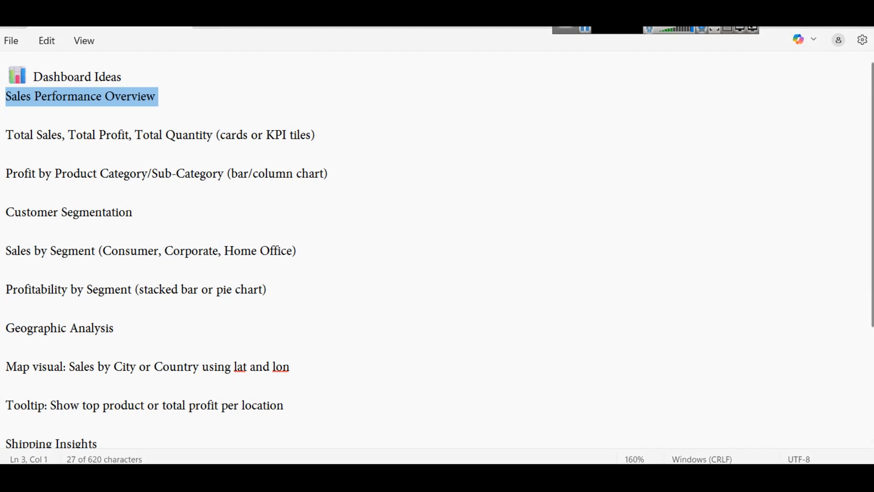
{"action": "key", "text": "alt+Tab"}
{"action": "left_click_drag", "start_coordinate": [814, 389], "coordinate": [697, 380]}
Rename the second card's Profit field for this visual as Total Profit
{"action": "left_click", "coordinate": [730, 381]}
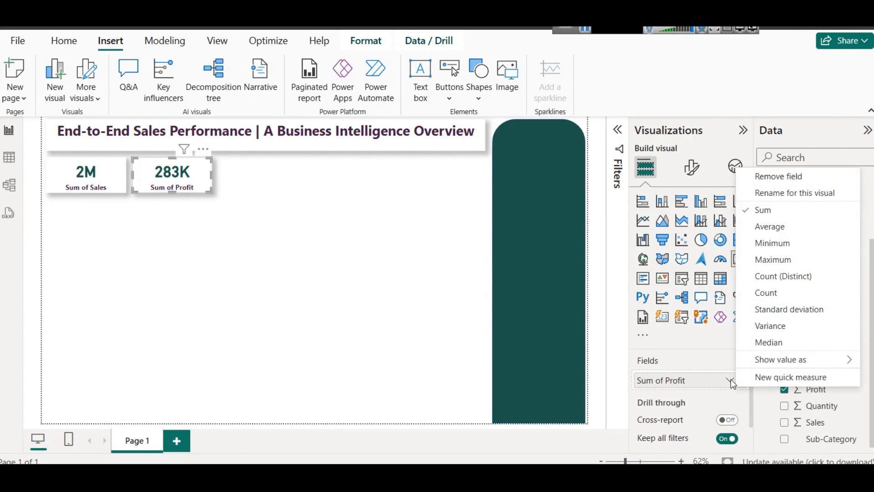
{"action": "left_click", "coordinate": [767, 199]}
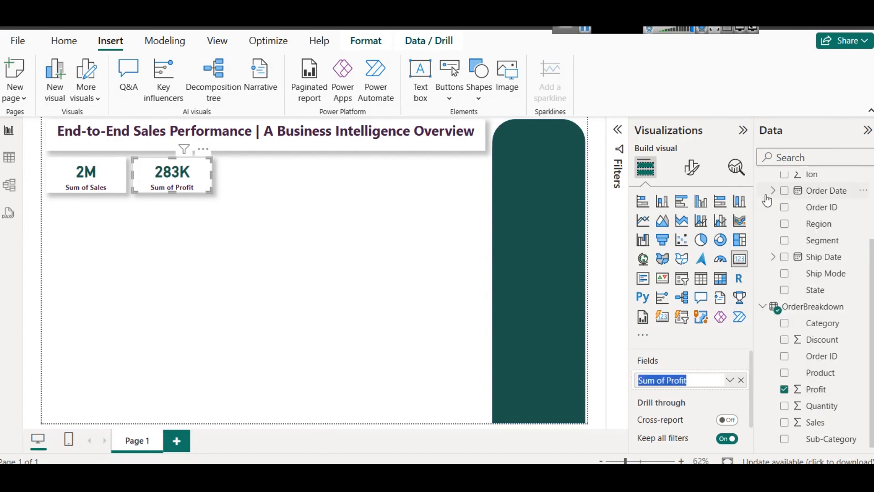
{"action": "key", "text": "Left"}
{"action": "key", "text": "shift+Right"}
{"action": "key", "text": "shift+Right"}
{"action": "key", "text": "shift+Right"}
{"action": "type", "text": "Total"}
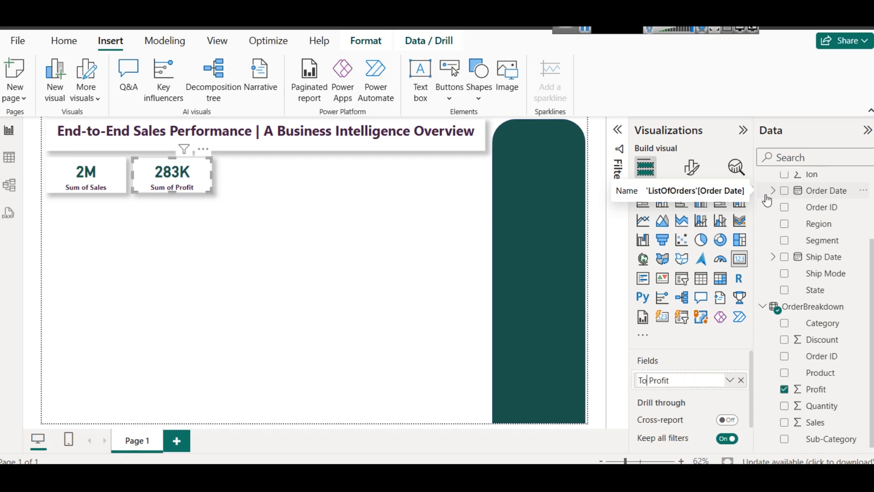
{"action": "key", "text": "Return"}
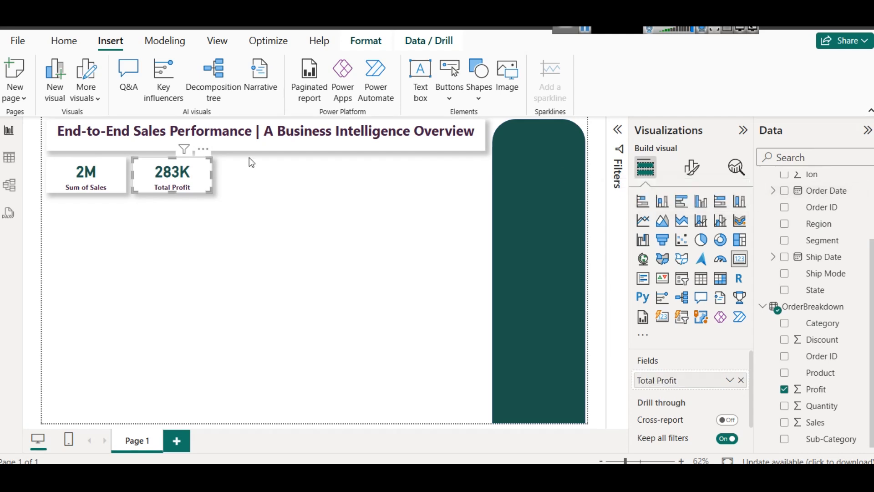
Rename the first card's Sales field for this visual as Total Sales
{"action": "right_click", "coordinate": [113, 189]}
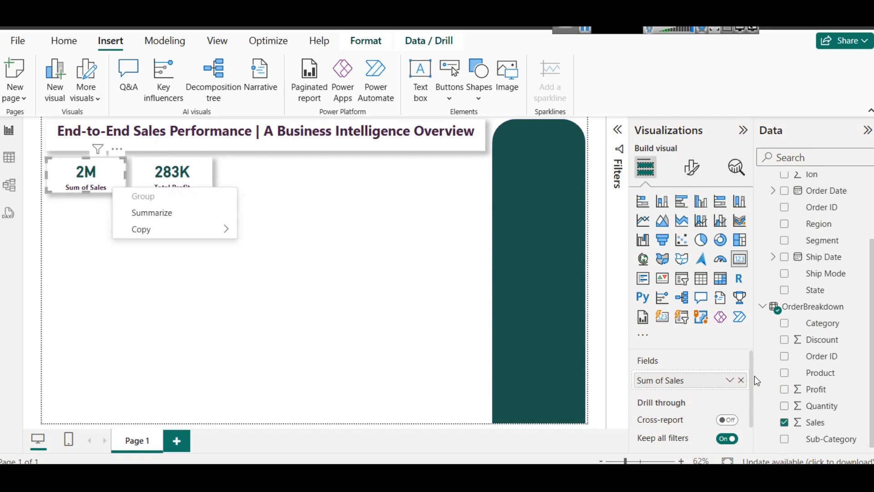
{"action": "left_click", "coordinate": [730, 380]}
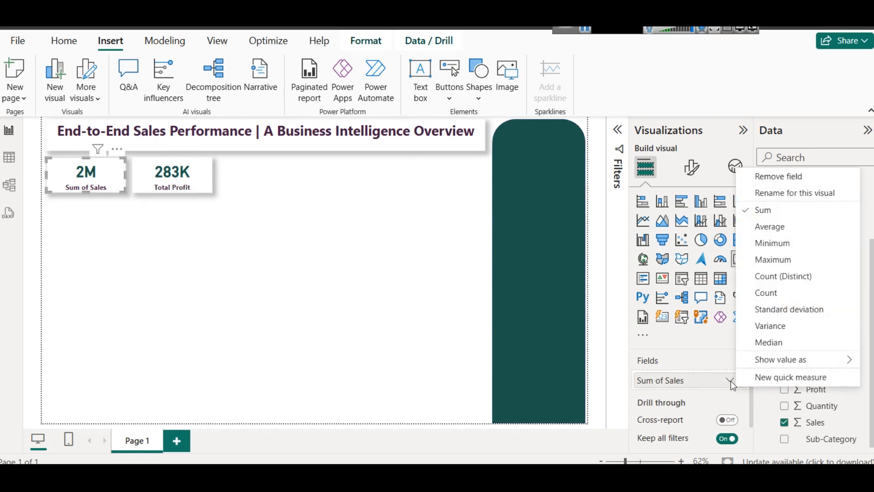
{"action": "left_click", "coordinate": [774, 193]}
{"action": "key", "text": "Left"}
{"action": "key", "text": "shift+Right"}
{"action": "key", "text": "shift+Right"}
{"action": "key", "text": "shift+Right"}
{"action": "key", "text": "shift+Right"}
{"action": "key", "text": "shift+Right"}
{"action": "type", "text": "Total"}
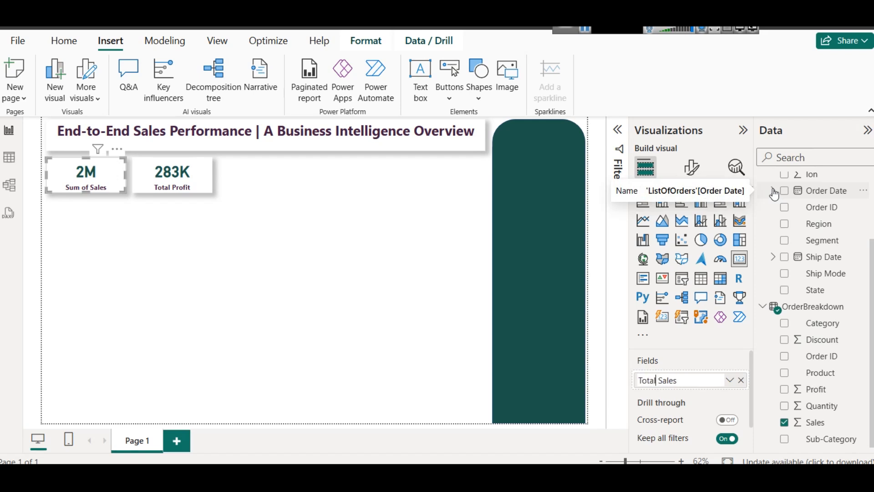
{"action": "key", "text": "Return"}
{"action": "left_click", "coordinate": [298, 198]}
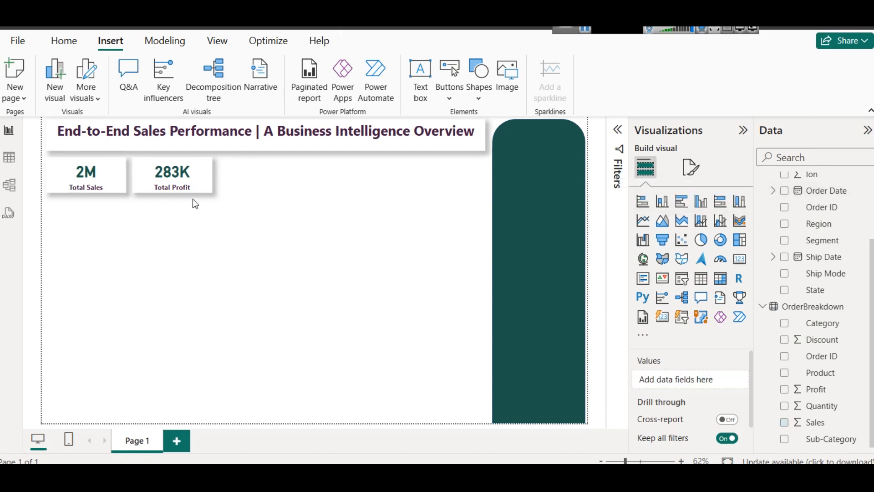
Duplicate the Total Profit card and place the copy to its right as the third card
{"action": "left_click", "coordinate": [184, 183]}
{"action": "key", "text": "ctrl+c"}
{"action": "key", "text": "ctrl+v"}
{"action": "left_click_drag", "start_coordinate": [179, 177], "coordinate": [265, 180]}
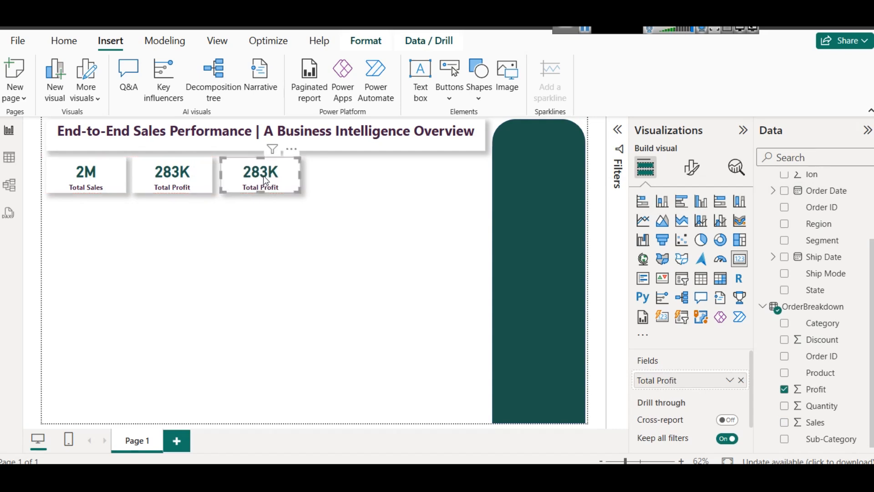
Replace the third card's field with Order ID from OrderBreakdown and summarize it as Count (Distinct)
{"action": "left_click", "coordinate": [740, 379]}
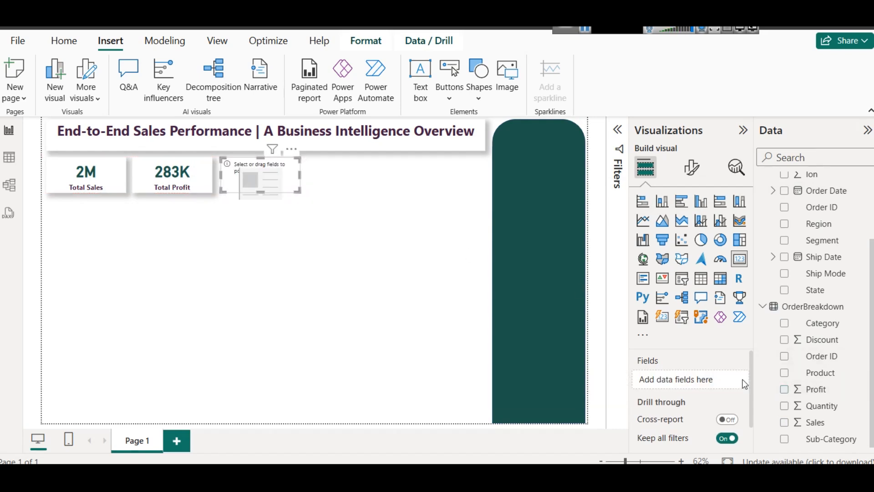
{"action": "left_click_drag", "start_coordinate": [821, 362], "coordinate": [704, 381]}
{"action": "left_click_drag", "start_coordinate": [830, 356], "coordinate": [699, 379]}
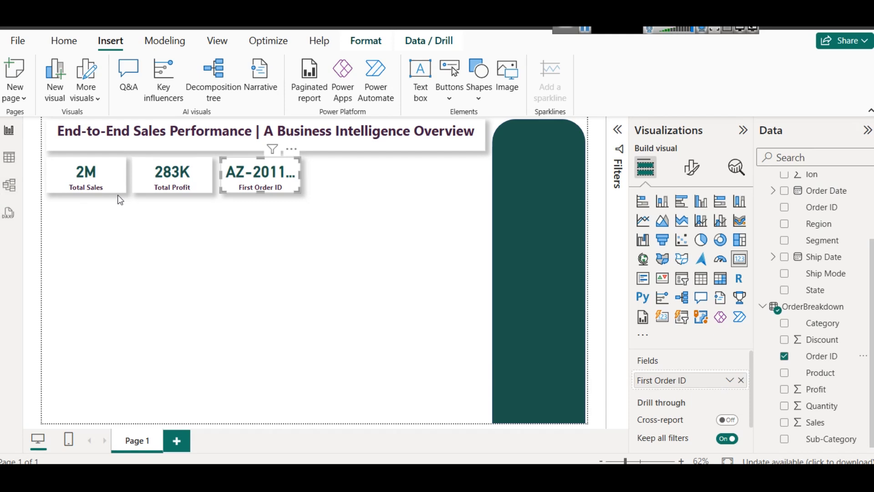
{"action": "left_click", "coordinate": [733, 383]}
{"action": "left_click", "coordinate": [780, 349]}
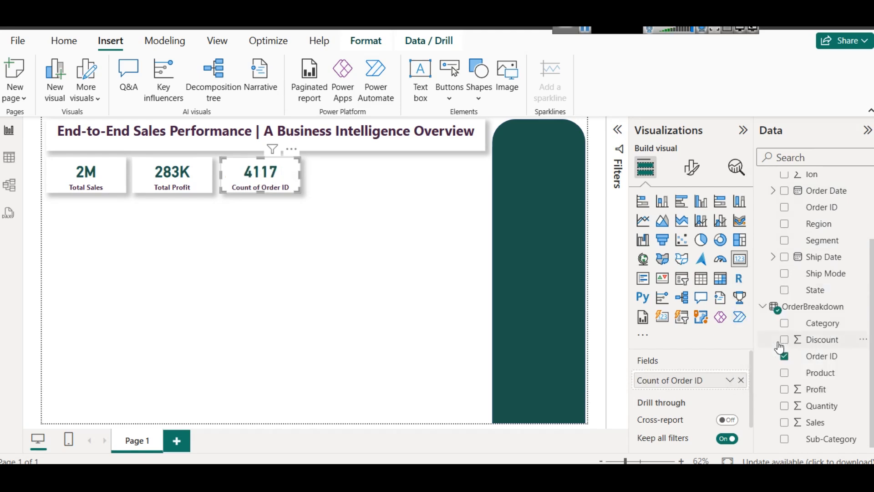
Rename the third card's Order ID field for this visual as Count of Orders
{"action": "left_click", "coordinate": [730, 380]}
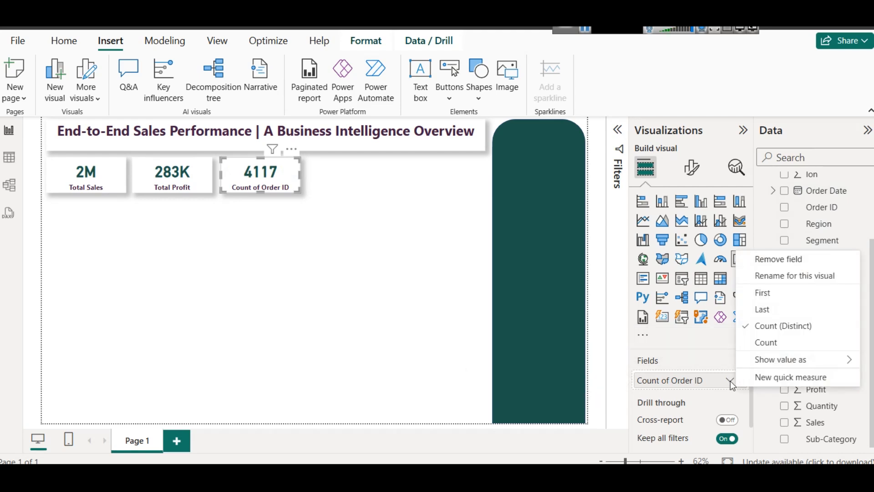
{"action": "left_click", "coordinate": [804, 277]}
{"action": "key", "text": "End"}
{"action": "key", "text": "BackSpace"}
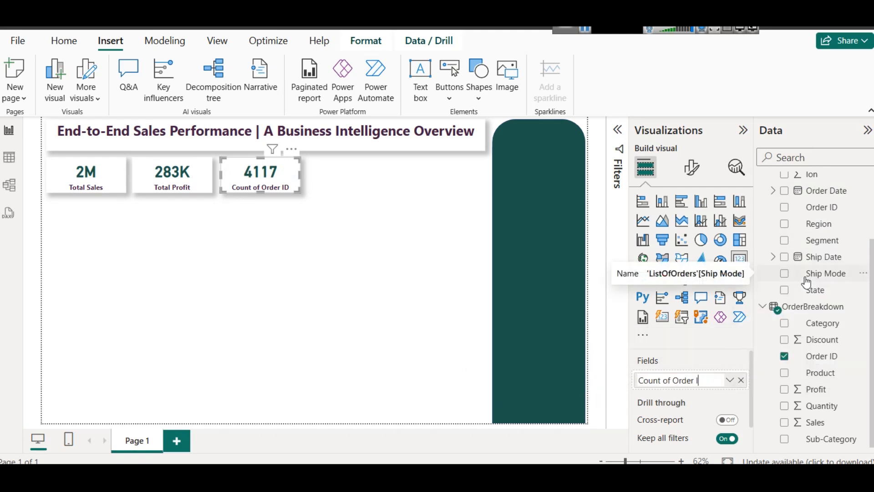
{"action": "type", "text": "s"}
{"action": "key", "text": "Return"}
{"action": "left_click", "coordinate": [381, 236]}
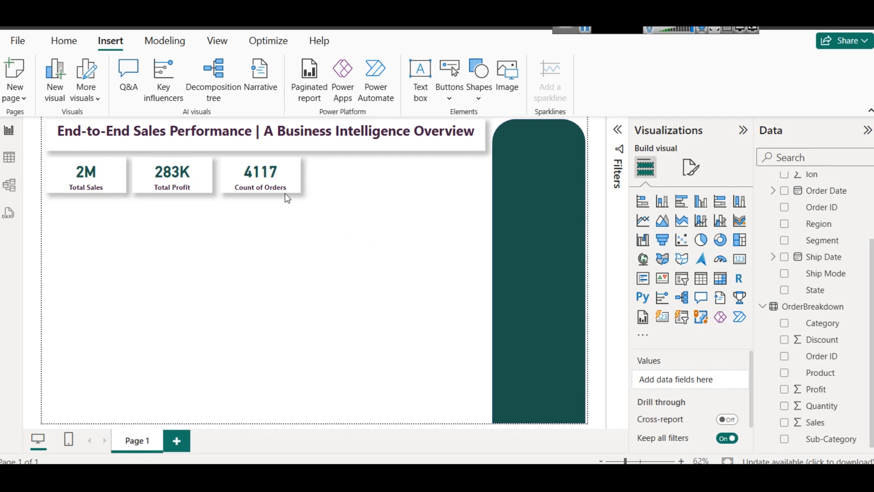
Duplicate the Count of Orders card and place the copy to its right as the fourth card
{"action": "left_click", "coordinate": [264, 185]}
{"action": "key", "text": "ctrl+c"}
{"action": "key", "text": "ctrl+v"}
{"action": "left_click_drag", "start_coordinate": [263, 181], "coordinate": [351, 179]}
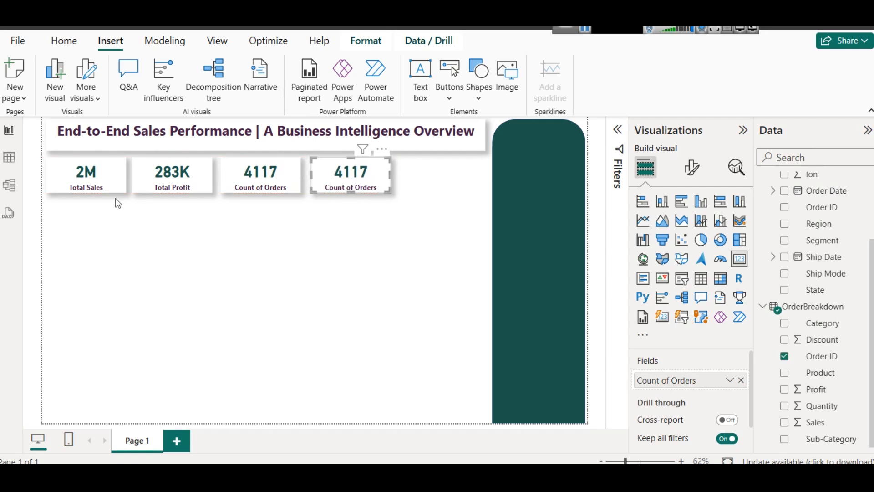
Review the data model and the ListOfOrders rows, and replace the fourth card's field with Customer Name from ListOfOrders
{"action": "left_click", "coordinate": [11, 184]}
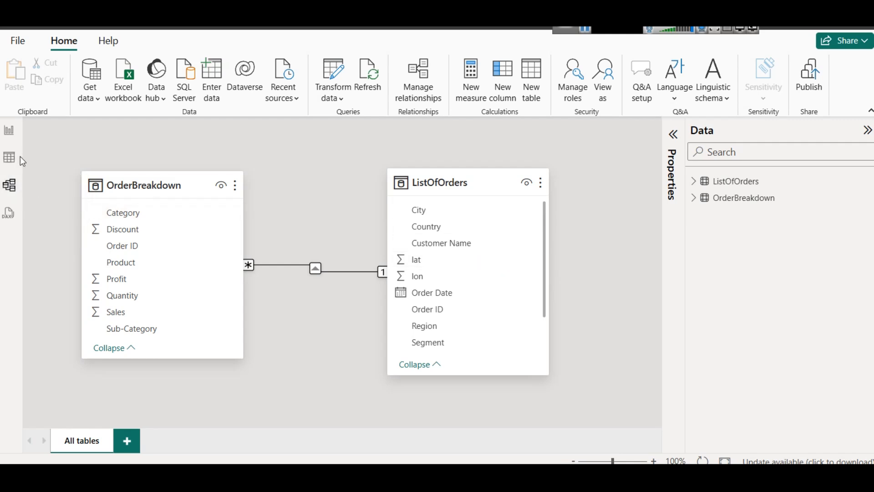
{"action": "left_click", "coordinate": [8, 132]}
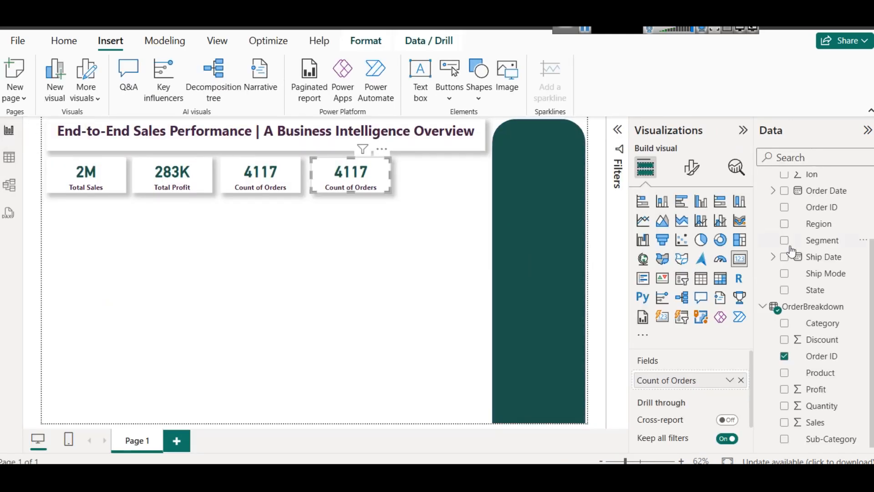
{"action": "scroll", "coordinate": [853, 293], "scroll_direction": "up", "scroll_amount": 3}
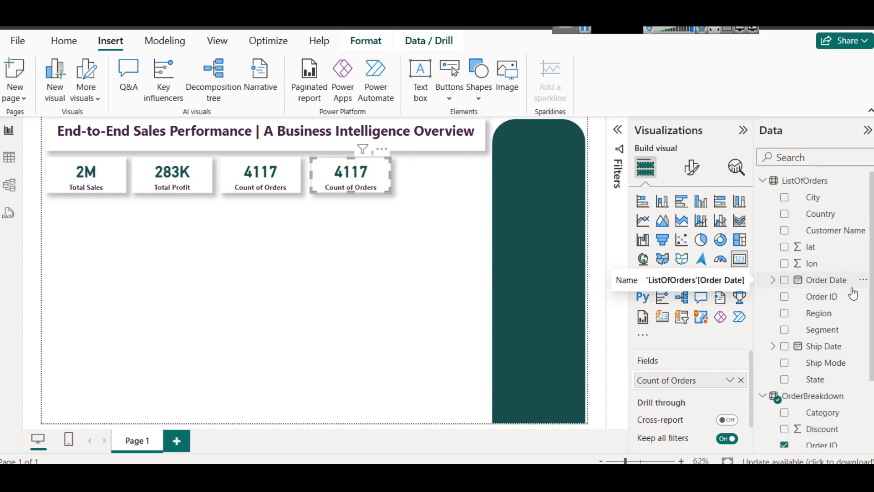
{"action": "left_click", "coordinate": [5, 157]}
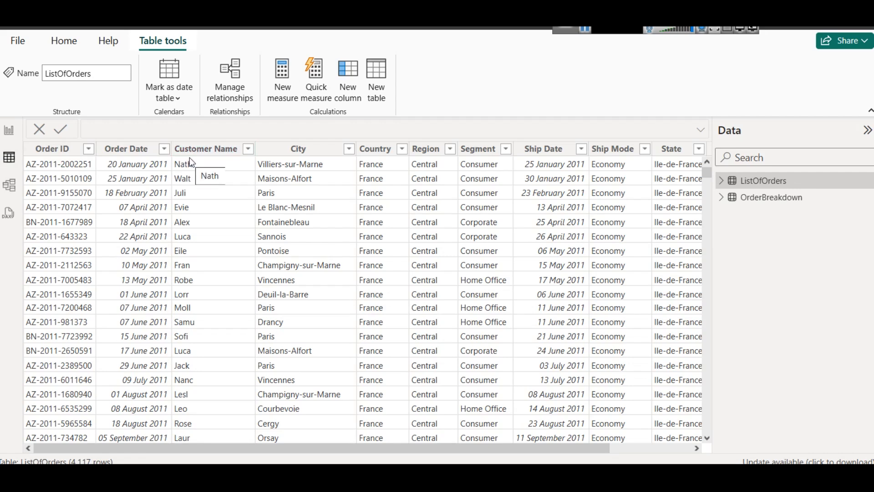
{"action": "scroll", "coordinate": [191, 195], "scroll_direction": "down", "scroll_amount": 8}
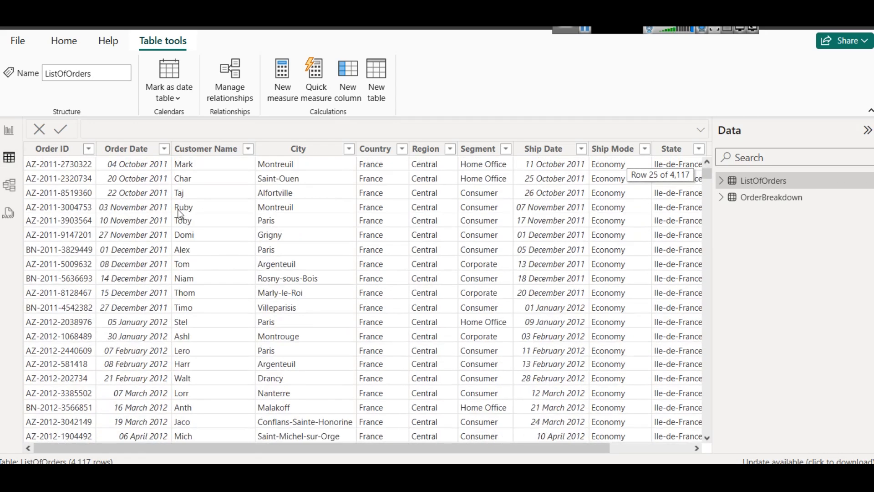
{"action": "scroll", "coordinate": [190, 214], "scroll_direction": "up", "scroll_amount": 8}
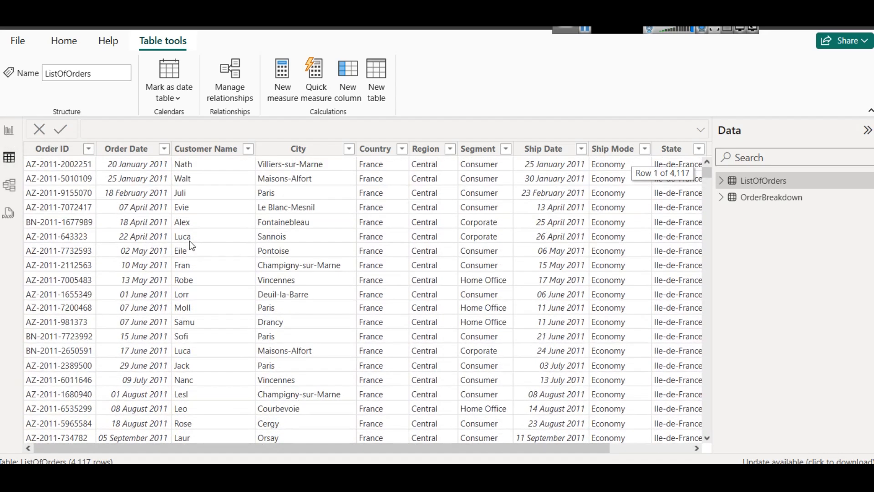
{"action": "left_click", "coordinate": [9, 130]}
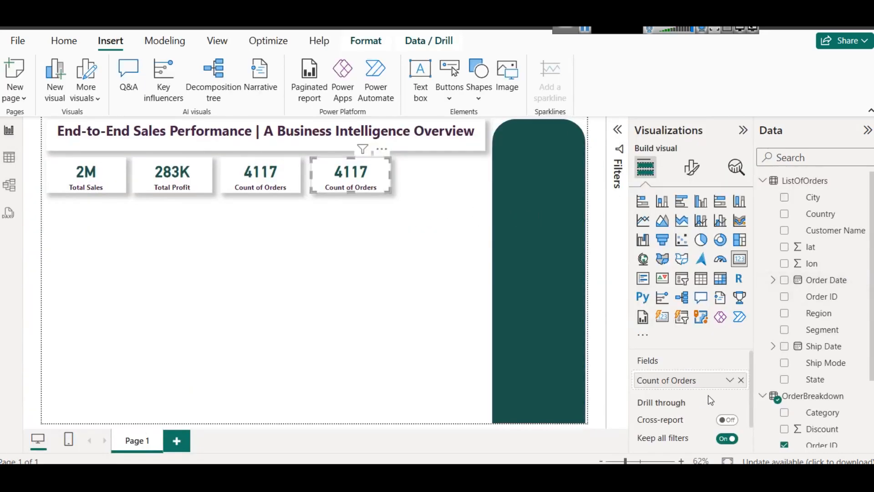
{"action": "left_click", "coordinate": [741, 380]}
{"action": "left_click_drag", "start_coordinate": [843, 230], "coordinate": [726, 377]}
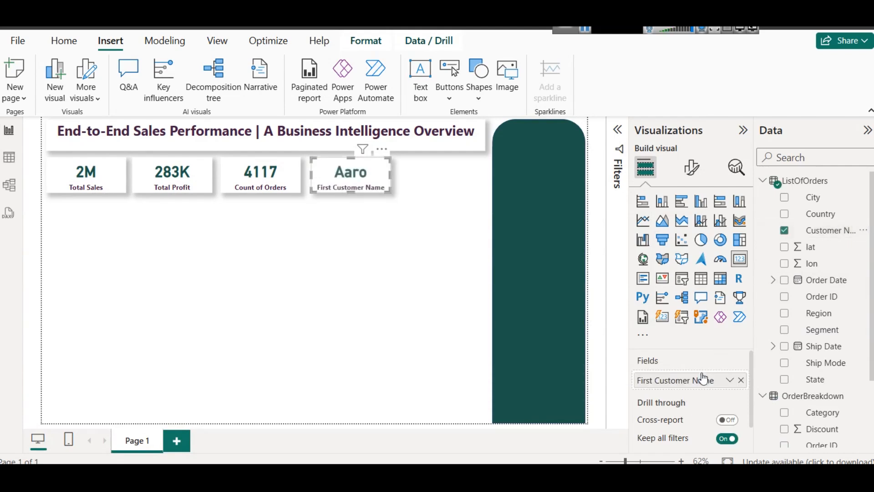
Summarize the fourth card's Customer Name field as Count (Distinct)
{"action": "left_click", "coordinate": [729, 380]}
{"action": "left_click", "coordinate": [758, 343]}
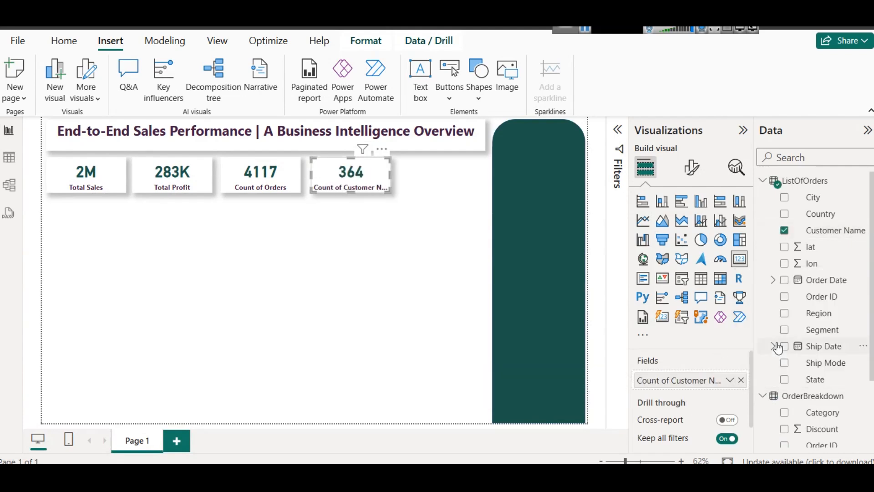
{"action": "left_click", "coordinate": [396, 228]}
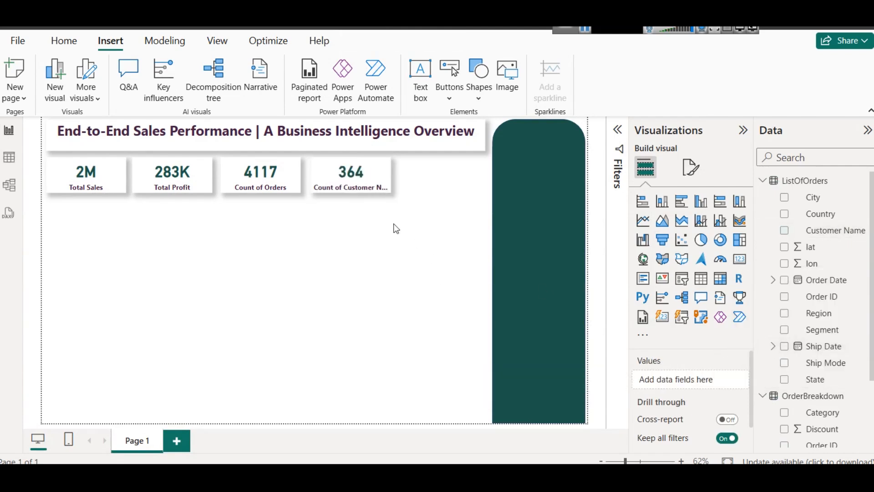
Rename the fourth card's Customer Name field for this visual as Count of Customers
{"action": "left_click", "coordinate": [359, 190]}
{"action": "left_click", "coordinate": [728, 381]}
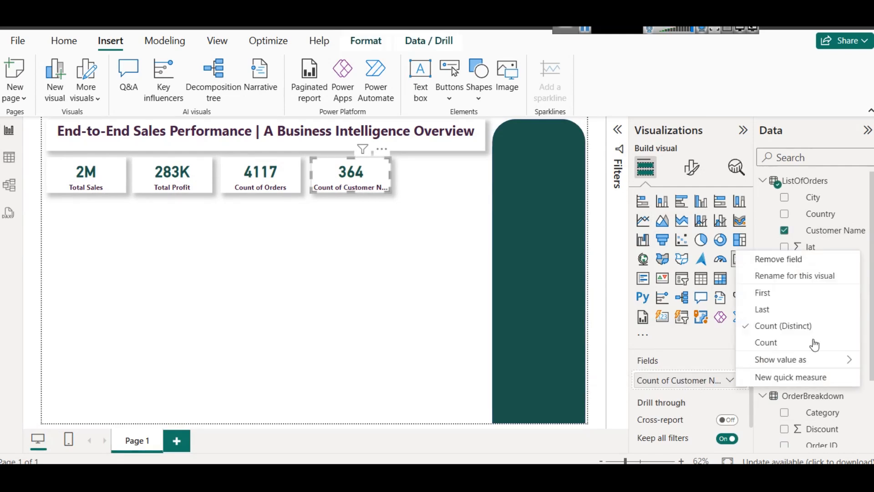
{"action": "left_click", "coordinate": [829, 277]}
{"action": "key", "text": "Return"}
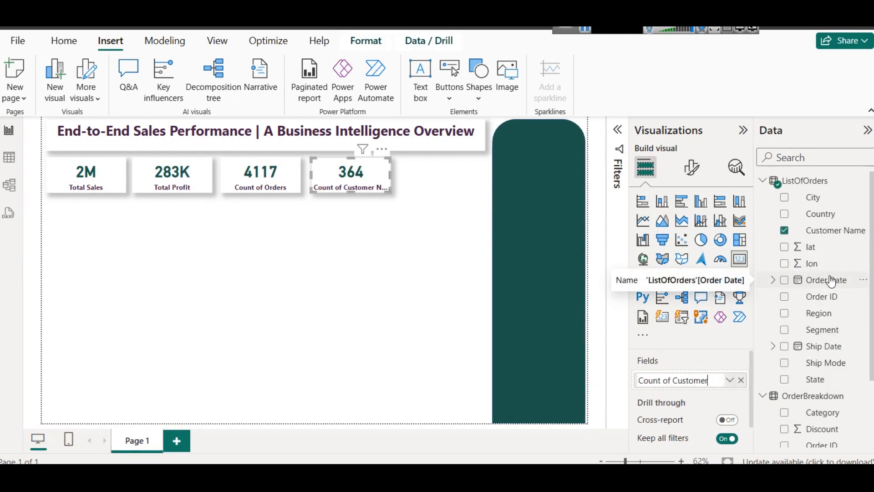
{"action": "key", "text": "Return"}
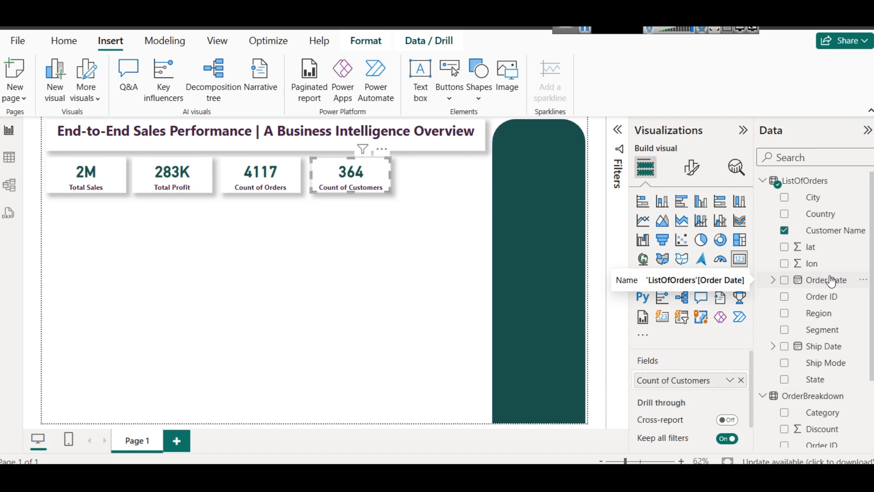
{"action": "left_click", "coordinate": [406, 225]}
Duplicate the Count of Customers card and place the copy to its right as the fifth card
{"action": "left_click", "coordinate": [349, 185]}
{"action": "key", "text": "ctrl+c"}
{"action": "key", "text": "ctrl+v"}
{"action": "left_click_drag", "start_coordinate": [349, 186], "coordinate": [439, 188]}
{"action": "left_click", "coordinate": [416, 223]}
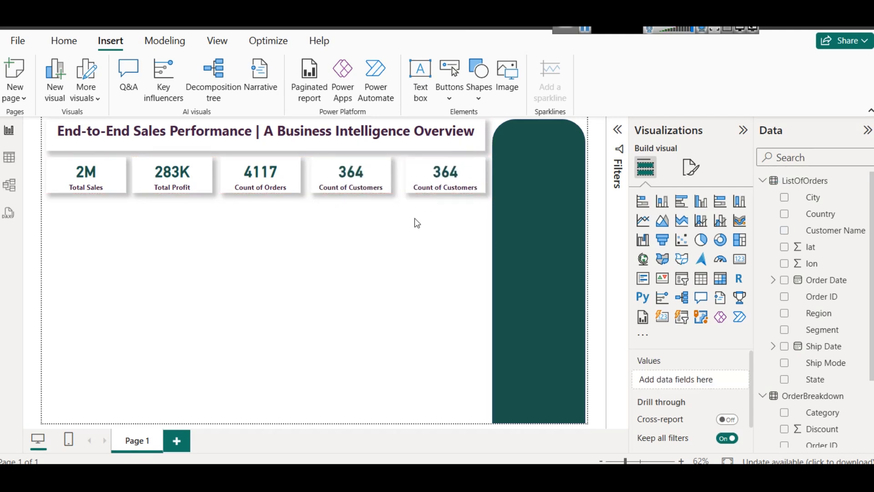
Remove the fifth card's field, check the Country column's values in the ListOfOrders table, and add Country to the card
{"action": "left_click", "coordinate": [463, 192]}
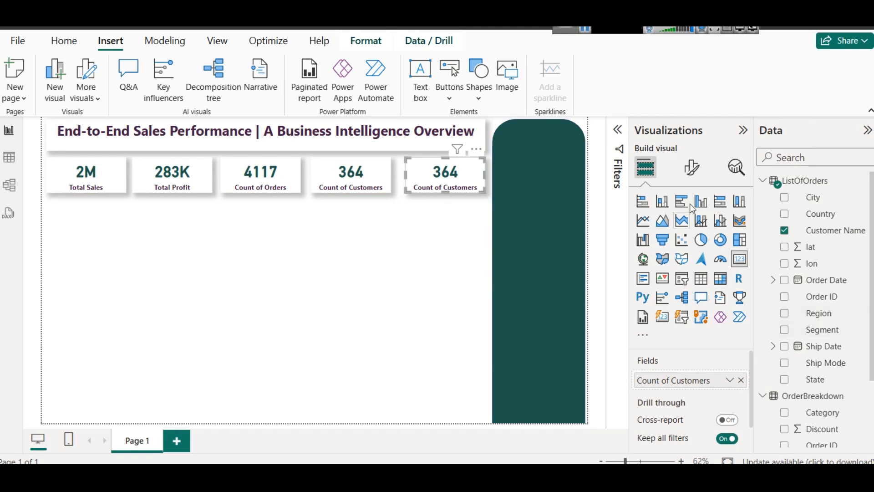
{"action": "left_click", "coordinate": [739, 380]}
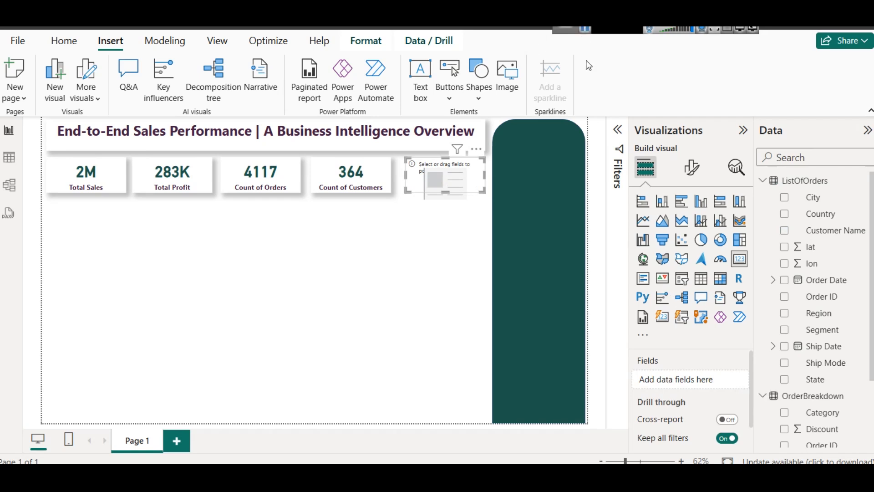
{"action": "left_click", "coordinate": [4, 165]}
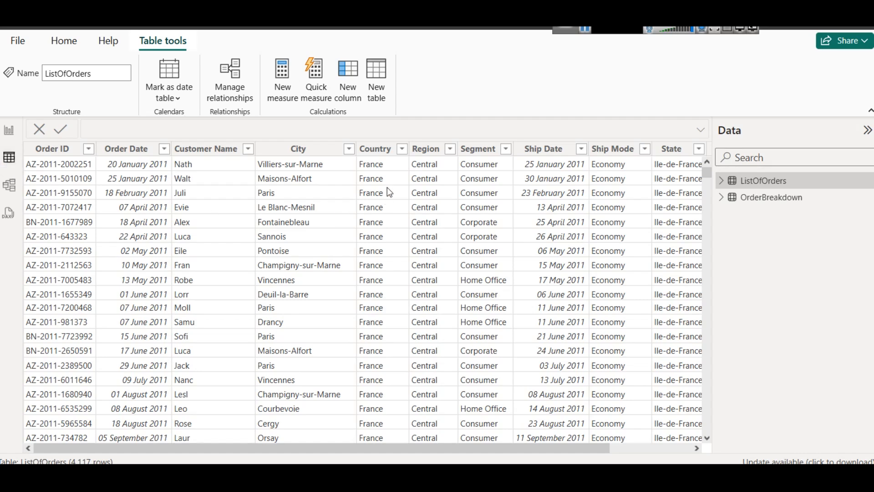
{"action": "left_click", "coordinate": [402, 148]}
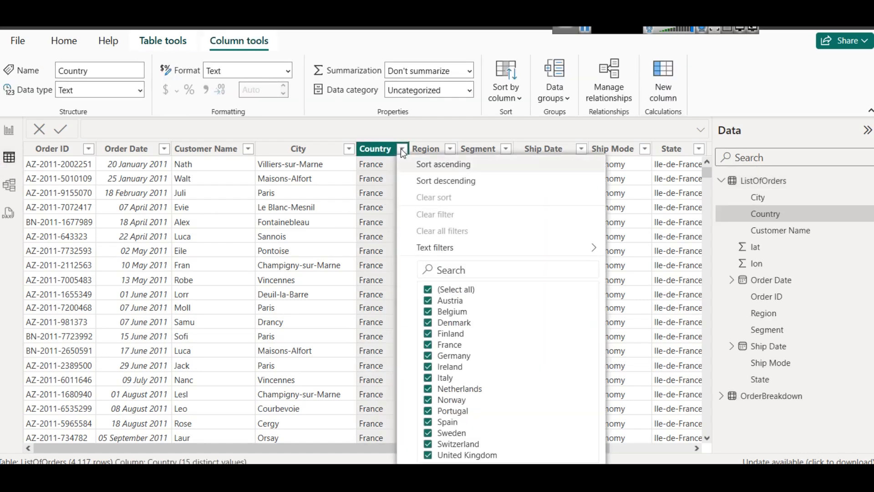
{"action": "left_click", "coordinate": [442, 127]}
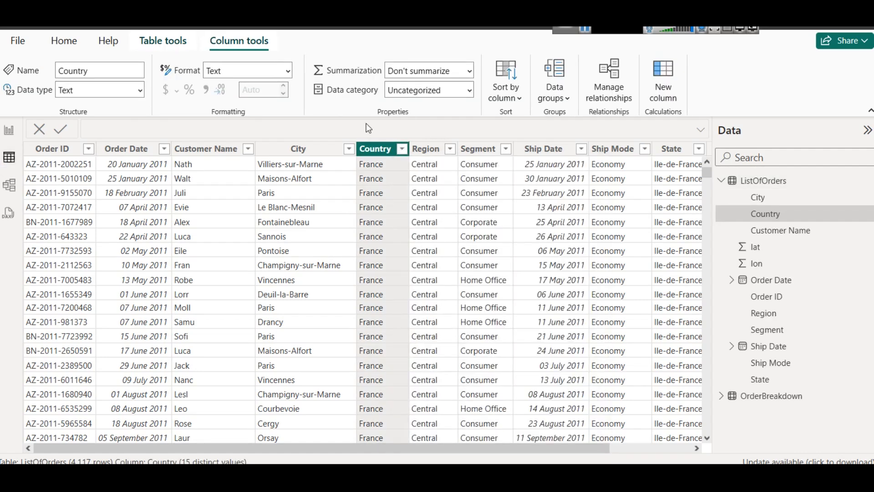
{"action": "left_click", "coordinate": [9, 130]}
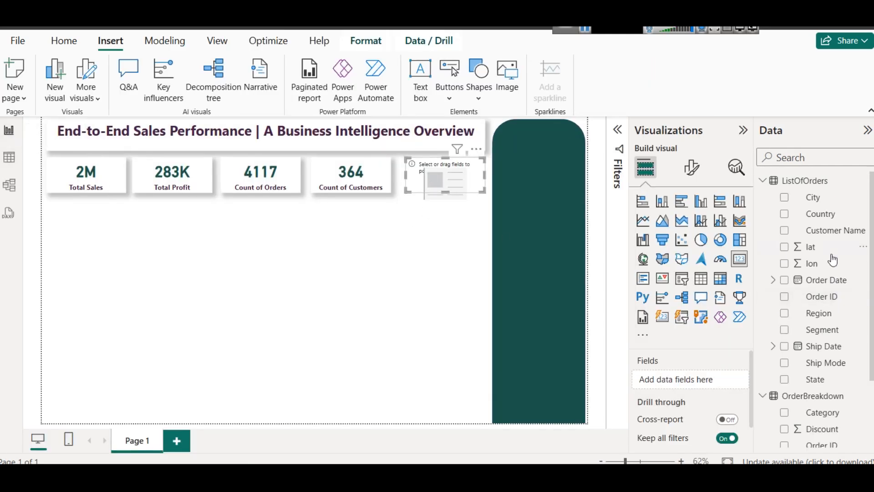
{"action": "left_click_drag", "start_coordinate": [817, 214], "coordinate": [701, 378]}
Rename the fifth card's Country field for this visual as Total Countries
{"action": "left_click", "coordinate": [728, 380]}
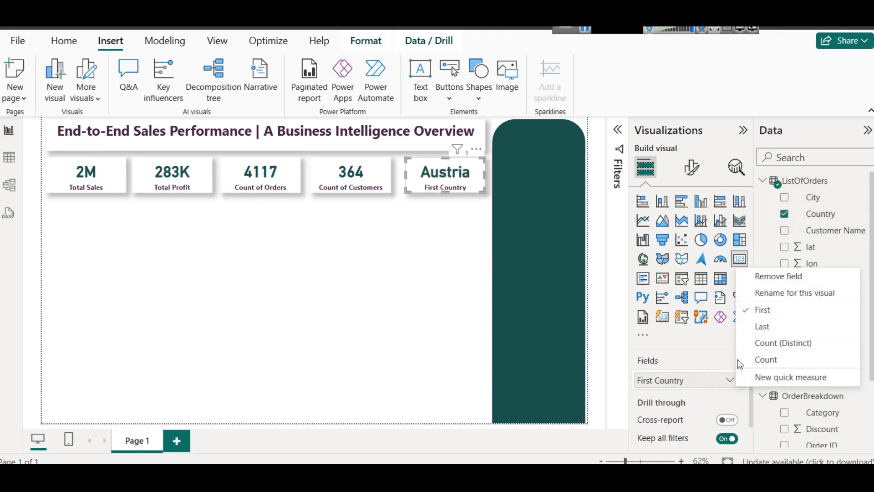
{"action": "left_click", "coordinate": [791, 293]}
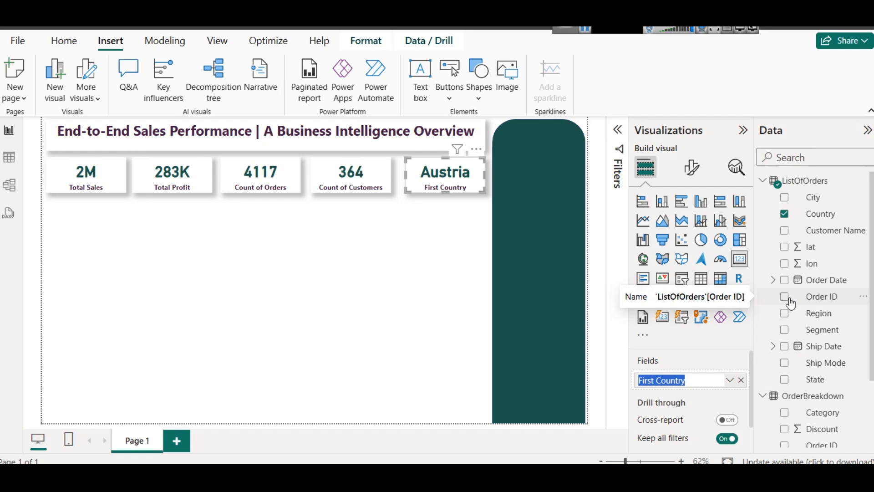
{"action": "type", "text": "Total Countries"}
{"action": "key", "text": "Return"}
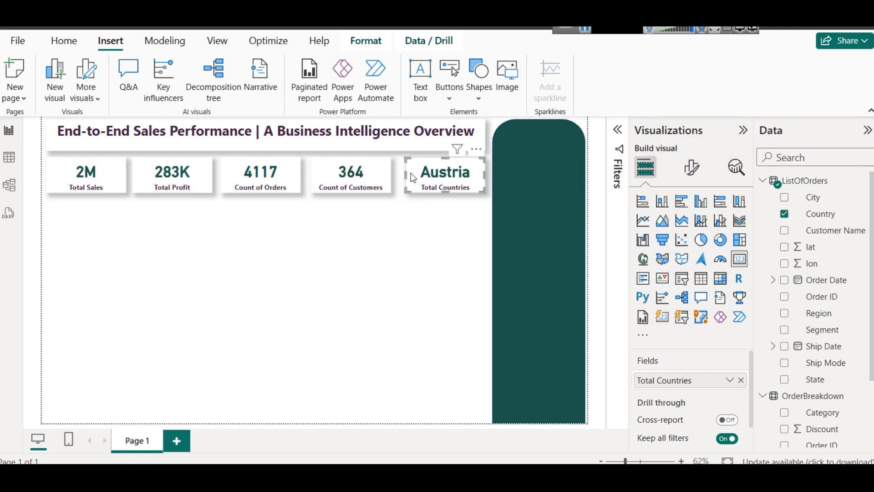
Summarize the fifth card's Total Countries field as Count (Distinct)
{"action": "left_click", "coordinate": [730, 379]}
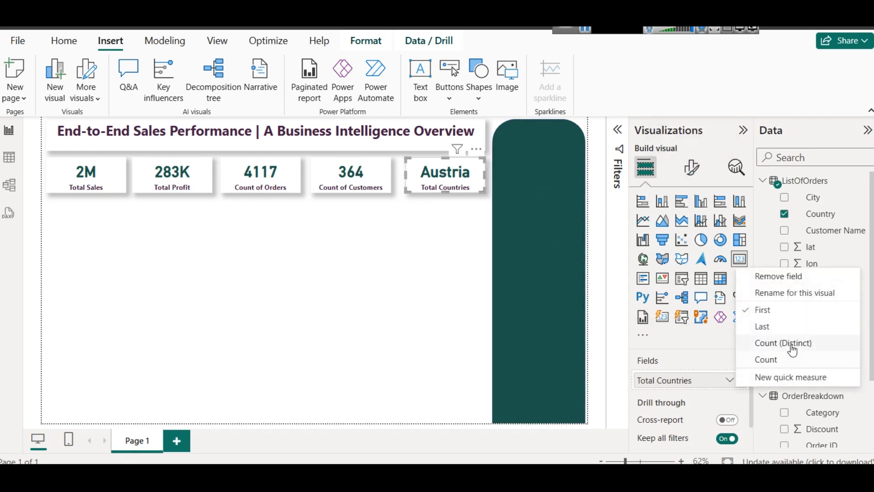
{"action": "left_click", "coordinate": [792, 350]}
{"action": "left_click", "coordinate": [447, 235]}
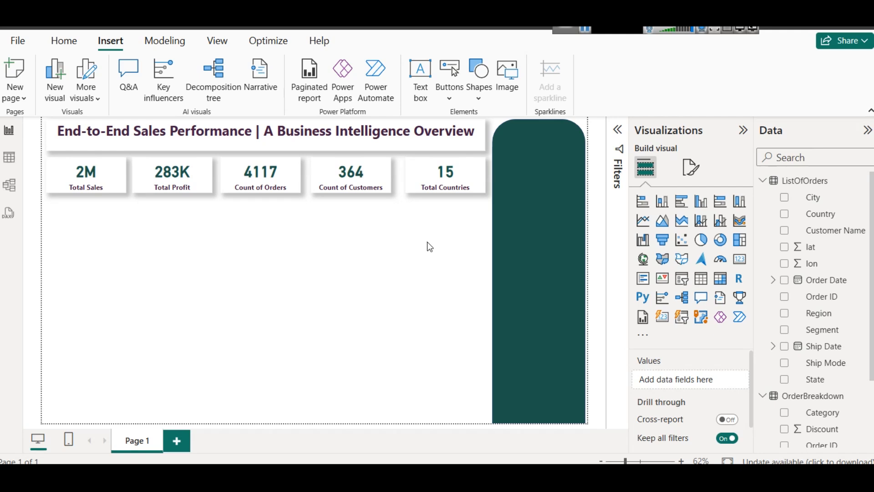
Insert the image customer.png from the assets folder on drive E: into the report page
{"action": "left_click", "coordinate": [540, 176]}
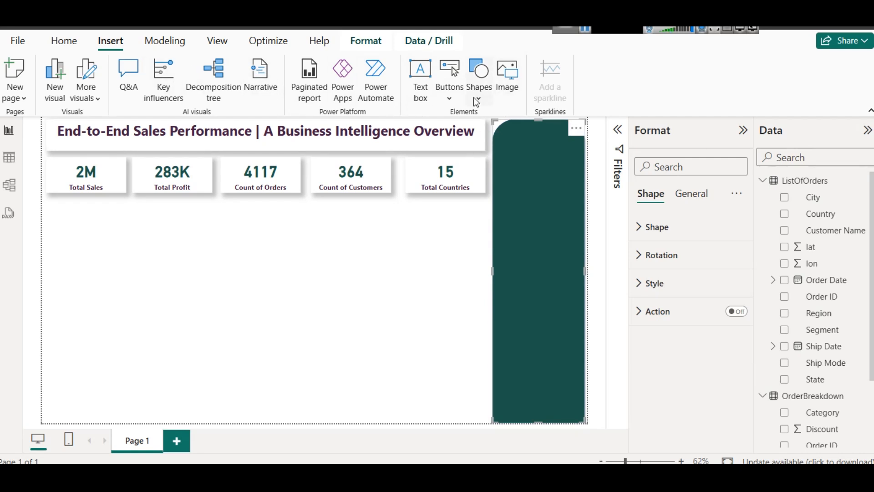
{"action": "left_click", "coordinate": [507, 80]}
{"action": "left_click", "coordinate": [196, 45]}
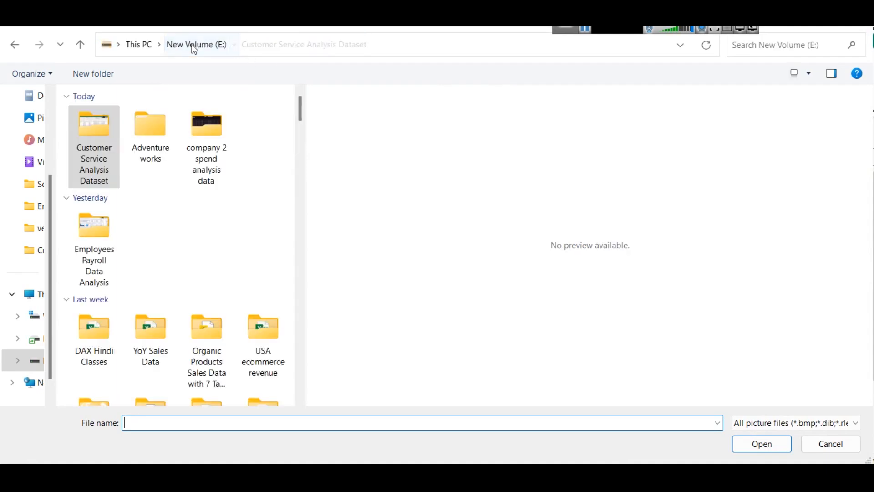
{"action": "type", "text": "ass"}
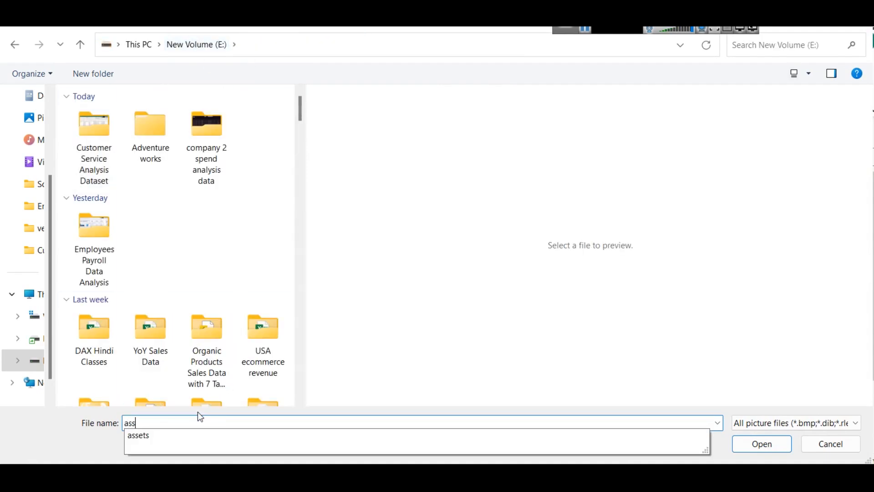
{"action": "key", "text": "Down"}
{"action": "key", "text": "Return"}
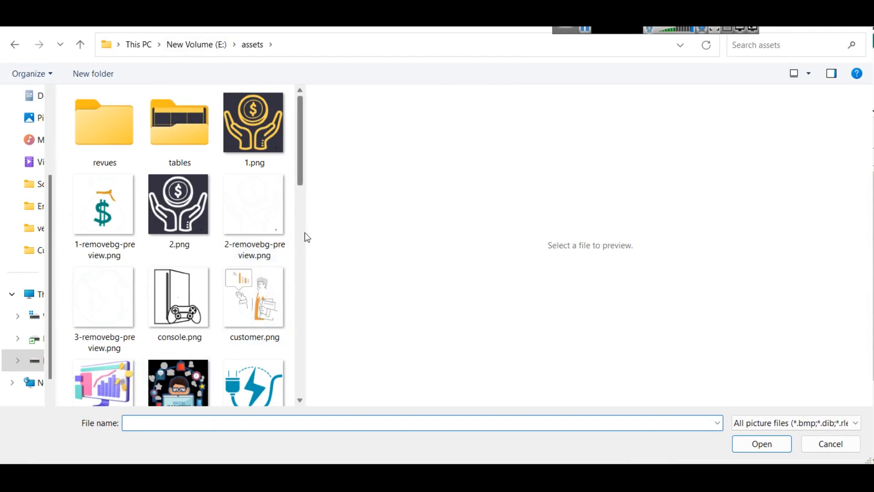
{"action": "left_click_drag", "start_coordinate": [303, 230], "coordinate": [426, 217]}
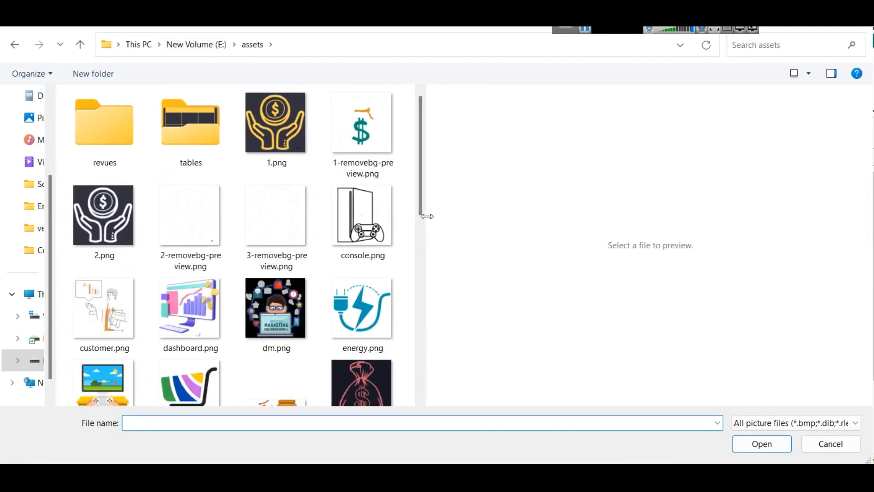
{"action": "left_click", "coordinate": [114, 309]}
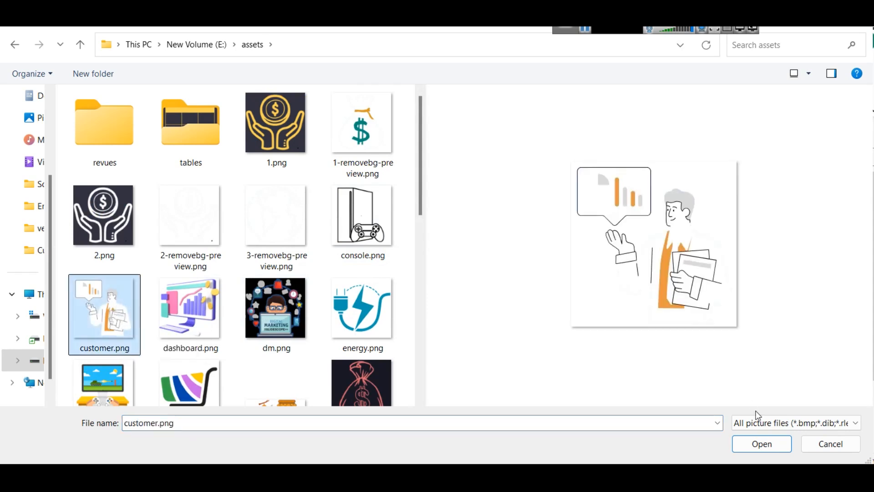
{"action": "left_click", "coordinate": [761, 444]}
Move the customer image onto the dark green side panel and shrink it to fit at the panel's upper end
{"action": "left_click_drag", "start_coordinate": [185, 302], "coordinate": [525, 231]}
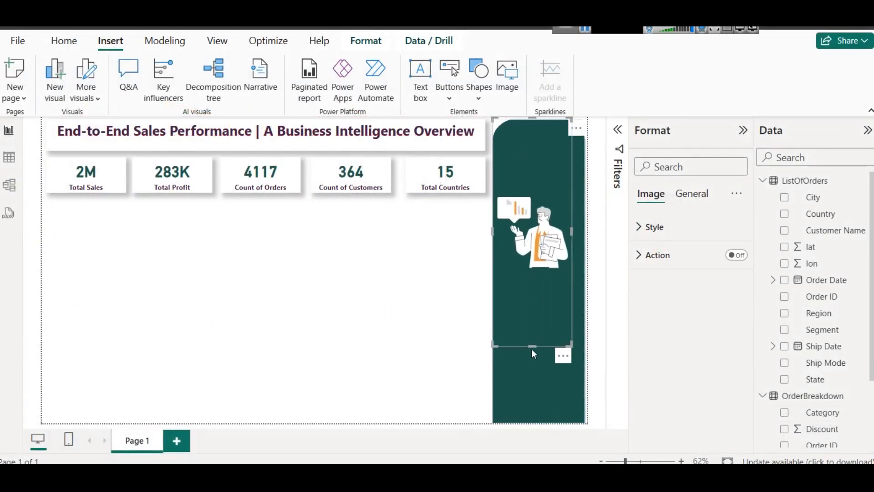
{"action": "left_click_drag", "start_coordinate": [531, 347], "coordinate": [537, 173]}
{"action": "left_click", "coordinate": [413, 267]}
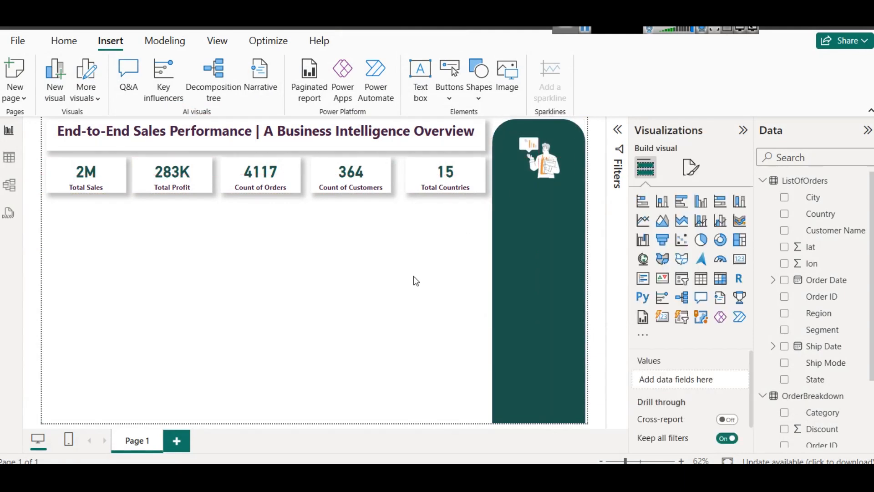
Paste the copied footer text box reading "Learn Data Analytics @ Slidescope.com" along the page's lower edge
{"action": "key", "text": "ctrl+v"}
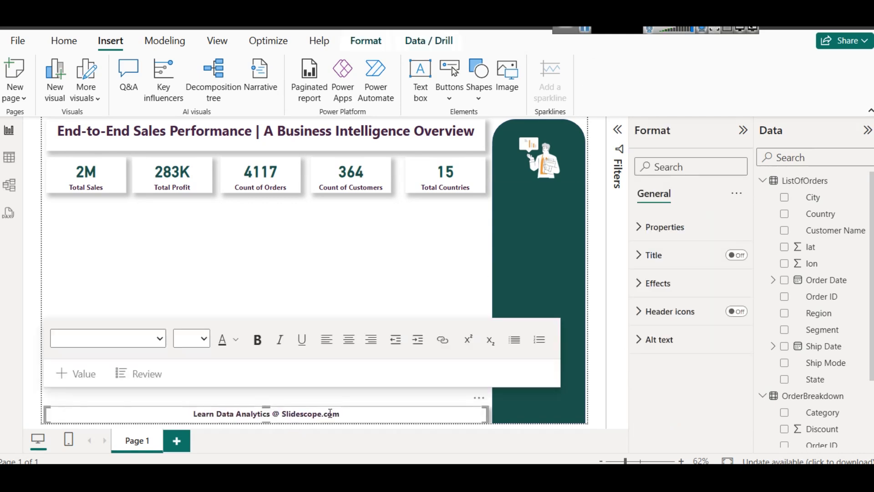
{"action": "left_click", "coordinate": [356, 413]}
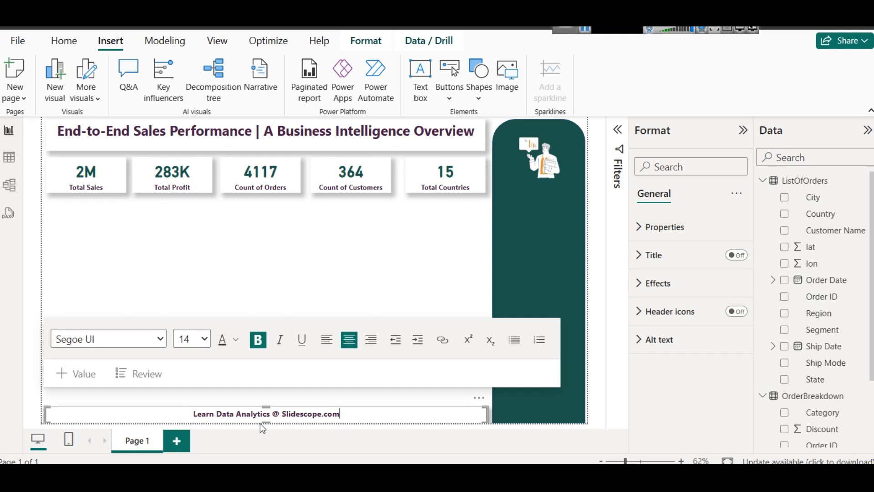
Rename the report page Page 1 as Sales Performance Overview
{"action": "right_click", "coordinate": [136, 440]}
{"action": "left_click", "coordinate": [147, 431]}
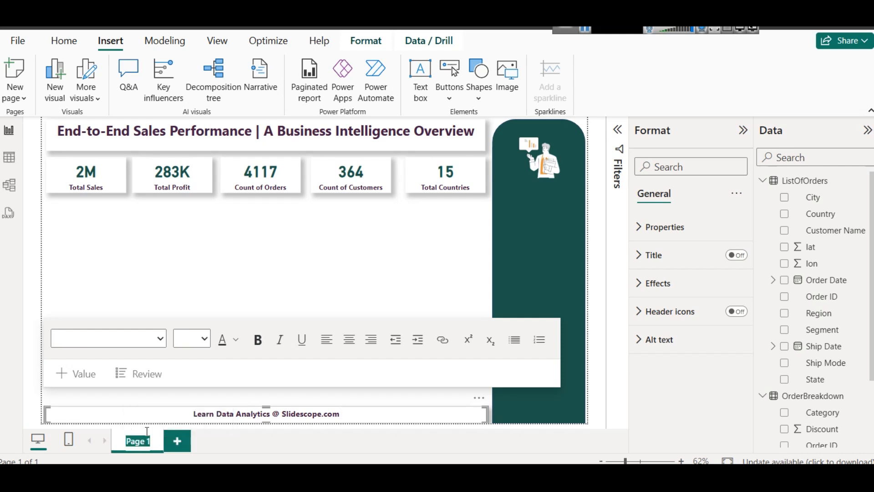
{"action": "type", "text": "Sales Performance Overview"}
{"action": "key", "text": "Return"}
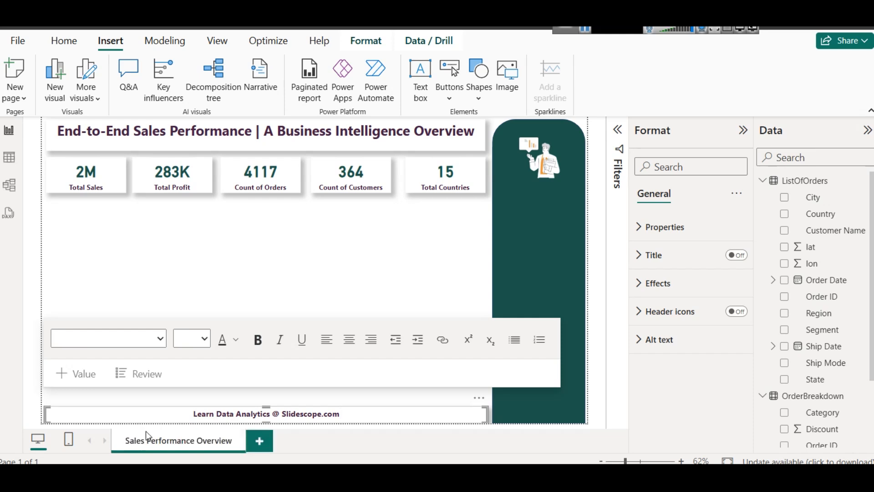
{"action": "left_click", "coordinate": [485, 271]}
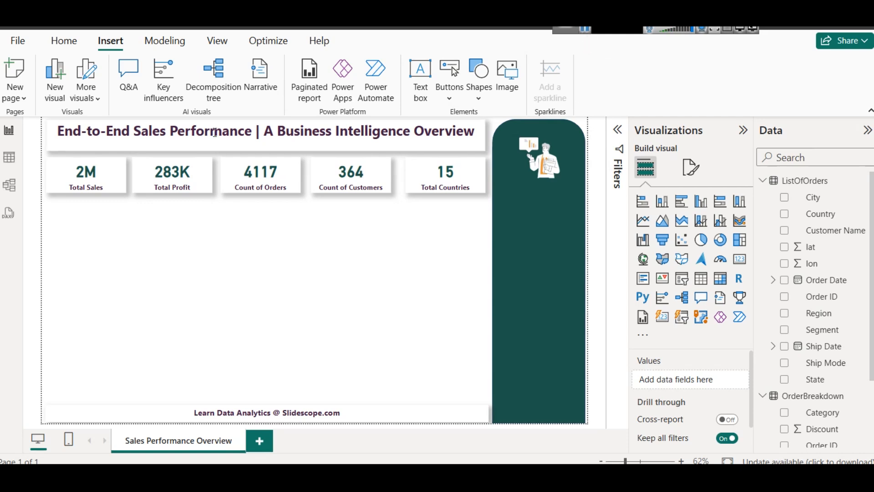
Add a new measure to the ListOfOrders table with the formula Total_Sales = sum(OrderBreakdown[Sales])
{"action": "left_click", "coordinate": [112, 170]}
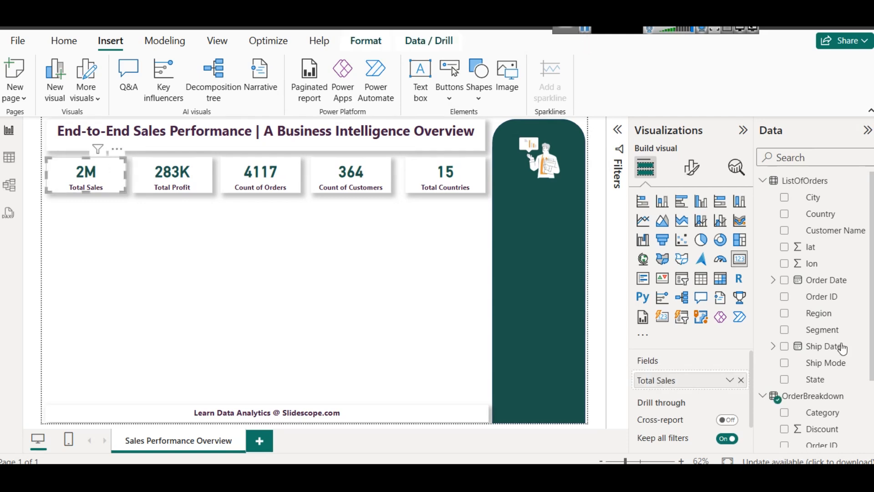
{"action": "scroll", "coordinate": [837, 378], "scroll_direction": "down", "scroll_amount": 2}
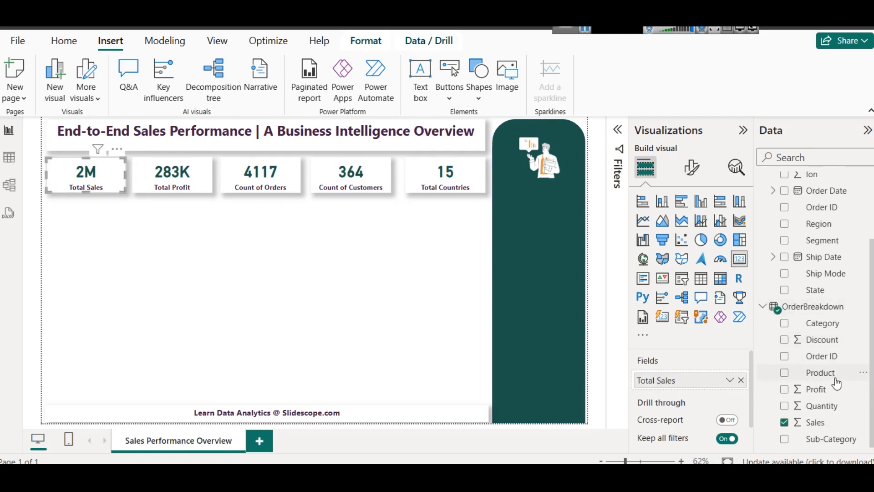
{"action": "scroll", "coordinate": [836, 384], "scroll_direction": "up", "scroll_amount": 2}
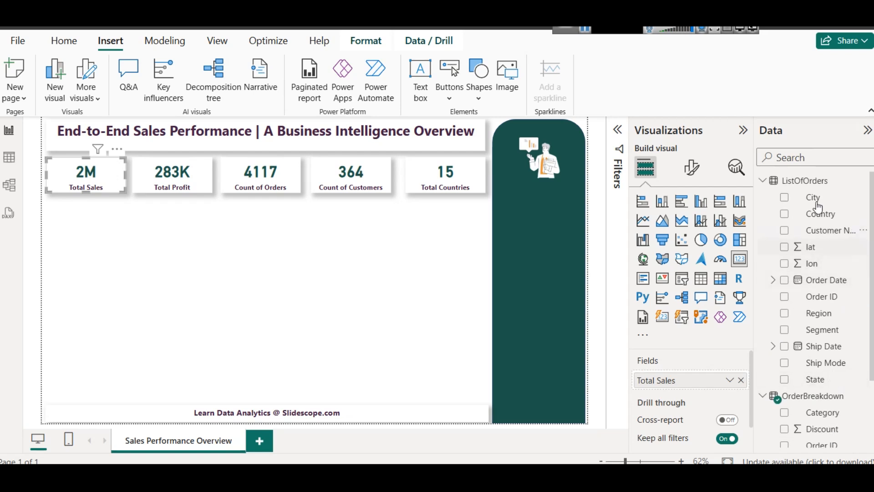
{"action": "left_click", "coordinate": [812, 187]}
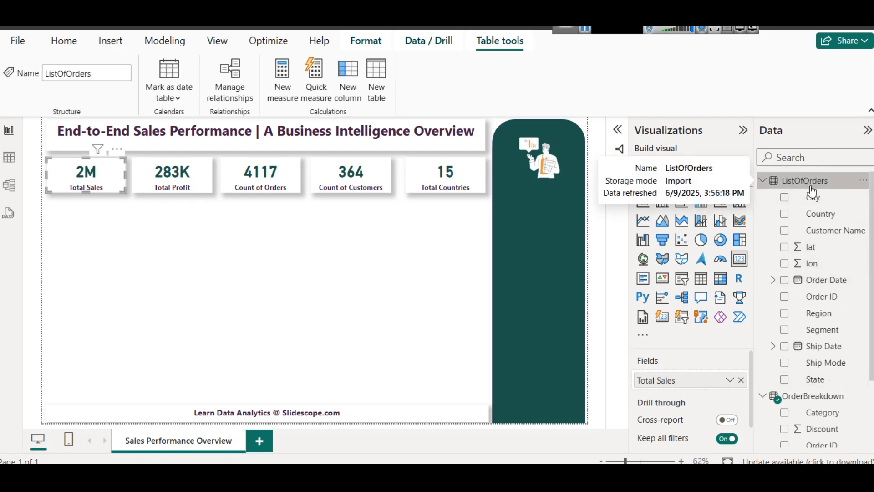
{"action": "right_click", "coordinate": [824, 181]}
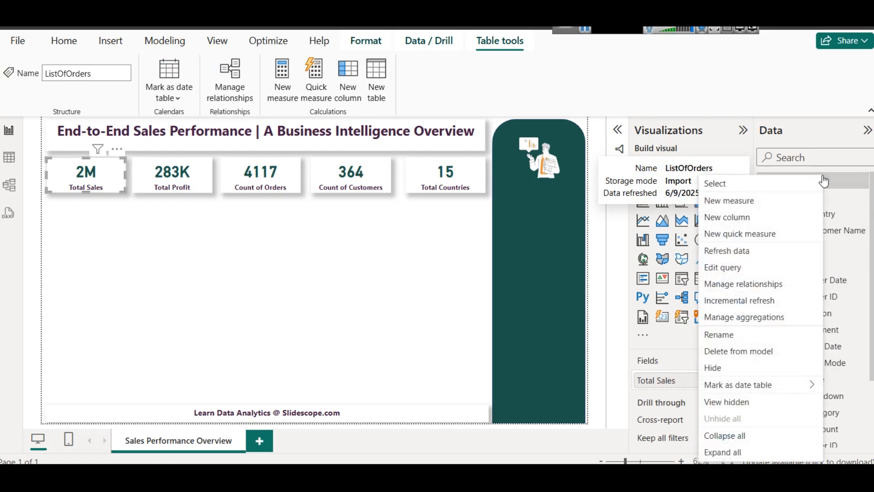
{"action": "left_click", "coordinate": [778, 202]}
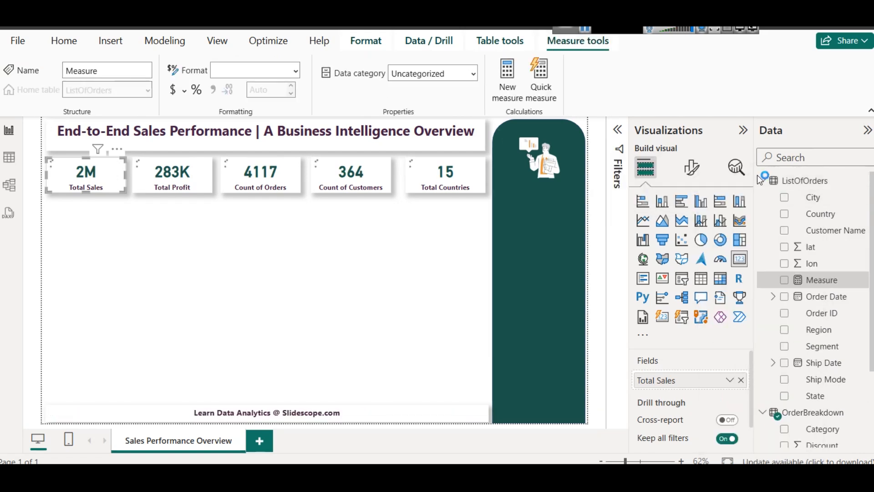
{"action": "type", "text": "Total_Sales = sum(OrderBreakdown[Sales])"}
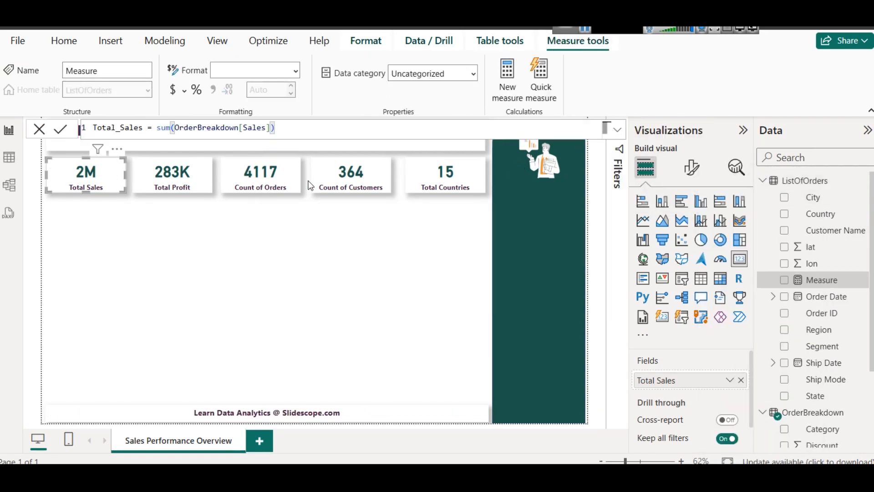
Rewrite the function name in the Total_Sales formula as uppercase SUM and commit the measure
{"action": "double_click", "coordinate": [163, 128]}
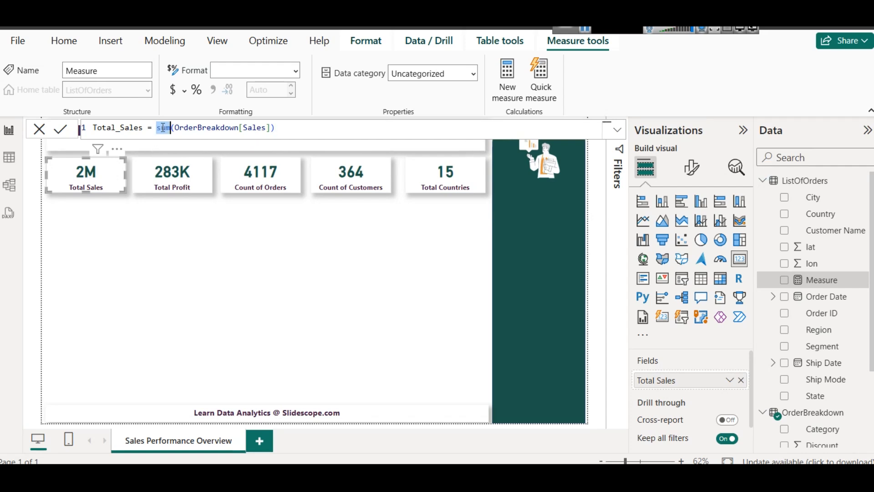
{"action": "type", "text": "SUM"}
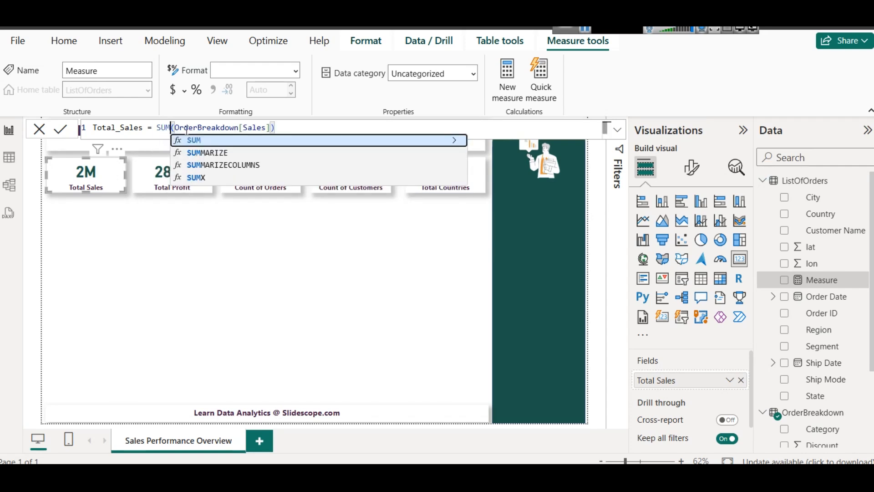
{"action": "left_click", "coordinate": [185, 129]}
{"action": "left_click", "coordinate": [172, 128]}
{"action": "key", "text": "Right"}
{"action": "key", "text": "BackSpace"}
{"action": "type", "text": "("}
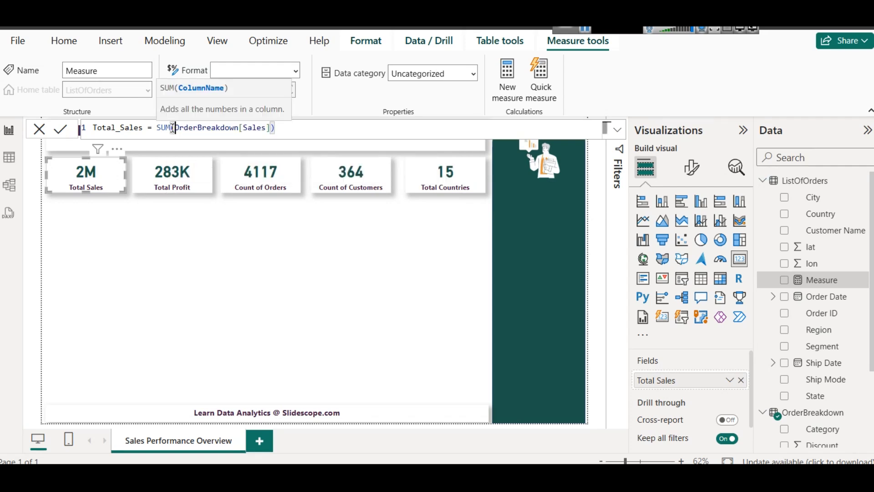
{"action": "double_click", "coordinate": [214, 127]}
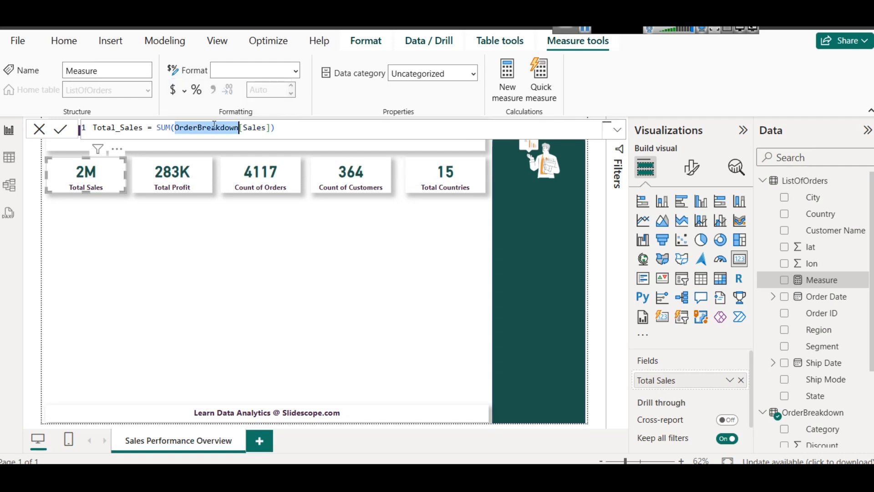
{"action": "double_click", "coordinate": [253, 128]}
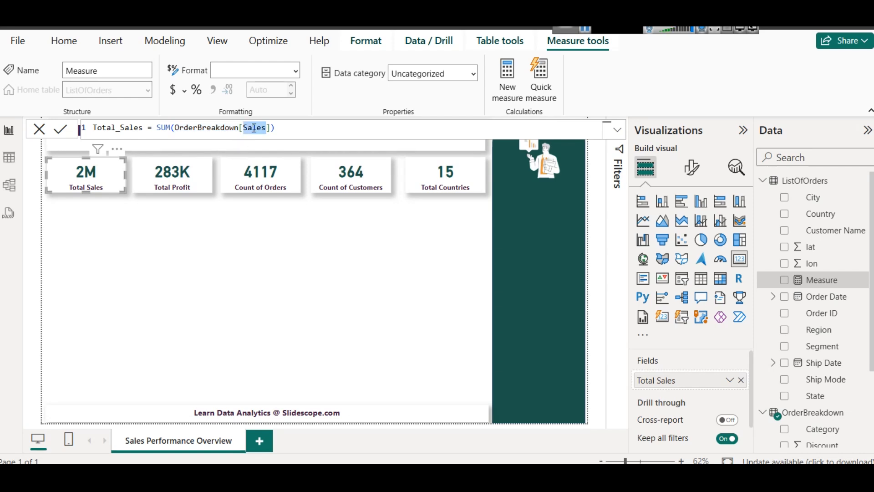
{"action": "left_click", "coordinate": [279, 128]}
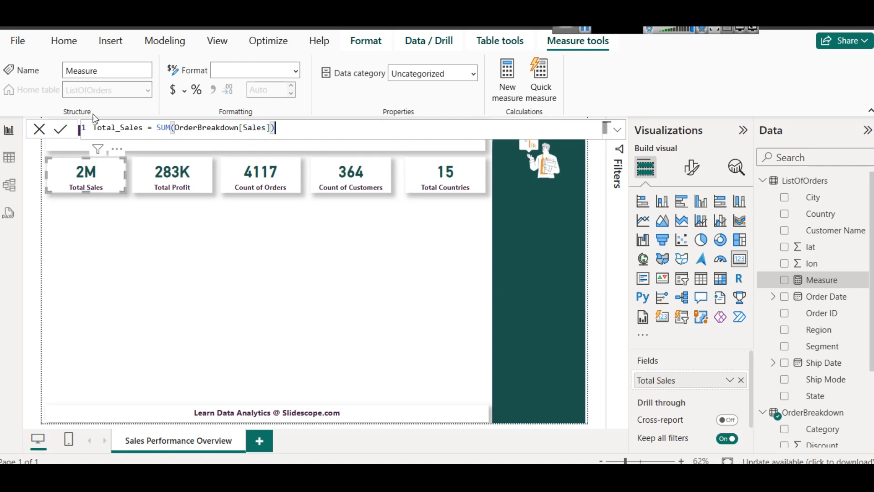
{"action": "left_click", "coordinate": [60, 128]}
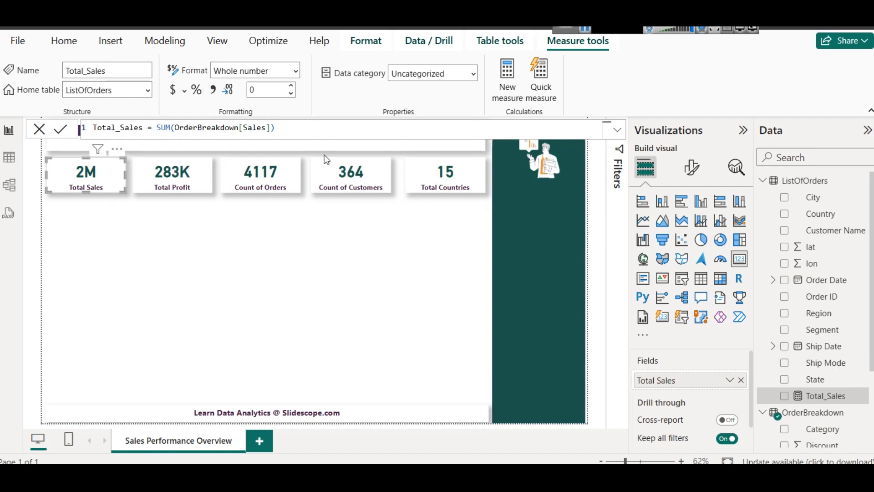
Replace the field of the total sales card with the Total_Sales measure
{"action": "left_click", "coordinate": [740, 380]}
{"action": "left_click_drag", "start_coordinate": [797, 395], "coordinate": [698, 381]}
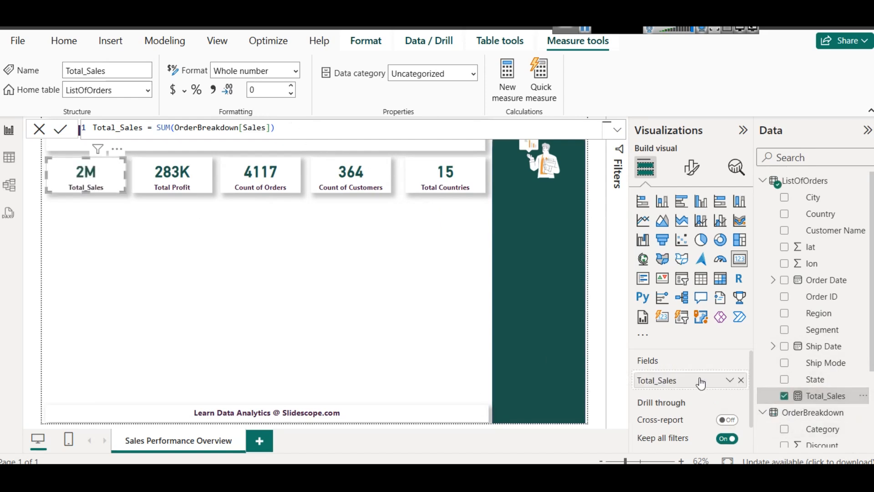
{"action": "left_click", "coordinate": [309, 311]}
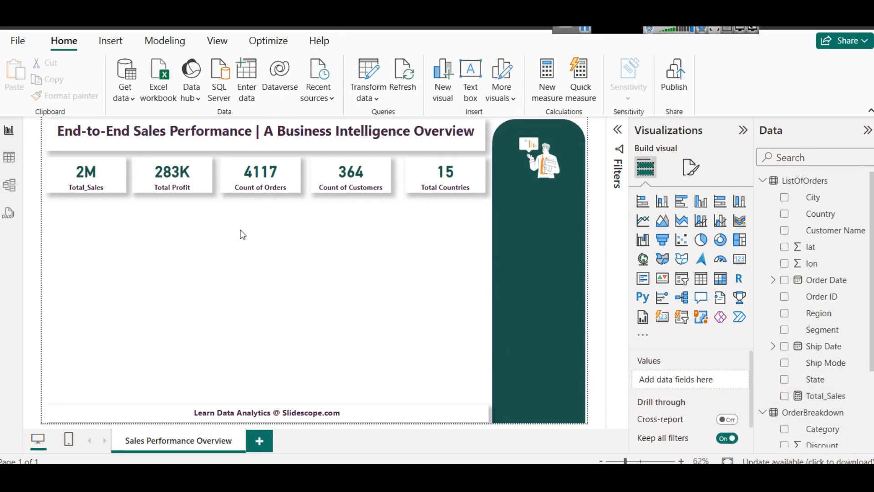
Copy the drafted Target_Profit formula and delete its uncommitted measure from the ListOfOrders table
{"action": "left_click", "coordinate": [104, 184]}
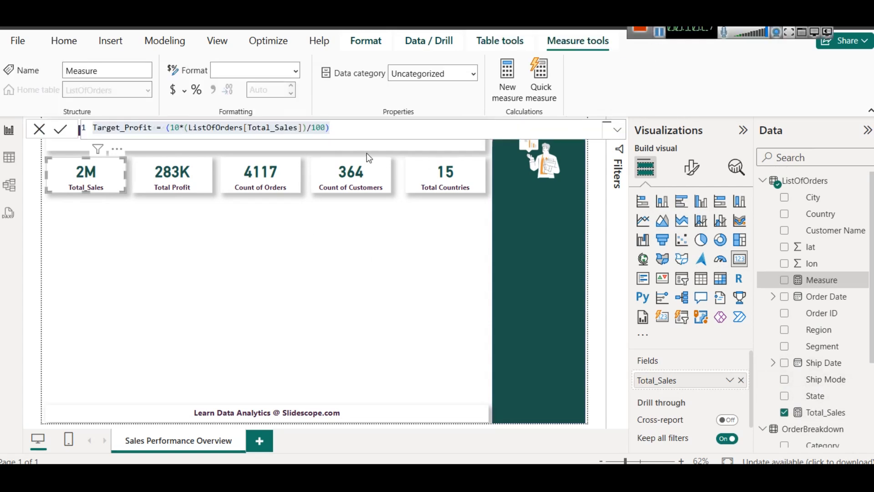
{"action": "left_click", "coordinate": [357, 128]}
{"action": "key", "text": "ctrl+a"}
{"action": "key", "text": "ctrl+c"}
{"action": "key", "text": "BackSpace"}
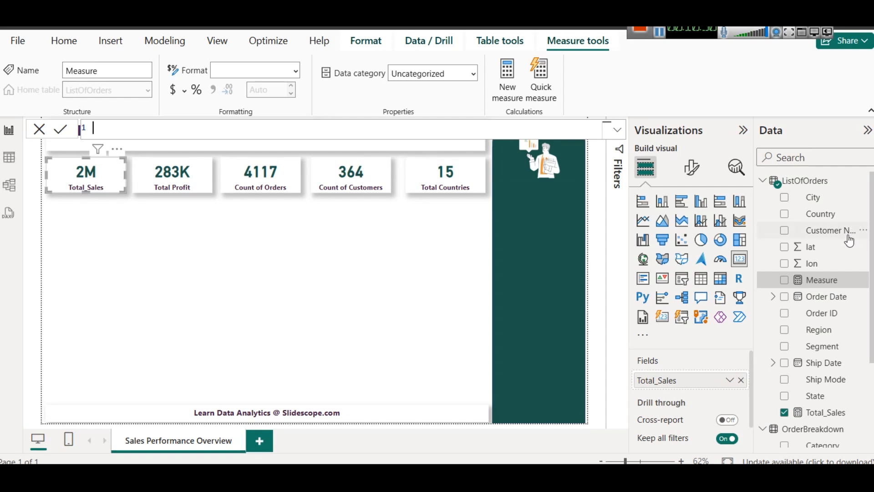
{"action": "left_click", "coordinate": [860, 285]}
{"action": "key", "text": "Delete"}
Create a measure in ListOfOrders with the copied formula Target_Profit = (10*(ListOfOrders[Total_Sales])/100)
{"action": "right_click", "coordinate": [799, 178]}
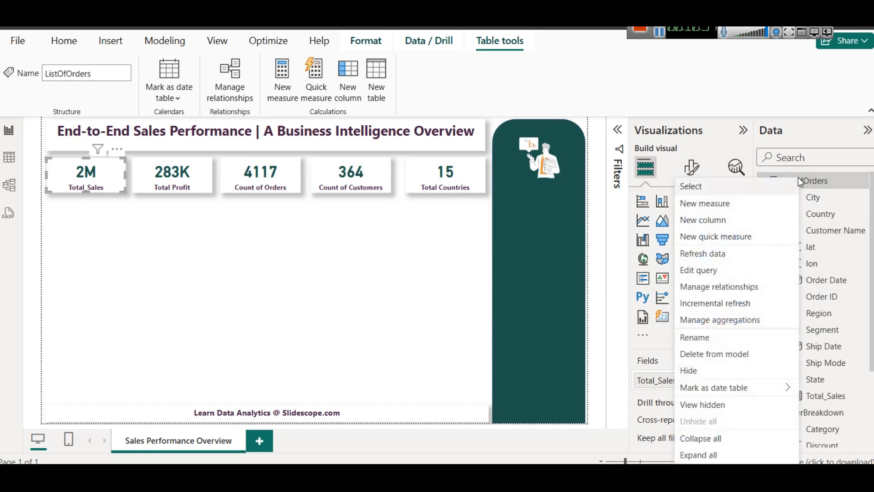
{"action": "left_click", "coordinate": [752, 201]}
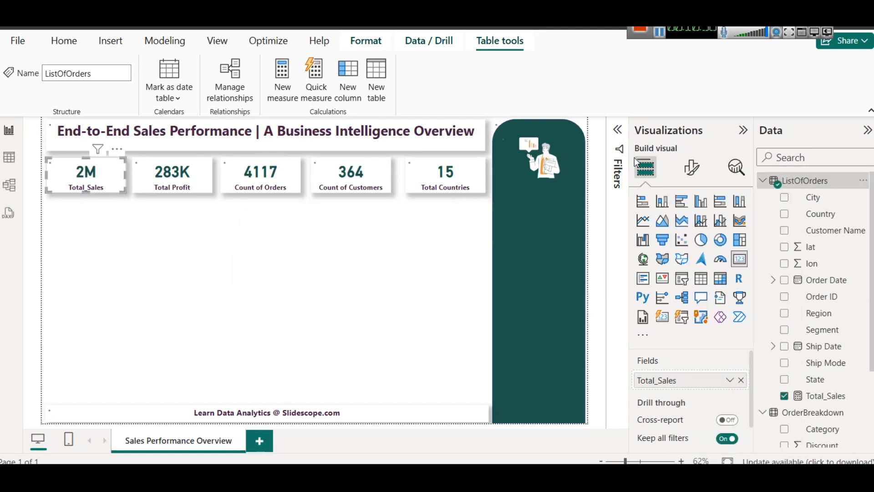
{"action": "key", "text": "ctrl+v"}
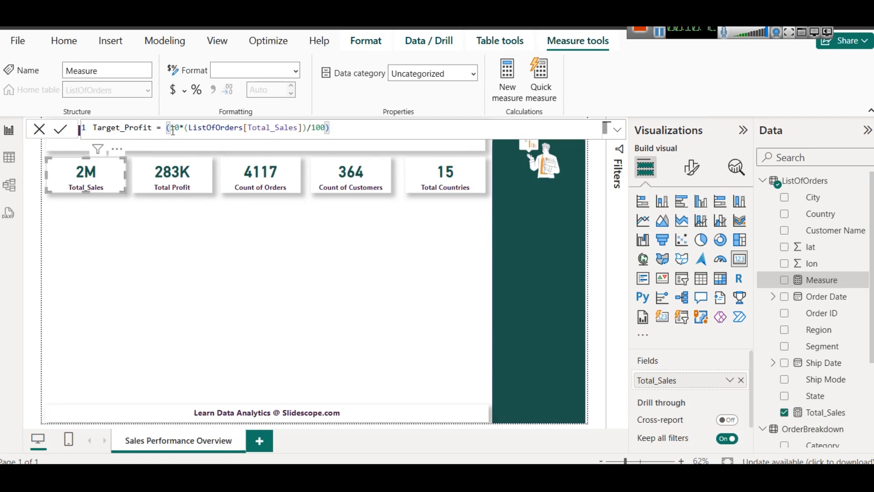
{"action": "double_click", "coordinate": [172, 132]}
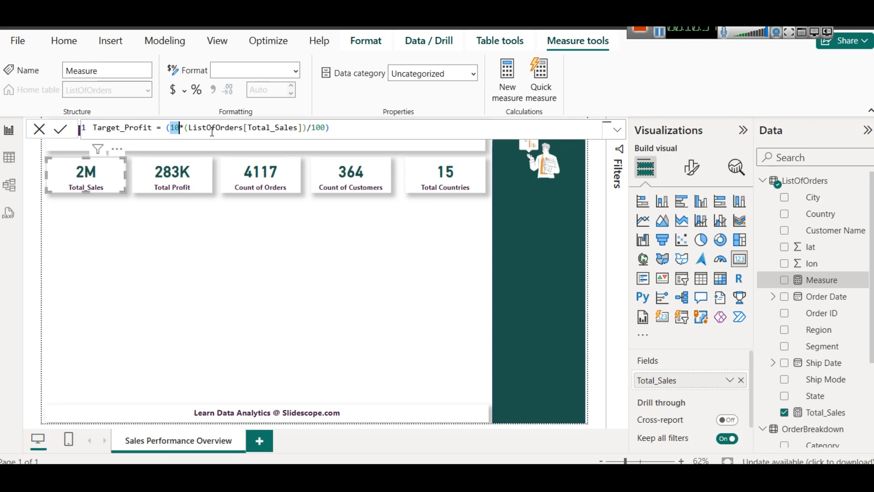
{"action": "left_click", "coordinate": [60, 128]}
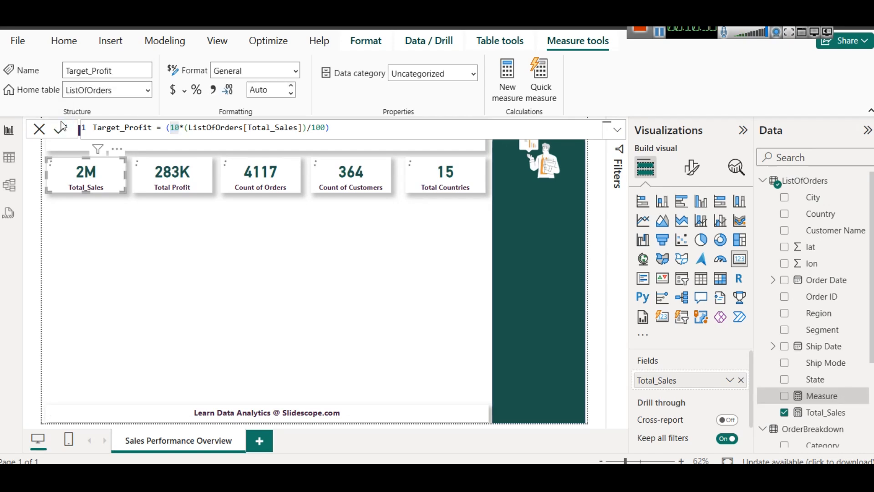
{"action": "left_click", "coordinate": [360, 274]}
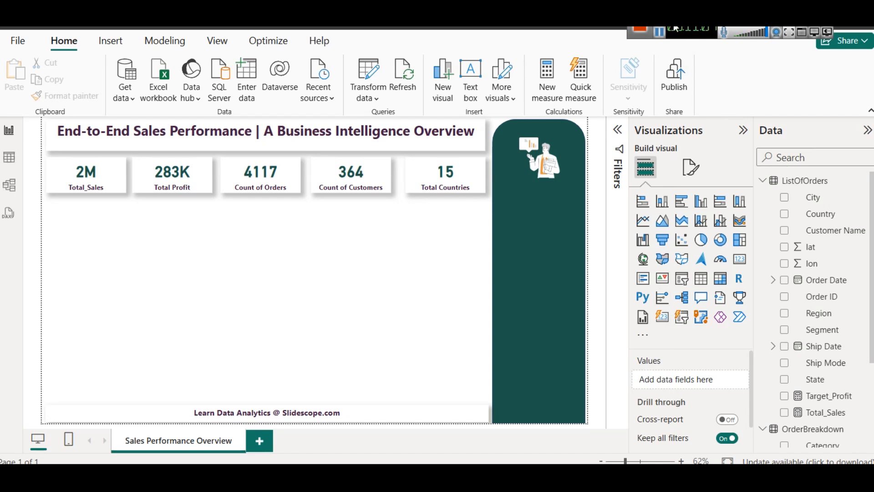
Add a KPI visual and place it directly below the Total_Sales card, shrunk to the card's width
{"action": "left_click", "coordinate": [666, 281]}
{"action": "left_click_drag", "start_coordinate": [83, 256], "coordinate": [220, 256]}
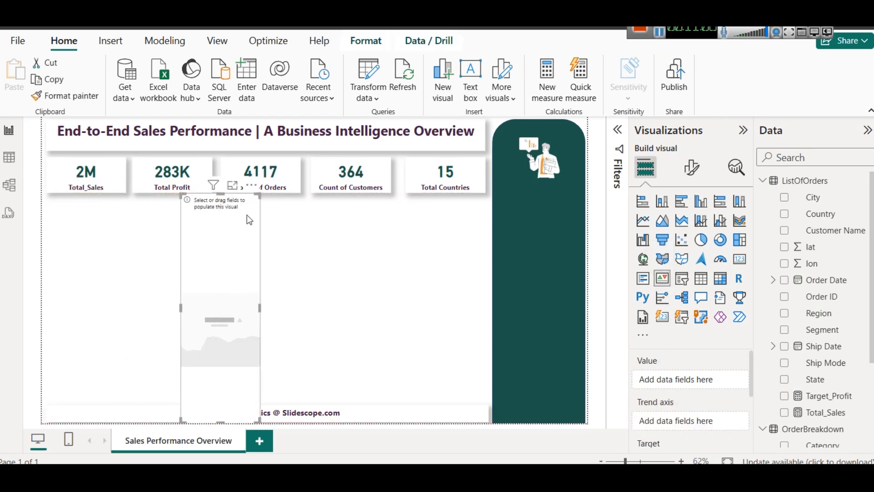
{"action": "left_click_drag", "start_coordinate": [226, 195], "coordinate": [94, 296]}
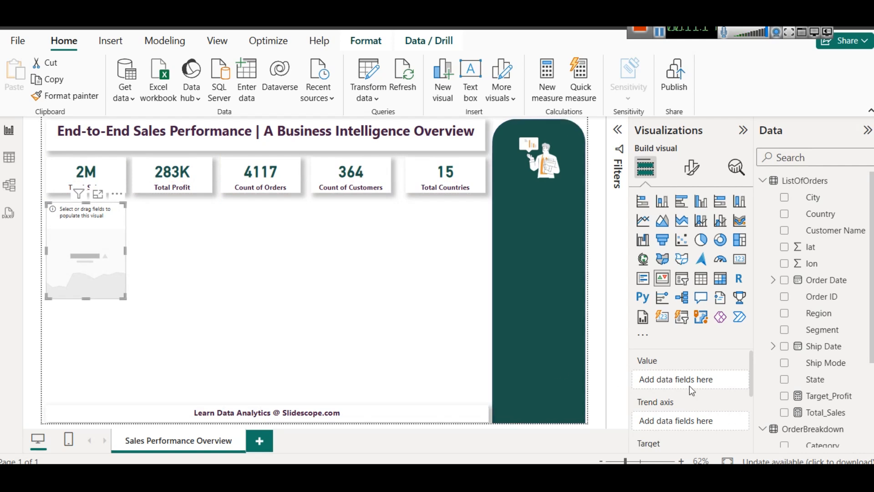
Assign the Profit field from OrderBreakdown as the KPI visual's value, aggregated as a sum
{"action": "scroll", "coordinate": [683, 378], "scroll_direction": "down", "scroll_amount": 3}
{"action": "scroll", "coordinate": [690, 387], "scroll_direction": "up", "scroll_amount": 3}
{"action": "scroll", "coordinate": [679, 396], "scroll_direction": "down", "scroll_amount": 3}
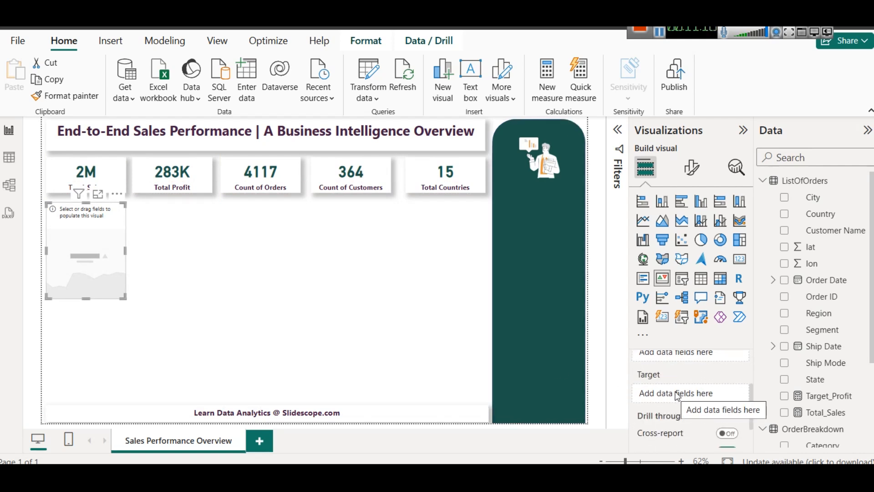
{"action": "scroll", "coordinate": [677, 394], "scroll_direction": "up", "scroll_amount": 2}
{"action": "scroll", "coordinate": [819, 364], "scroll_direction": "down", "scroll_amount": 5}
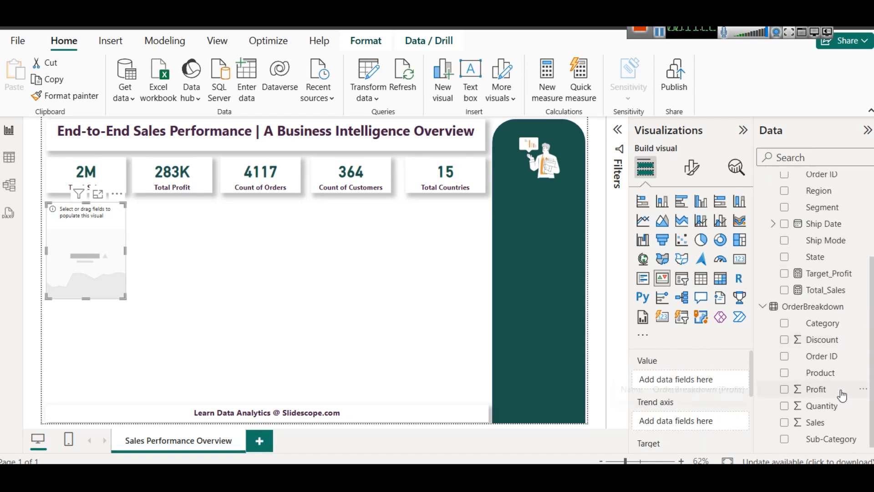
{"action": "left_click_drag", "start_coordinate": [829, 390], "coordinate": [696, 378]}
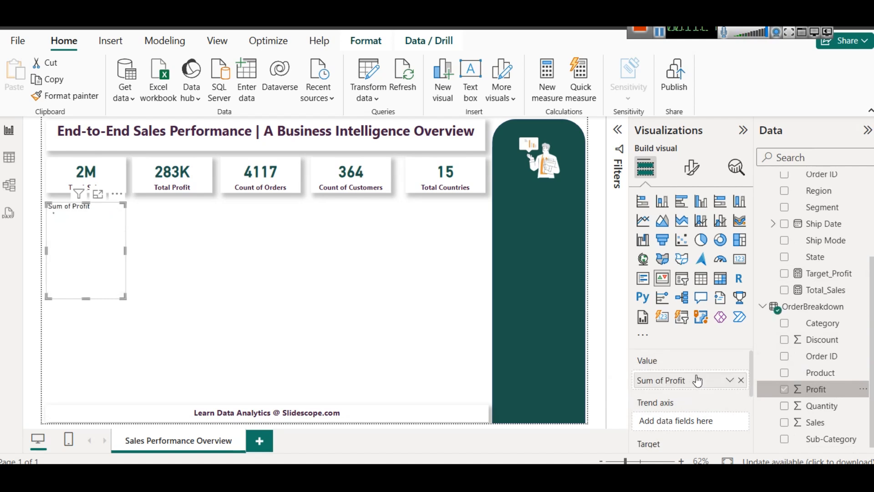
{"action": "left_click", "coordinate": [729, 379]}
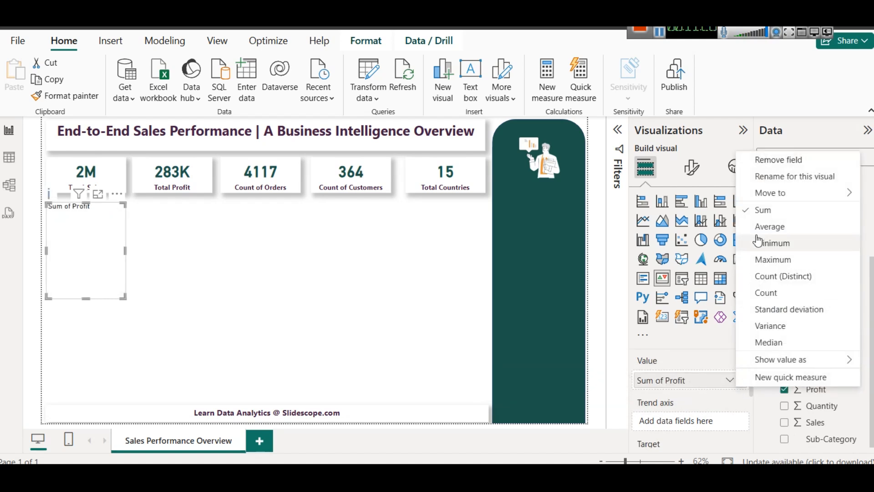
{"action": "left_click", "coordinate": [657, 444]}
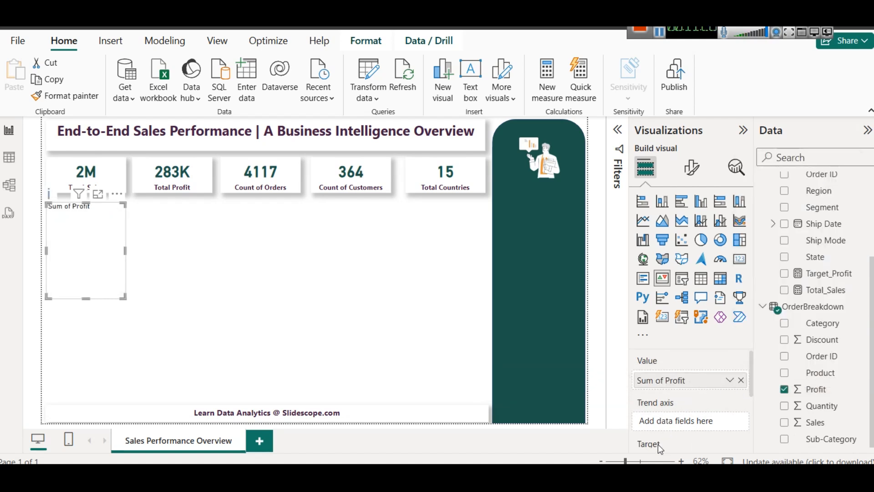
Assign the Target_Profit measure as the KPI's target and widen the visual to reach under the Total Profit card
{"action": "scroll", "coordinate": [671, 424], "scroll_direction": "down", "scroll_amount": 3}
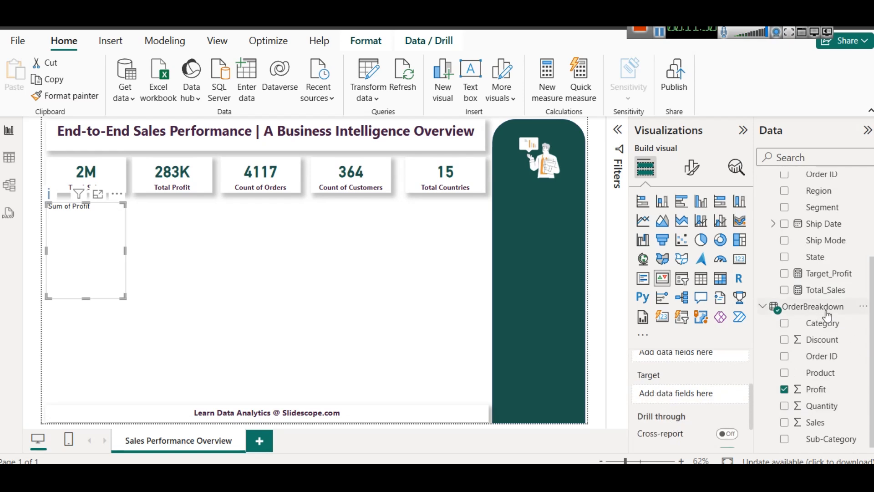
{"action": "left_click_drag", "start_coordinate": [832, 278], "coordinate": [696, 396]}
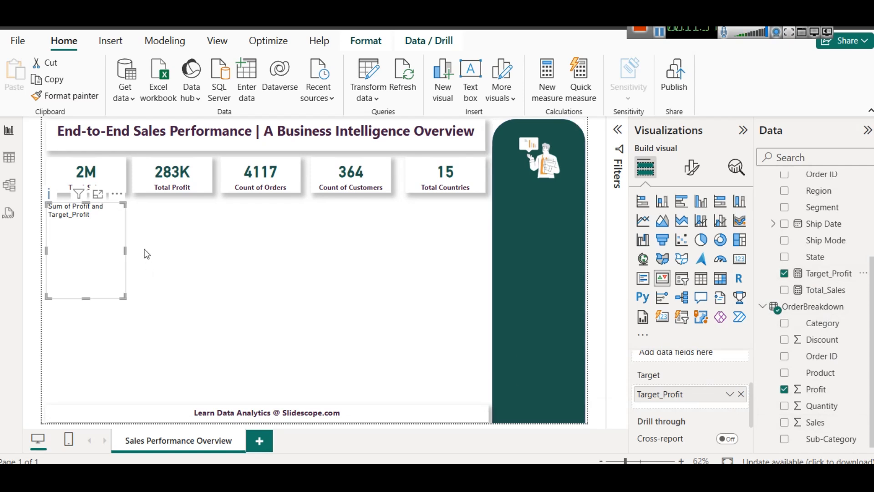
{"action": "left_click_drag", "start_coordinate": [126, 250], "coordinate": [191, 248]}
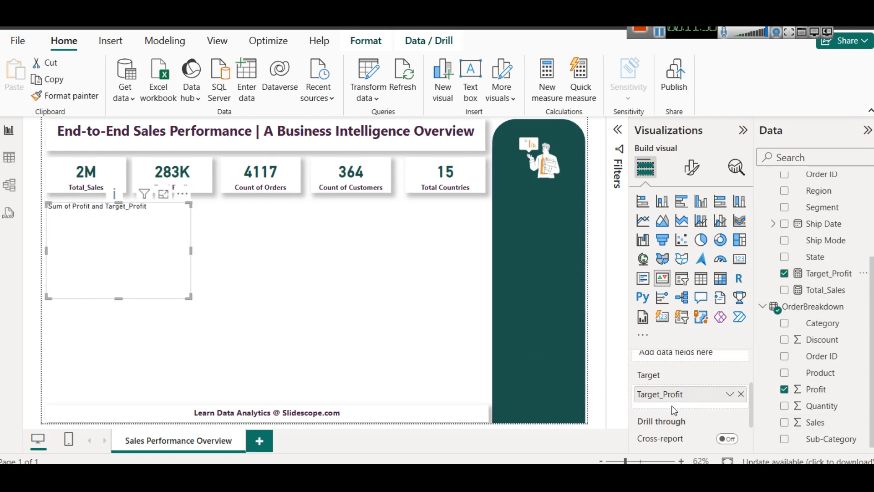
{"action": "scroll", "coordinate": [673, 404], "scroll_direction": "up", "scroll_amount": 3}
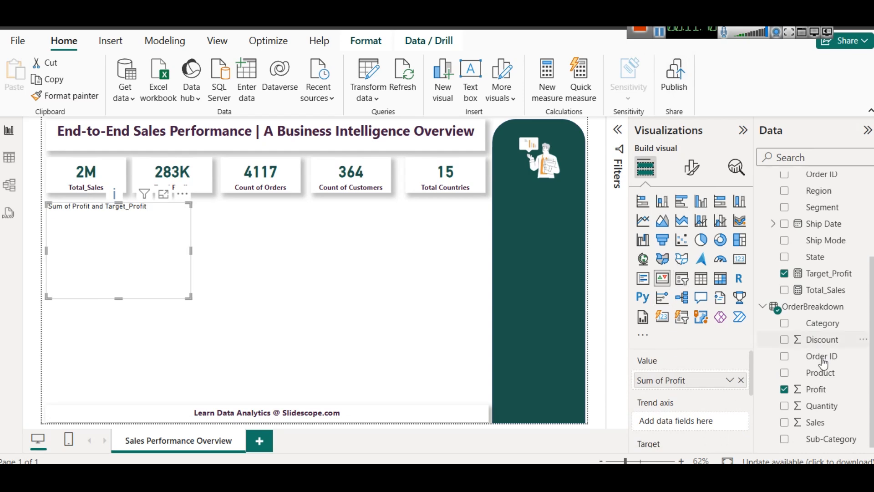
Set Order Date from ListOfOrders as the KPI's trend axis and place the compact visual directly below the Total_Sales card
{"action": "scroll", "coordinate": [836, 372], "scroll_direction": "up", "scroll_amount": 3}
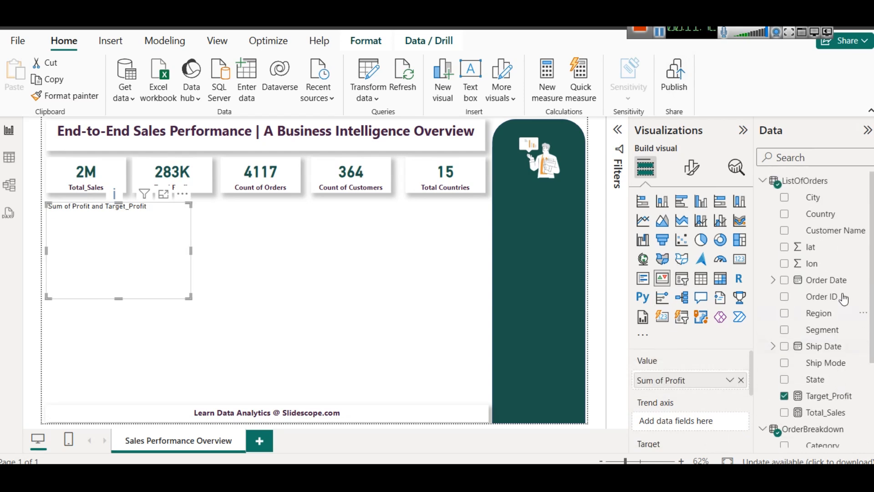
{"action": "left_click_drag", "start_coordinate": [834, 279], "coordinate": [685, 420]}
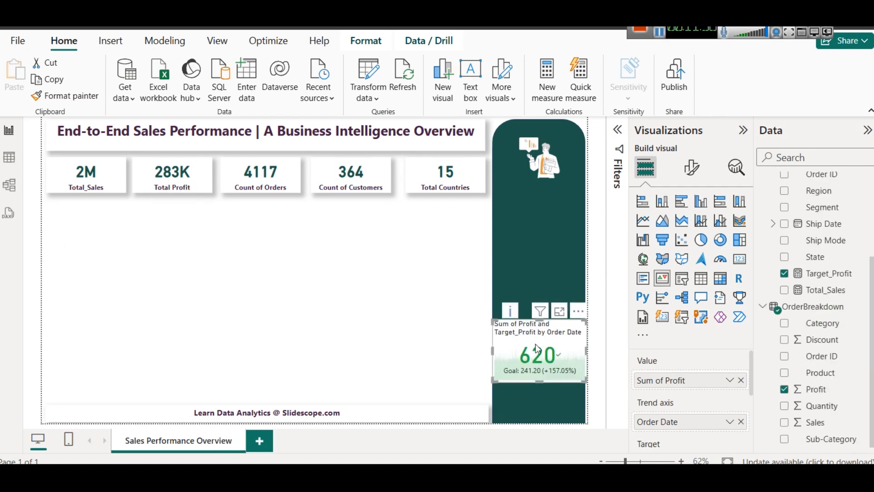
{"action": "left_click_drag", "start_coordinate": [551, 350], "coordinate": [100, 220]}
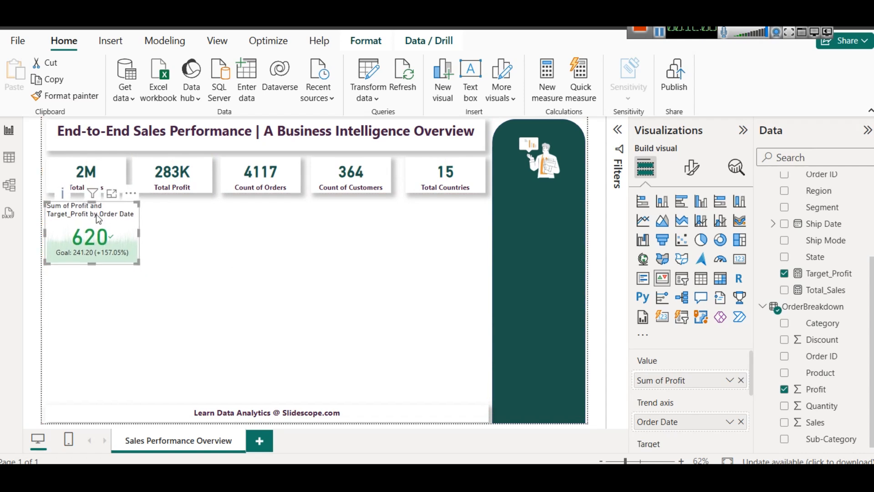
Change the KPI visual's title text to "Profit KPI"
{"action": "left_click", "coordinate": [692, 167]}
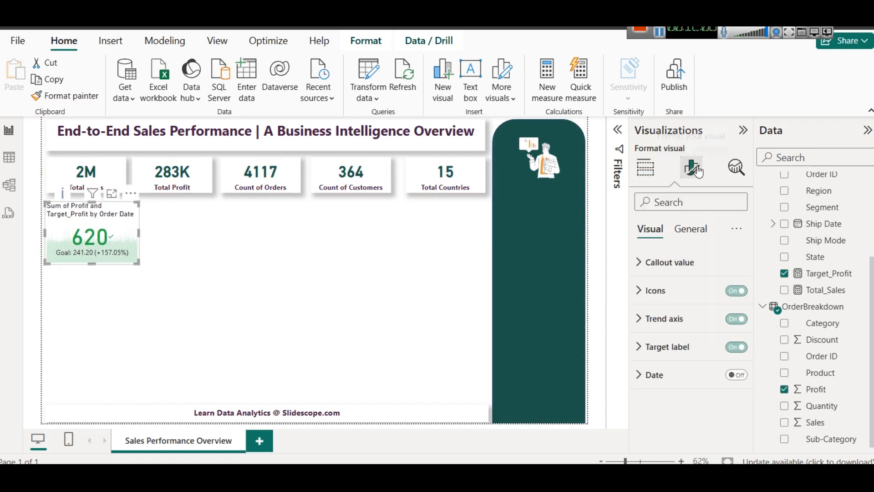
{"action": "left_click", "coordinate": [690, 228]}
{"action": "left_click", "coordinate": [655, 290]}
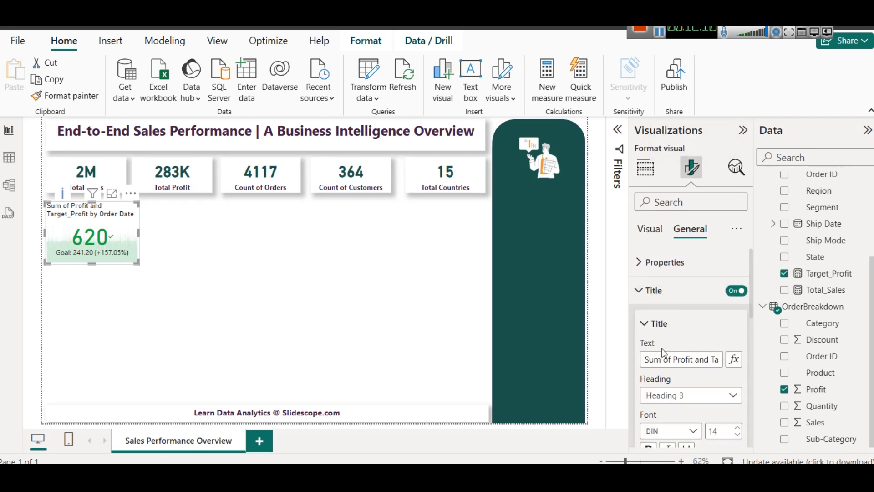
{"action": "left_click", "coordinate": [665, 354]}
{"action": "type", "text": "Profit KPI"}
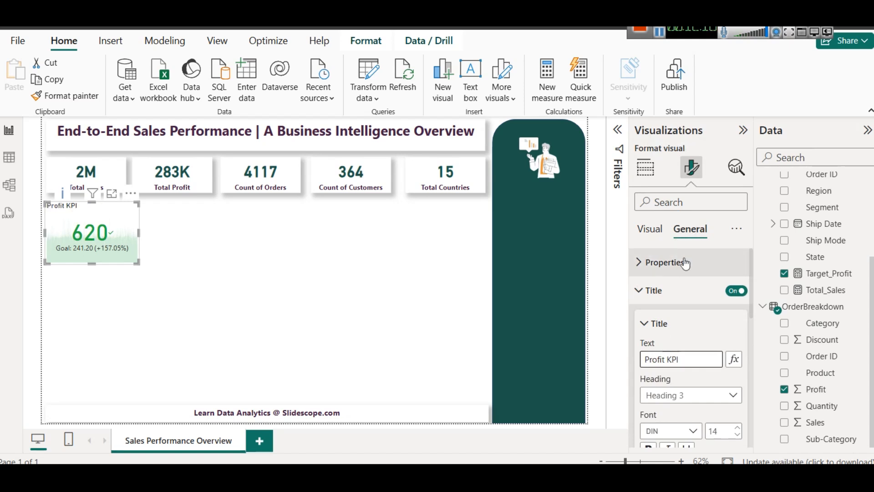
{"action": "left_click", "coordinate": [680, 292]}
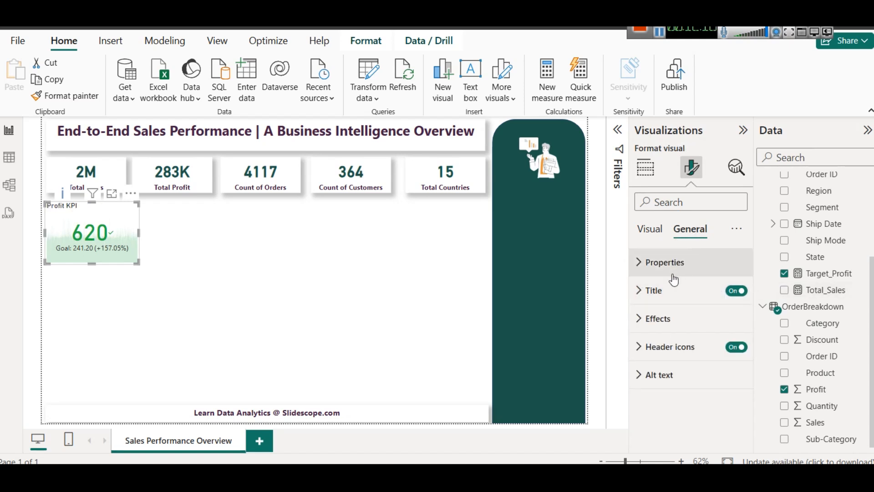
Turn off the background of the Profit KPI visual
{"action": "left_click", "coordinate": [677, 264]}
{"action": "left_click", "coordinate": [677, 264]}
{"action": "left_click", "coordinate": [691, 320]}
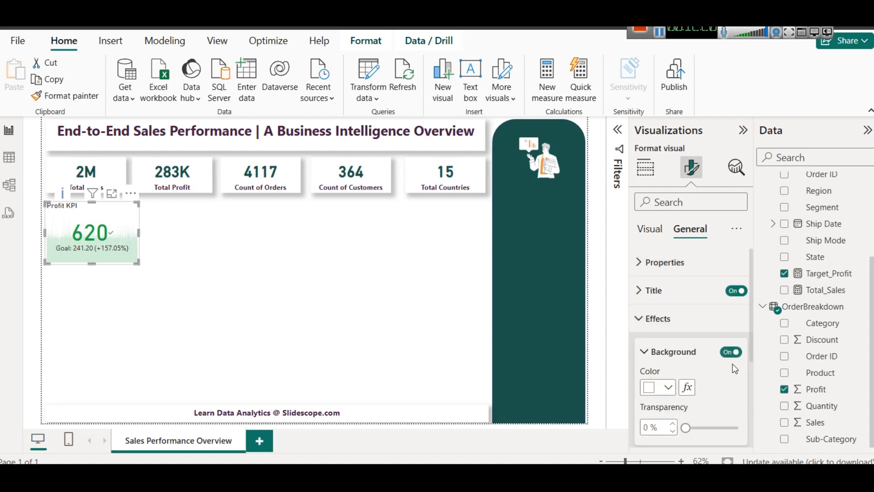
{"action": "left_click", "coordinate": [731, 351]}
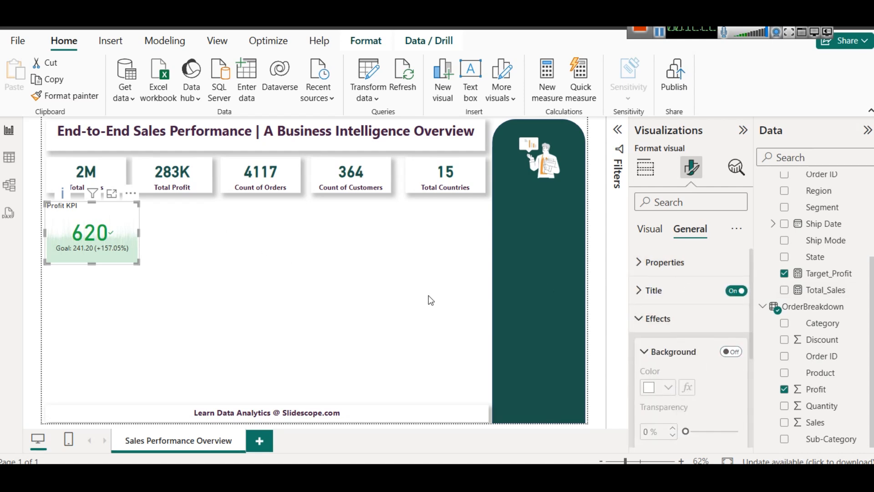
Color the Profit KPI title text light gray and center it horizontally
{"action": "left_click", "coordinate": [658, 290]}
{"action": "scroll", "coordinate": [683, 335], "scroll_direction": "down", "scroll_amount": 1}
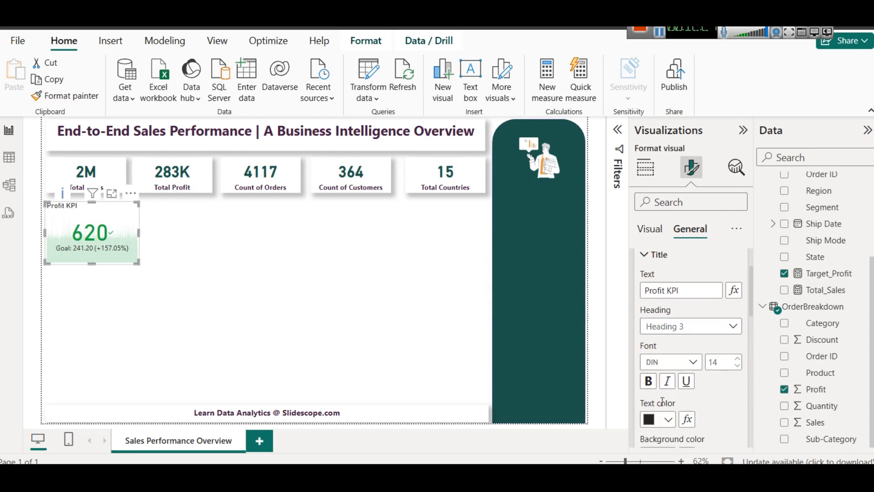
{"action": "left_click", "coordinate": [668, 419]}
{"action": "left_click", "coordinate": [658, 233]}
{"action": "scroll", "coordinate": [685, 373], "scroll_direction": "down", "scroll_amount": 1}
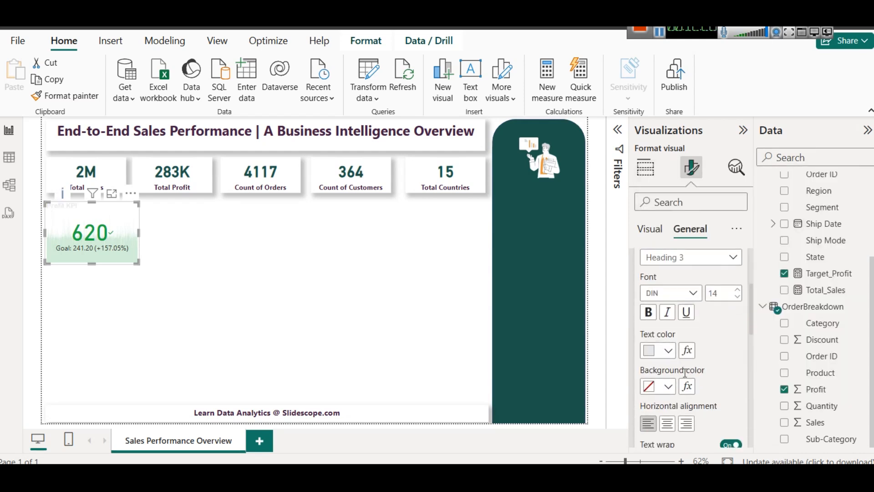
{"action": "left_click", "coordinate": [673, 421]}
Move the Profit KPI onto the lower part of the dark green sidebar and set its icon size to 10 pt
{"action": "left_click_drag", "start_coordinate": [107, 223], "coordinate": [555, 334]}
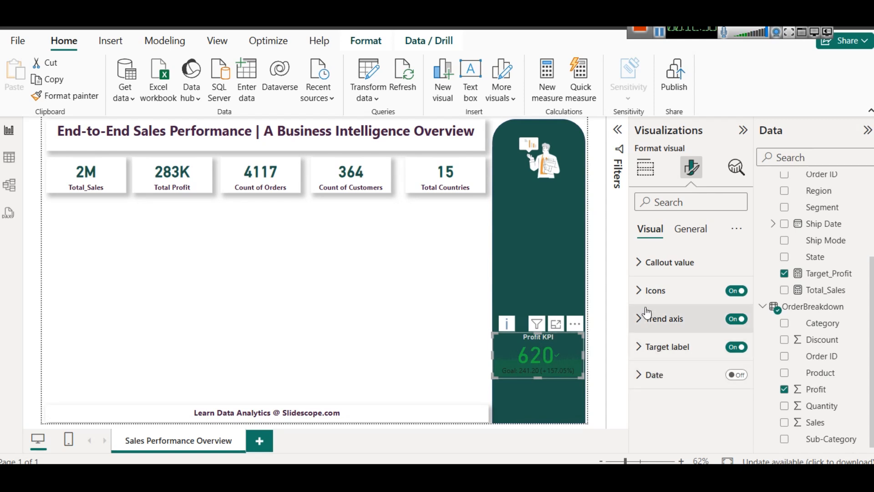
{"action": "left_click", "coordinate": [665, 262]}
{"action": "scroll", "coordinate": [694, 307], "scroll_direction": "down", "scroll_amount": 5}
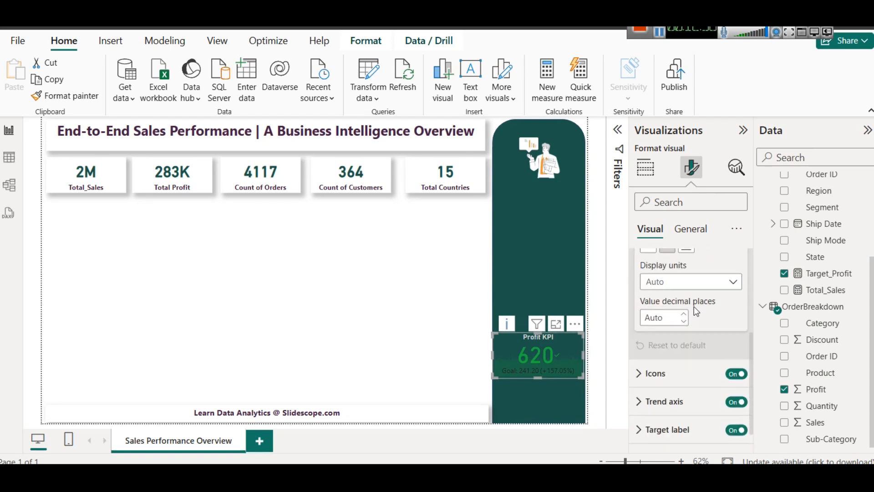
{"action": "left_click", "coordinate": [658, 348]}
{"action": "scroll", "coordinate": [683, 334], "scroll_direction": "down", "scroll_amount": 2}
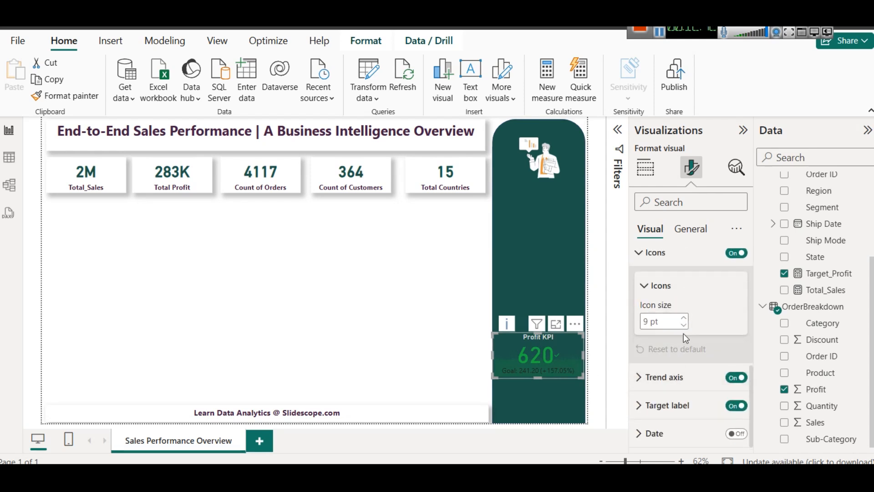
{"action": "left_click", "coordinate": [686, 318]}
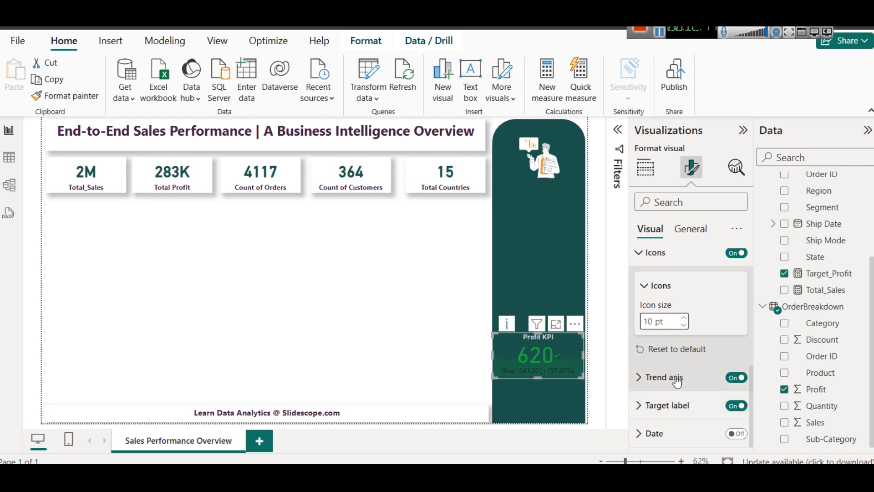
Set the good color of the Profit KPI's trend axis to light teal
{"action": "left_click", "coordinate": [660, 374]}
{"action": "scroll", "coordinate": [669, 355], "scroll_direction": "down", "scroll_amount": 3}
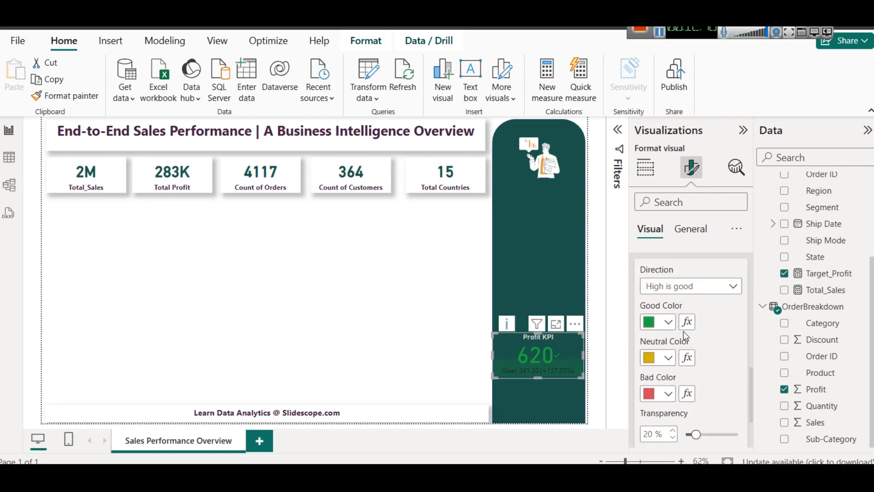
{"action": "left_click", "coordinate": [668, 323]}
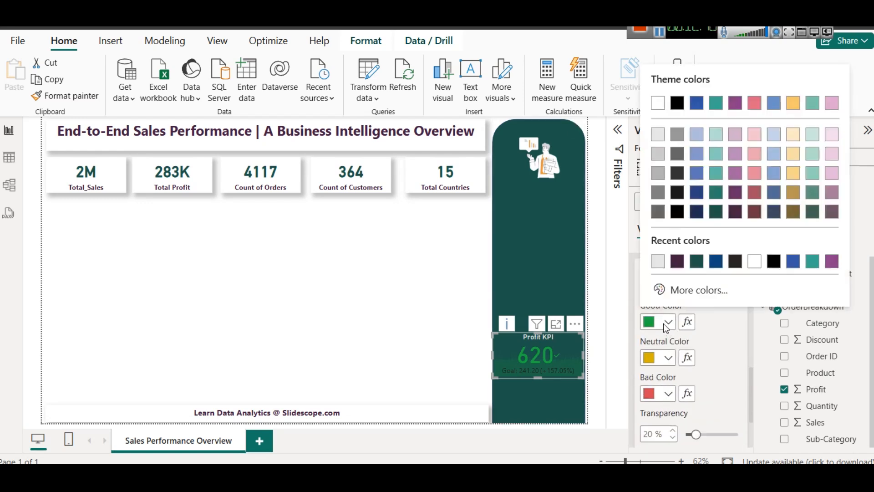
{"action": "left_click", "coordinate": [716, 135]}
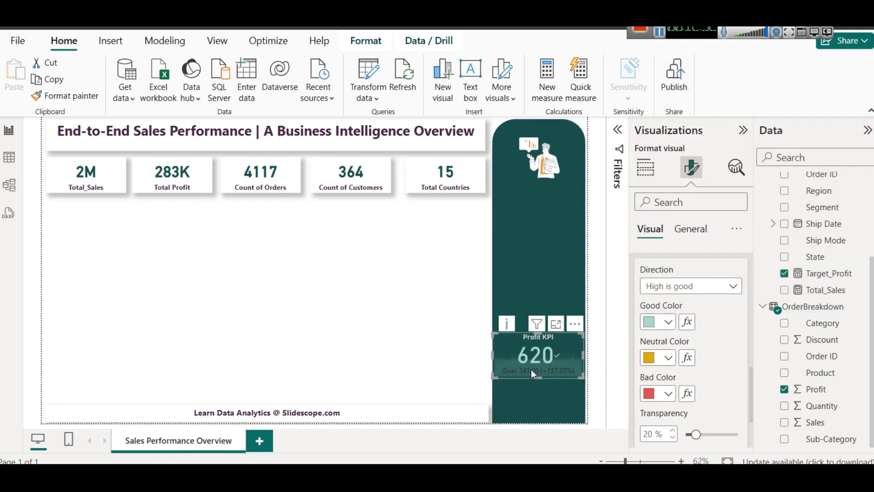
Move the Profit KPI down to the bottom edge of the dark green sidebar
{"action": "left_click", "coordinate": [350, 320]}
{"action": "left_click", "coordinate": [532, 357]}
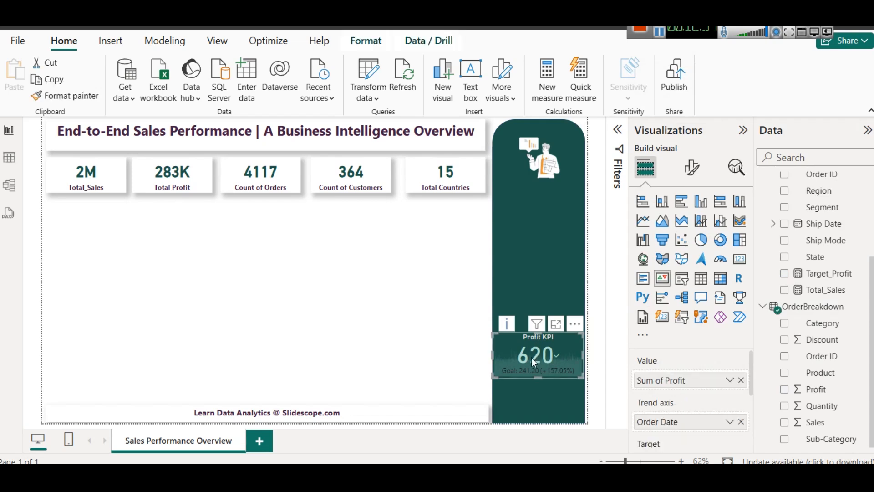
{"action": "left_click_drag", "start_coordinate": [535, 361], "coordinate": [535, 393]}
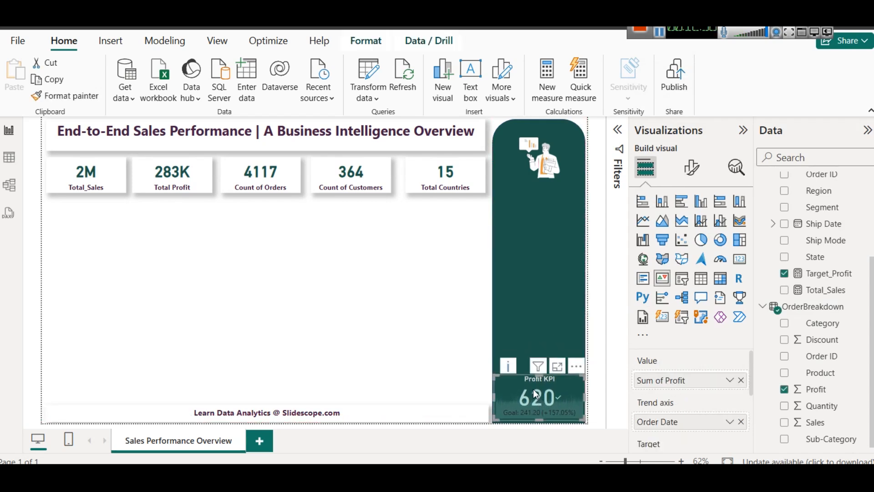
{"action": "left_click", "coordinate": [410, 325]}
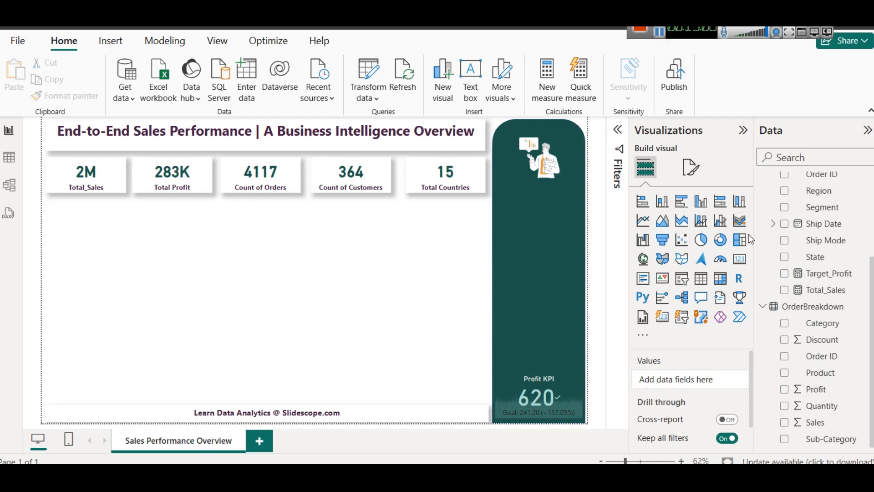
Start a new measure in the ListOfOrders table
{"action": "scroll", "coordinate": [838, 248], "scroll_direction": "up", "scroll_amount": 3}
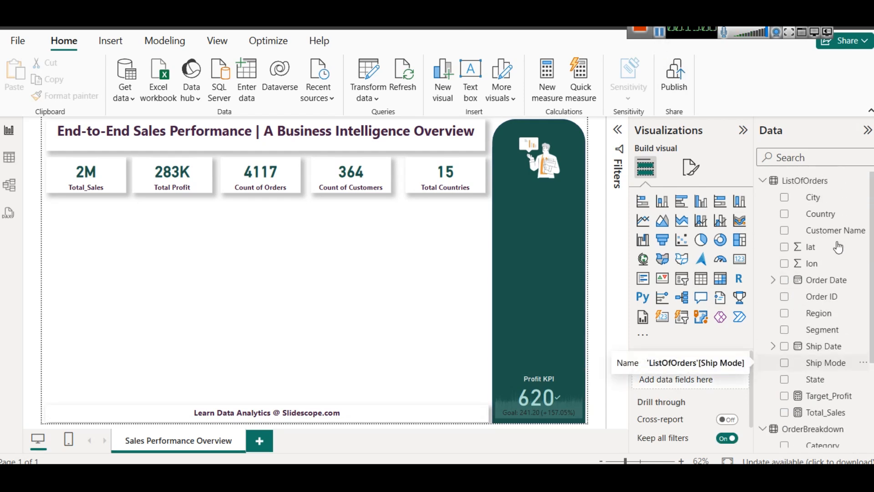
{"action": "left_click", "coordinate": [801, 184]}
{"action": "right_click", "coordinate": [800, 184]}
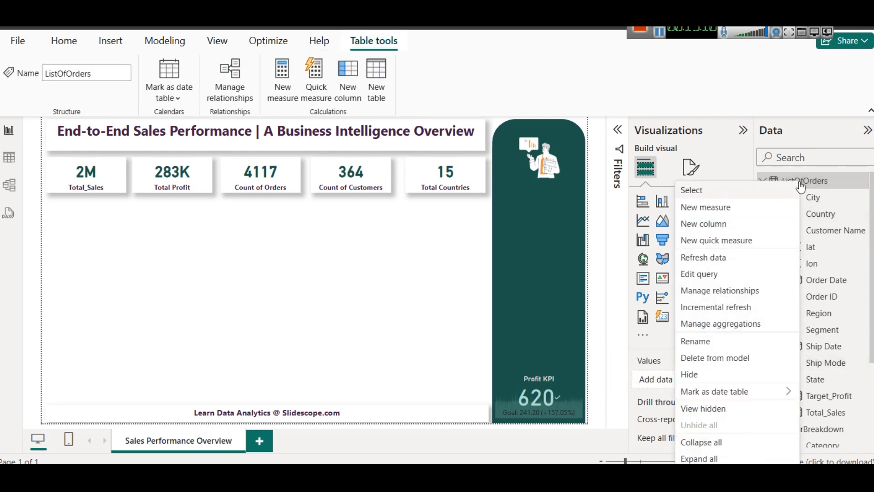
{"action": "left_click", "coordinate": [697, 206]}
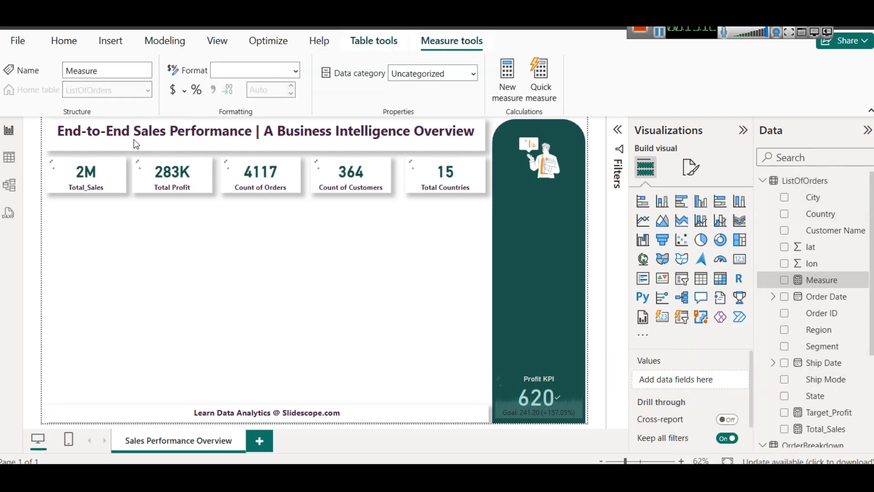
Define the new measure as Avg Sales = AVERAGE(OrderBreakdown[Sales]) and commit it
{"action": "type", "text": "A"}
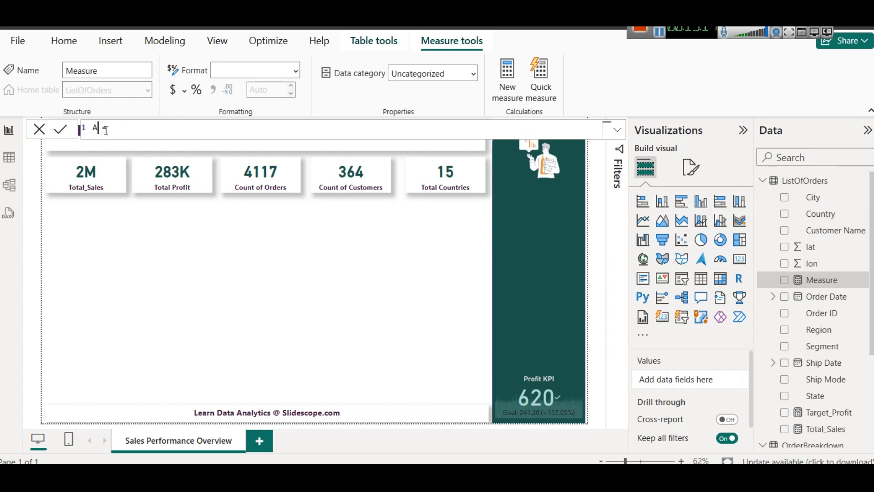
{"action": "type", "text": "vg S1les =AVERAGE("}
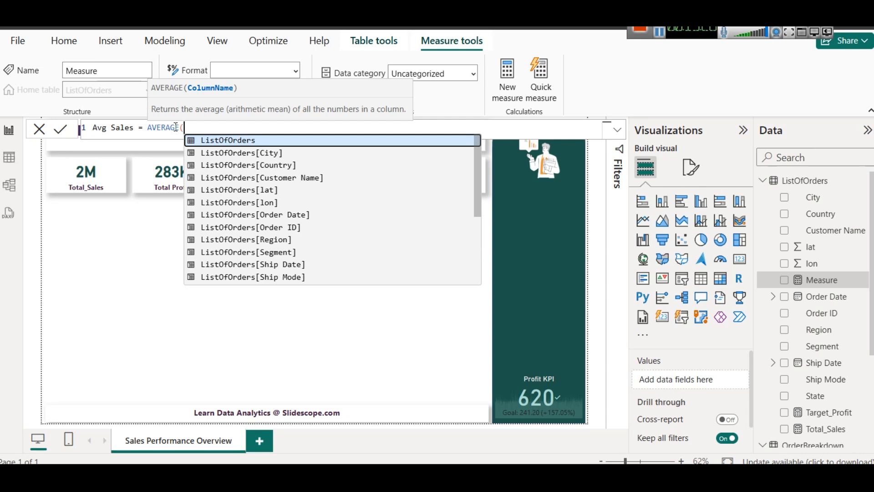
{"action": "type", "text": "Ord"}
{"action": "key", "text": "Tab"}
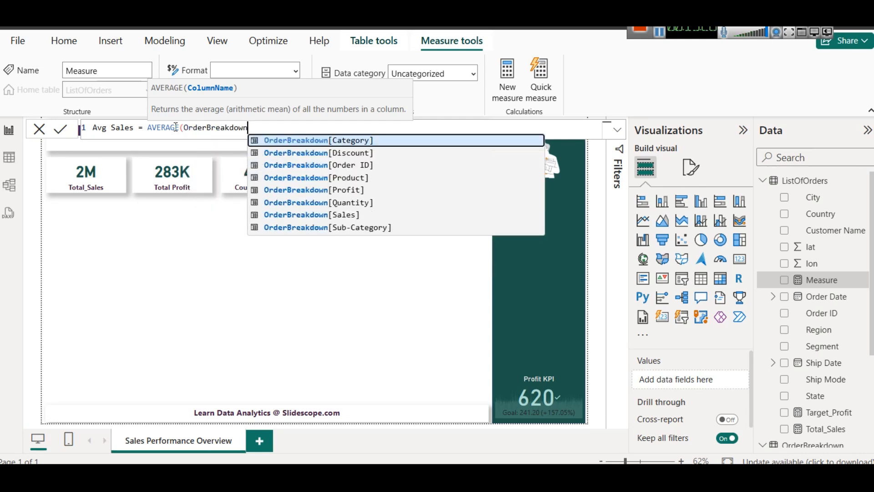
{"action": "key", "text": "Down"}
{"action": "key", "text": "Down"}
{"action": "key", "text": "Down"}
{"action": "key", "text": "Down"}
{"action": "key", "text": "Down"}
{"action": "key", "text": "Down"}
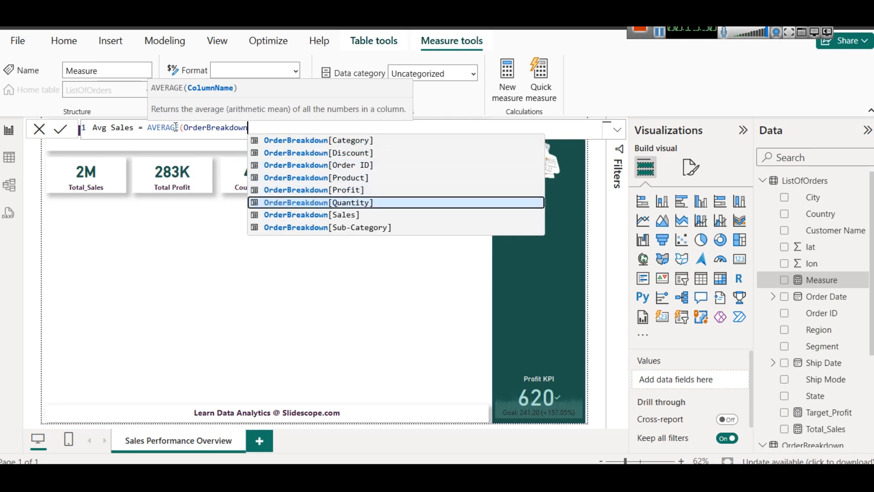
{"action": "key", "text": "Tab"}
{"action": "type", "text": ")"}
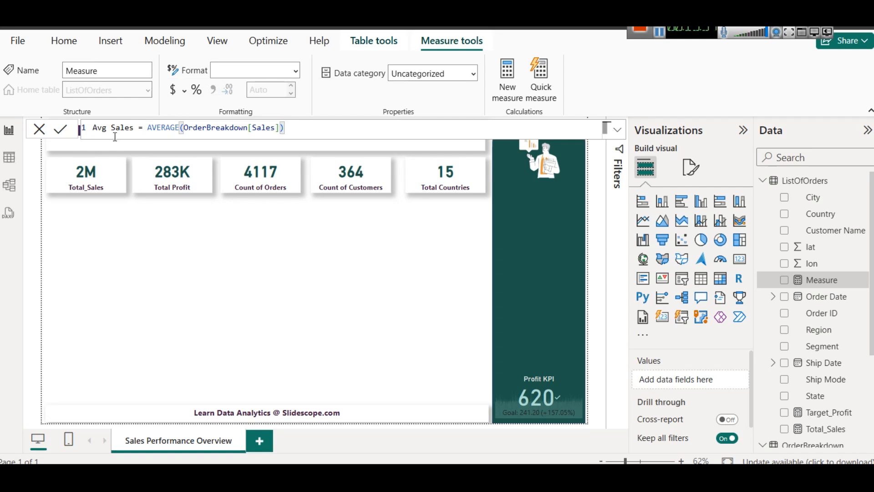
{"action": "left_click", "coordinate": [60, 130]}
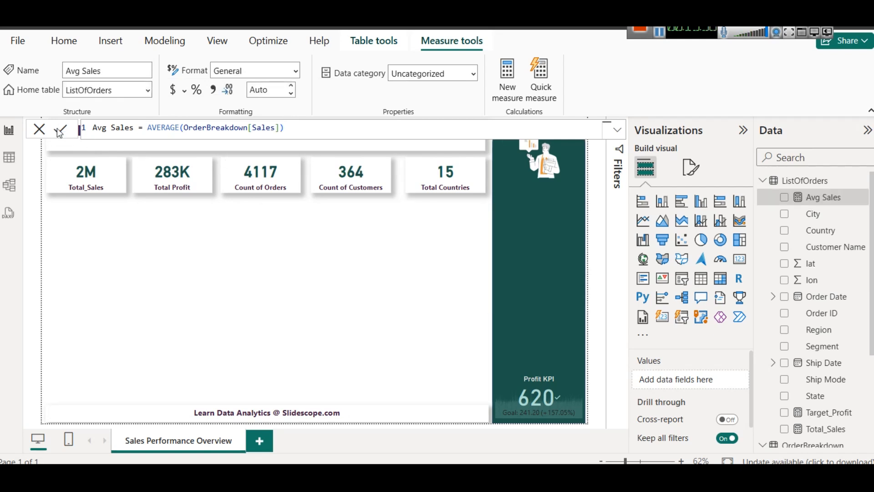
{"action": "left_click", "coordinate": [284, 263]}
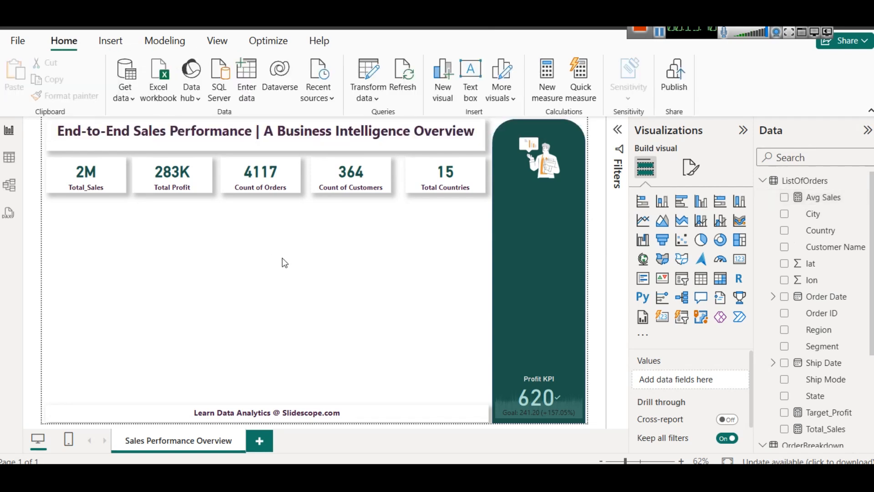
Replace the field in the Count of Customers card with the Avg Sales measure
{"action": "left_click", "coordinate": [368, 176]}
{"action": "left_click", "coordinate": [740, 380]}
{"action": "left_click_drag", "start_coordinate": [823, 197], "coordinate": [712, 385]}
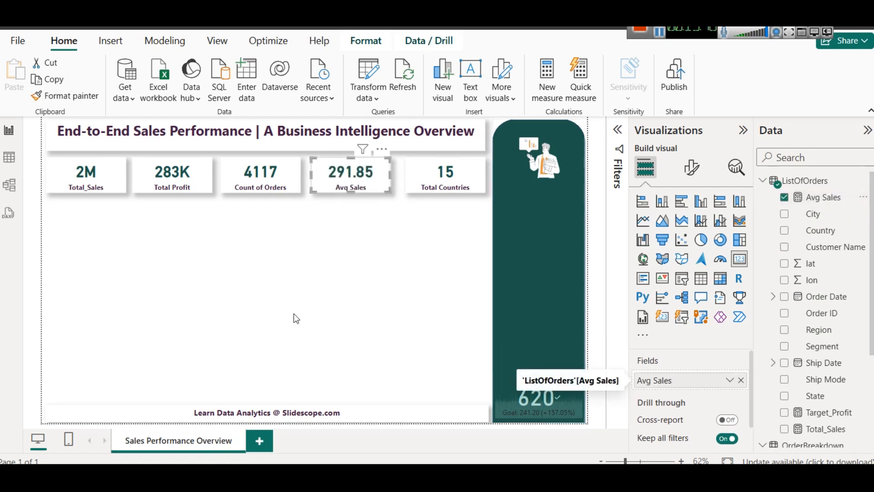
{"action": "left_click", "coordinate": [320, 249]}
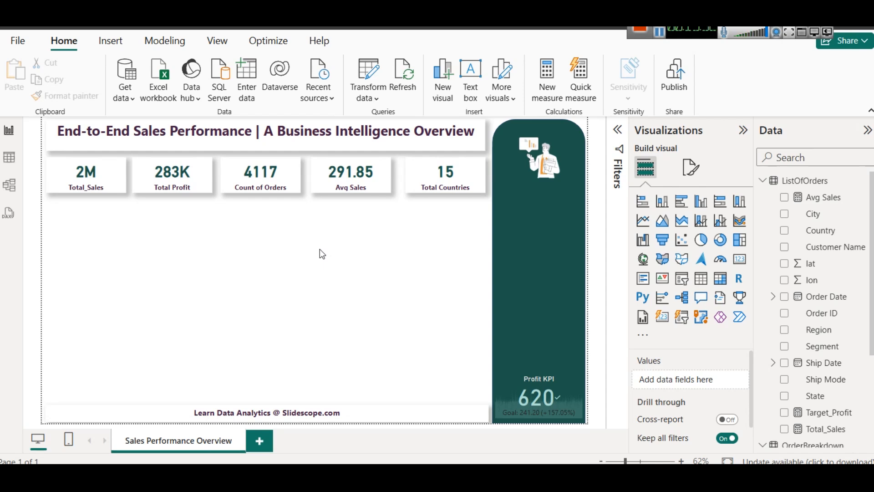
Examine the range of Order Date values in the ListOfOrders table data, then return to the report
{"action": "left_click", "coordinate": [773, 296]}
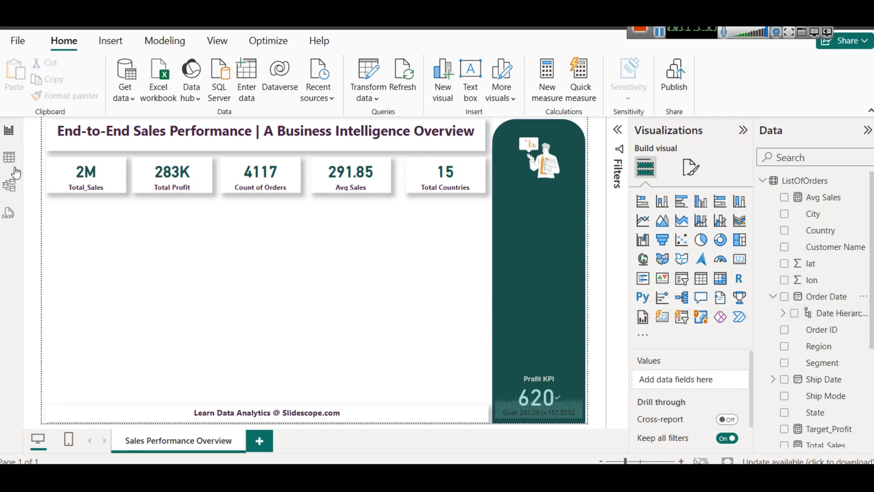
{"action": "left_click", "coordinate": [9, 157]}
{"action": "left_click", "coordinate": [150, 149]}
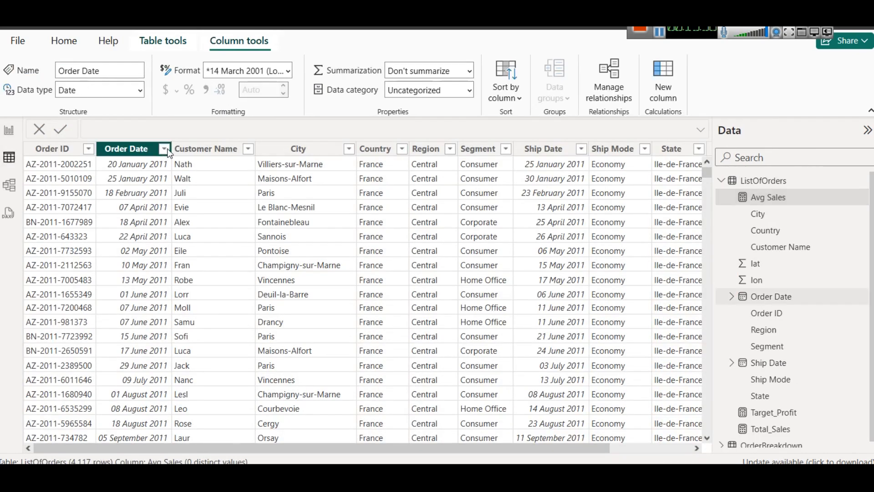
{"action": "left_click", "coordinate": [164, 149]}
{"action": "scroll", "coordinate": [327, 228], "scroll_direction": "down", "scroll_amount": 10}
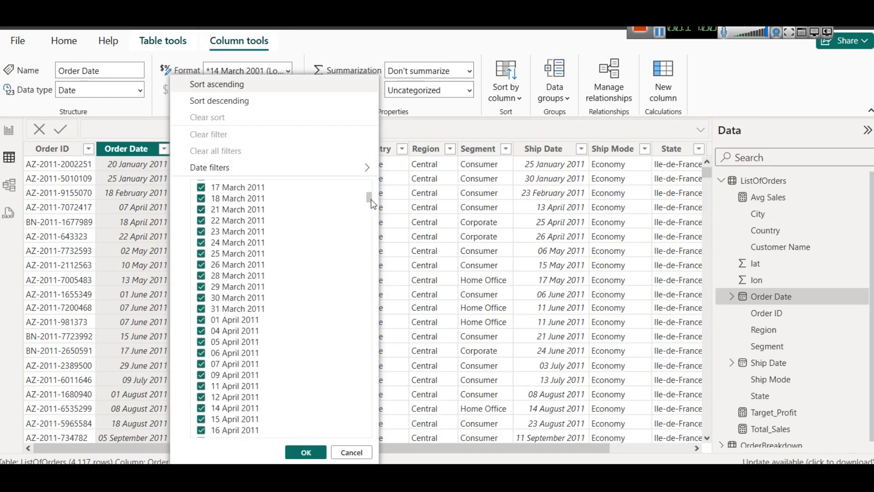
{"action": "left_click_drag", "start_coordinate": [369, 196], "coordinate": [370, 458]}
{"action": "left_click", "coordinate": [351, 452]}
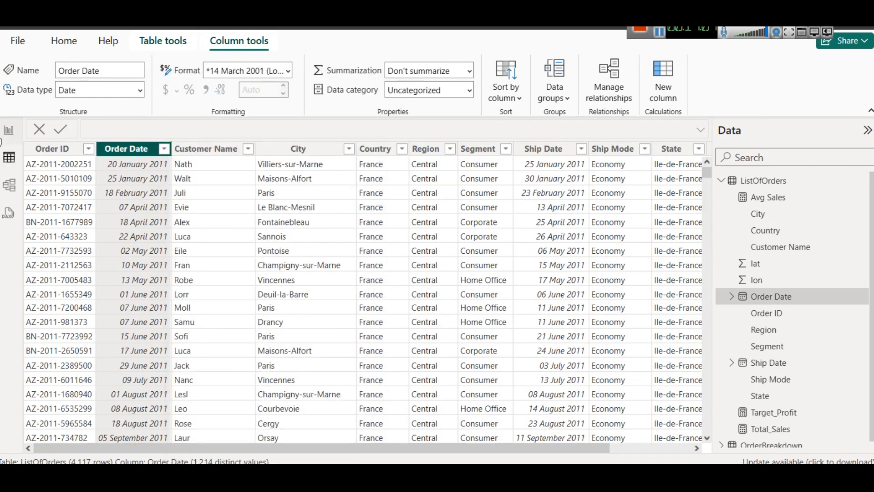
{"action": "left_click", "coordinate": [8, 131]}
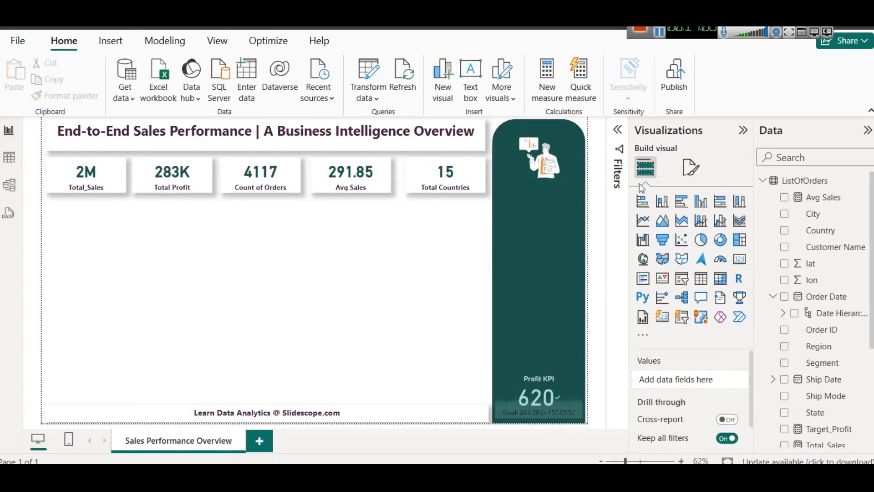
Create a measure in ListOfOrders: Average_Sales_Year = AVERAGEX(VALUES(ListOfOrders[Ship Date].[Year]),[Total_Sales])
{"action": "right_click", "coordinate": [806, 181]}
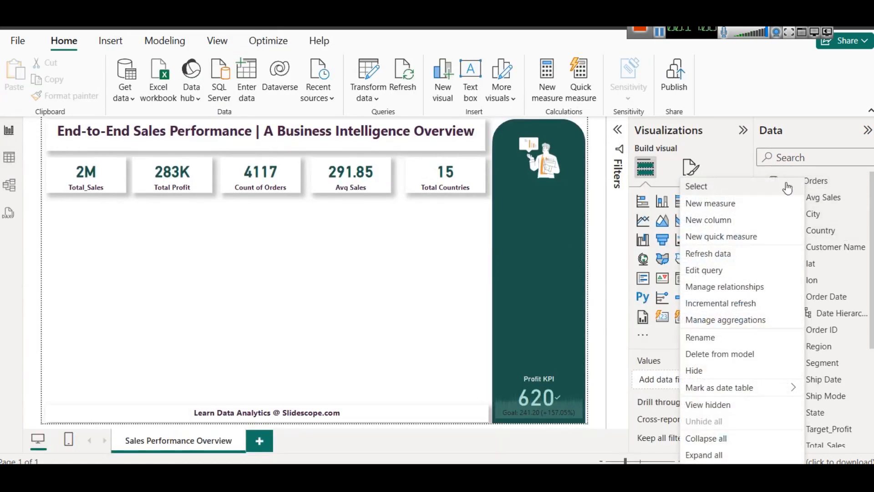
{"action": "left_click", "coordinate": [761, 203]}
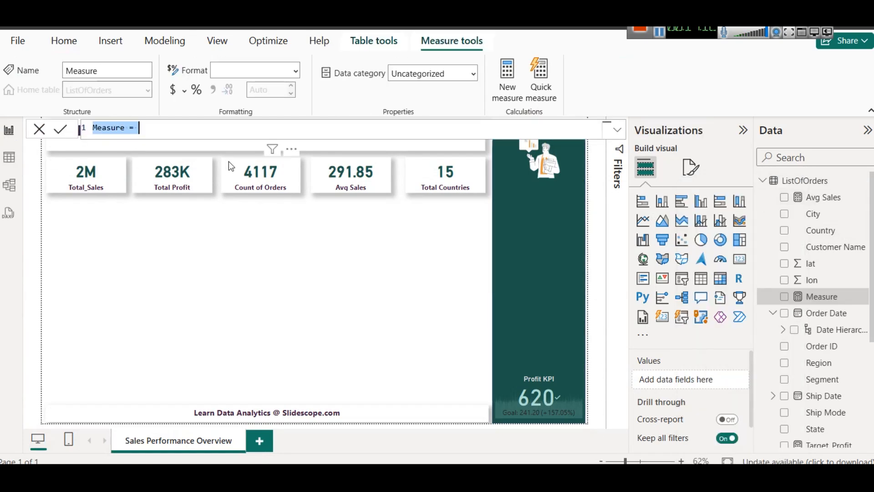
{"action": "type", "text": "Average_Sales_Year = AVERAGEX(VALUES(ListOfOrders[Ship Date].[Year]),[Total_Sales])"}
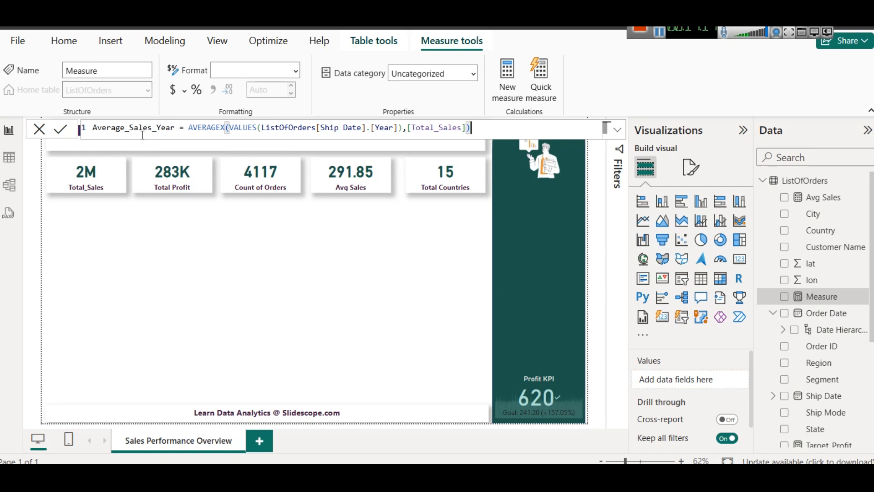
{"action": "double_click", "coordinate": [230, 128]}
{"action": "left_click", "coordinate": [230, 129]}
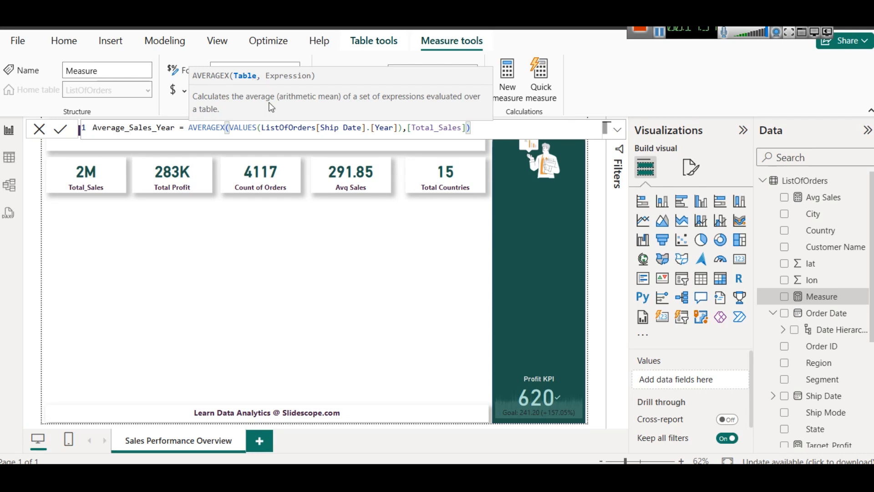
{"action": "double_click", "coordinate": [250, 128]}
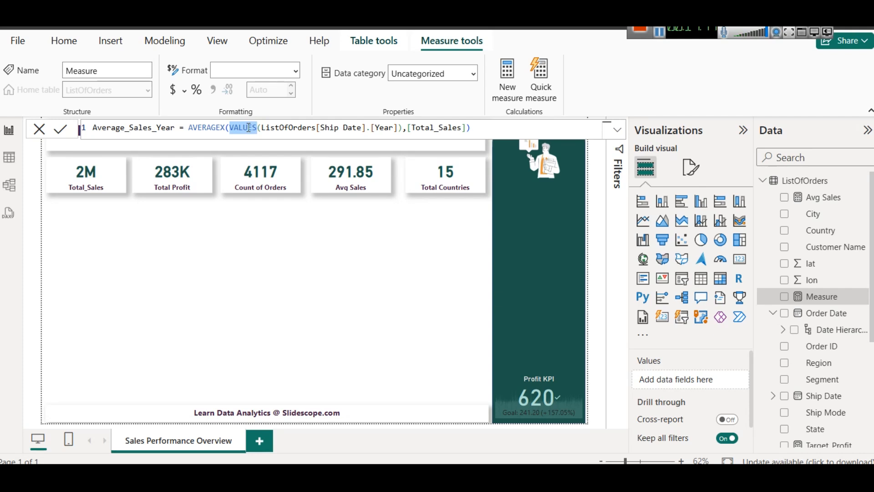
{"action": "key", "text": "Right"}
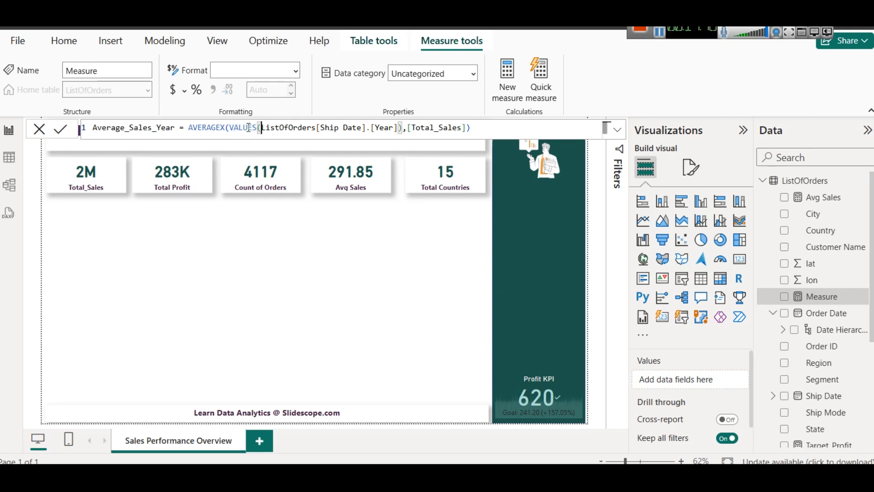
{"action": "mouse_move", "coordinate": [253, 125]}
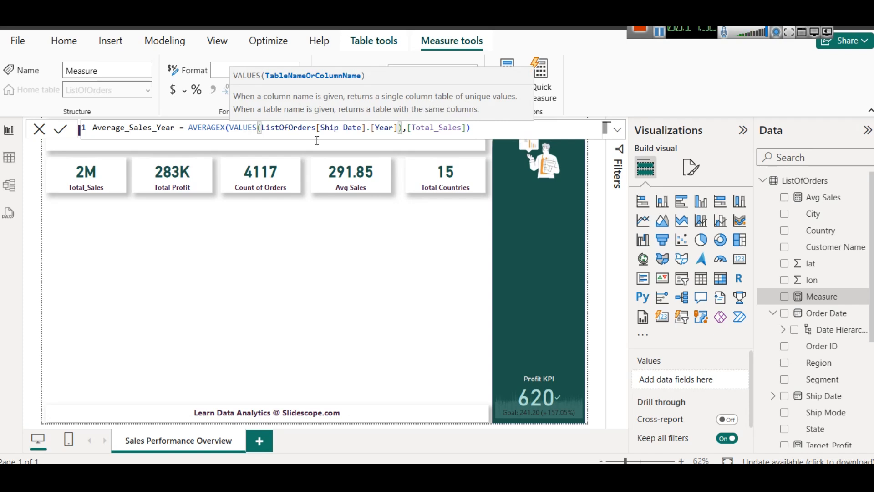
{"action": "left_click_drag", "start_coordinate": [405, 128], "coordinate": [231, 128]}
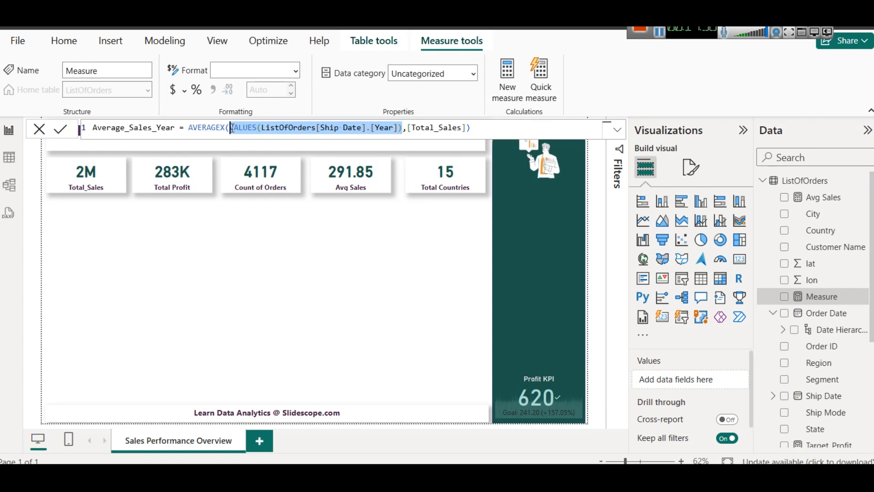
{"action": "left_click", "coordinate": [409, 129]}
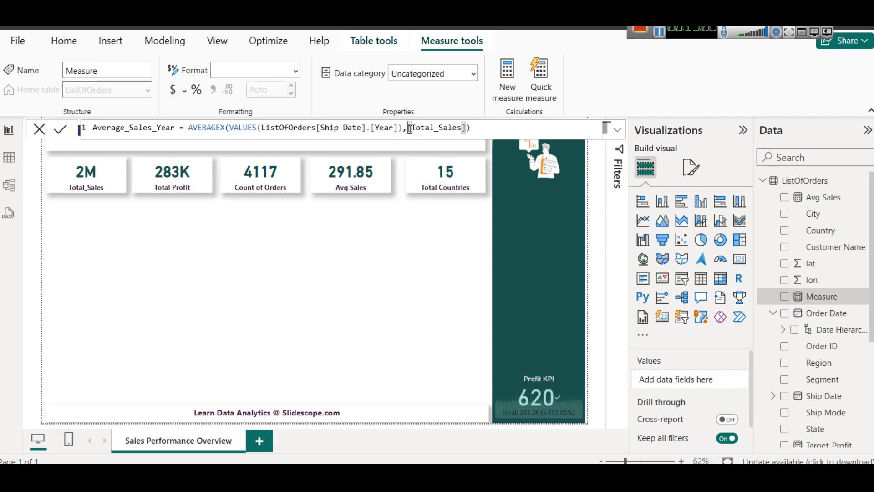
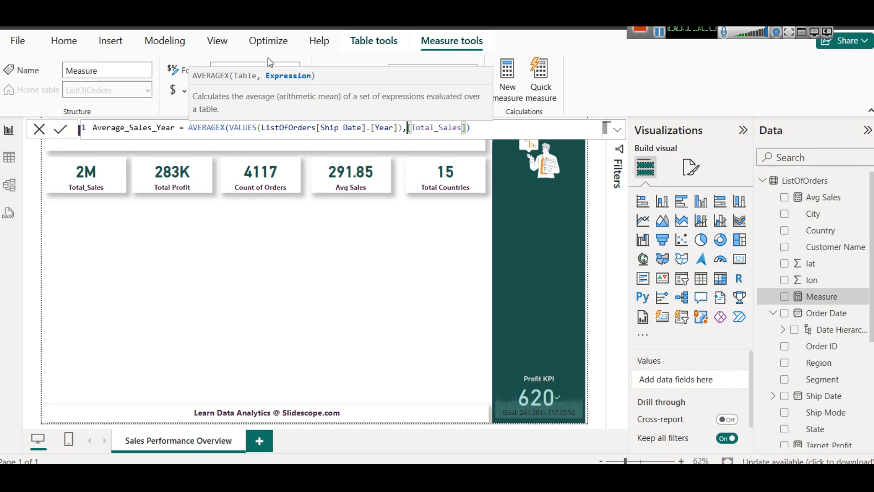
{"action": "left_click", "coordinate": [64, 133]}
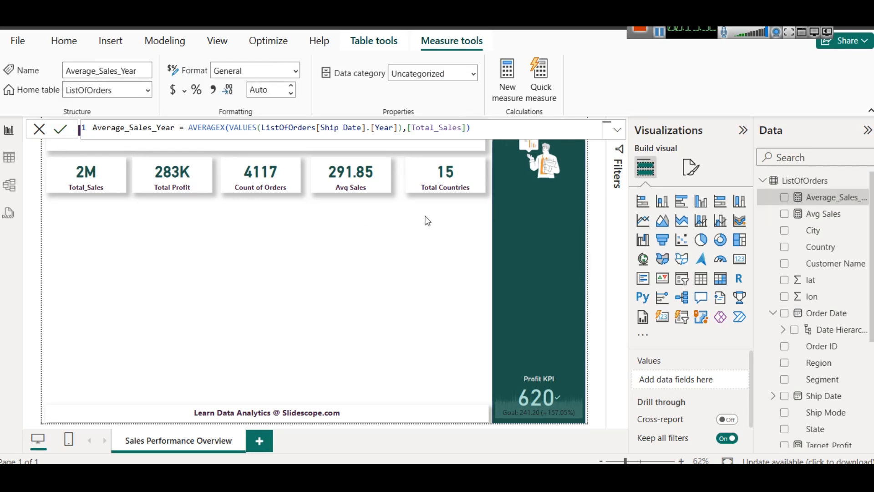
Replace the field in the Total Countries card with the Average_Sales_Year measure
{"action": "left_click", "coordinate": [437, 184]}
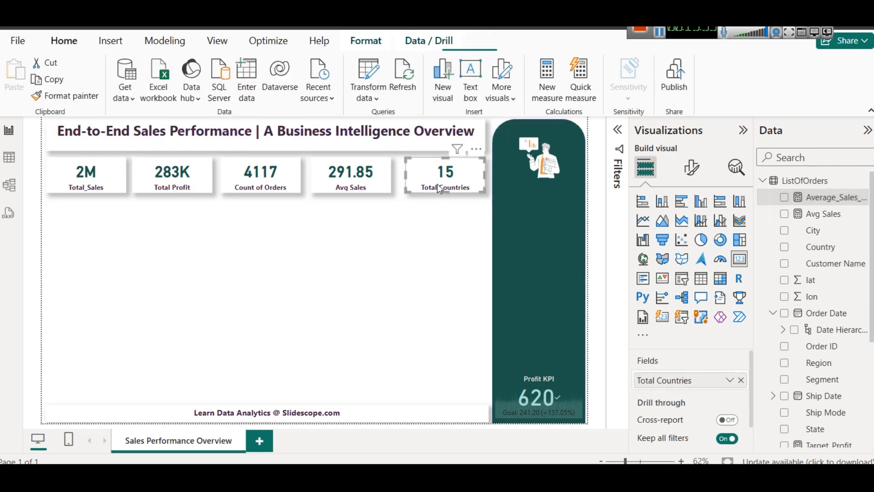
{"action": "left_click", "coordinate": [741, 380]}
{"action": "left_click_drag", "start_coordinate": [832, 197], "coordinate": [678, 382]}
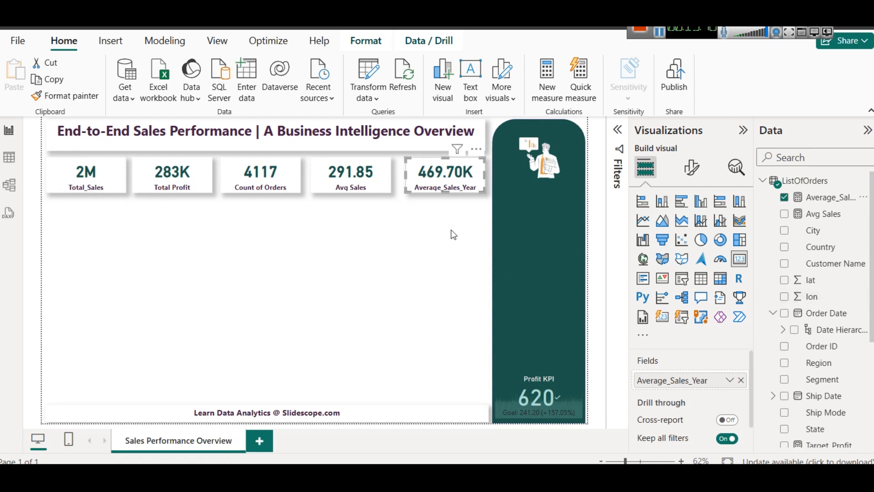
{"action": "left_click", "coordinate": [419, 236]}
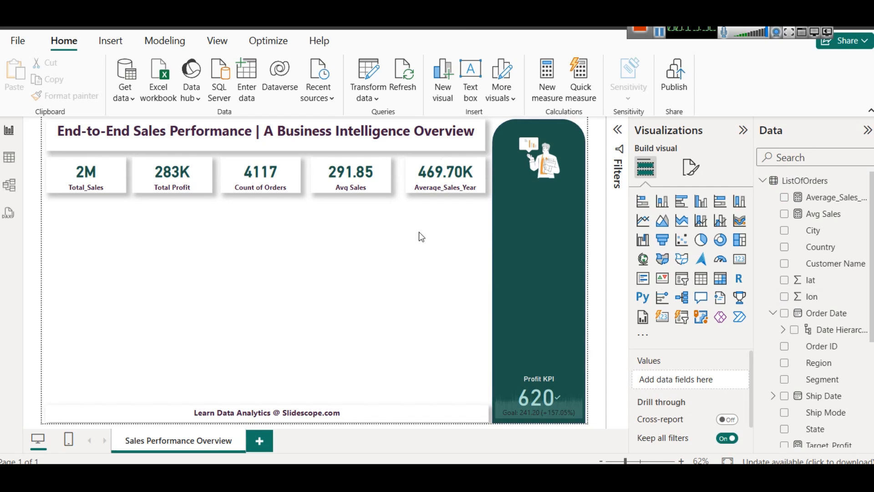
Add another new measure to the ListOfOrders table
{"action": "left_click", "coordinate": [831, 198]}
{"action": "right_click", "coordinate": [818, 182]}
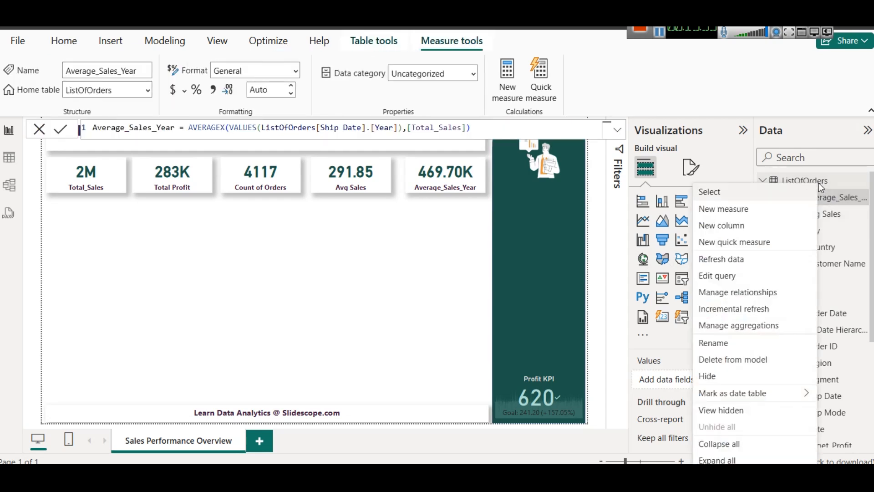
{"action": "left_click", "coordinate": [775, 203]}
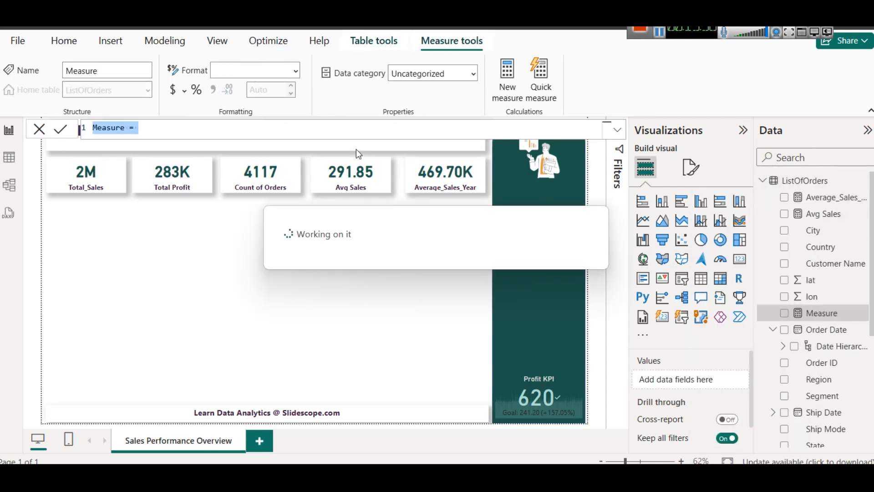
{"action": "left_click", "coordinate": [269, 135]}
{"action": "type", "text": "AVER"}
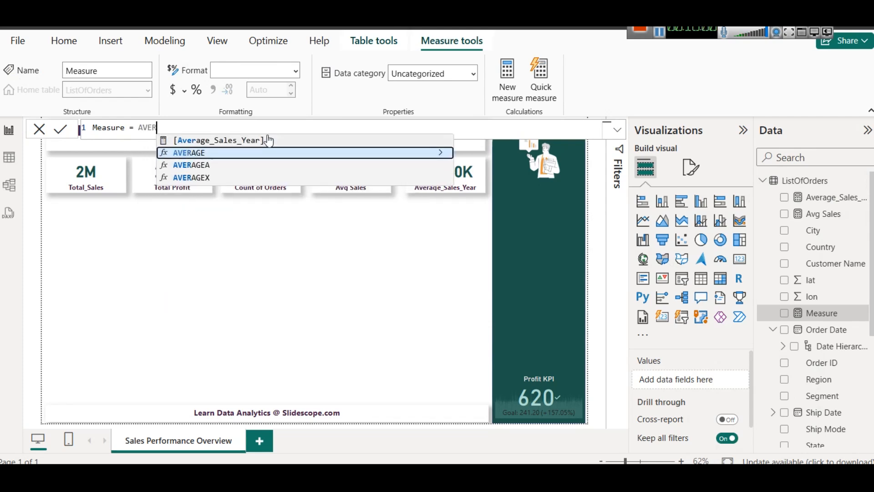
{"action": "key", "text": "Down"}
{"action": "key", "text": "Tab"}
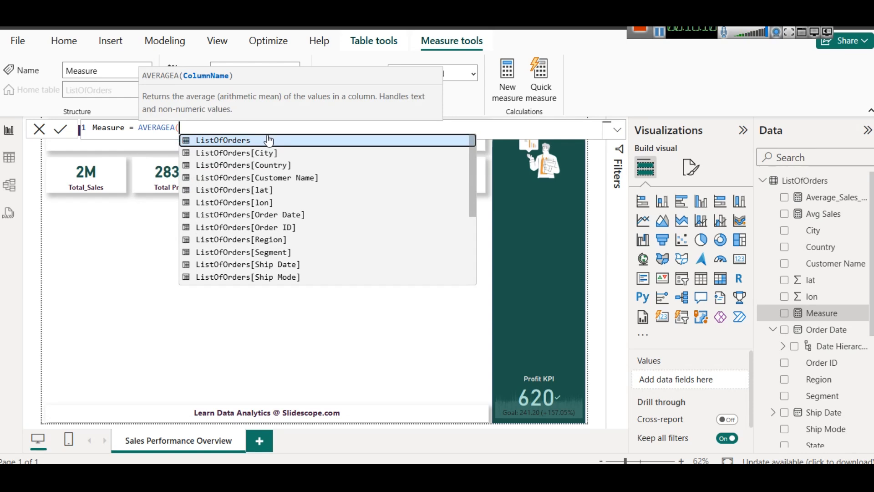
{"action": "key", "text": "BackSpace"}
{"action": "key", "text": "BackSpace"}
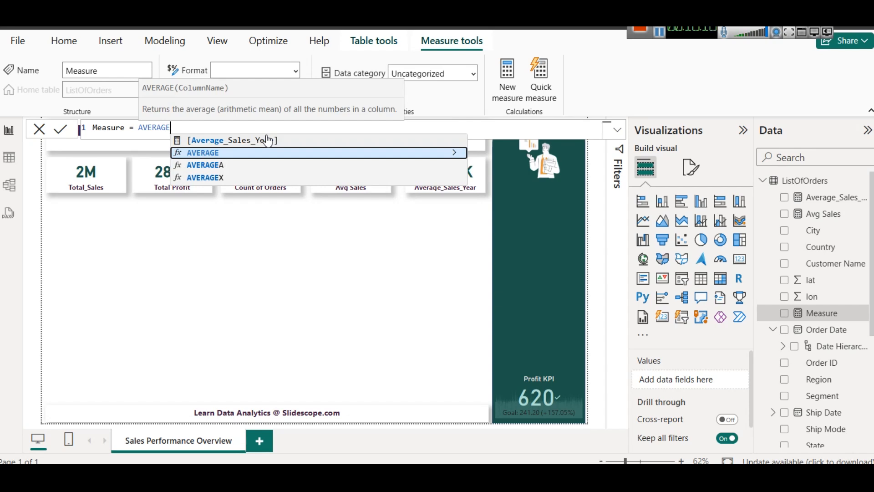
{"action": "type", "text": "A("}
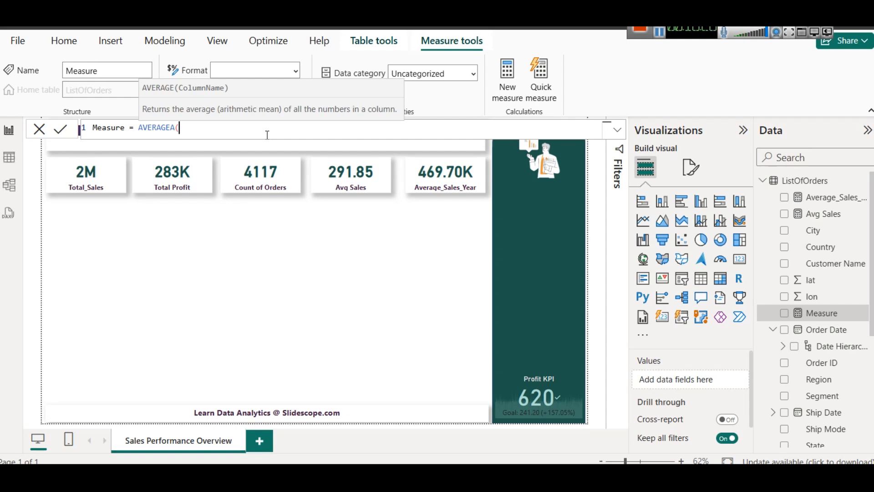
{"action": "key", "text": "ctrl+a"}
{"action": "key", "text": "BackSpace"}
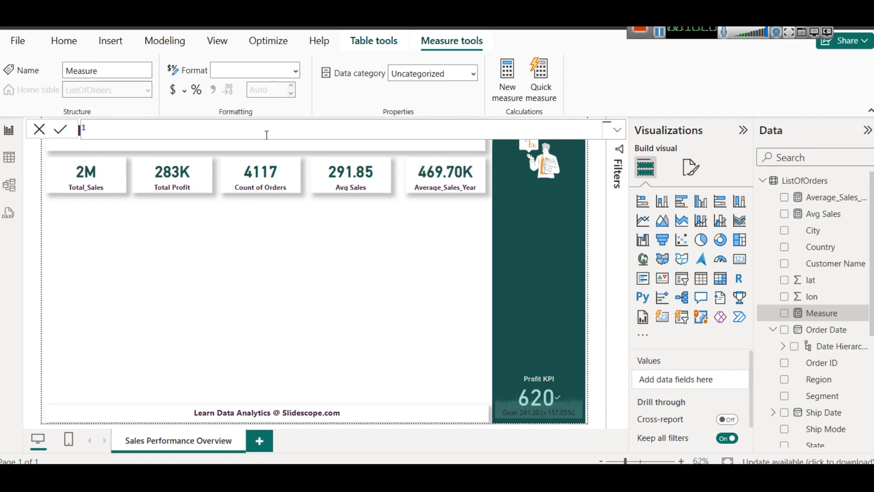
Discard the blank new measure and review the formulas of the Avg Sales and Average_Sales_Year measures
{"action": "left_click", "coordinate": [36, 132]}
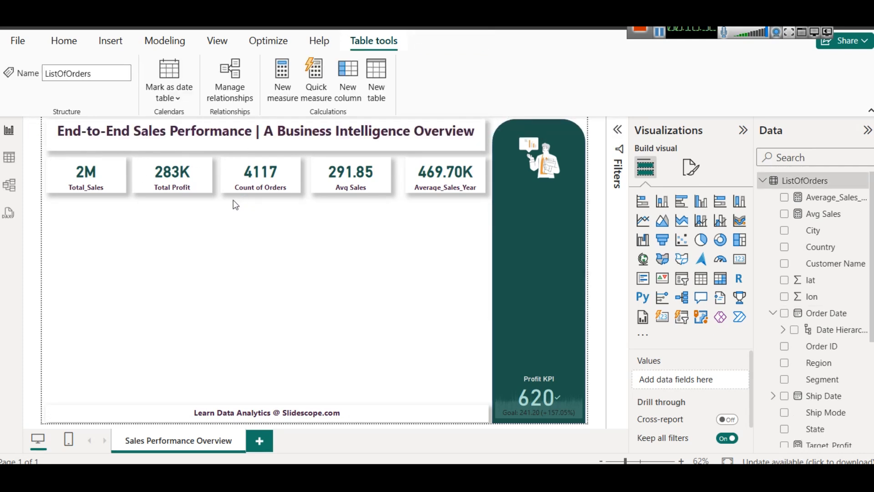
{"action": "left_click", "coordinate": [824, 214]}
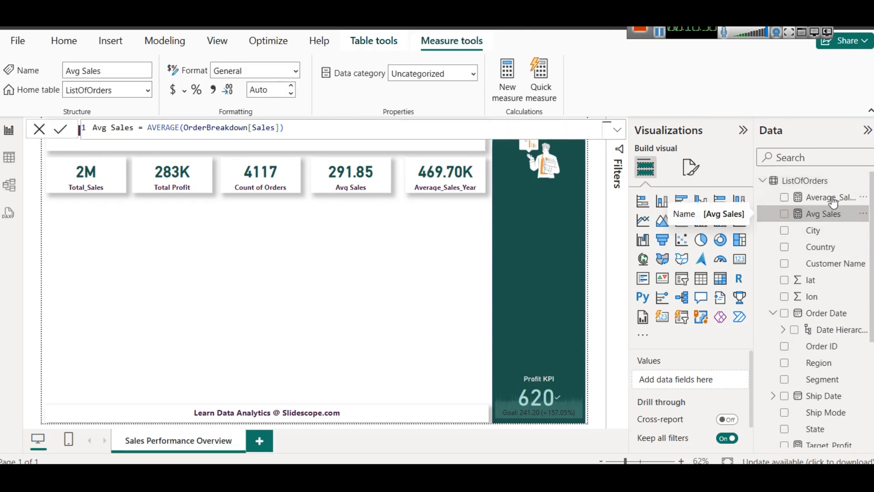
{"action": "left_click", "coordinate": [833, 200]}
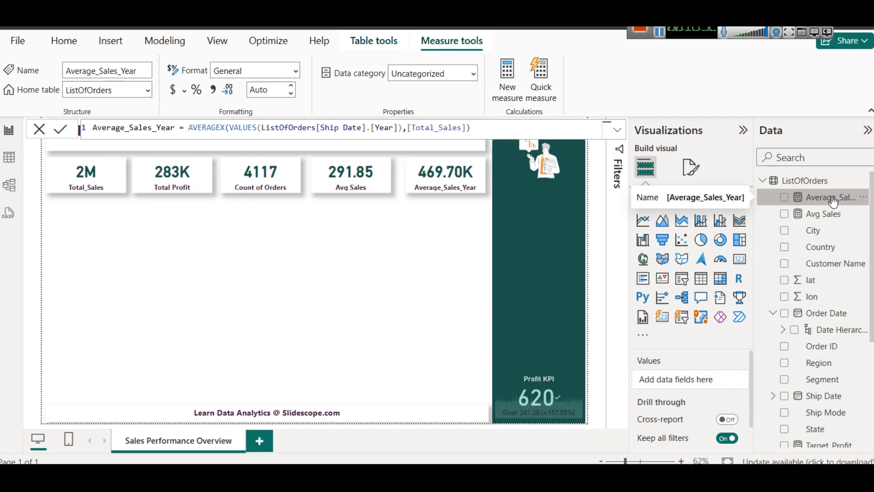
{"action": "left_click", "coordinate": [416, 243]}
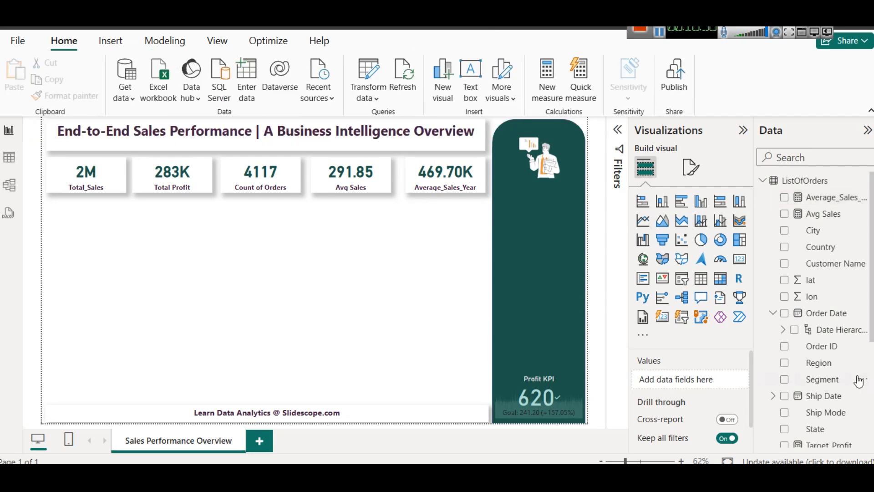
Look through the fields of the ListOfOrders and OrderBreakdown tables in the table view, then return to the report
{"action": "scroll", "coordinate": [815, 362], "scroll_direction": "down", "scroll_amount": 3}
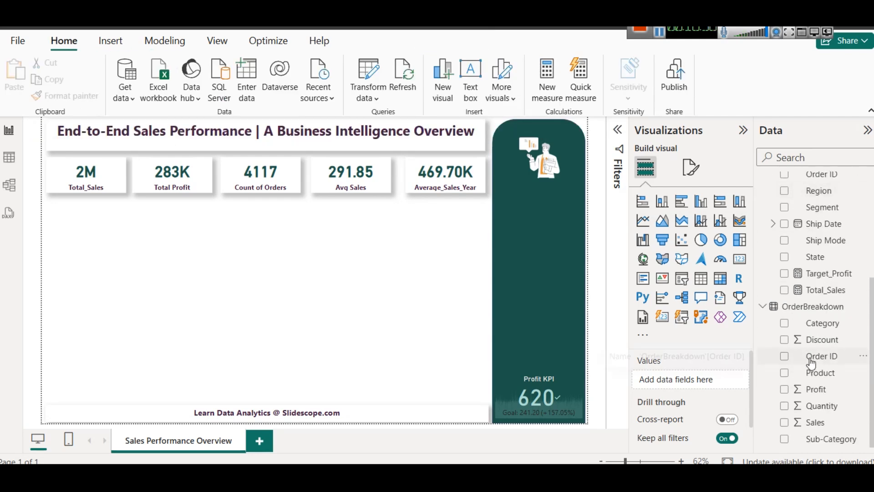
{"action": "left_click", "coordinate": [9, 157]}
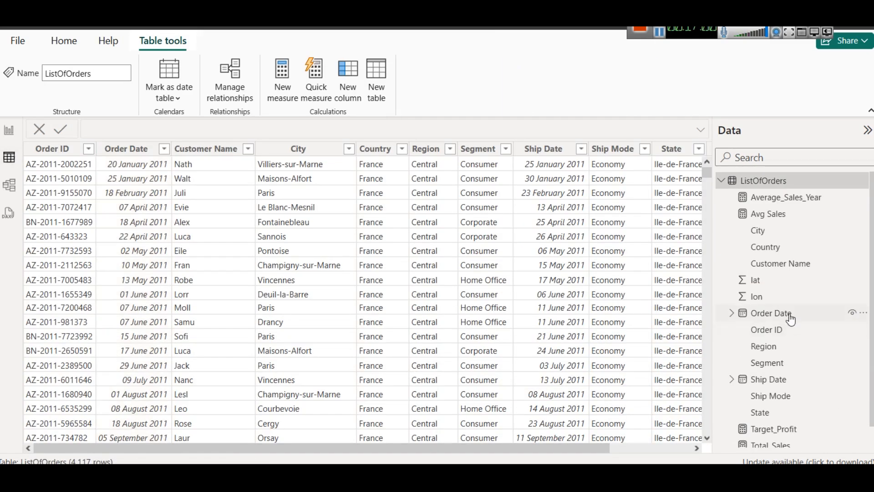
{"action": "scroll", "coordinate": [791, 309], "scroll_direction": "down", "scroll_amount": 1}
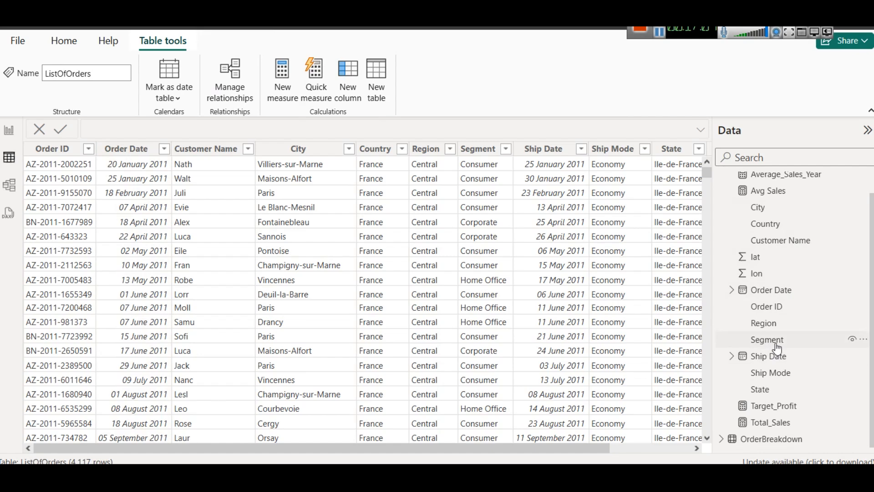
{"action": "left_click", "coordinate": [724, 438]}
{"action": "scroll", "coordinate": [737, 401], "scroll_direction": "down", "scroll_amount": 3}
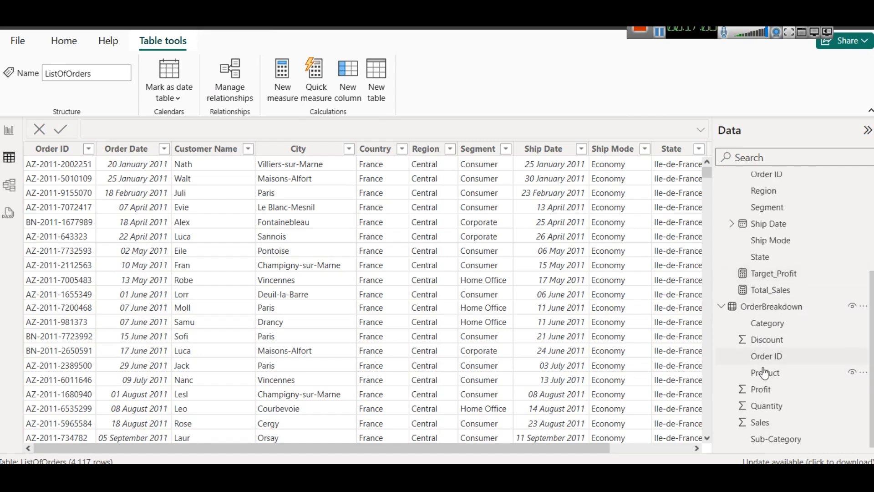
{"action": "left_click", "coordinate": [3, 135]}
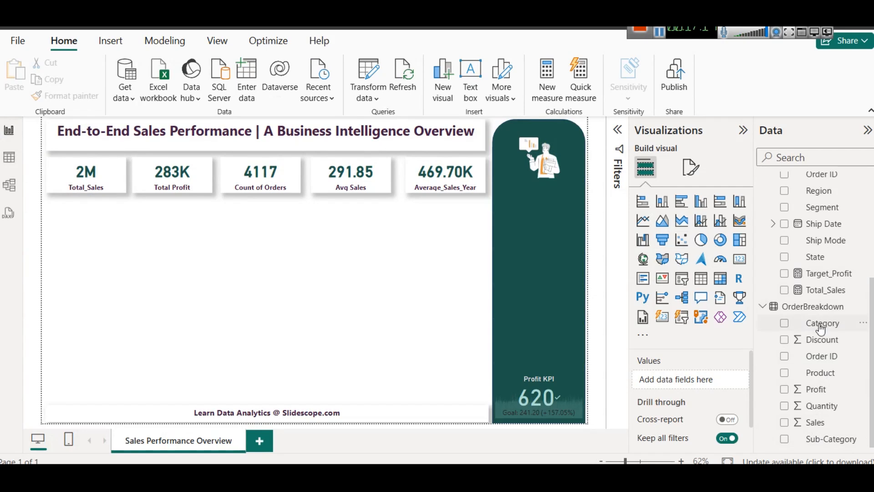
Add a stacked bar chart below the Total_Sales card with Category on the Y-axis and Total_Sales and Target_Profit on the X-axis
{"action": "left_click", "coordinate": [642, 203]}
{"action": "left_click_drag", "start_coordinate": [89, 396], "coordinate": [176, 239]}
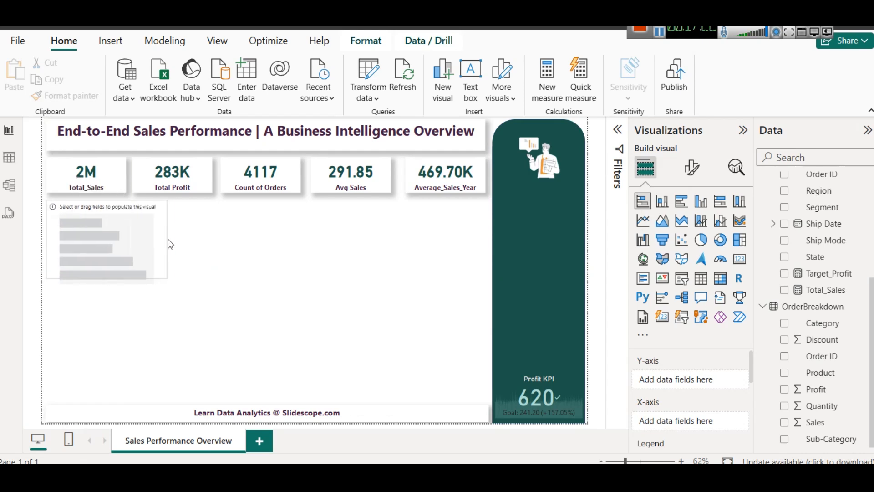
{"action": "left_click_drag", "start_coordinate": [822, 323], "coordinate": [695, 372]}
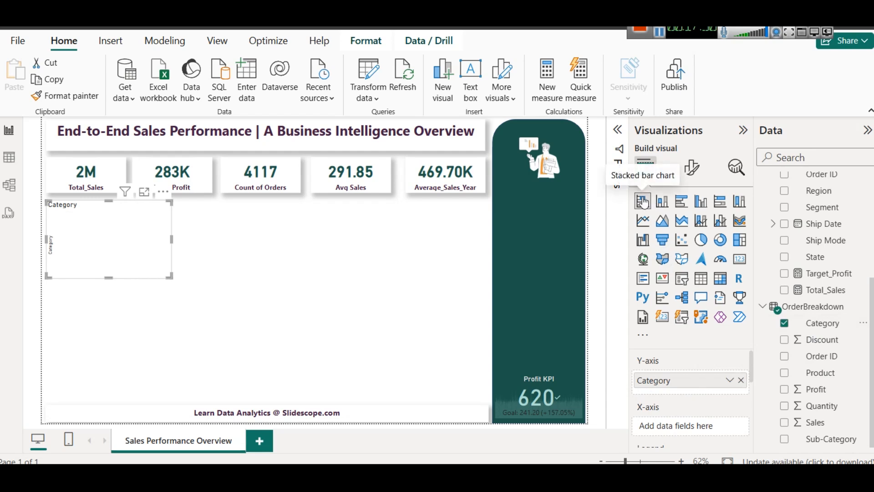
{"action": "scroll", "coordinate": [707, 375], "scroll_direction": "down", "scroll_amount": 3}
{"action": "scroll", "coordinate": [707, 375], "scroll_direction": "up", "scroll_amount": 3}
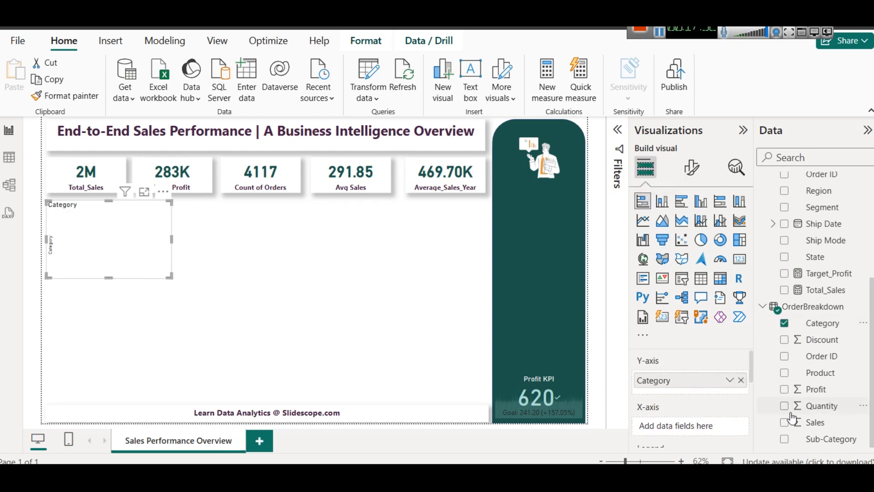
{"action": "left_click_drag", "start_coordinate": [841, 290], "coordinate": [715, 418]}
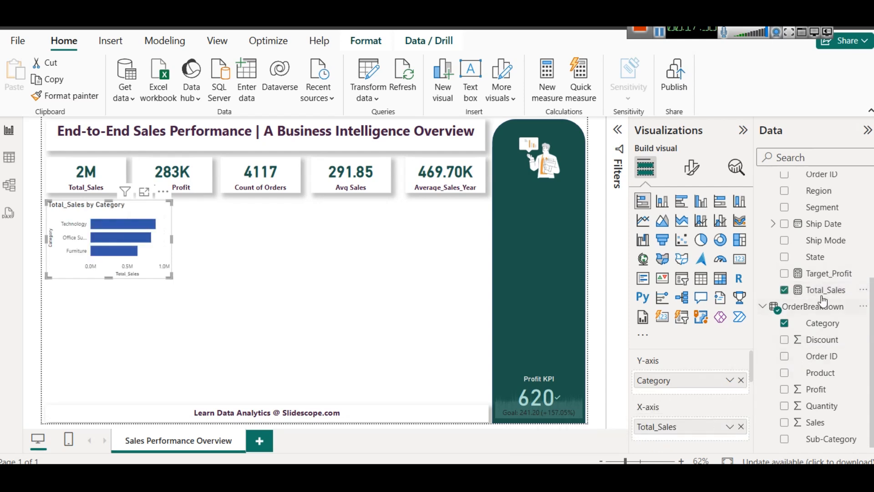
{"action": "left_click_drag", "start_coordinate": [727, 418], "coordinate": [721, 438]}
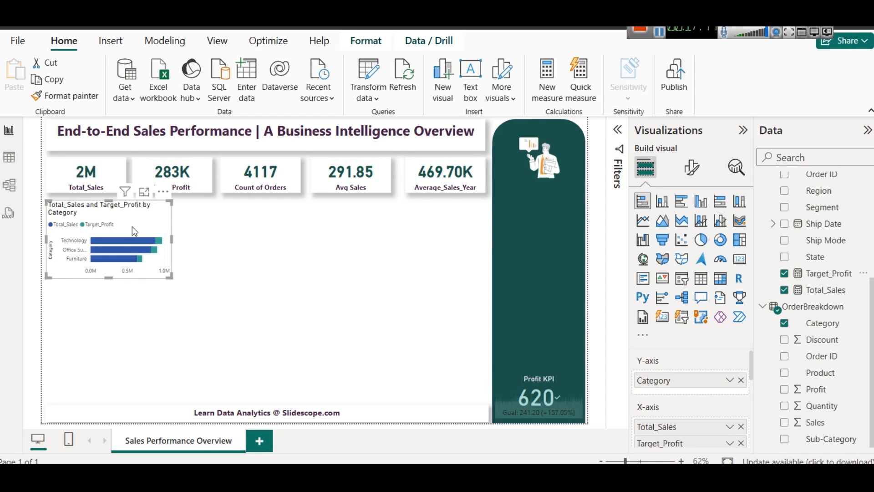
Set the bar chart's title text to "Total Sales & Profit by Category"
{"action": "left_click", "coordinate": [691, 168]}
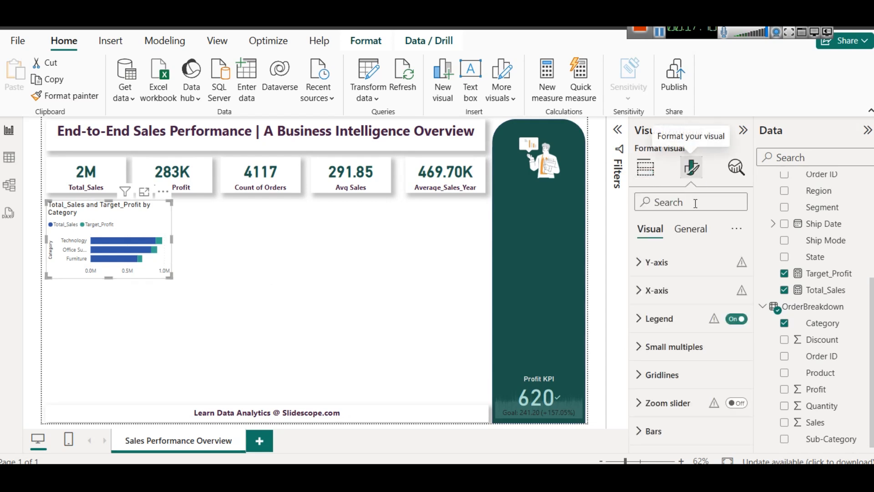
{"action": "left_click", "coordinate": [689, 228]}
{"action": "left_click", "coordinate": [662, 302]}
{"action": "left_click", "coordinate": [669, 359]}
{"action": "key", "text": "ctrl+a"}
{"action": "type", "text": "Tot"}
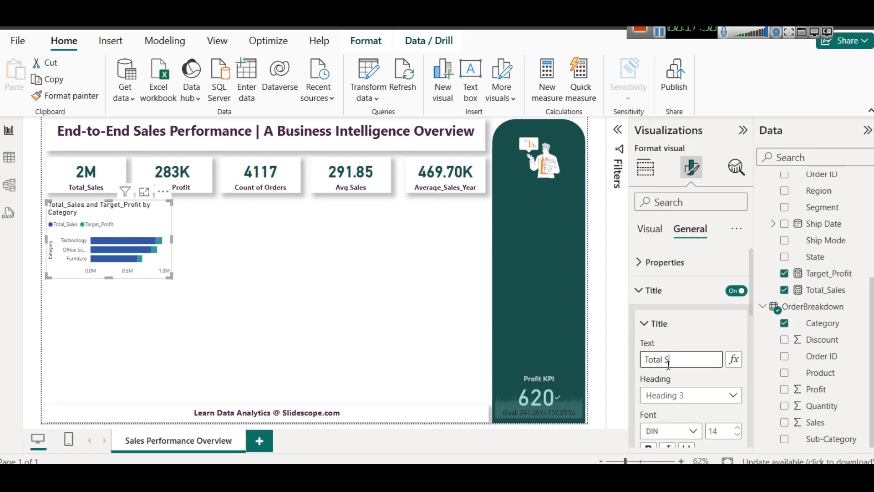
{"action": "type", "text": "al Sales &"}
{"action": "type", "text": " Profit by Ca"}
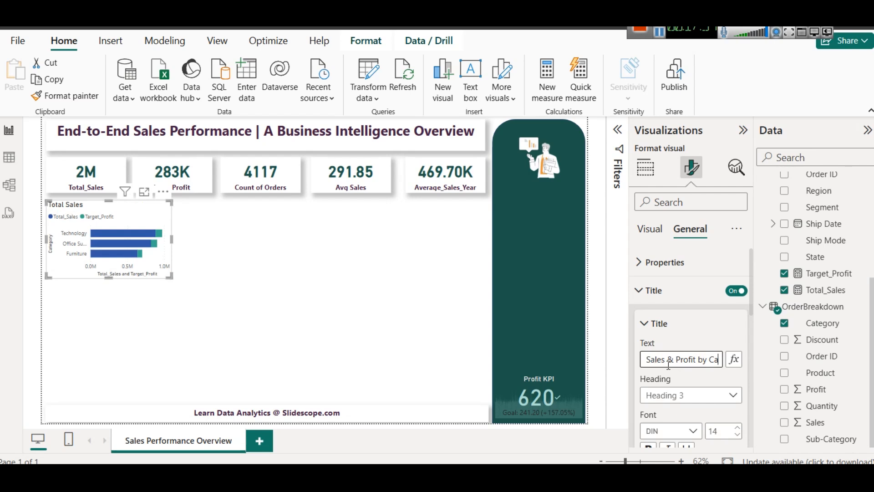
{"action": "type", "text": "tegory"}
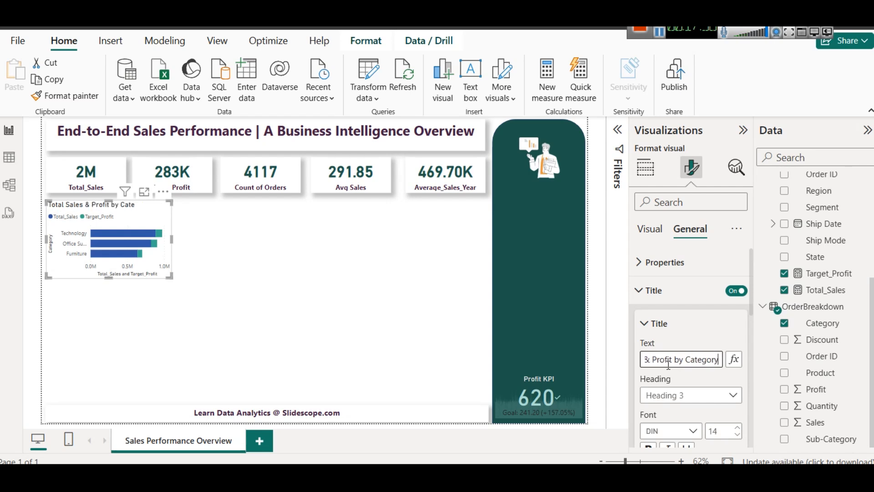
Make the bar chart's title dark purple, bold and horizontally centred
{"action": "scroll", "coordinate": [669, 364], "scroll_direction": "down", "scroll_amount": 3}
{"action": "left_click", "coordinate": [667, 350]}
{"action": "left_click", "coordinate": [697, 290]}
{"action": "left_click", "coordinate": [647, 314]}
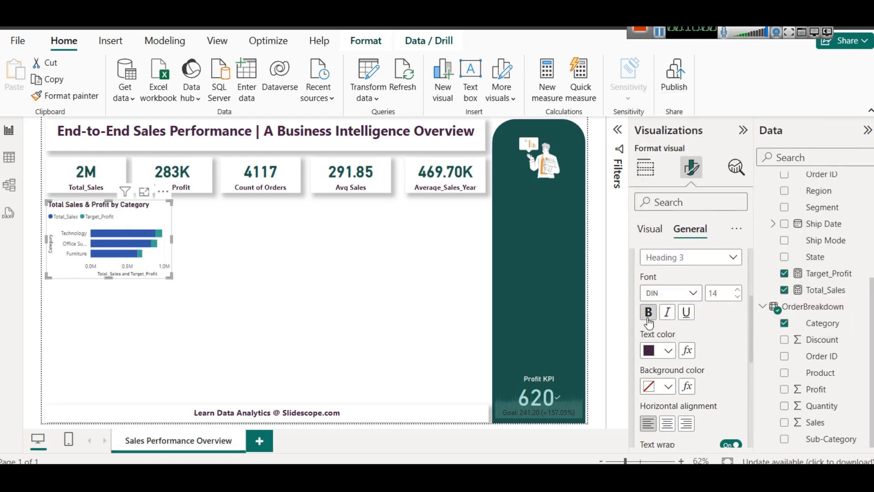
{"action": "left_click", "coordinate": [667, 423]}
{"action": "left_click", "coordinate": [213, 211]}
Turn on the shadow effect for the Total Sales & Profit by Category chart
{"action": "left_click", "coordinate": [151, 270]}
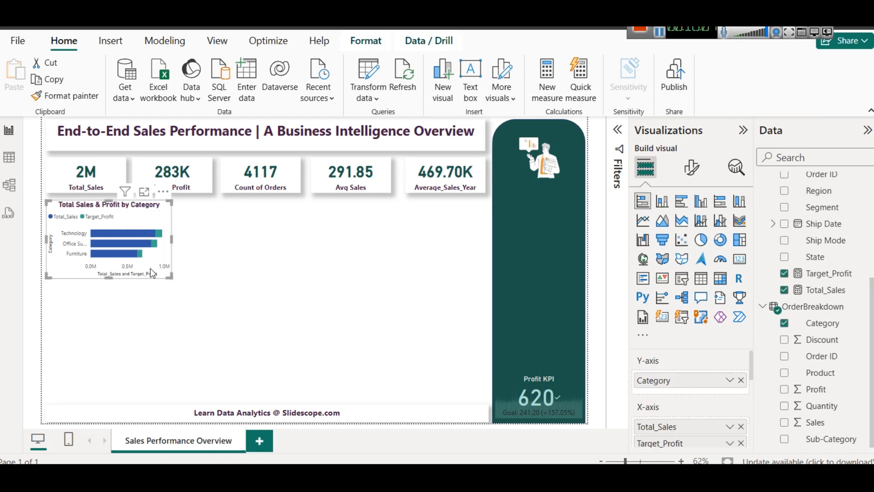
{"action": "left_click", "coordinate": [691, 167]}
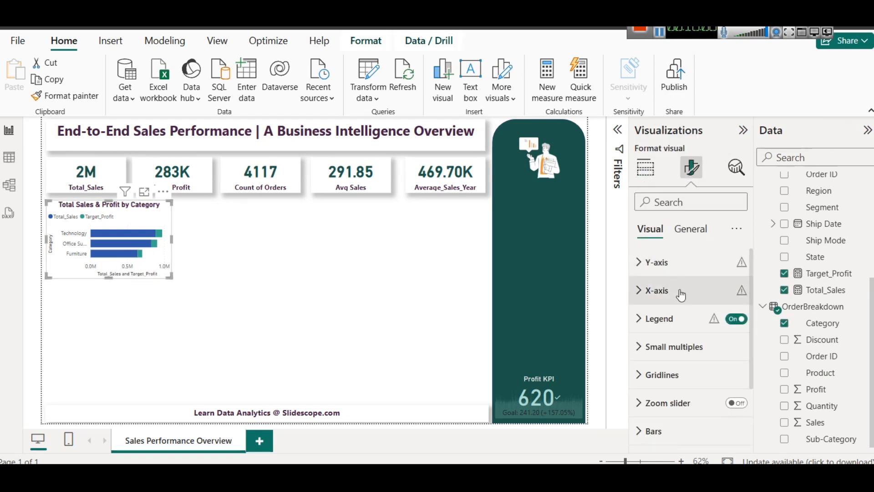
{"action": "left_click", "coordinate": [693, 241]}
{"action": "left_click", "coordinate": [683, 315]}
{"action": "scroll", "coordinate": [694, 362], "scroll_direction": "down", "scroll_amount": 3}
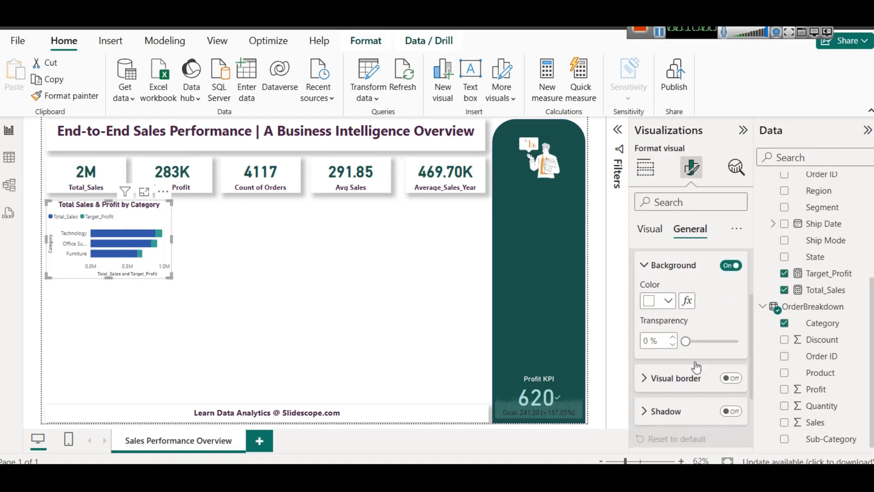
{"action": "left_click", "coordinate": [730, 360]}
{"action": "left_click", "coordinate": [286, 295]}
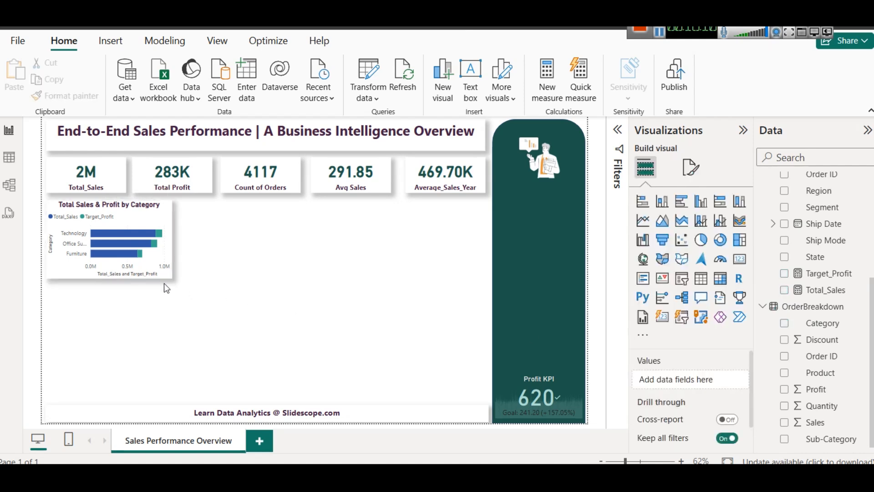
Duplicate the Total Sales & Profit by Category chart and place the copy directly to its right
{"action": "left_click", "coordinate": [159, 270]}
{"action": "key", "text": "ctrl+c"}
{"action": "key", "text": "ctrl+v"}
{"action": "left_click_drag", "start_coordinate": [184, 249], "coordinate": [286, 250]}
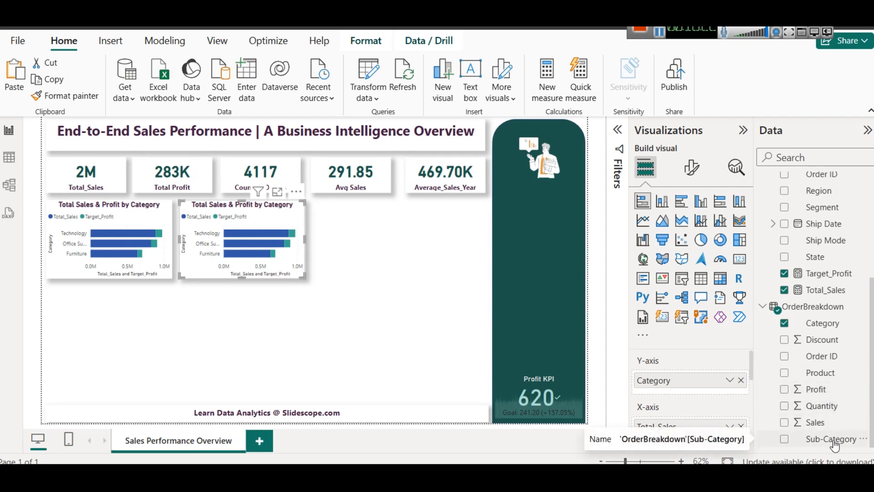
Convert the copied chart to a donut chart with Sub-Category as legend and only Total_Sales as value
{"action": "left_click", "coordinate": [718, 241]}
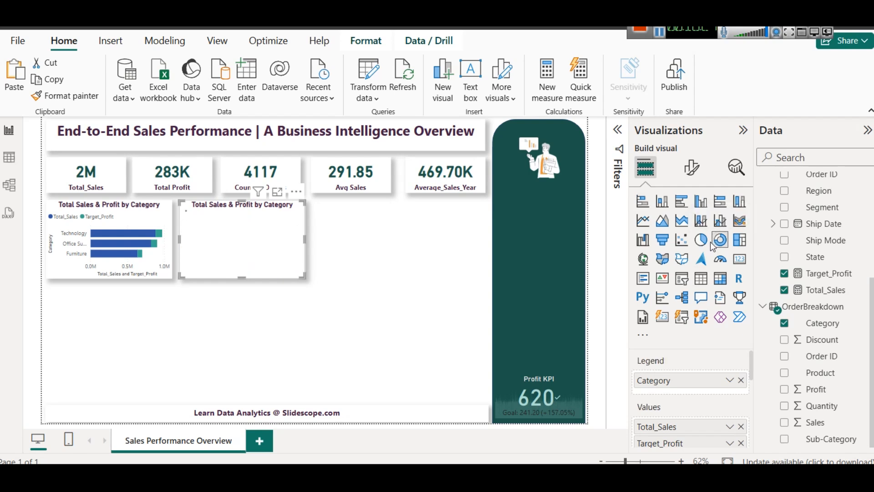
{"action": "left_click", "coordinate": [742, 380]}
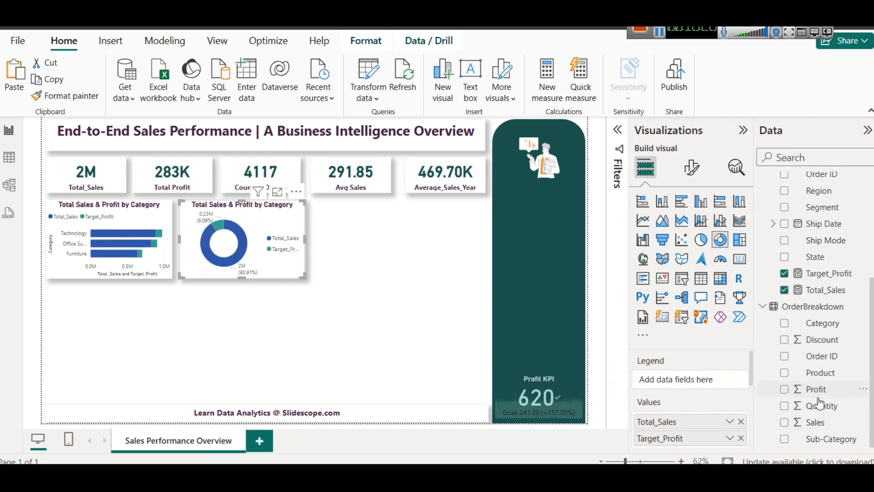
{"action": "left_click_drag", "start_coordinate": [826, 439], "coordinate": [703, 382]}
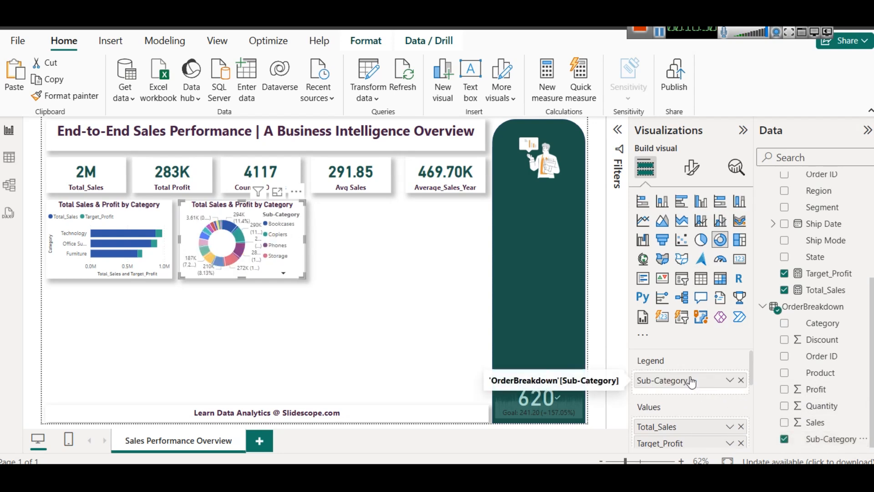
{"action": "left_click", "coordinate": [741, 444]}
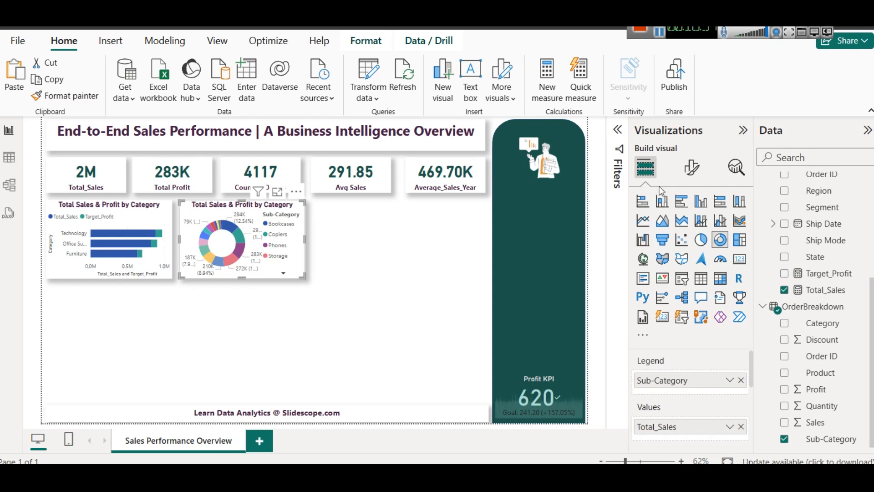
Change the donut chart's title to "Total Sales by Sub-Category"
{"action": "left_click", "coordinate": [691, 167]}
{"action": "left_click", "coordinate": [690, 229]}
{"action": "left_click", "coordinate": [670, 302]}
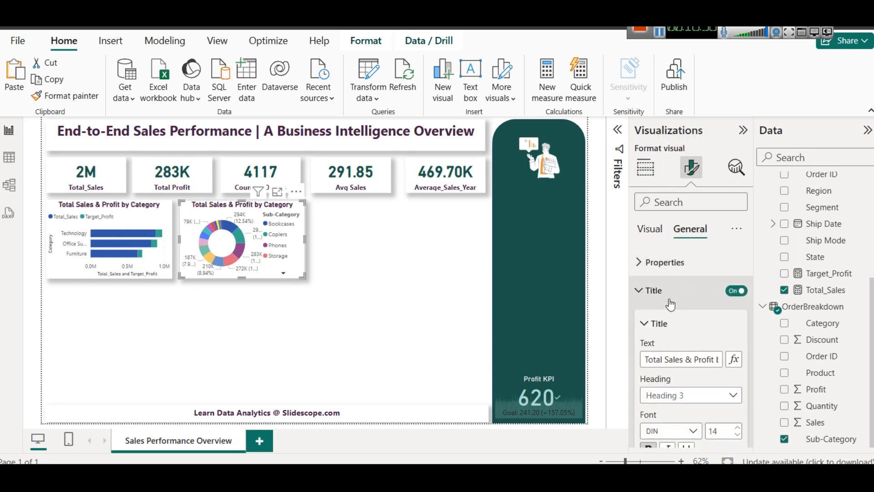
{"action": "mouse_move", "coordinate": [687, 359]}
{"action": "left_mouse_down"}
{"action": "mouse_move", "coordinate": [722, 361]}
{"action": "mouse_move", "coordinate": [677, 363]}
{"action": "left_mouse_up"}
{"action": "key", "text": "BackSpace"}
{"action": "double_click", "coordinate": [701, 359]}
{"action": "type", "text": "Sub"}
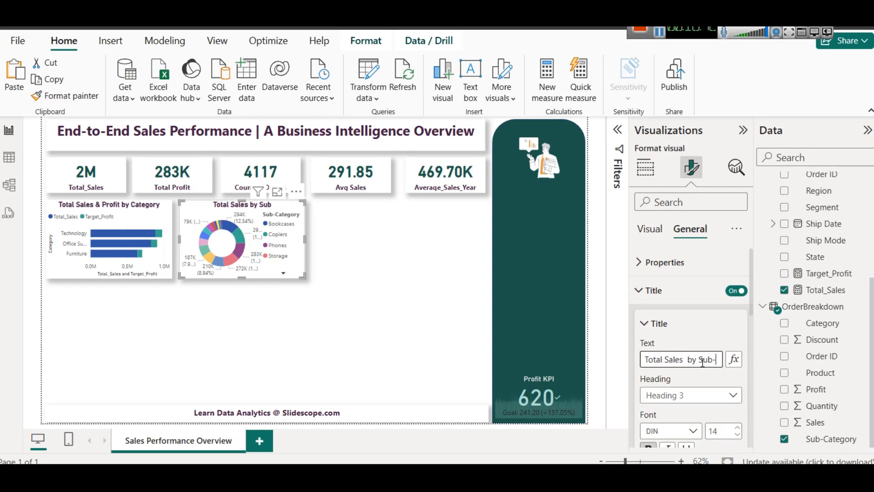
{"action": "type", "text": "-Category"}
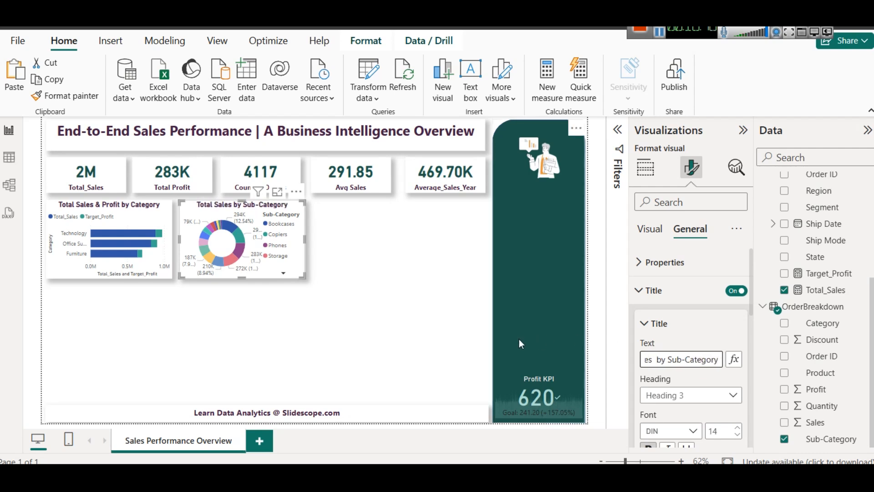
{"action": "mouse_move", "coordinate": [228, 234]}
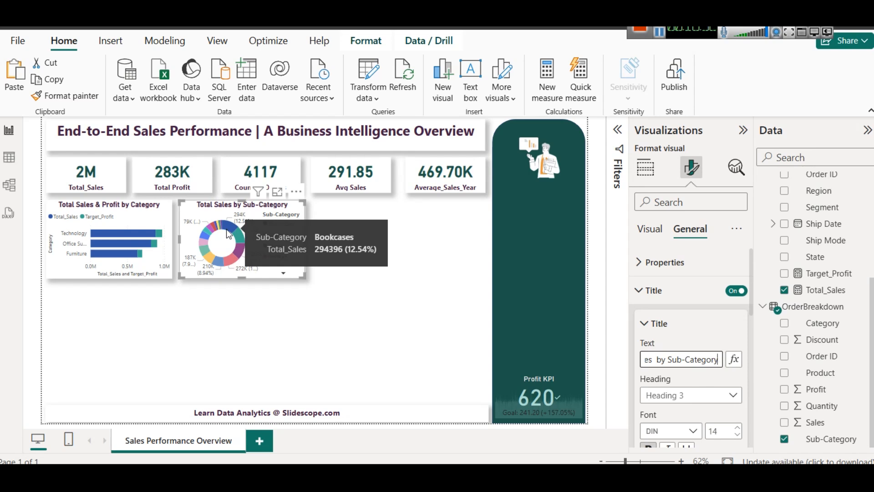
{"action": "left_click", "coordinate": [411, 301]}
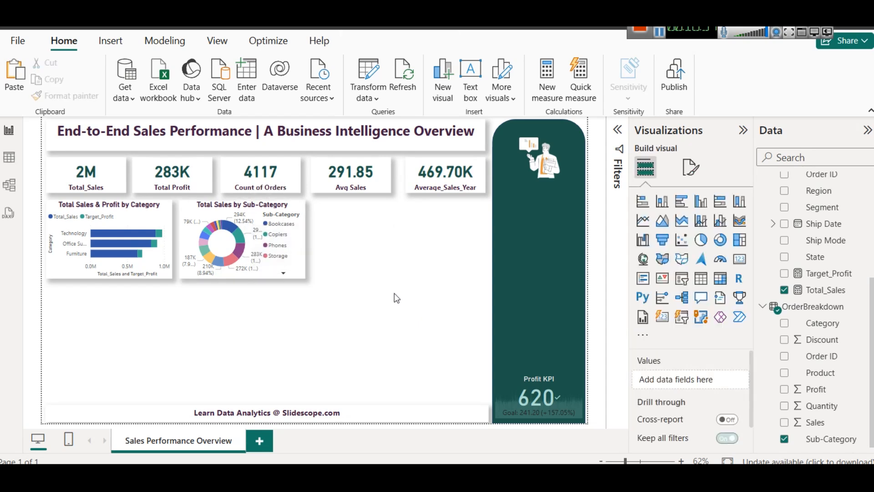
Narrow the donut and bar charts slightly and move the donut chart left to sit close beside the bar chart
{"action": "left_click", "coordinate": [301, 239]}
{"action": "left_click_drag", "start_coordinate": [301, 240], "coordinate": [298, 238]}
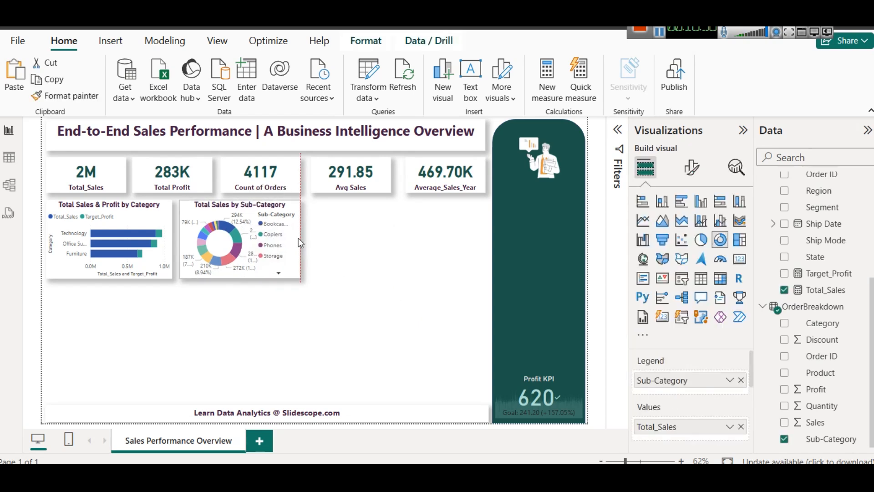
{"action": "left_click", "coordinate": [165, 242]}
{"action": "left_click_drag", "start_coordinate": [163, 242], "coordinate": [152, 242]}
{"action": "left_click_drag", "start_coordinate": [207, 230], "coordinate": [188, 230]}
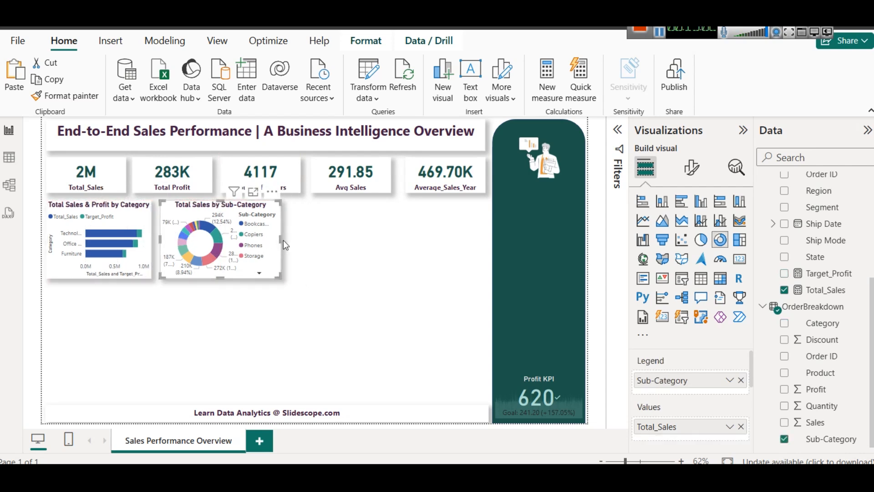
Narrow the donut chart and paste two copies beside it to complete a row of four equally sized charts
{"action": "left_click_drag", "start_coordinate": [280, 241], "coordinate": [267, 241]}
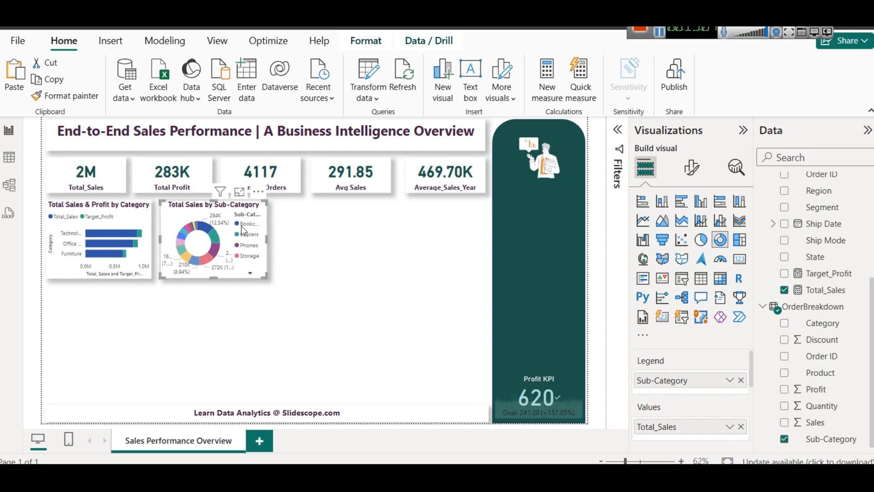
{"action": "key", "text": "ctrl+v"}
{"action": "left_click_drag", "start_coordinate": [252, 221], "coordinate": [356, 217]}
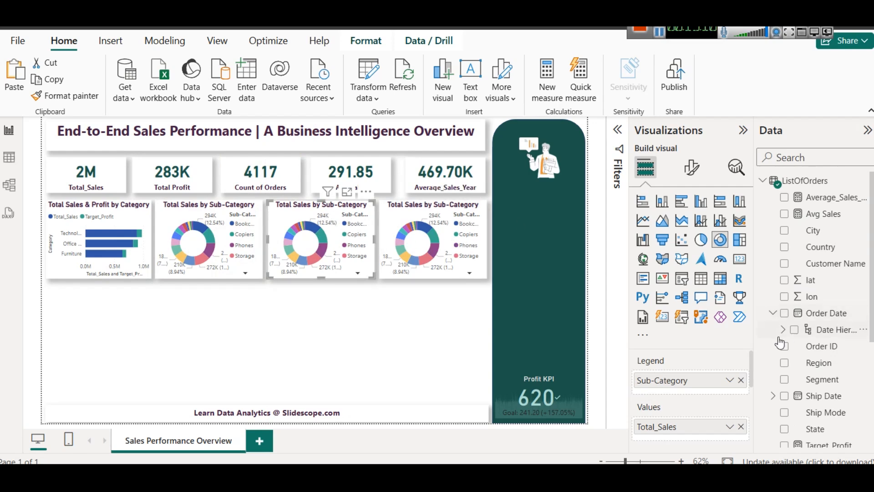
Convert the third chart in the row to a treemap, keeping Sub-Category as category and Total_Sales as values
{"action": "left_click", "coordinate": [735, 246]}
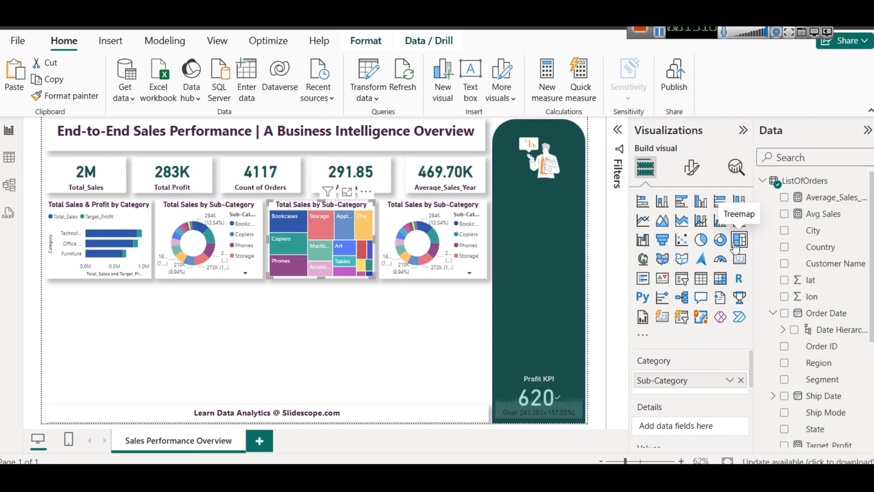
{"action": "scroll", "coordinate": [731, 405], "scroll_direction": "down", "scroll_amount": 2}
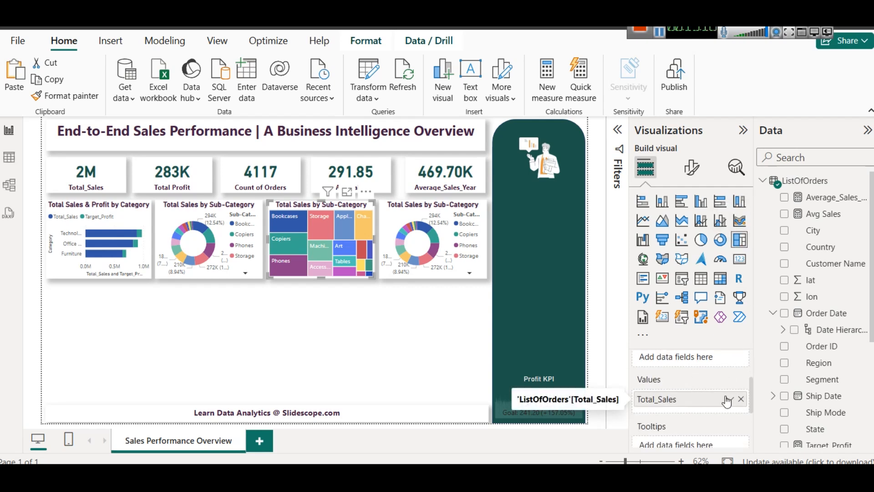
{"action": "scroll", "coordinate": [728, 398], "scroll_direction": "up", "scroll_amount": 2}
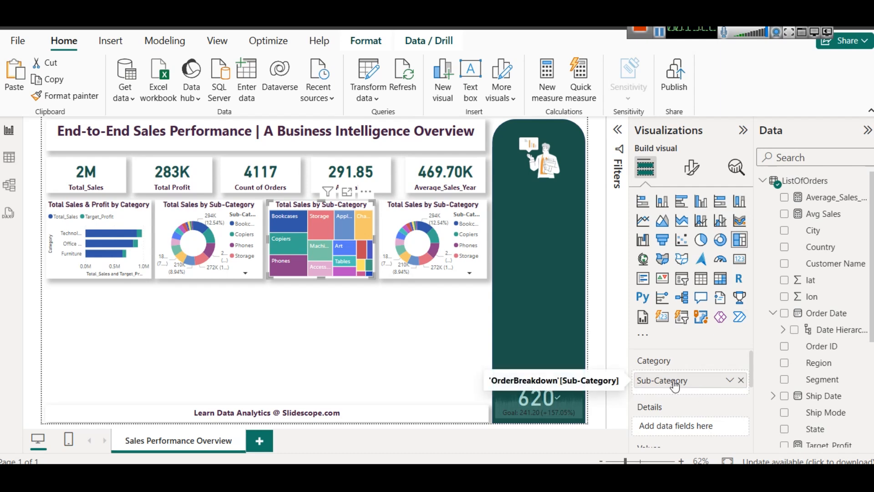
{"action": "scroll", "coordinate": [648, 363], "scroll_direction": "down", "scroll_amount": 2}
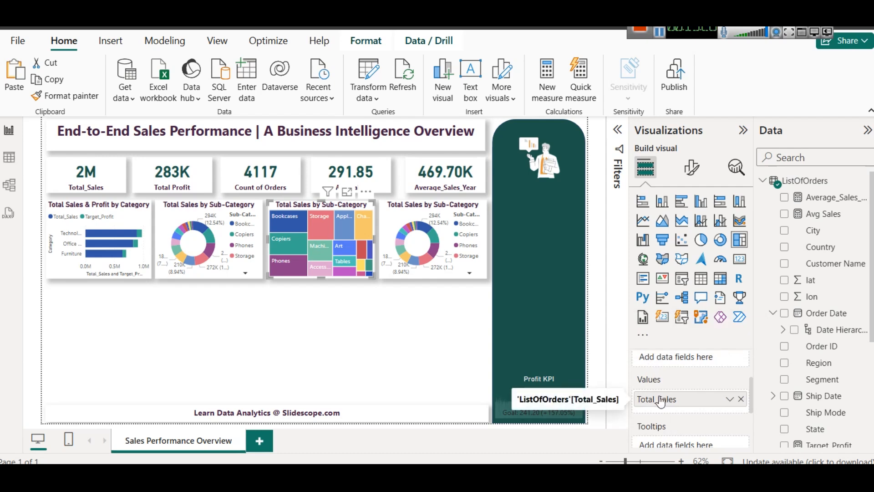
{"action": "scroll", "coordinate": [723, 386], "scroll_direction": "up", "scroll_amount": 2}
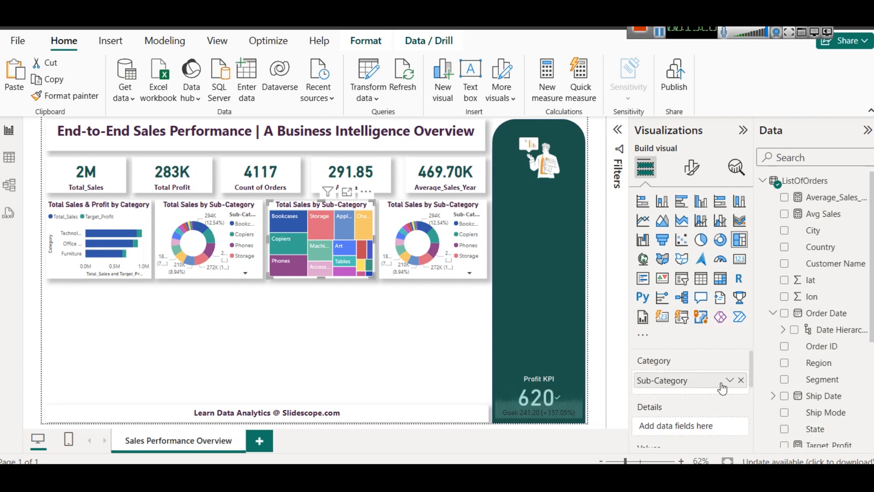
Try Segment instead of Sub-Category as the treemap's category, and undo the change
{"action": "left_click", "coordinate": [741, 380]}
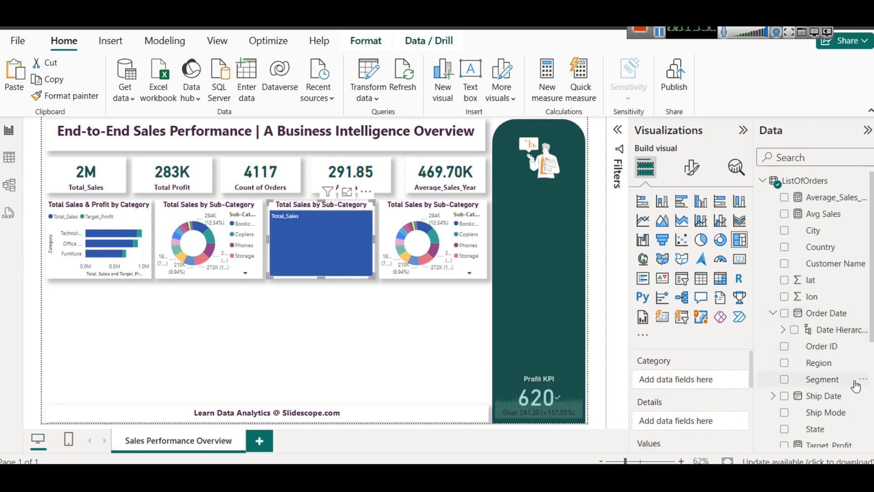
{"action": "left_click_drag", "start_coordinate": [803, 383], "coordinate": [687, 380]}
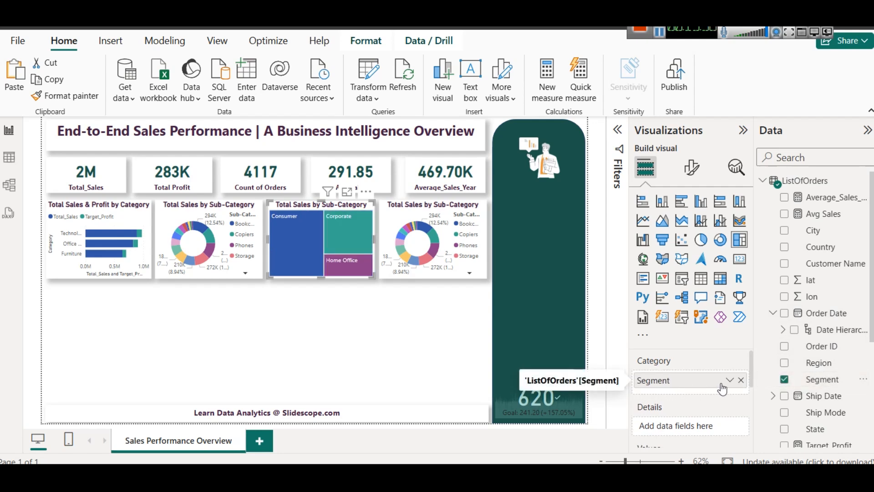
{"action": "left_click", "coordinate": [741, 379]}
{"action": "key", "text": "ctrl+z"}
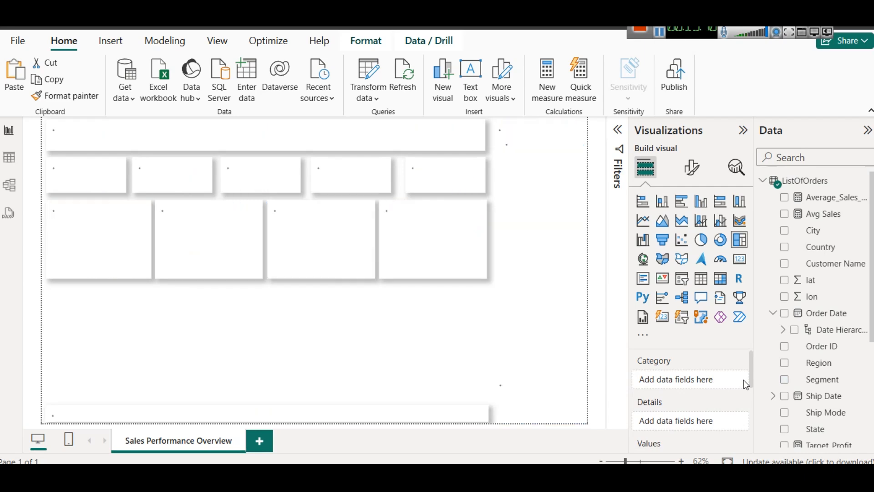
{"action": "left_click", "coordinate": [742, 381]}
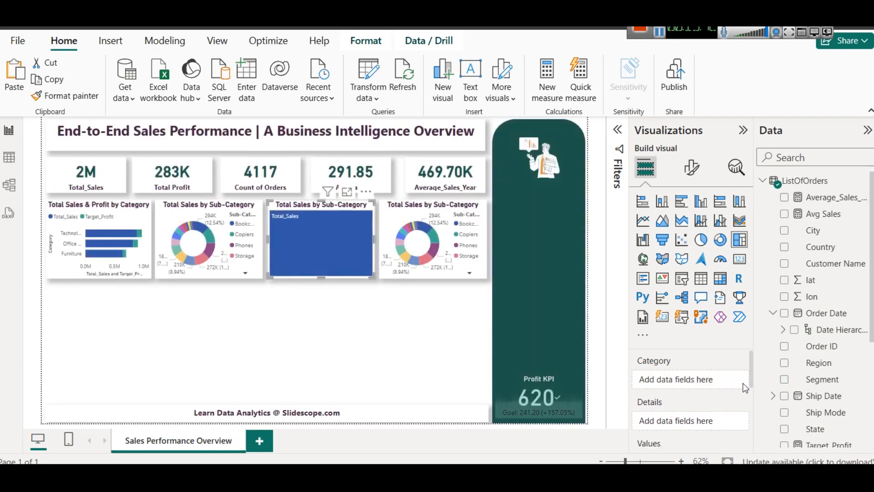
{"action": "key", "text": "ctrl+z"}
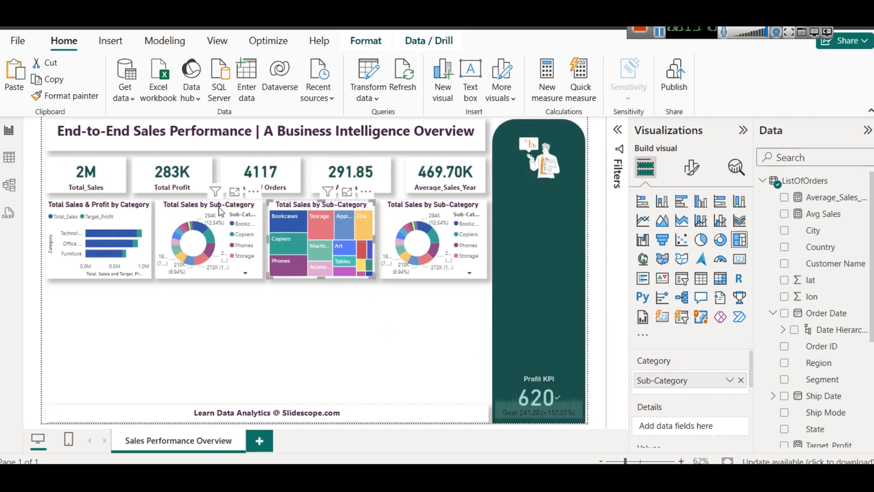
Replace Sub-Category with Segment as the legend of the donut chart beside the bar chart
{"action": "left_click", "coordinate": [223, 220]}
{"action": "left_click", "coordinate": [741, 382]}
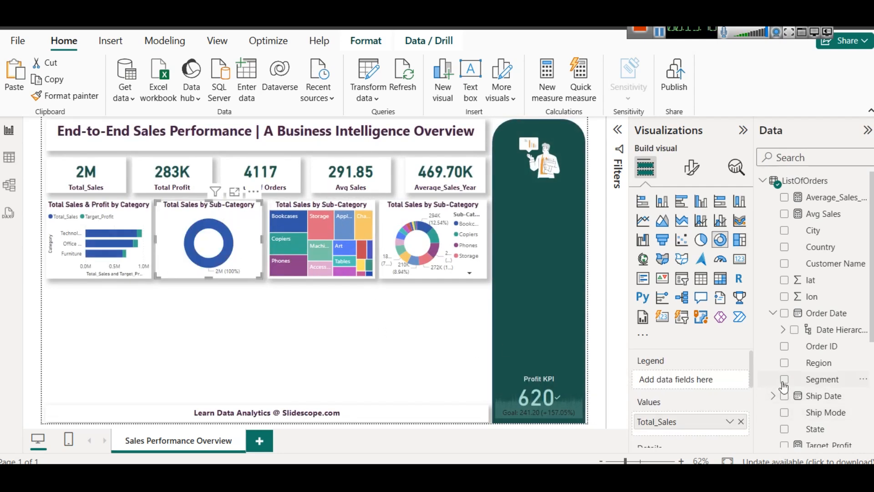
{"action": "left_click_drag", "start_coordinate": [818, 382], "coordinate": [688, 384]}
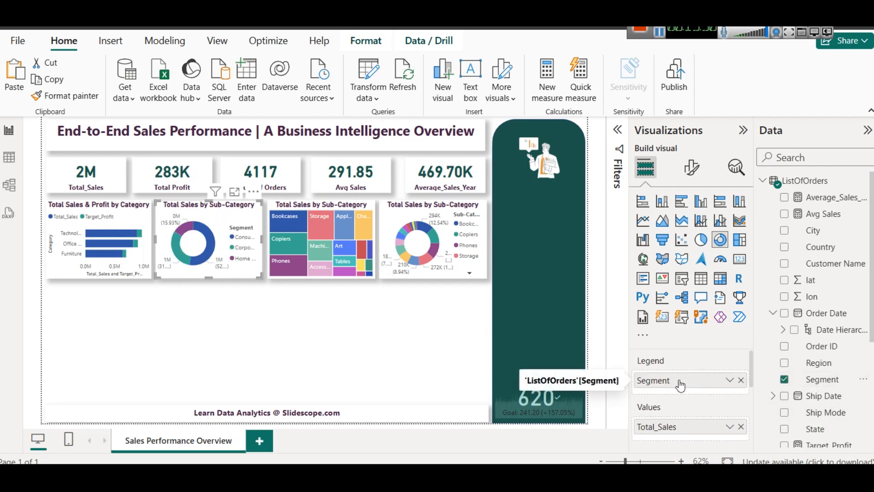
{"action": "mouse_move", "coordinate": [209, 239]}
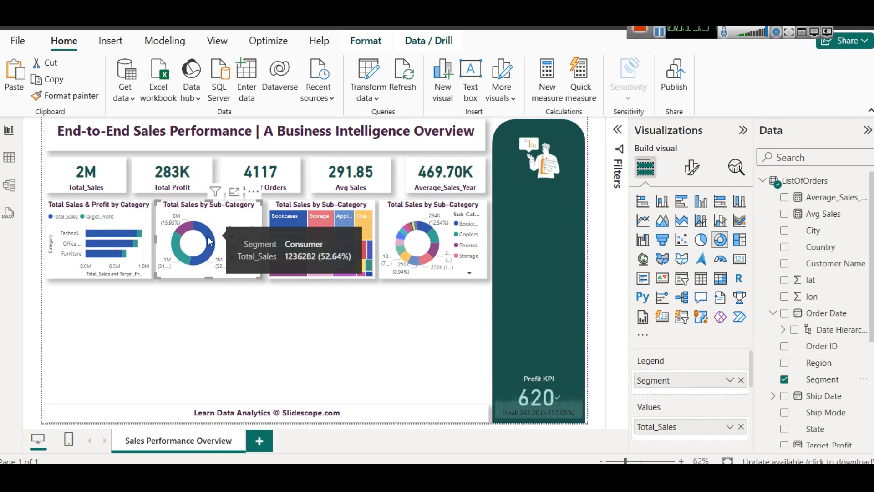
{"action": "left_click", "coordinate": [403, 339]}
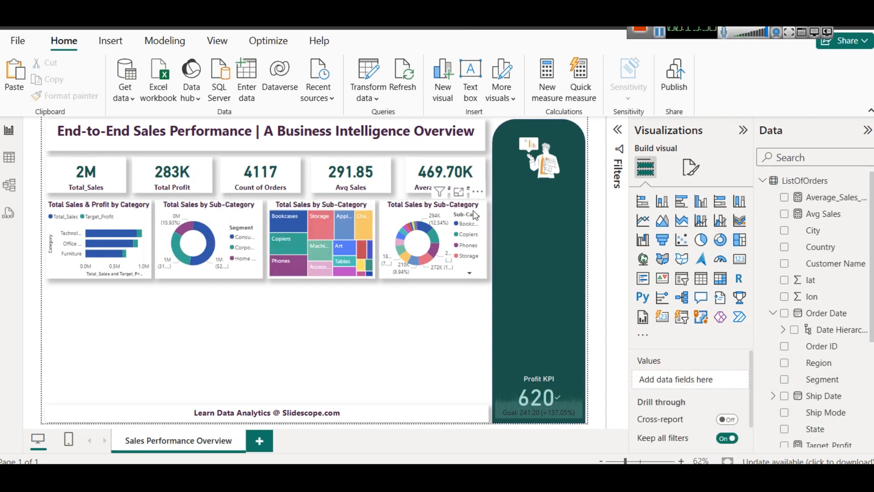
Replace Sub-Category with Region as the legend of the fourth chart and convert it to a pie chart
{"action": "left_click", "coordinate": [453, 207]}
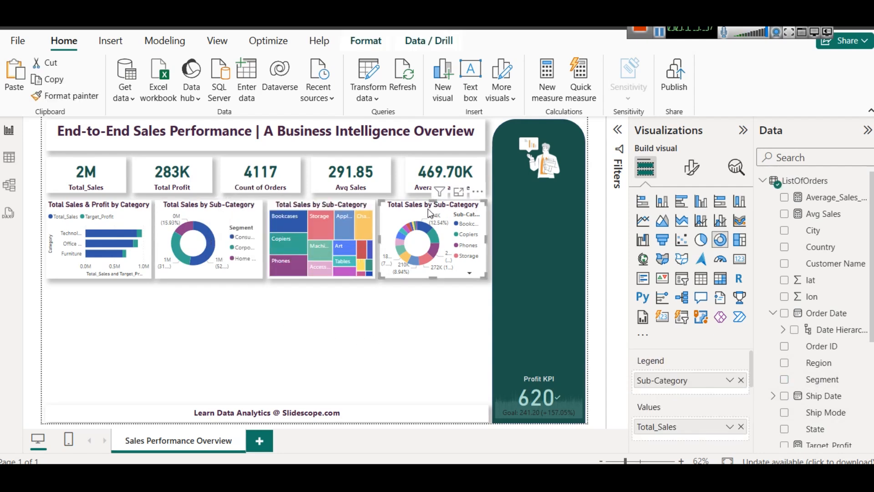
{"action": "left_click", "coordinate": [741, 380]}
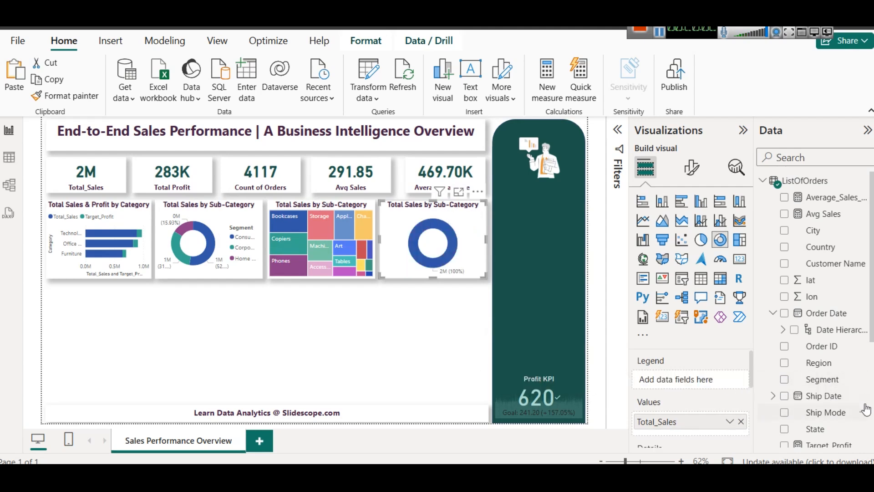
{"action": "left_click_drag", "start_coordinate": [819, 363], "coordinate": [703, 383]}
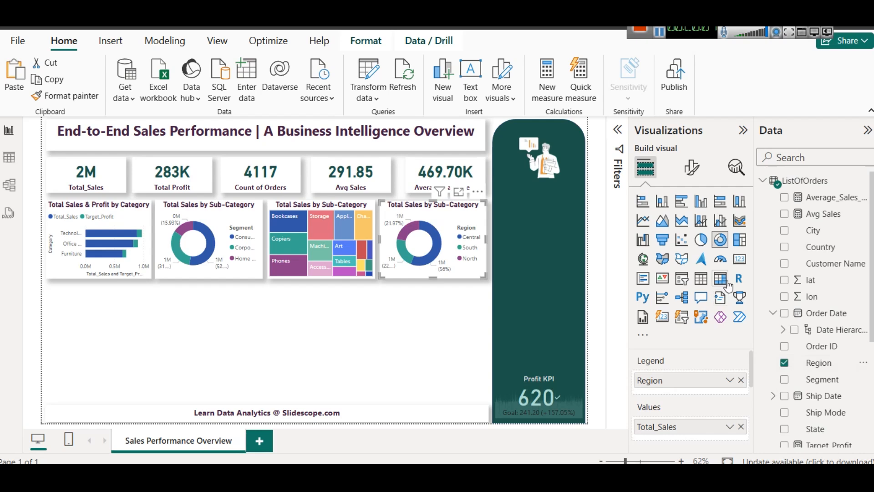
{"action": "left_click", "coordinate": [706, 242]}
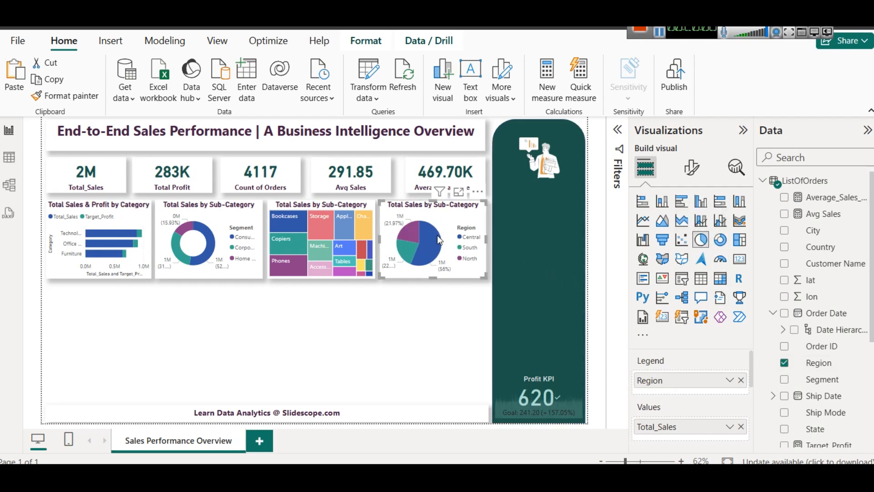
{"action": "mouse_move", "coordinate": [423, 248]}
{"action": "left_click", "coordinate": [423, 315]}
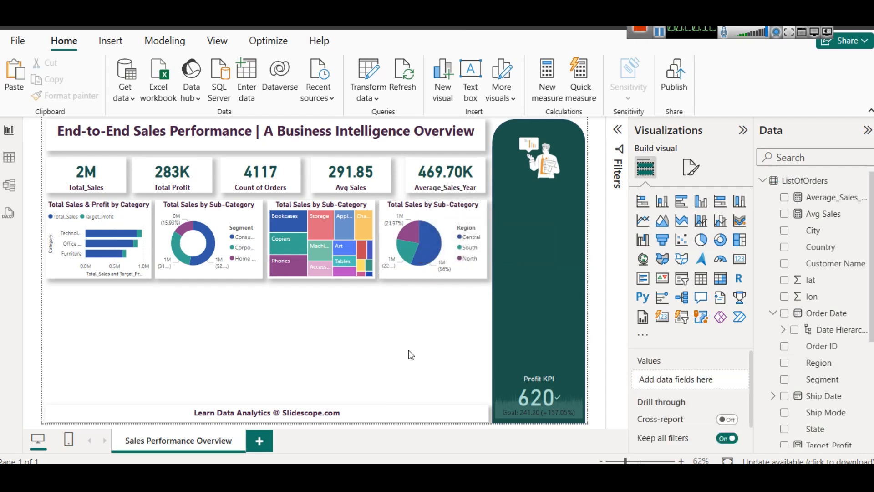
Extend the bottom edges of all four charts in the row slightly downward to the same height
{"action": "left_click", "coordinate": [108, 277]}
{"action": "left_click_drag", "start_coordinate": [100, 279], "coordinate": [99, 285]}
{"action": "left_click", "coordinate": [203, 272]}
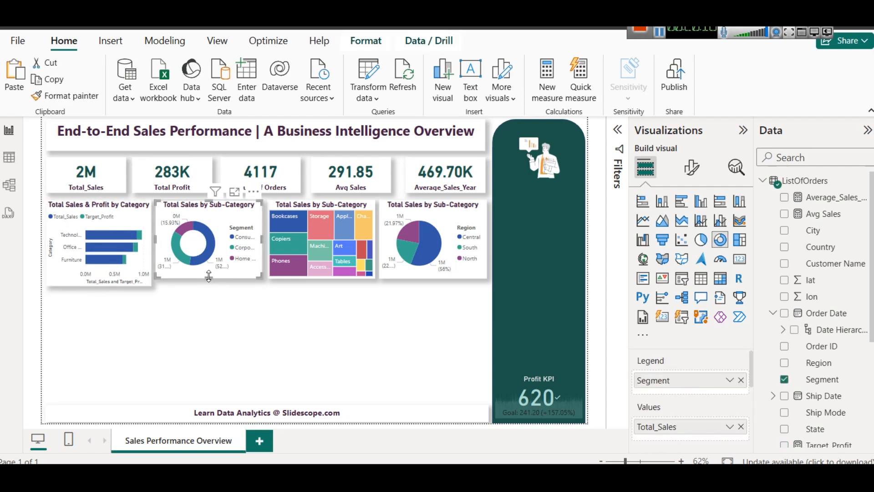
{"action": "left_click_drag", "start_coordinate": [207, 279], "coordinate": [208, 285]}
{"action": "left_click", "coordinate": [321, 281]}
{"action": "left_click", "coordinate": [322, 272]}
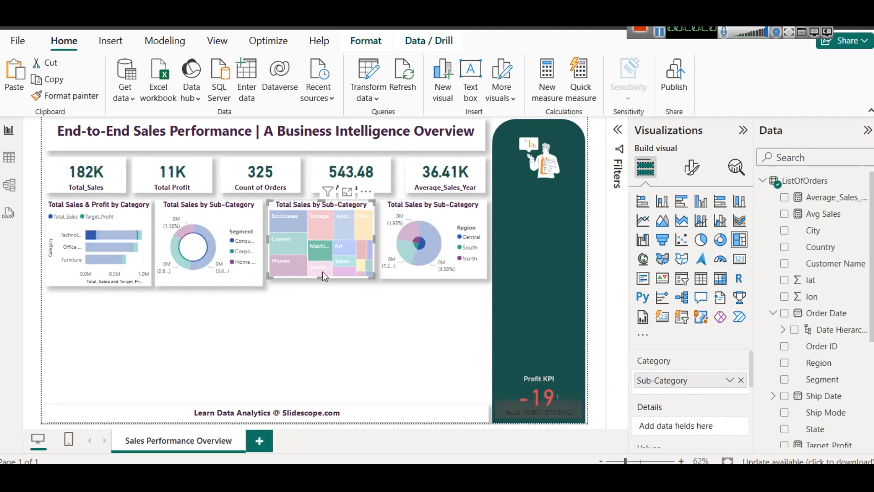
{"action": "left_click", "coordinate": [322, 269]}
{"action": "left_click_drag", "start_coordinate": [322, 276], "coordinate": [321, 285]}
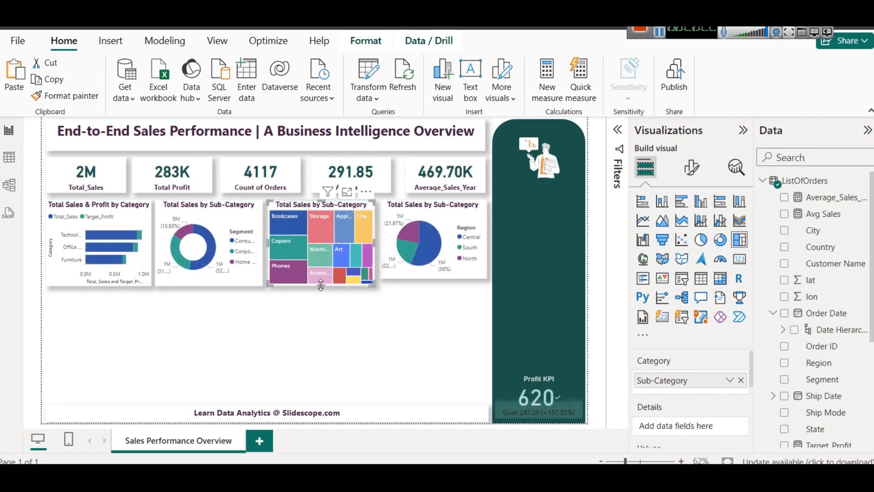
{"action": "left_click", "coordinate": [414, 280]}
{"action": "left_click", "coordinate": [436, 276]}
{"action": "left_click_drag", "start_coordinate": [433, 277], "coordinate": [432, 285]}
{"action": "left_click", "coordinate": [412, 336]}
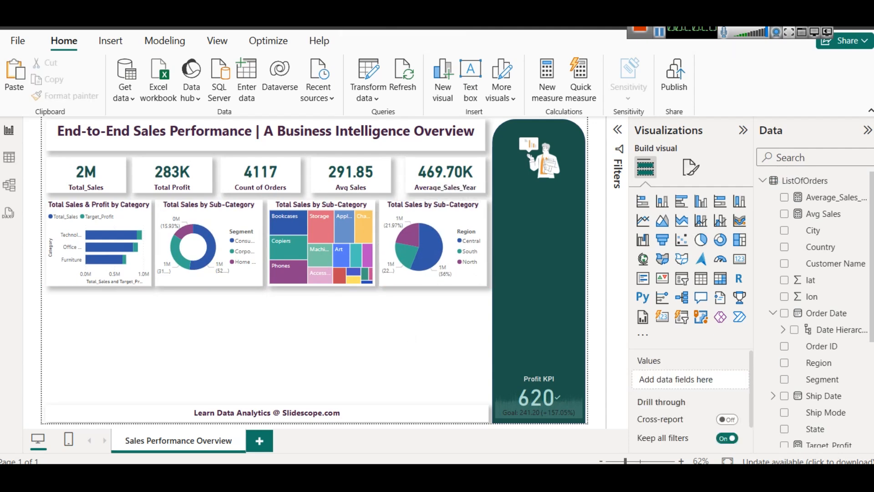
Duplicate the Region pie chart and place the copy directly below the original
{"action": "scroll", "coordinate": [845, 356], "scroll_direction": "down", "scroll_amount": 4}
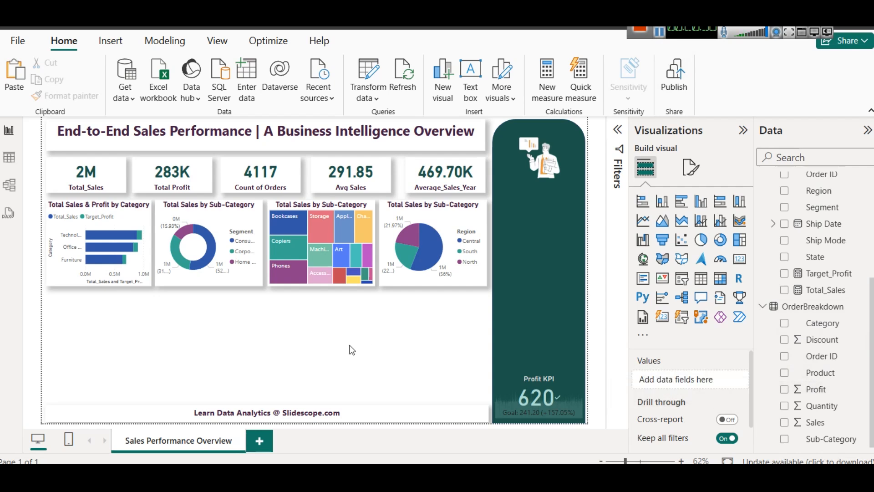
{"action": "left_click", "coordinate": [437, 213]}
{"action": "left_click_drag", "start_coordinate": [437, 213], "coordinate": [431, 297]}
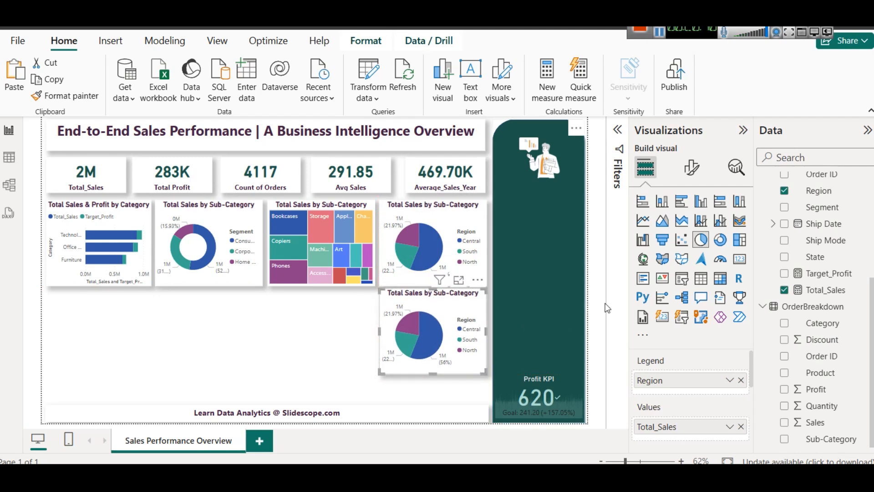
Convert the copied pie chart to a clustered bar chart with Product on the Y-axis and stretch it down toward the footer
{"action": "left_click", "coordinate": [681, 204]}
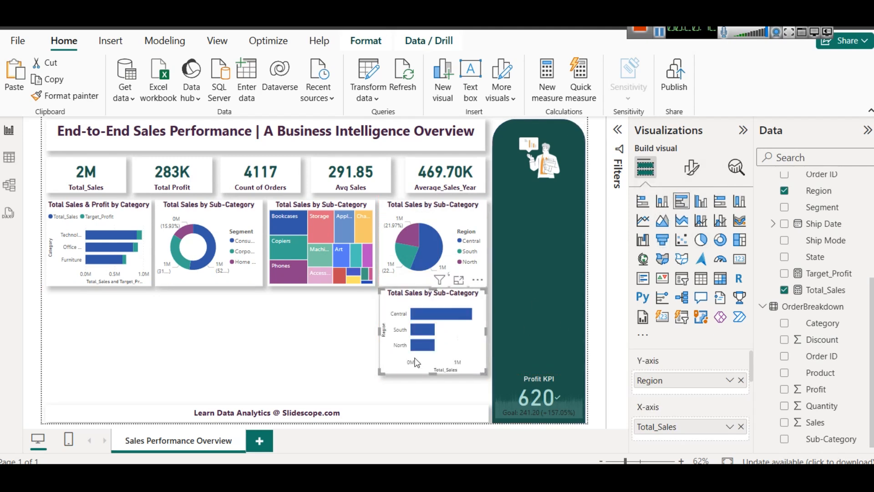
{"action": "left_click", "coordinate": [741, 380]}
{"action": "left_click_drag", "start_coordinate": [852, 374], "coordinate": [718, 379]}
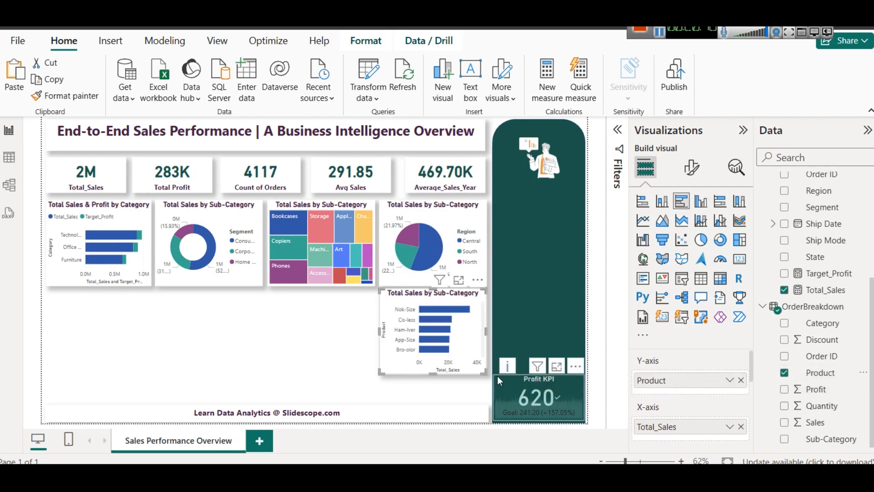
{"action": "left_click_drag", "start_coordinate": [435, 374], "coordinate": [438, 399]}
{"action": "left_click", "coordinate": [328, 355]}
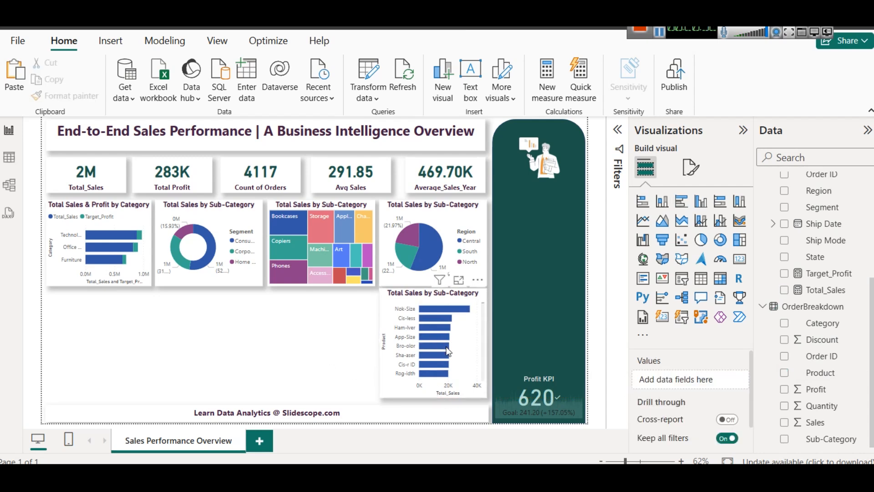
Retitle the Segment donut chart as "Total Sales by Segment" and remove the extra space before "by"
{"action": "left_click", "coordinate": [447, 294]}
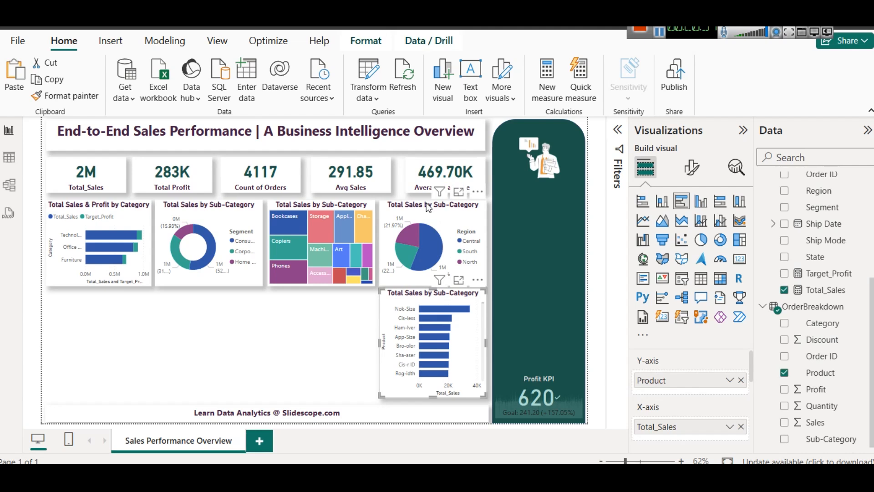
{"action": "left_click", "coordinate": [194, 216]}
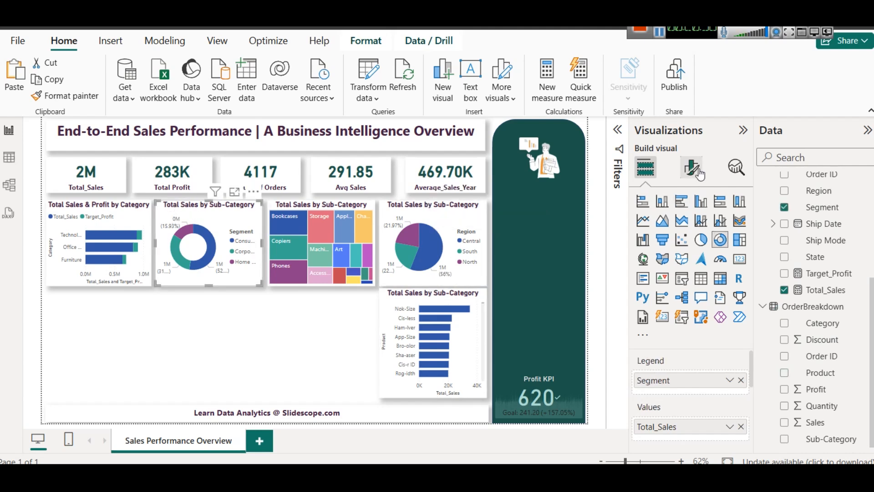
{"action": "left_click", "coordinate": [692, 167]}
{"action": "left_click", "coordinate": [690, 229]}
{"action": "left_click", "coordinate": [685, 291]}
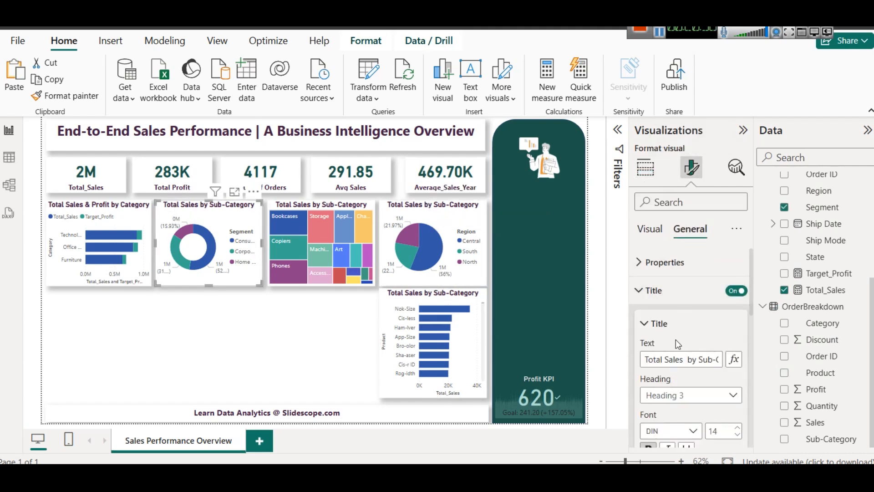
{"action": "left_click_drag", "start_coordinate": [704, 358], "coordinate": [749, 364]}
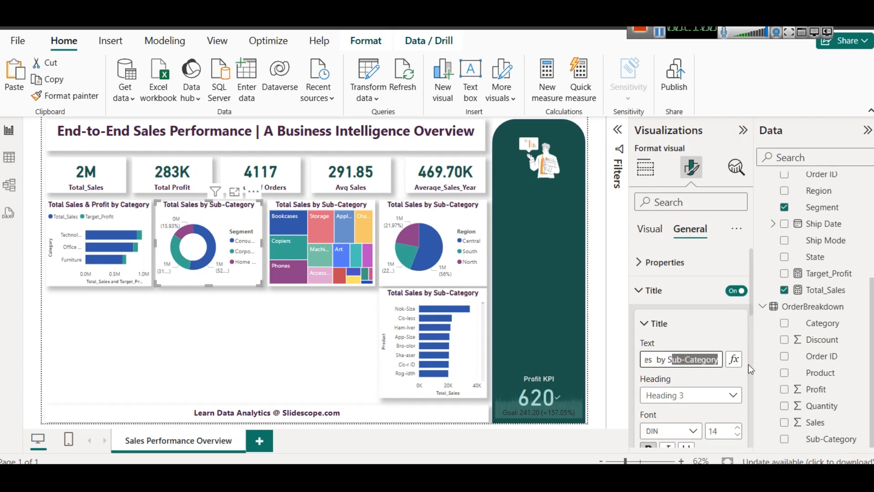
{"action": "key", "text": "BackSpace"}
{"action": "key", "text": "BackSpace"}
{"action": "type", "text": "S"}
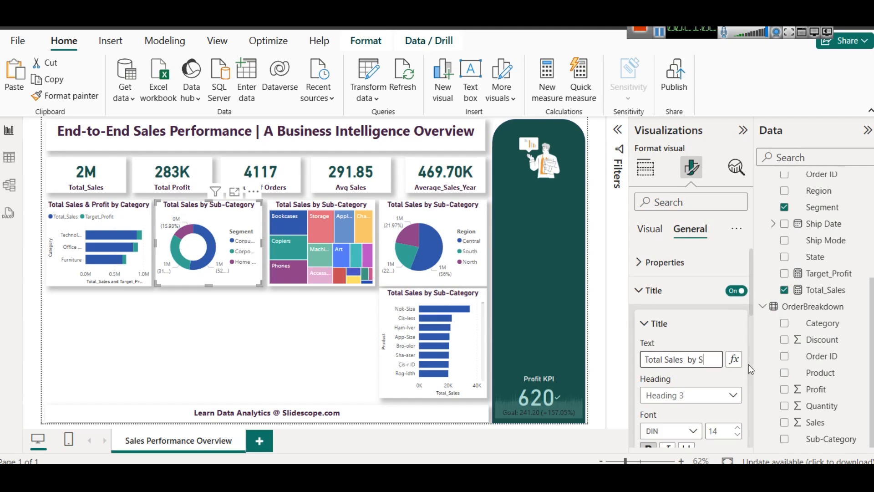
{"action": "type", "text": "egment"}
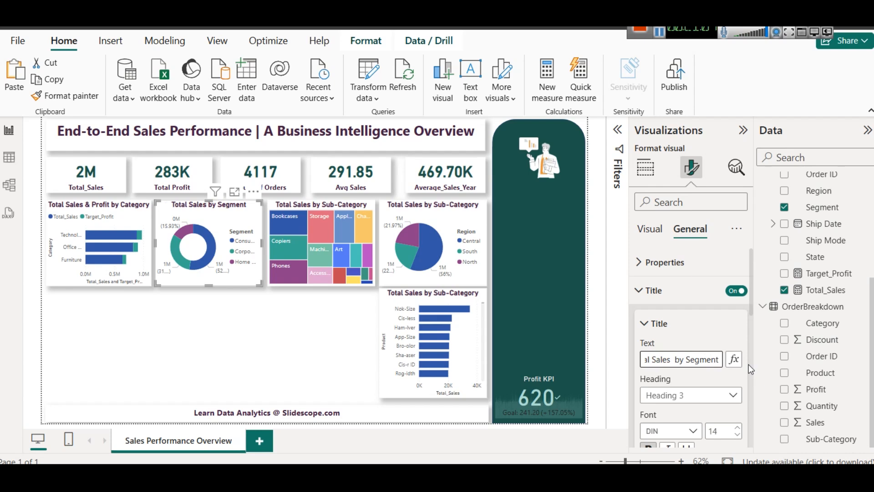
{"action": "left_click", "coordinate": [674, 360]}
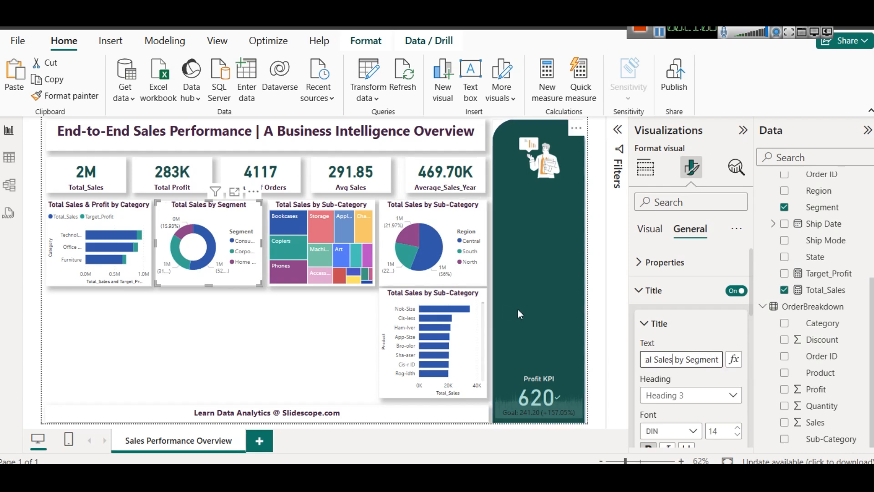
Retitle the Region pie chart as "Total Sales by Region" with single spacing between the words
{"action": "left_click", "coordinate": [282, 204]}
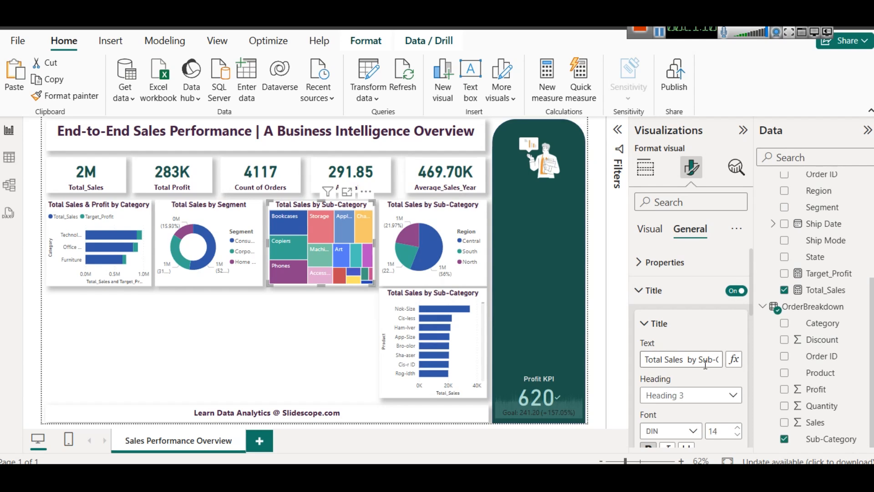
{"action": "left_click", "coordinate": [449, 209]}
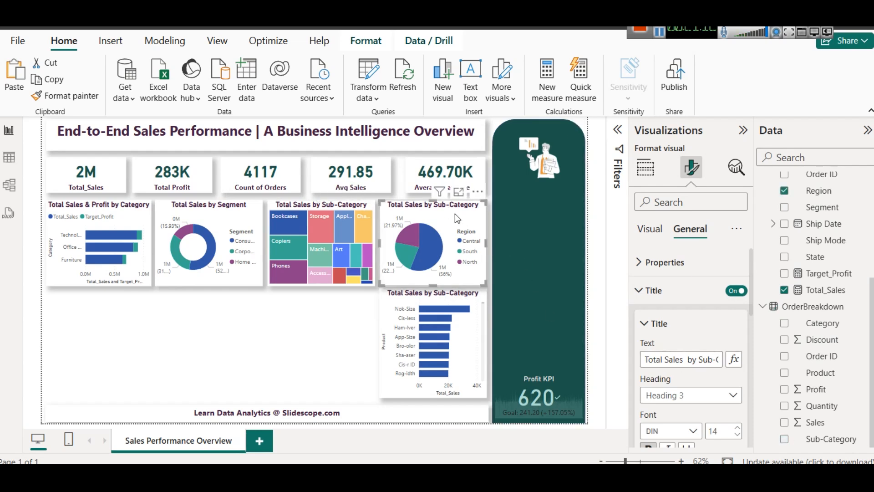
{"action": "left_click_drag", "start_coordinate": [697, 360], "coordinate": [749, 360]}
{"action": "type", "text": "R"}
{"action": "key", "text": "BackSpace"}
{"action": "type", "text": "Regio"}
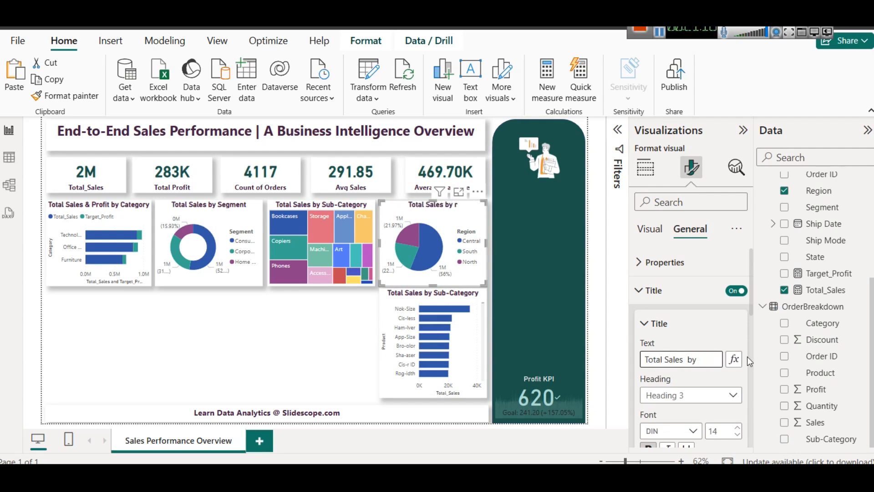
{"action": "type", "text": "n"}
{"action": "key", "text": "ctrl+Left"}
{"action": "key", "text": "ctrl+Left"}
{"action": "key", "text": "BackSpace"}
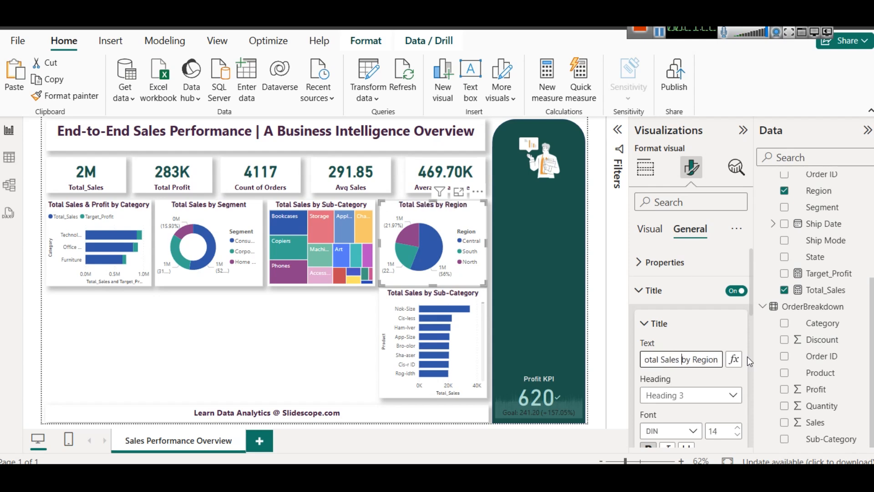
Retitle the product bar chart as "Total Sales by Prouduct"
{"action": "left_click", "coordinate": [466, 297]}
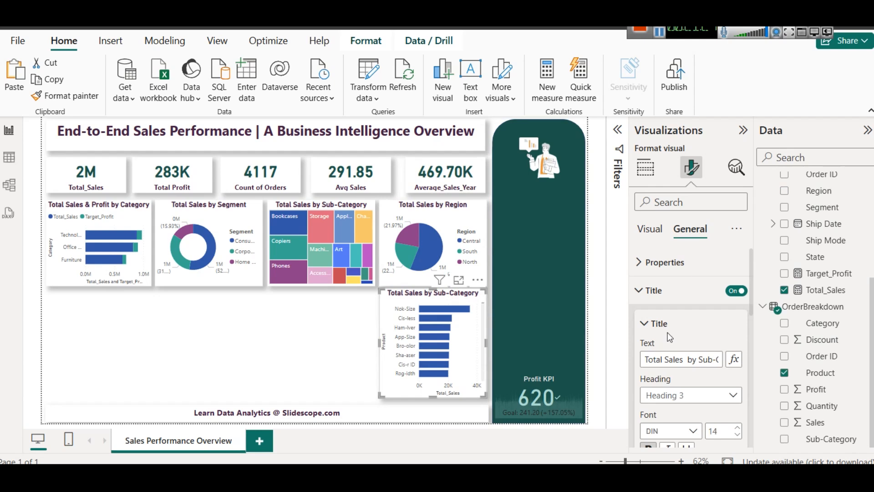
{"action": "left_click_drag", "start_coordinate": [697, 359], "coordinate": [761, 360]}
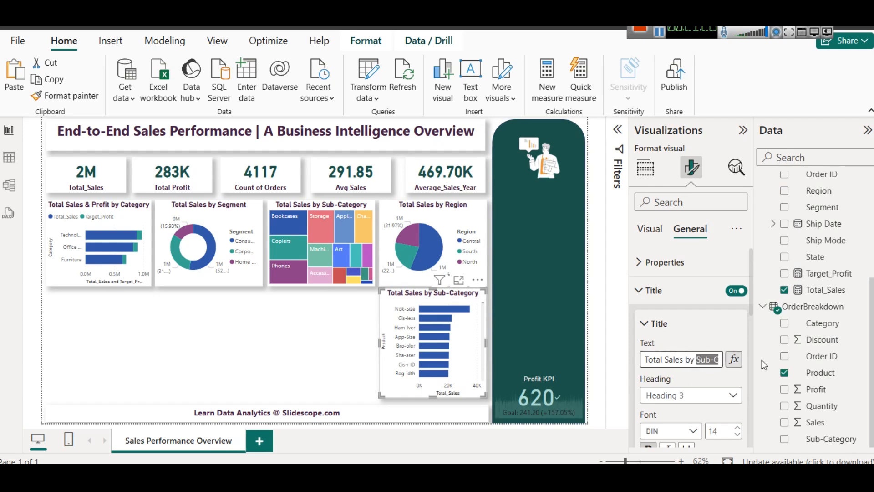
{"action": "type", "text": "P"}
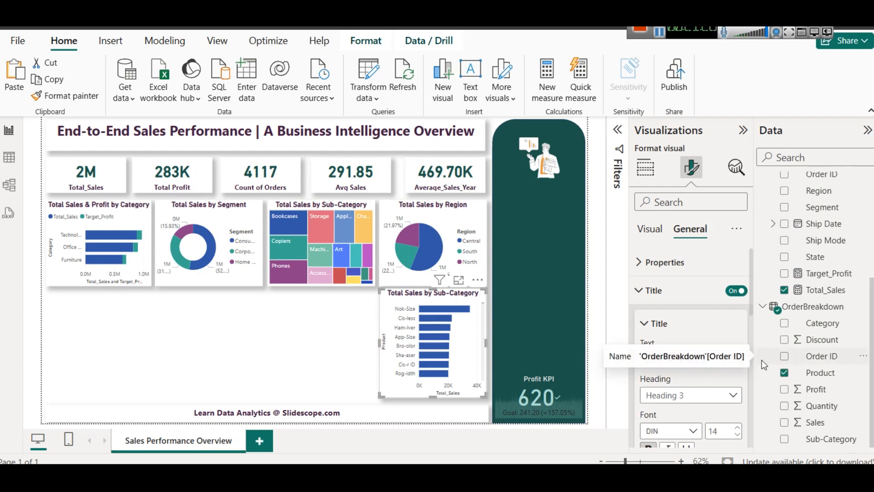
{"action": "type", "text": "rouduct"}
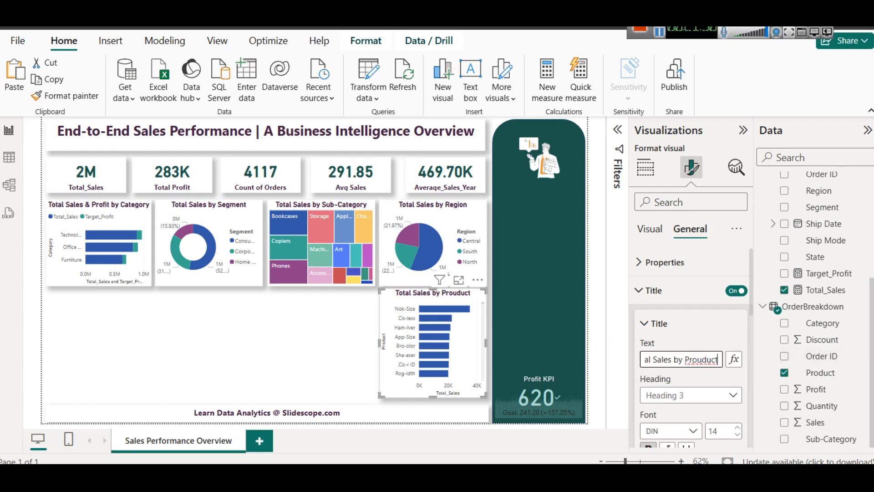
{"action": "left_click", "coordinate": [658, 33]}
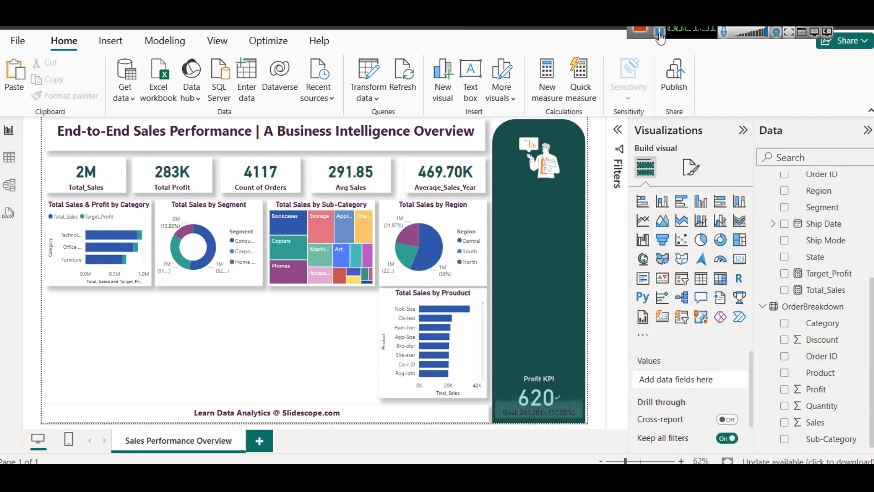
Filter the product bar chart with a Top N filter showing the top 5 products by Total_Sales
{"action": "left_click", "coordinate": [437, 299]}
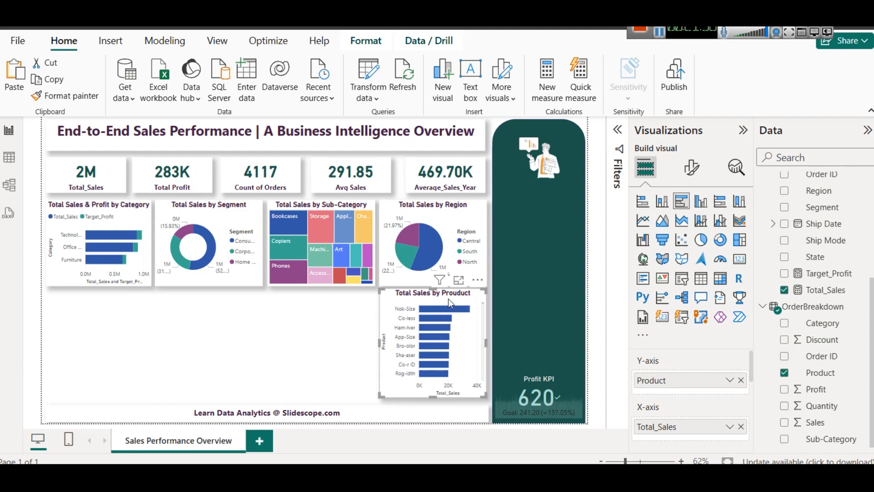
{"action": "left_click", "coordinate": [618, 130]}
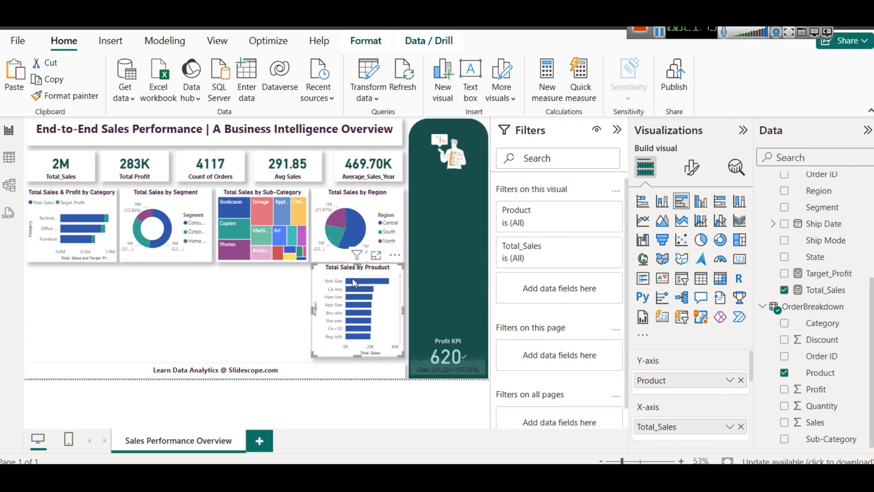
{"action": "left_click", "coordinate": [595, 211]}
{"action": "left_click", "coordinate": [542, 263]}
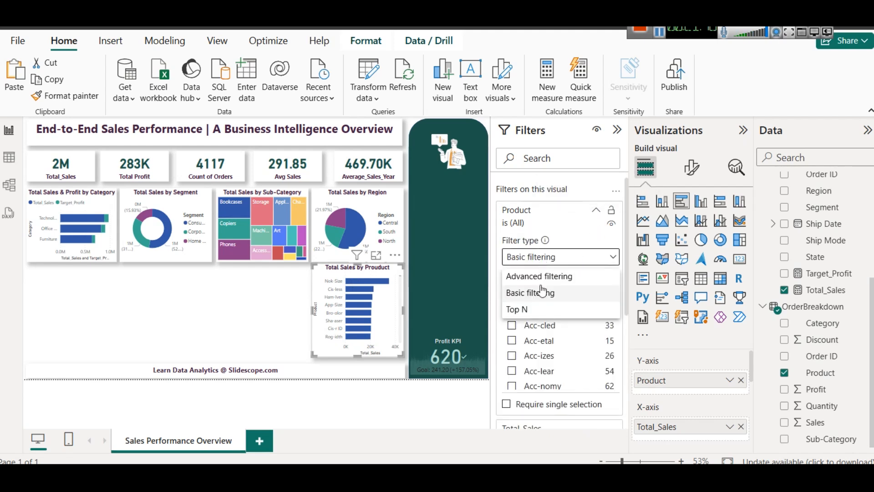
{"action": "left_click", "coordinate": [518, 313]}
{"action": "left_click", "coordinate": [588, 292]}
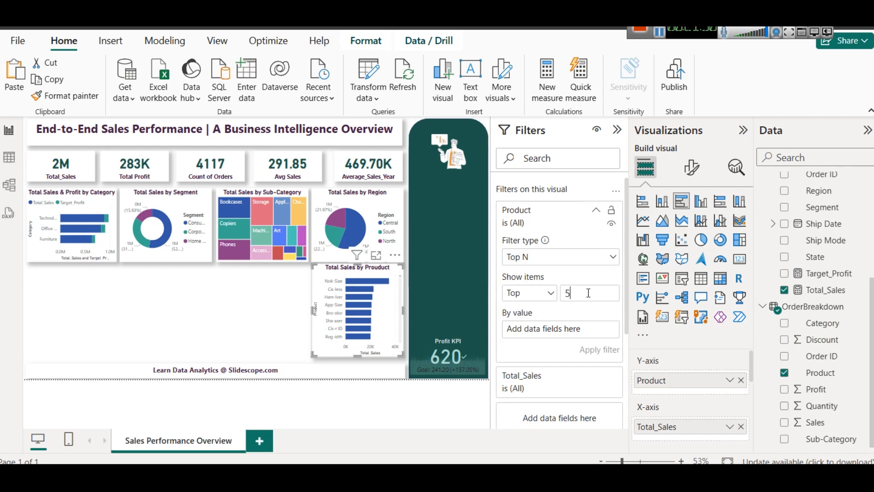
{"action": "left_click_drag", "start_coordinate": [825, 290], "coordinate": [586, 334]}
{"action": "left_click", "coordinate": [603, 348]}
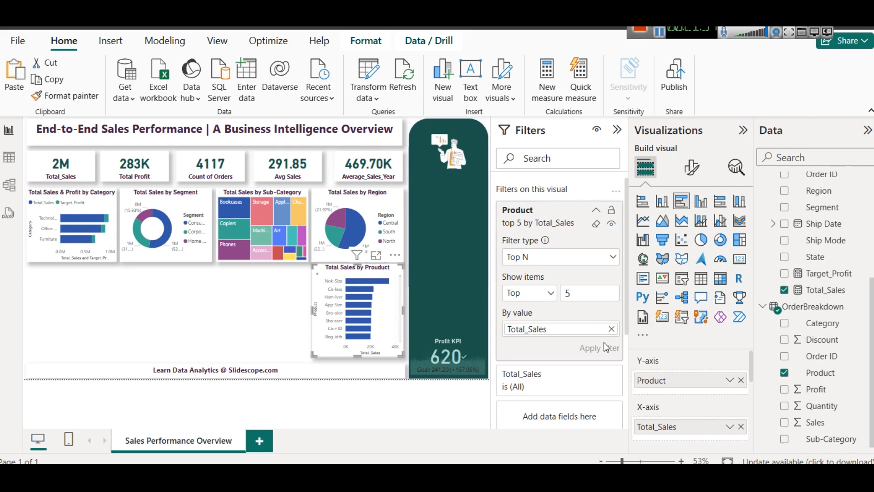
{"action": "left_click", "coordinate": [617, 130]}
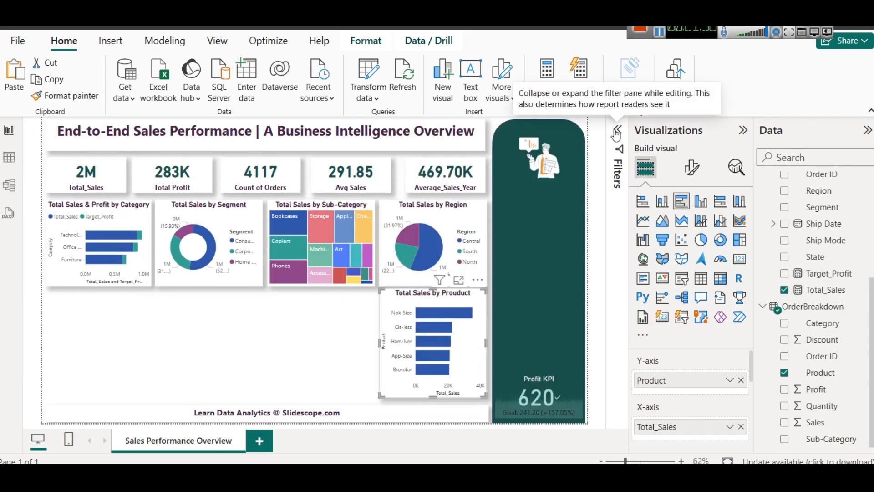
Turn on data labels for the product bar chart
{"action": "left_click", "coordinate": [689, 178]}
{"action": "scroll", "coordinate": [673, 392], "scroll_direction": "down", "scroll_amount": 2}
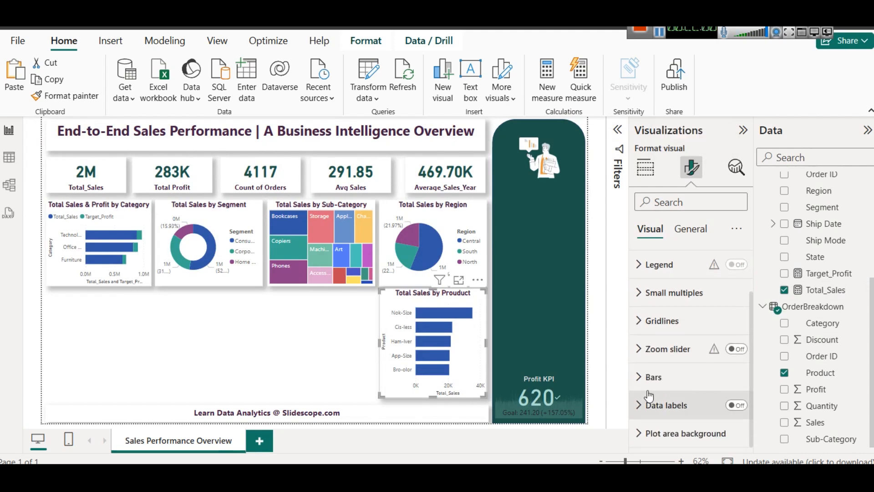
{"action": "left_click", "coordinate": [741, 404]}
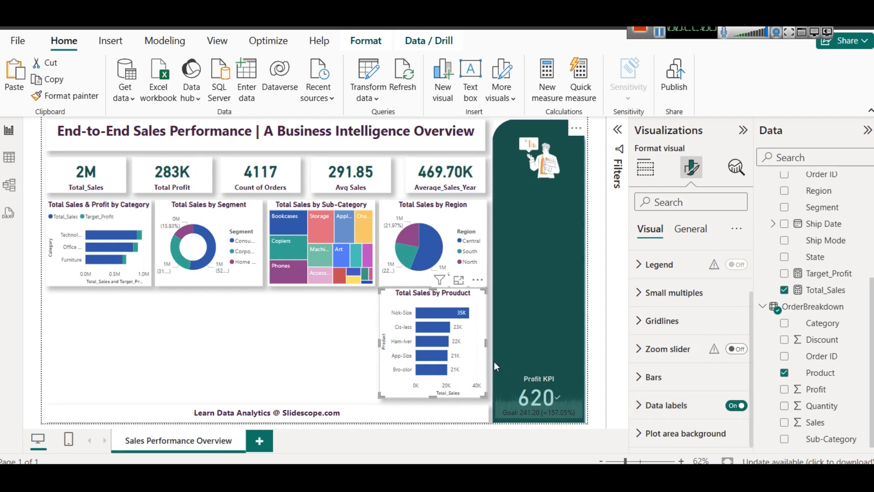
{"action": "left_click", "coordinate": [354, 327]}
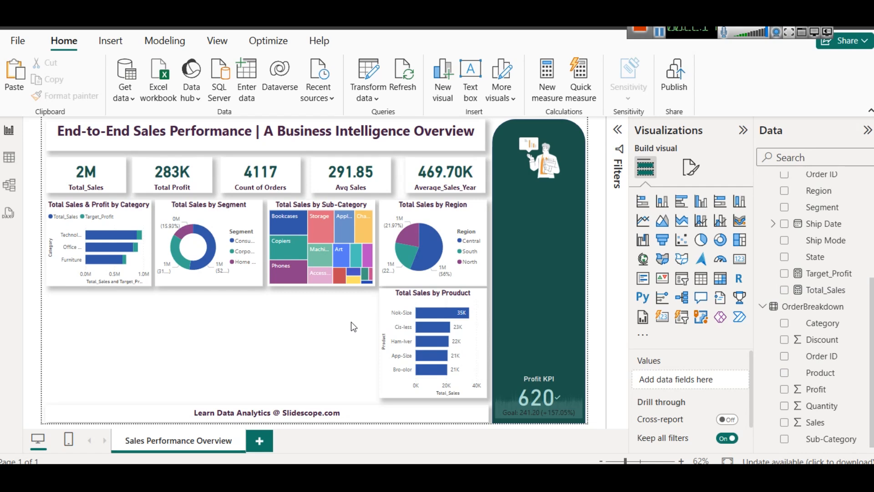
Nudge the product bar chart slightly down to leave a gap below the Region pie chart
{"action": "left_click", "coordinate": [421, 299]}
{"action": "key", "text": "Down"}
{"action": "key", "text": "Down"}
{"action": "key", "text": "Down"}
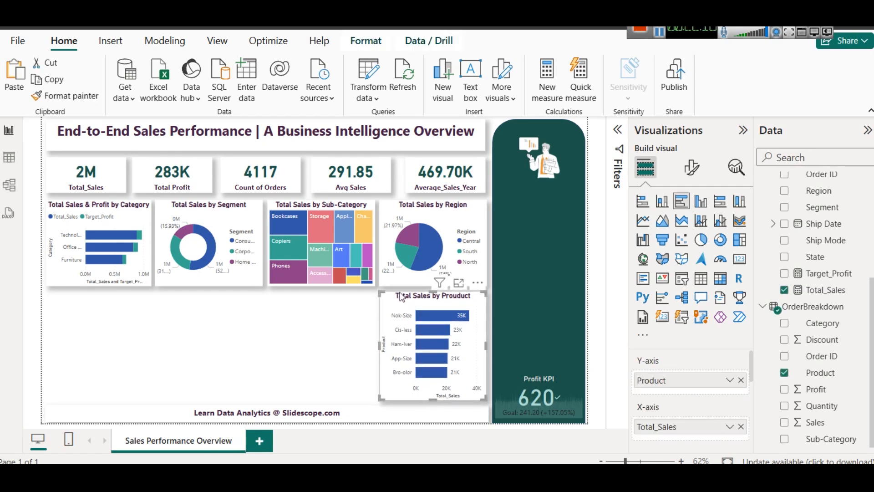
{"action": "left_click", "coordinate": [301, 323]}
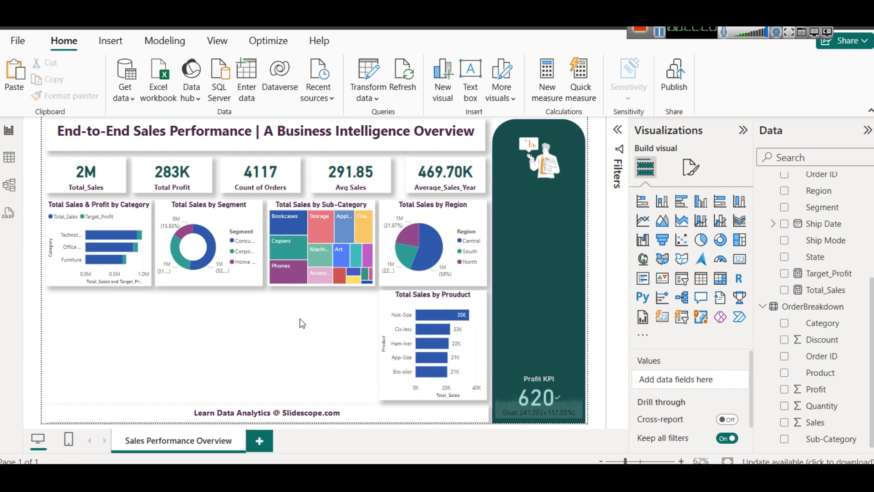
Duplicate the product bar chart and place the copy directly below the category chart
{"action": "left_click", "coordinate": [411, 302]}
{"action": "key", "text": "ctrl+c"}
{"action": "key", "text": "ctrl+v"}
{"action": "left_click_drag", "start_coordinate": [410, 302], "coordinate": [74, 299]}
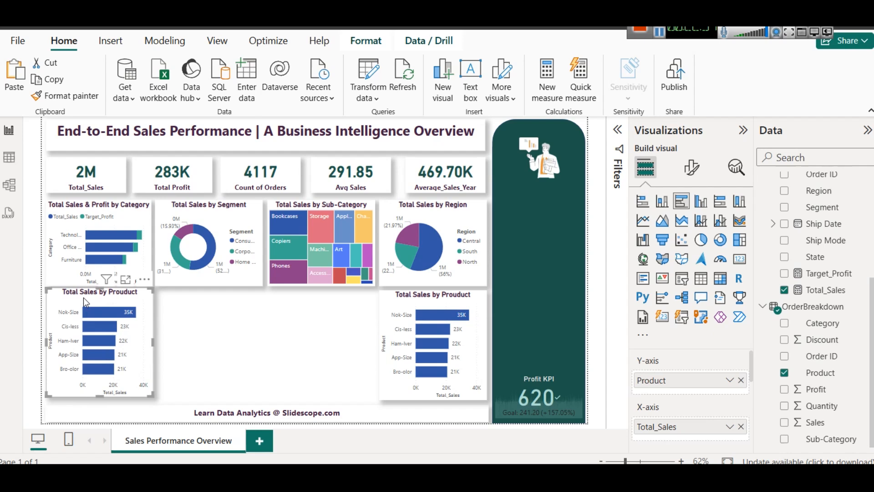
Convert the copied chart to a clustered column chart and widen it to span beneath the category and segment charts
{"action": "left_click", "coordinate": [702, 207]}
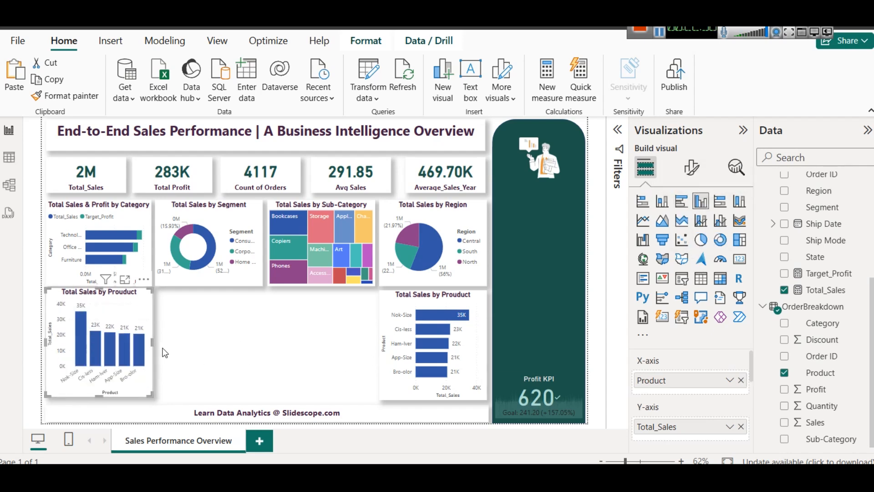
{"action": "left_click_drag", "start_coordinate": [152, 341], "coordinate": [261, 337]}
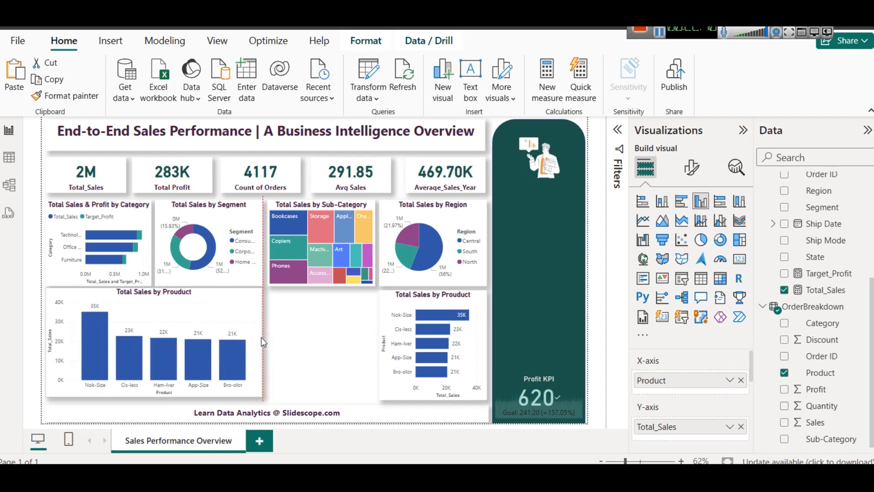
Replace the column chart's fields with Sub-Category on the X-axis and Profit on the Y-axis
{"action": "left_click_drag", "start_coordinate": [742, 380], "coordinate": [623, 385]}
{"action": "left_click_drag", "start_coordinate": [824, 439], "coordinate": [736, 382]}
{"action": "left_click", "coordinate": [740, 427]}
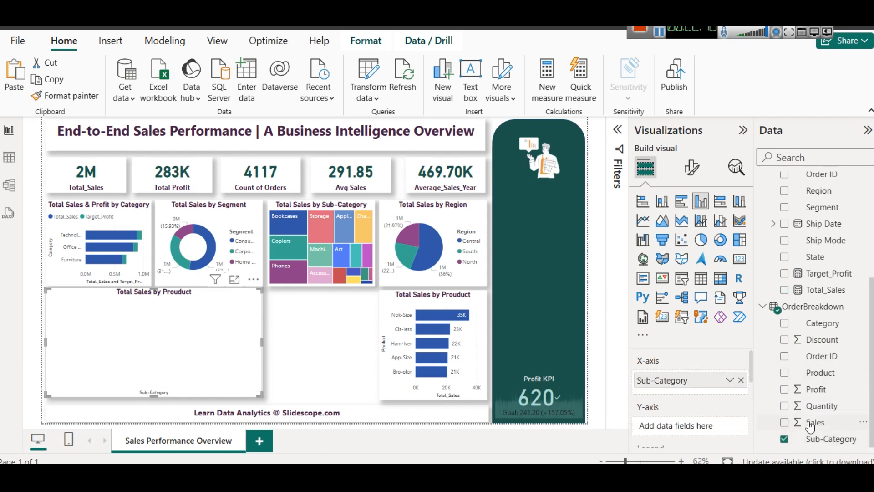
{"action": "left_click_drag", "start_coordinate": [819, 389], "coordinate": [700, 425]}
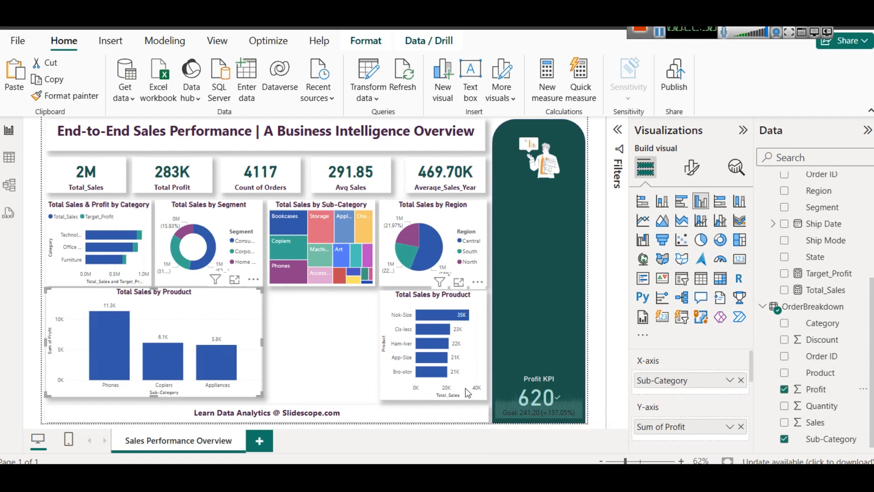
Remove the top 5 Product filter from the sub-category profit column chart
{"action": "left_click", "coordinate": [620, 133]}
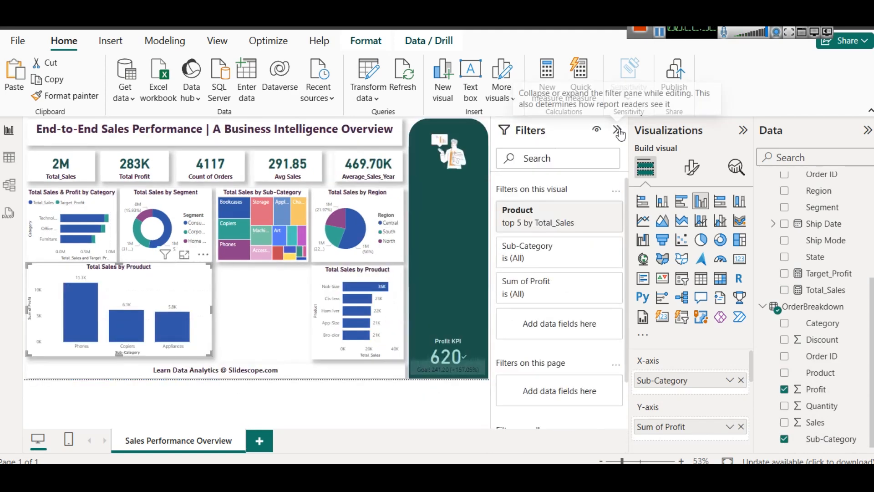
{"action": "left_click", "coordinate": [597, 212]}
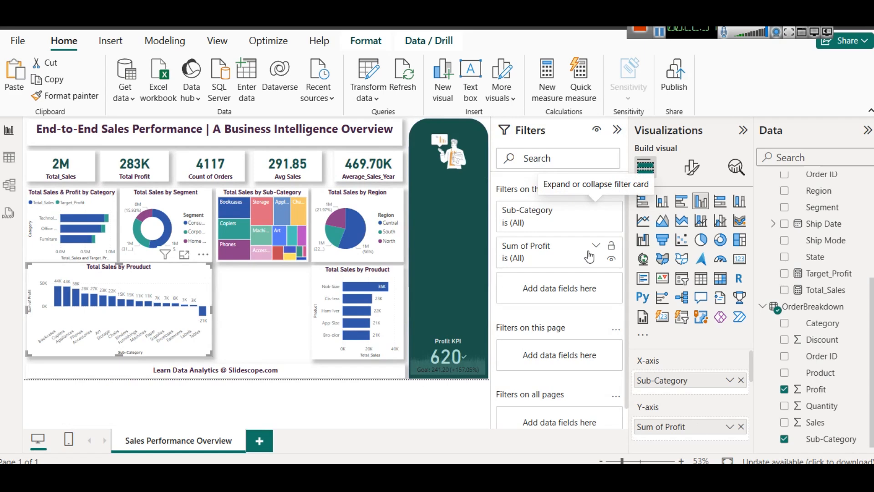
{"action": "left_click", "coordinate": [266, 320]}
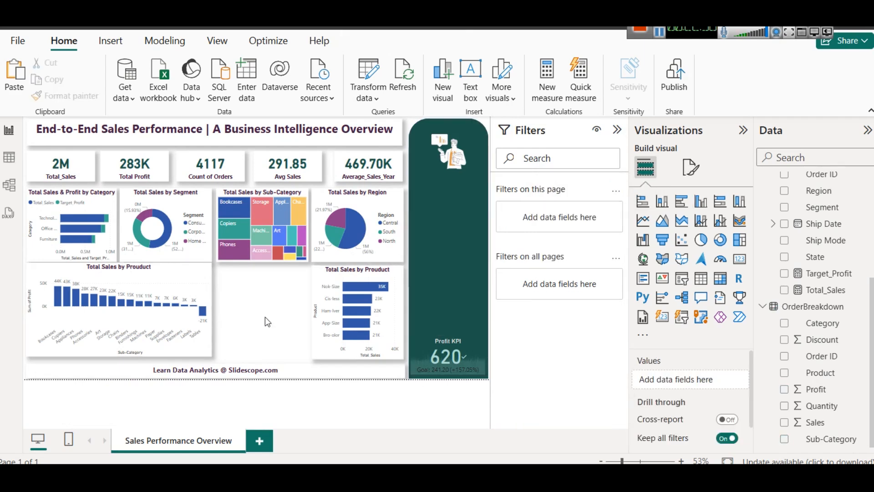
Align the sub-category profit column chart with the product bar chart and narrow it to end below the middle of the segment chart
{"action": "left_click", "coordinate": [745, 131]}
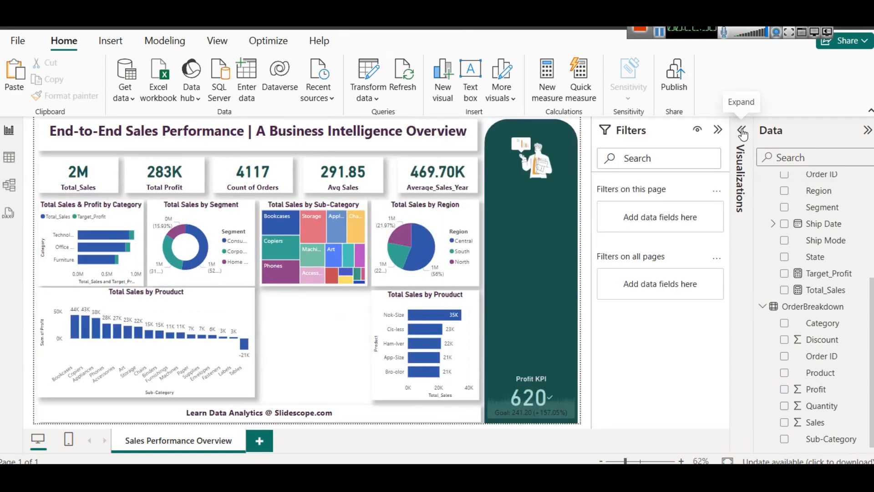
{"action": "left_click", "coordinate": [166, 293]}
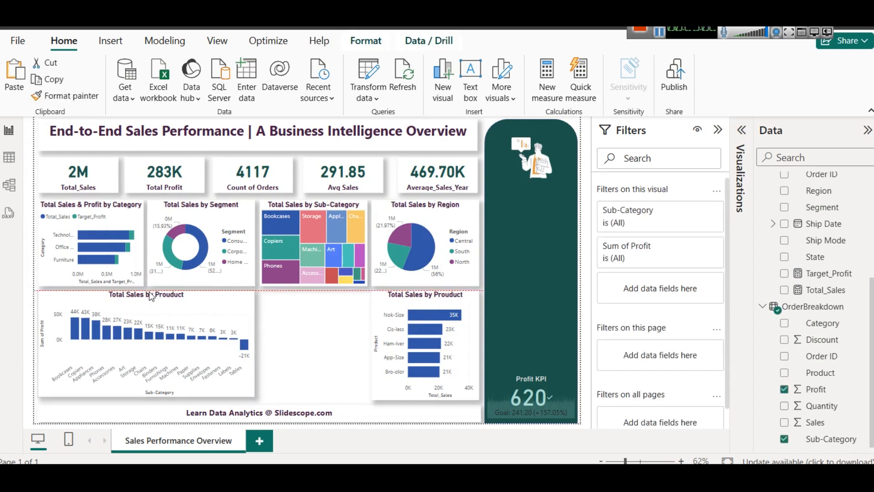
{"action": "left_click", "coordinate": [330, 343]}
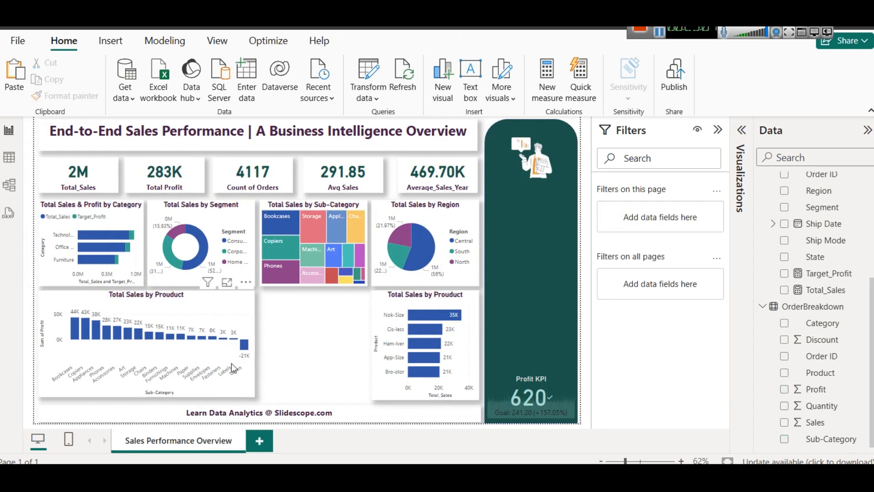
{"action": "mouse_move", "coordinate": [249, 353]}
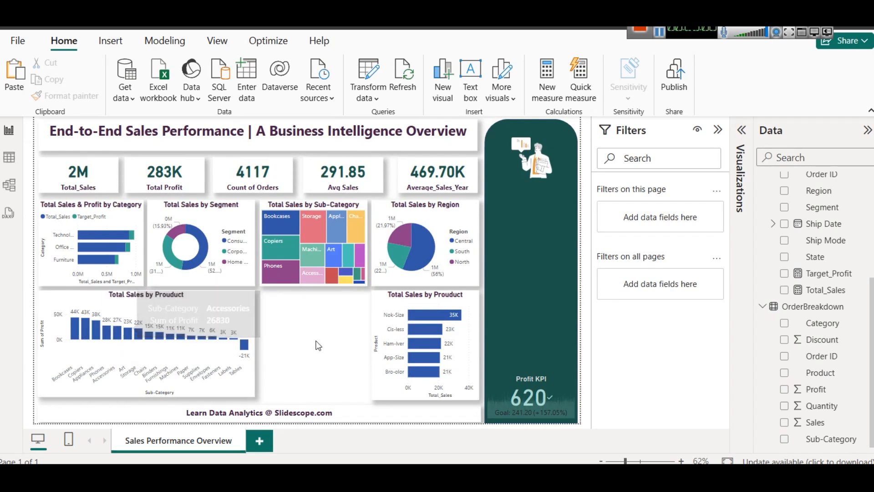
{"action": "left_click", "coordinate": [250, 342]}
{"action": "left_click_drag", "start_coordinate": [253, 340], "coordinate": [205, 333]}
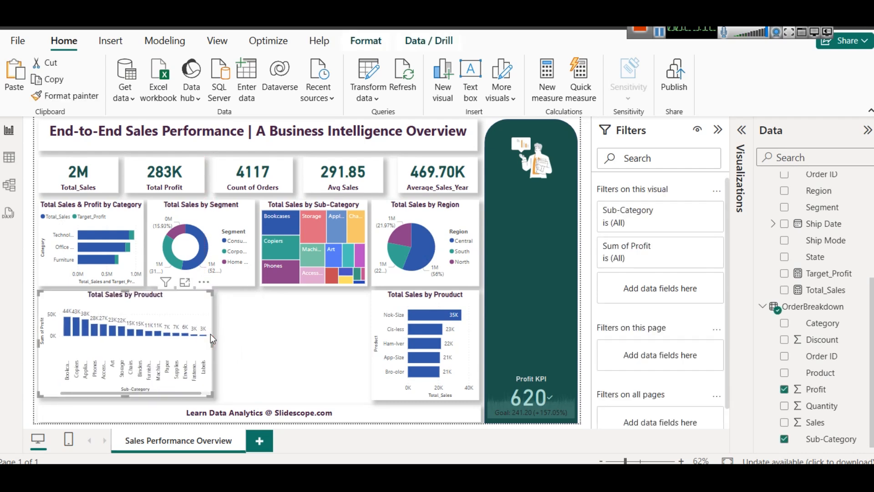
{"action": "left_click", "coordinate": [253, 338]}
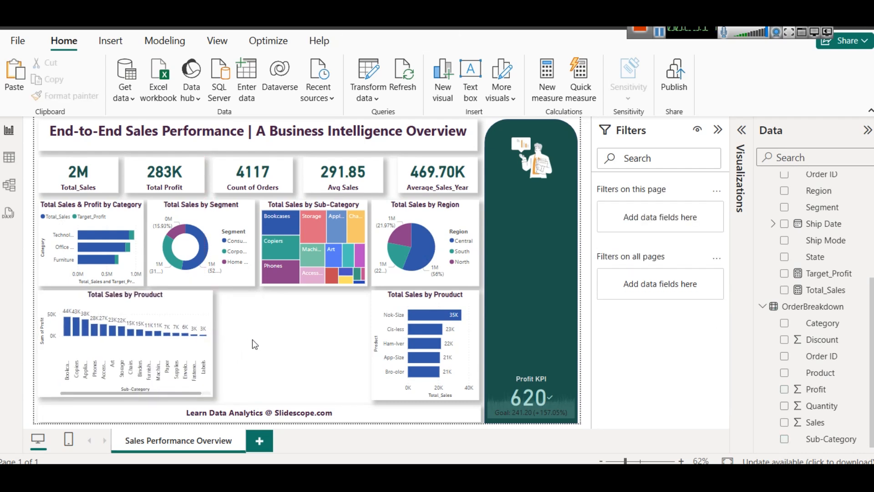
{"action": "left_click_drag", "start_coordinate": [119, 394], "coordinate": [143, 391]}
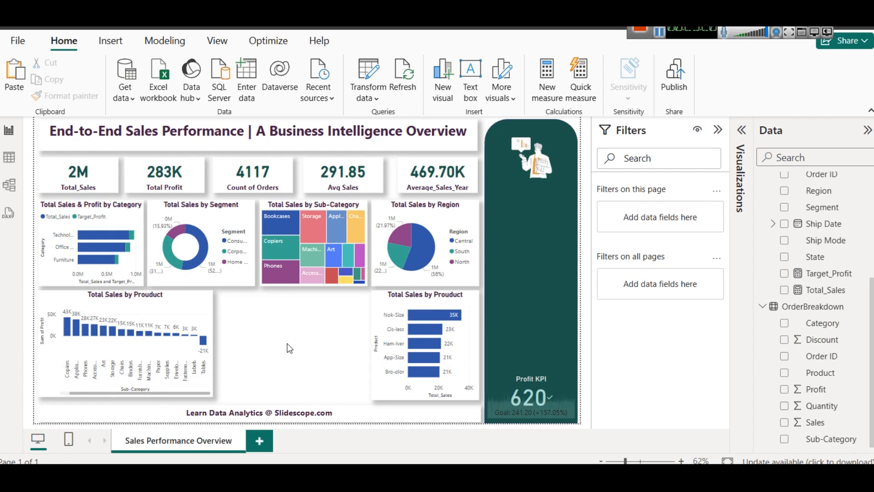
Duplicate the sub-category profit chart and fit the copy into the gap between it and the product bar chart
{"action": "left_click", "coordinate": [197, 298]}
{"action": "key", "text": "ctrl+c"}
{"action": "key", "text": "ctrl+v"}
{"action": "left_click_drag", "start_coordinate": [186, 299], "coordinate": [336, 303]}
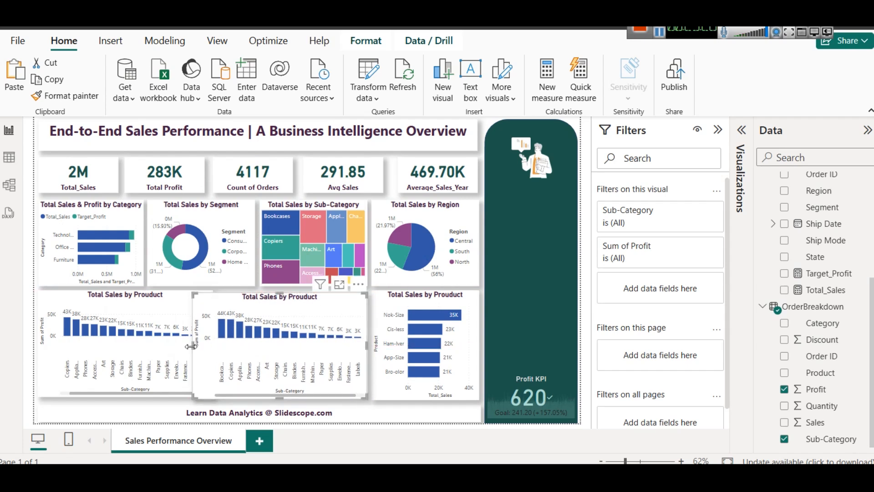
{"action": "left_click_drag", "start_coordinate": [196, 348], "coordinate": [220, 342]}
{"action": "key", "text": "Up"}
{"action": "key", "text": "Up"}
{"action": "key", "text": "Up"}
{"action": "key", "text": "Left"}
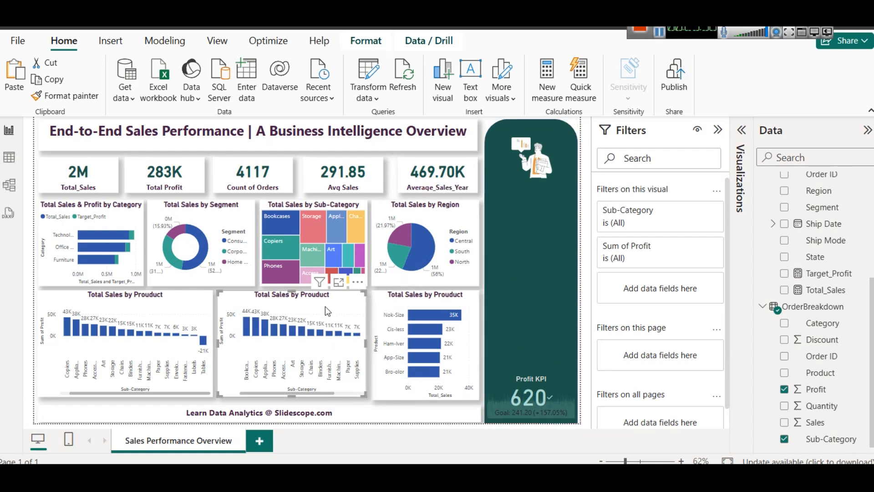
Convert the copied chart to a map and remove its Sub-Category and Sum of Profit fields
{"action": "left_click", "coordinate": [743, 131]}
{"action": "left_click", "coordinate": [643, 258]}
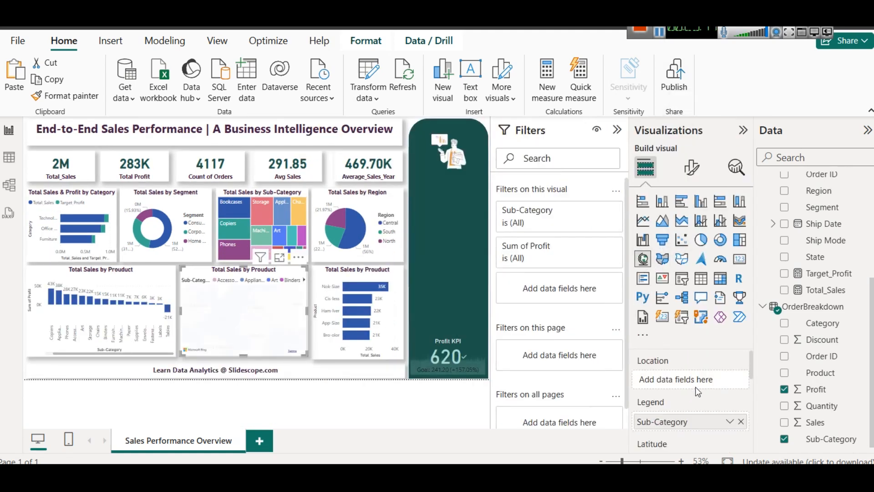
{"action": "left_click", "coordinate": [741, 421]}
{"action": "scroll", "coordinate": [736, 412], "scroll_direction": "down", "scroll_amount": 3}
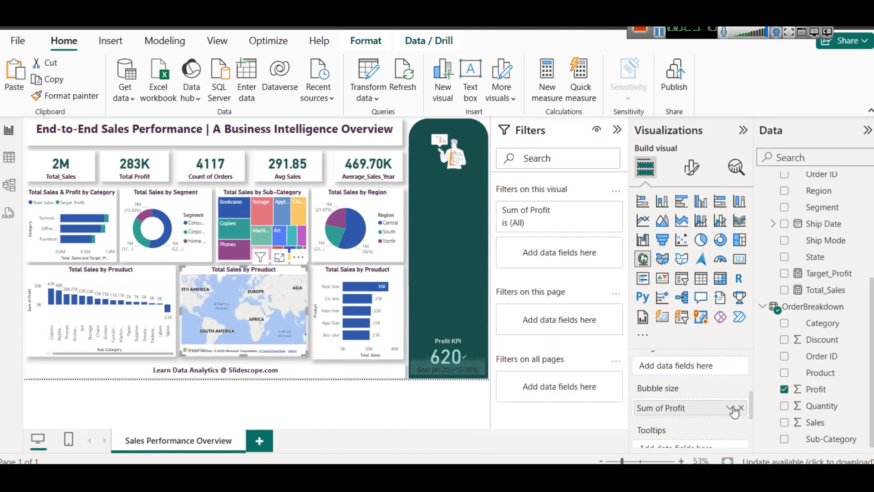
{"action": "left_click", "coordinate": [741, 430]}
{"action": "scroll", "coordinate": [717, 398], "scroll_direction": "down", "scroll_amount": 3}
{"action": "scroll", "coordinate": [712, 396], "scroll_direction": "up", "scroll_amount": 5}
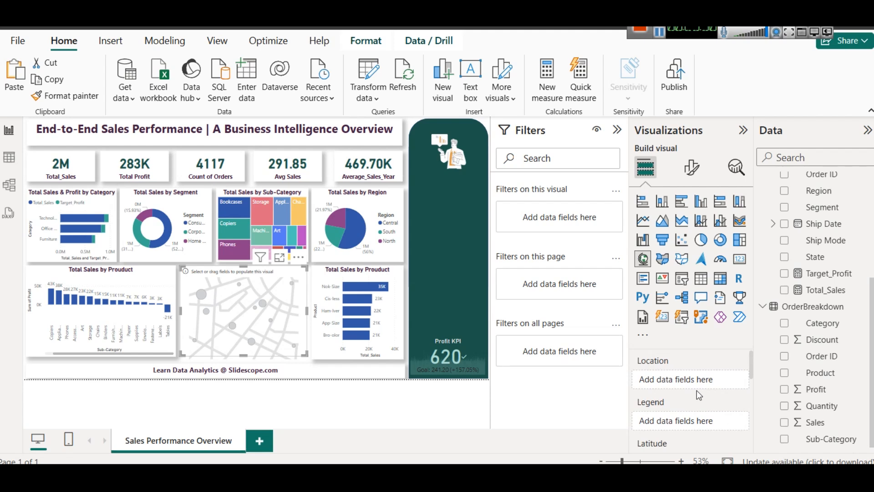
Try Country as the map's location, inspect the enlarged map, and remove the field again
{"action": "scroll", "coordinate": [826, 273], "scroll_direction": "up", "scroll_amount": 3}
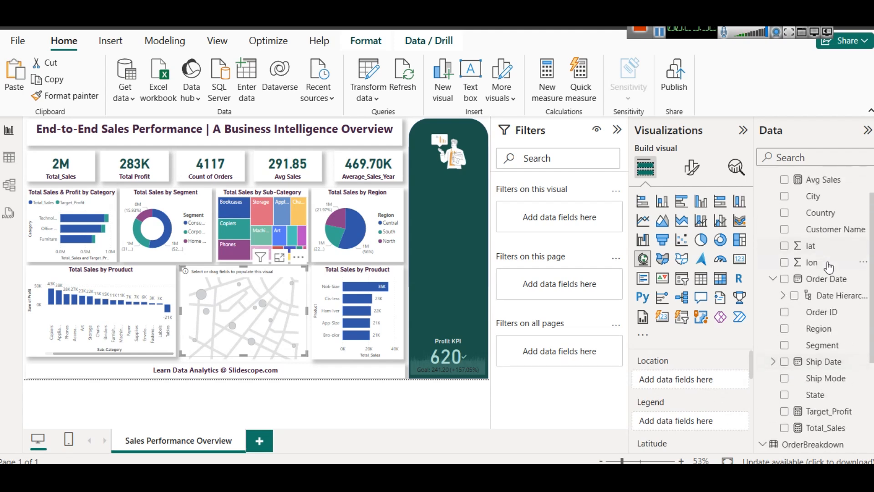
{"action": "left_click_drag", "start_coordinate": [826, 214], "coordinate": [701, 379]}
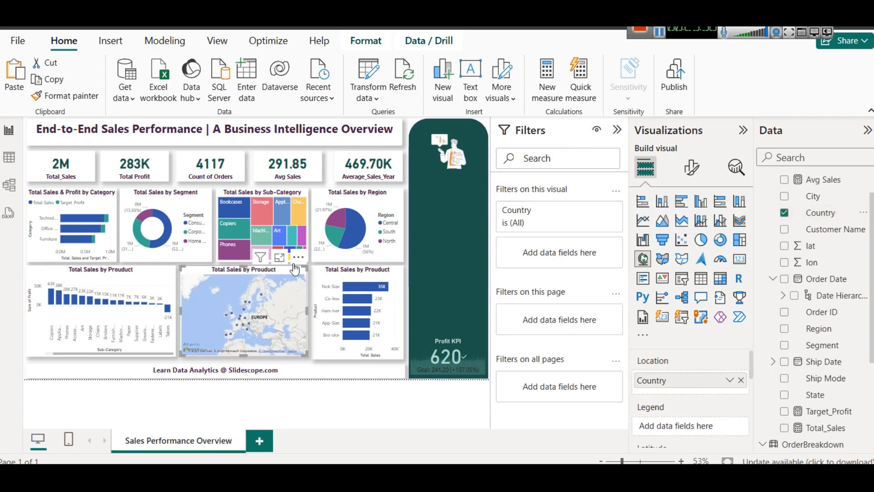
{"action": "left_click", "coordinate": [284, 257]}
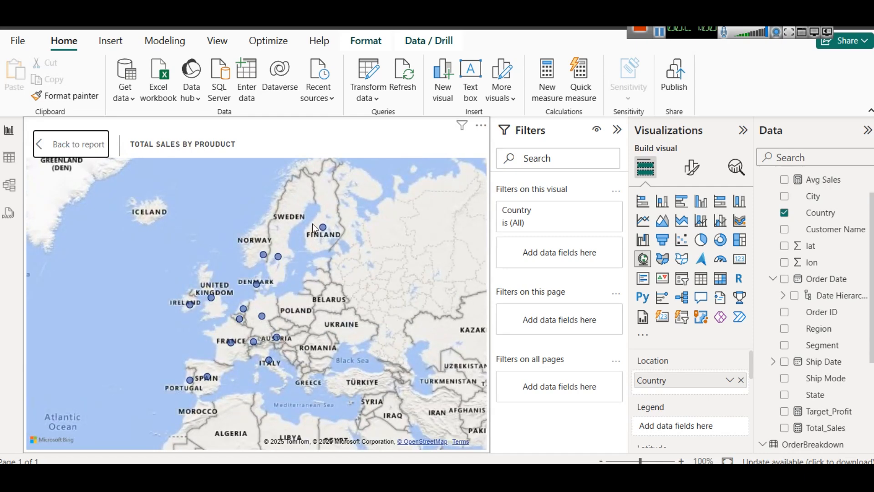
{"action": "left_click", "coordinate": [77, 144]}
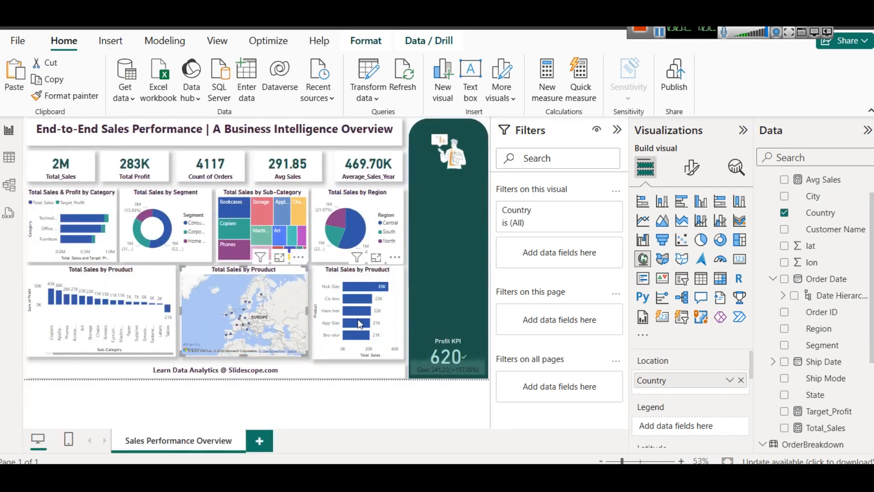
{"action": "left_click", "coordinate": [741, 381]}
Assign lat to the map's latitude and lon to its longitude
{"action": "scroll", "coordinate": [724, 377], "scroll_direction": "down", "scroll_amount": 3}
{"action": "scroll", "coordinate": [705, 378], "scroll_direction": "down", "scroll_amount": 2}
{"action": "scroll", "coordinate": [707, 396], "scroll_direction": "up", "scroll_amount": 3}
{"action": "scroll", "coordinate": [706, 402], "scroll_direction": "down", "scroll_amount": 2}
{"action": "scroll", "coordinate": [705, 400], "scroll_direction": "up", "scroll_amount": 2}
{"action": "scroll", "coordinate": [705, 401], "scroll_direction": "down", "scroll_amount": 2}
{"action": "scroll", "coordinate": [704, 400], "scroll_direction": "up", "scroll_amount": 2}
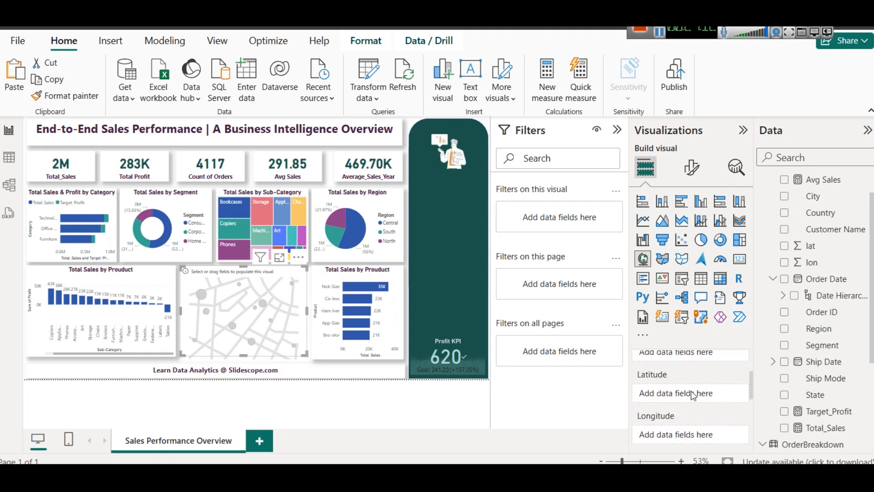
{"action": "left_click_drag", "start_coordinate": [817, 247], "coordinate": [689, 395]}
{"action": "left_click_drag", "start_coordinate": [812, 262], "coordinate": [692, 430]}
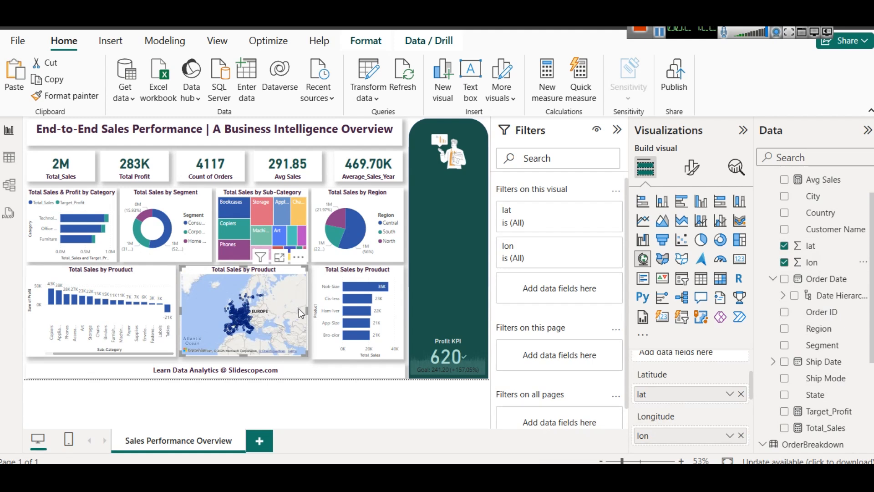
Set Region as the map's legend and Total_Sales as its bubble size, and inspect the enlarged map
{"action": "scroll", "coordinate": [659, 412], "scroll_direction": "up", "scroll_amount": 3}
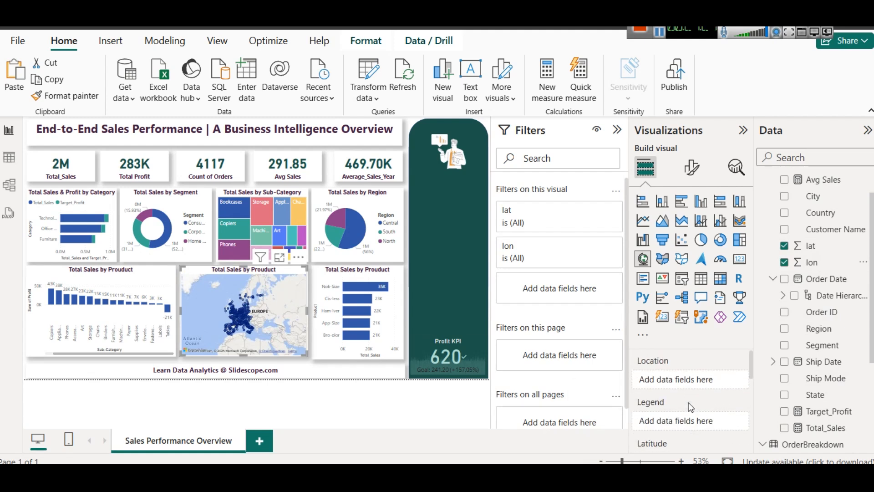
{"action": "left_click_drag", "start_coordinate": [814, 328], "coordinate": [686, 420]}
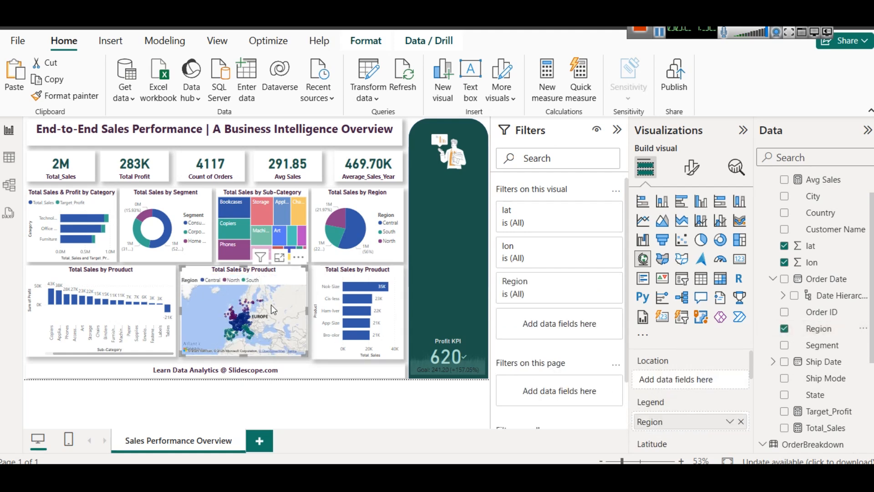
{"action": "scroll", "coordinate": [722, 408], "scroll_direction": "down", "scroll_amount": 5}
{"action": "scroll", "coordinate": [710, 404], "scroll_direction": "up", "scroll_amount": 2}
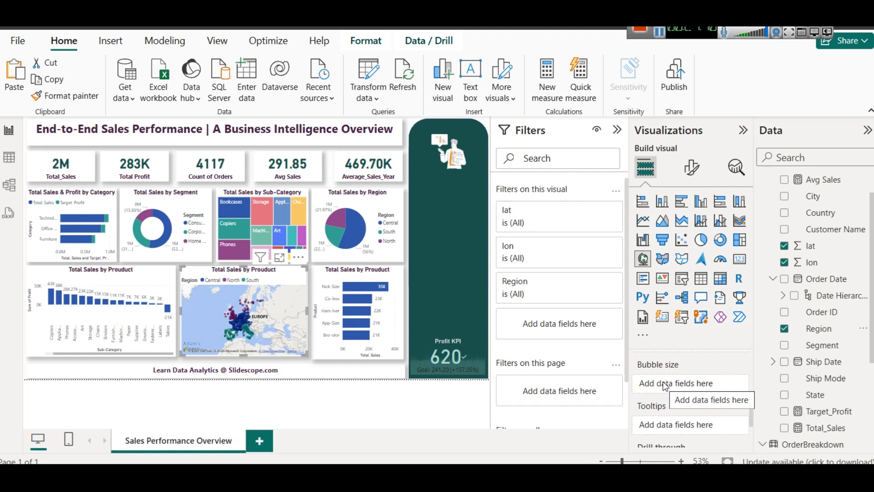
{"action": "left_click_drag", "start_coordinate": [842, 432], "coordinate": [696, 386]}
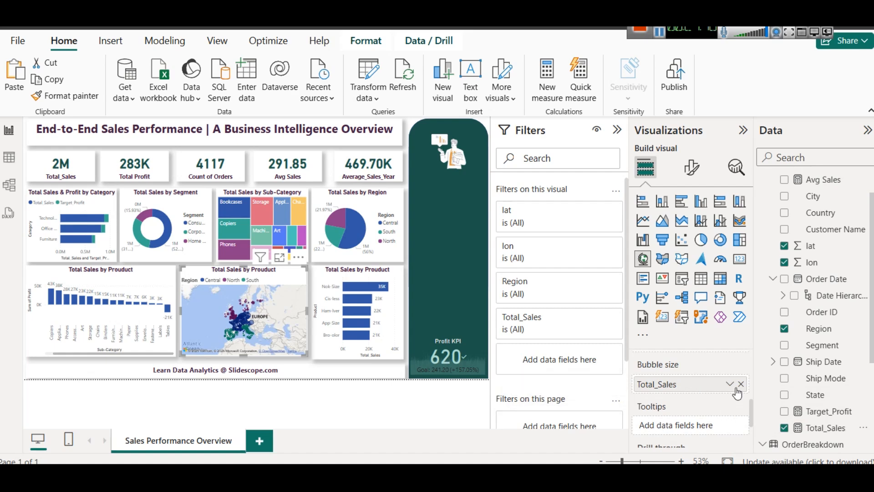
{"action": "left_click", "coordinate": [279, 257]}
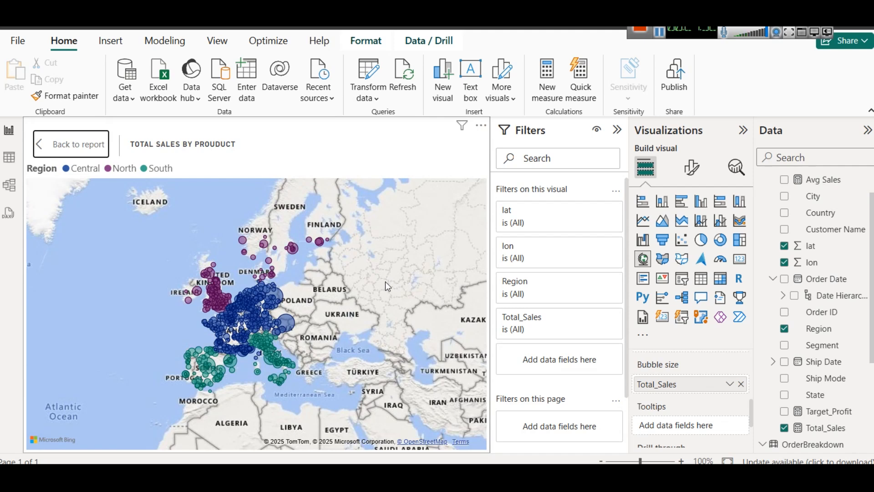
{"action": "mouse_move", "coordinate": [288, 322]}
{"action": "left_click", "coordinate": [74, 150]}
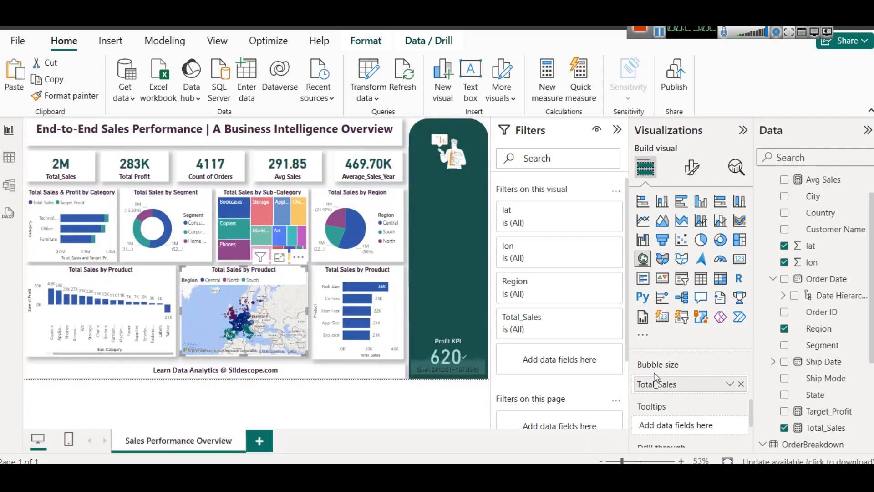
Try City as the map's location in place of lat and lon, keeping Region as the legend, and inspect the enlarged map
{"action": "scroll", "coordinate": [678, 399], "scroll_direction": "up", "scroll_amount": 3}
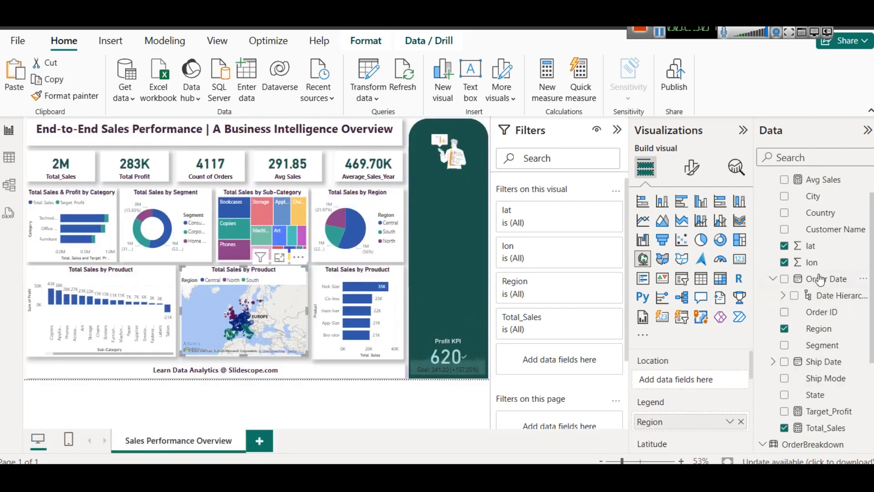
{"action": "left_click_drag", "start_coordinate": [817, 213], "coordinate": [822, 258]}
{"action": "left_click_drag", "start_coordinate": [829, 197], "coordinate": [684, 371]}
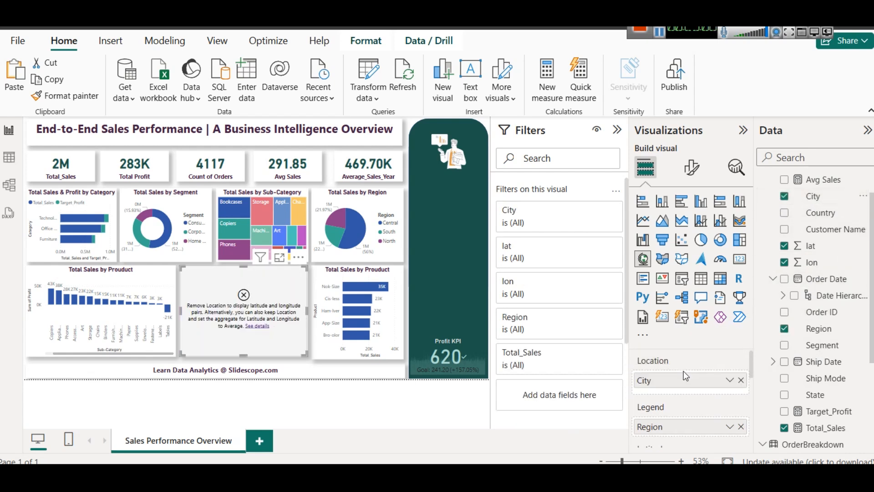
{"action": "scroll", "coordinate": [739, 435], "scroll_direction": "down", "scroll_amount": 2}
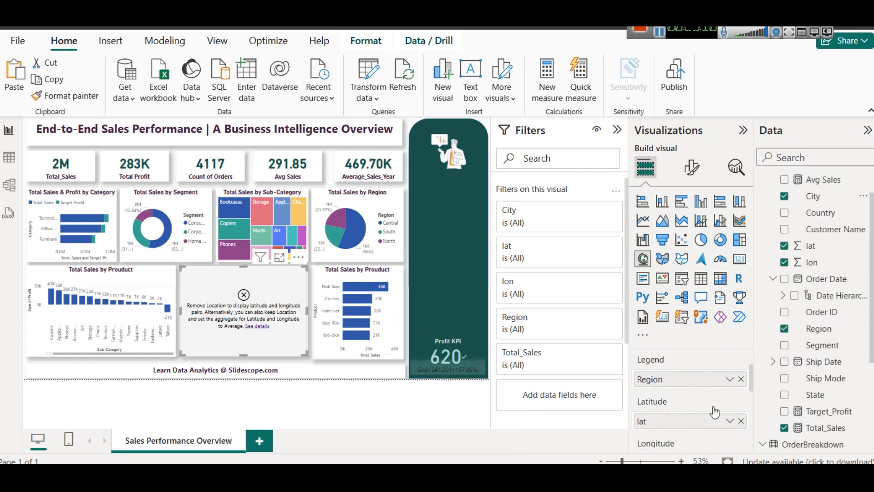
{"action": "left_click", "coordinate": [740, 398]}
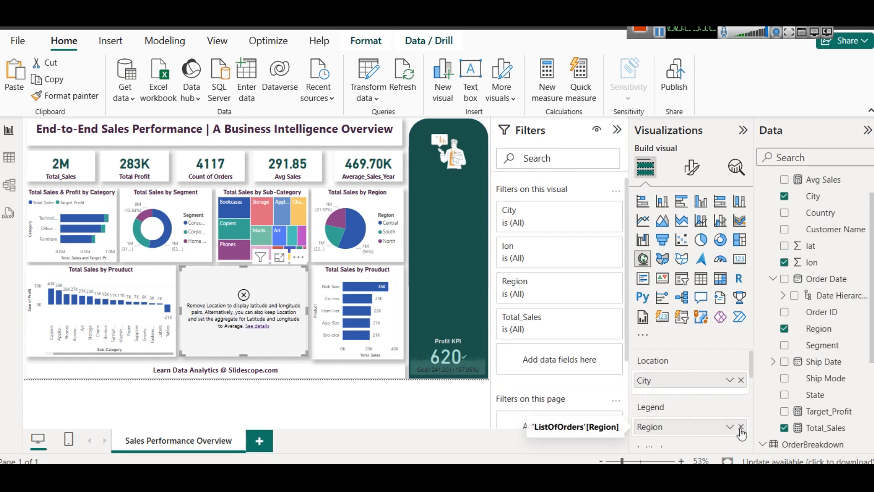
{"action": "left_click", "coordinate": [741, 426]}
{"action": "key", "text": "ctrl+z"}
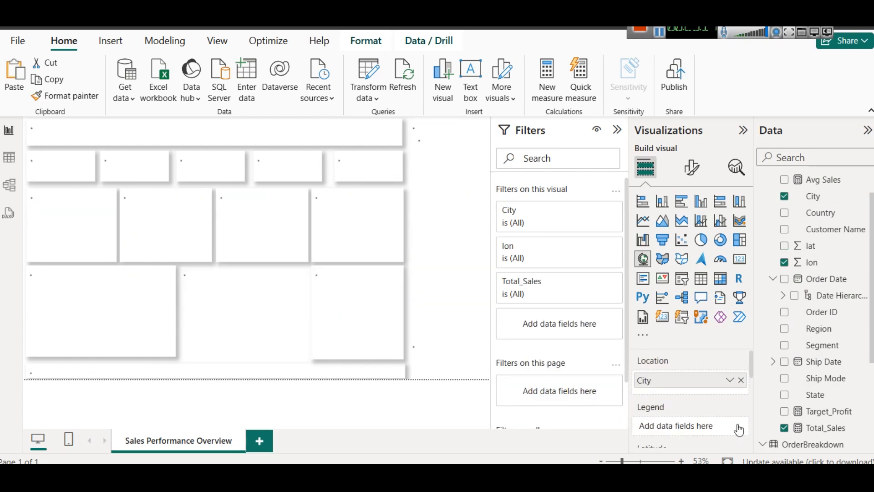
{"action": "scroll", "coordinate": [707, 403], "scroll_direction": "down", "scroll_amount": 2}
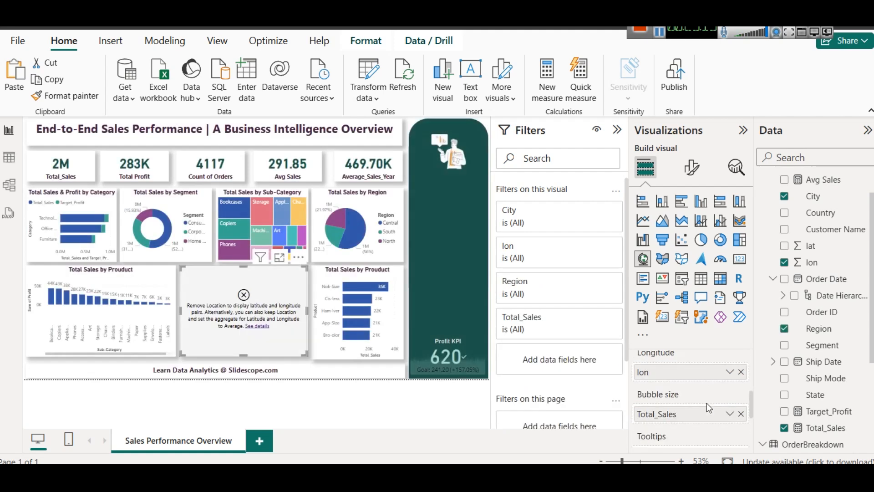
{"action": "left_click", "coordinate": [740, 371]}
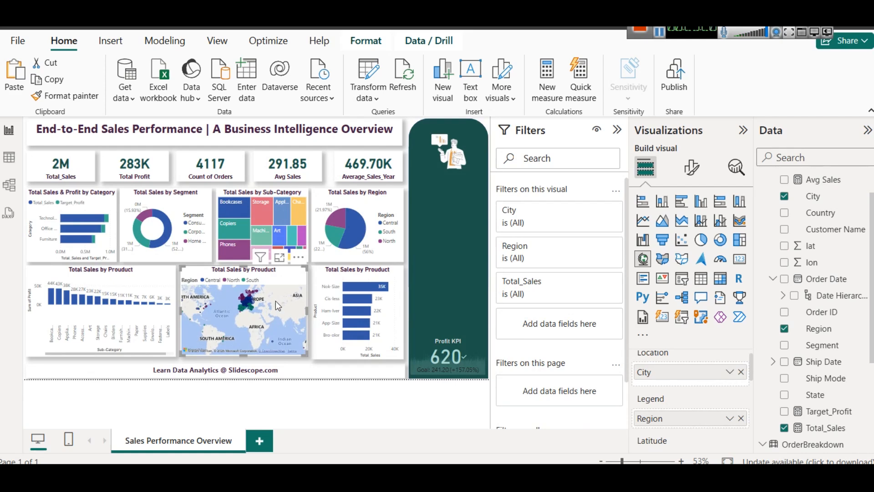
{"action": "left_click", "coordinate": [279, 257]}
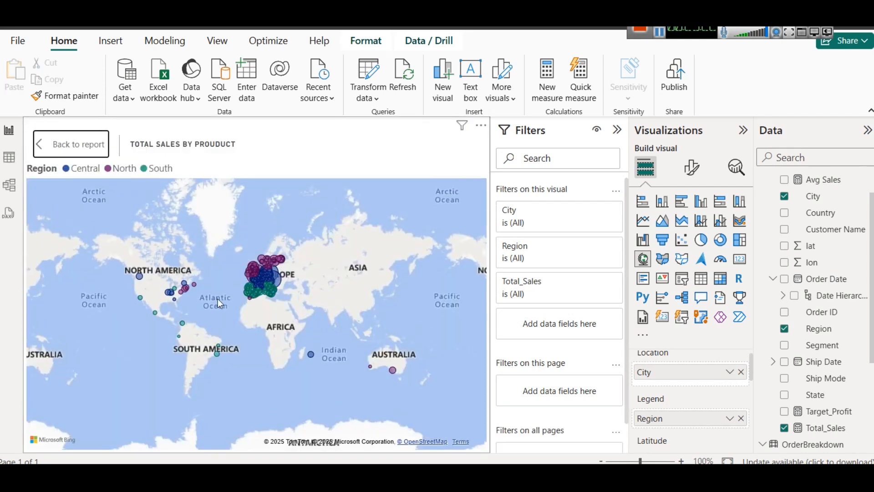
{"action": "left_click", "coordinate": [81, 146]}
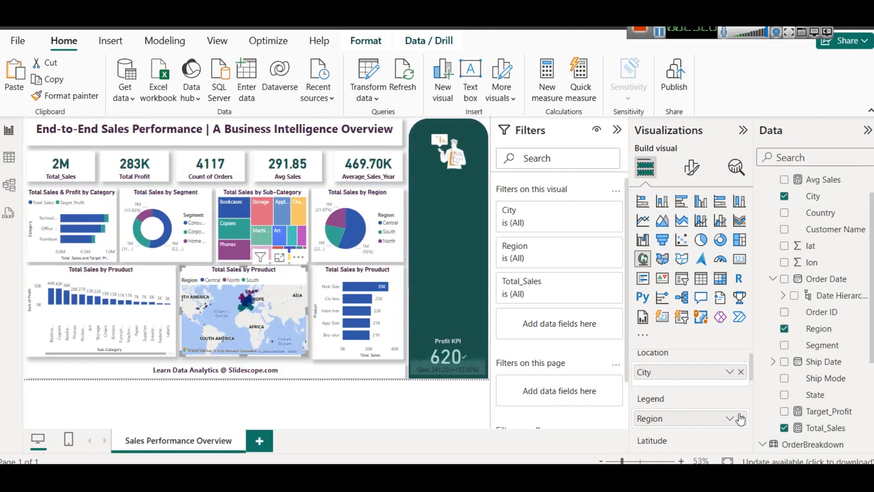
Remove City from the map's location and assign lat to latitude and lon to longitude again
{"action": "left_click", "coordinate": [741, 372]}
{"action": "scroll", "coordinate": [704, 393], "scroll_direction": "down", "scroll_amount": 3}
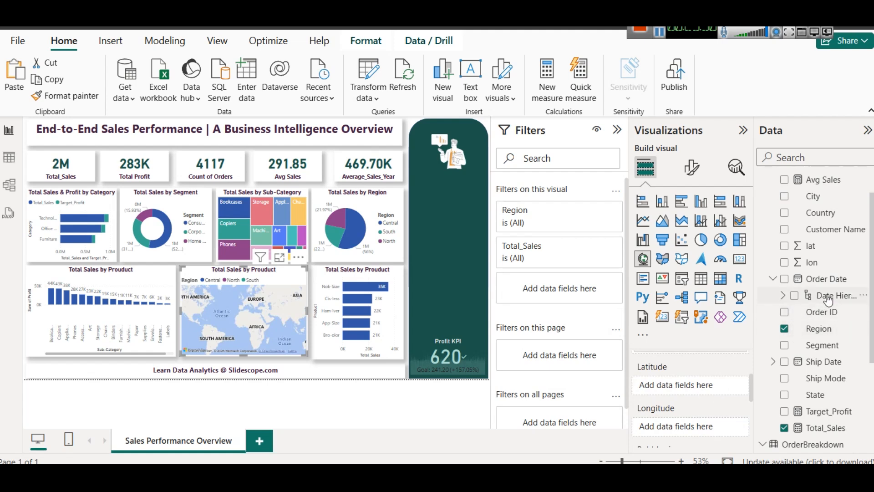
{"action": "left_click_drag", "start_coordinate": [812, 246], "coordinate": [683, 386]}
{"action": "left_click_drag", "start_coordinate": [812, 262], "coordinate": [701, 424]}
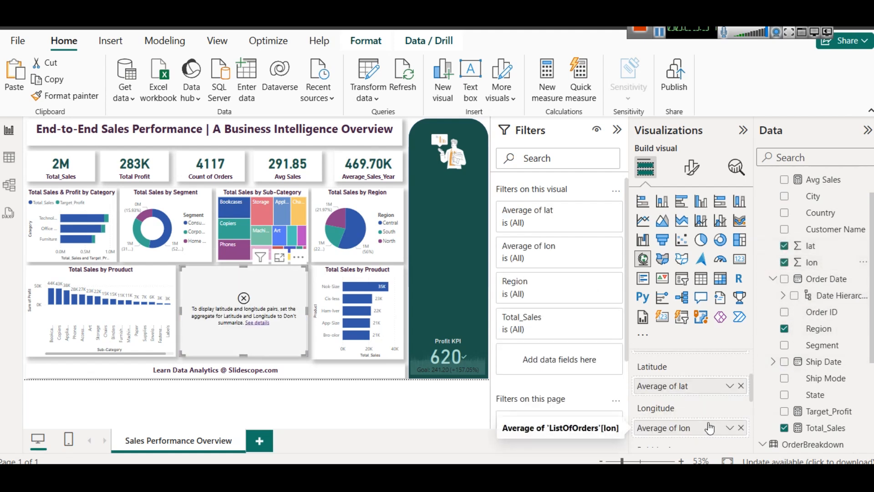
Replace the map's averaged latitude and longitude with unsummarized lat and lon fields, and check the aggregation options of lat
{"action": "scroll", "coordinate": [709, 427], "scroll_direction": "up", "scroll_amount": 3}
{"action": "scroll", "coordinate": [710, 409], "scroll_direction": "down", "scroll_amount": 3}
{"action": "scroll", "coordinate": [711, 407], "scroll_direction": "down", "scroll_amount": 2}
{"action": "left_click", "coordinate": [740, 368]}
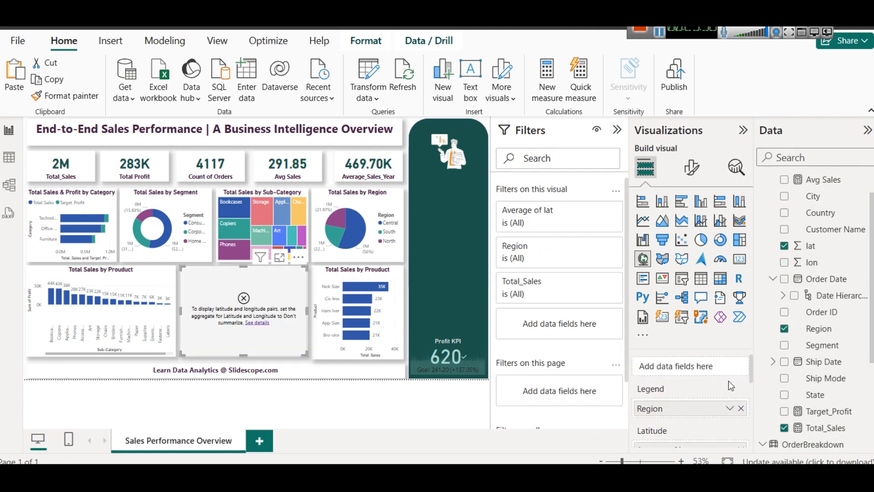
{"action": "scroll", "coordinate": [733, 409], "scroll_direction": "up", "scroll_amount": 2}
{"action": "scroll", "coordinate": [729, 417], "scroll_direction": "down", "scroll_amount": 2}
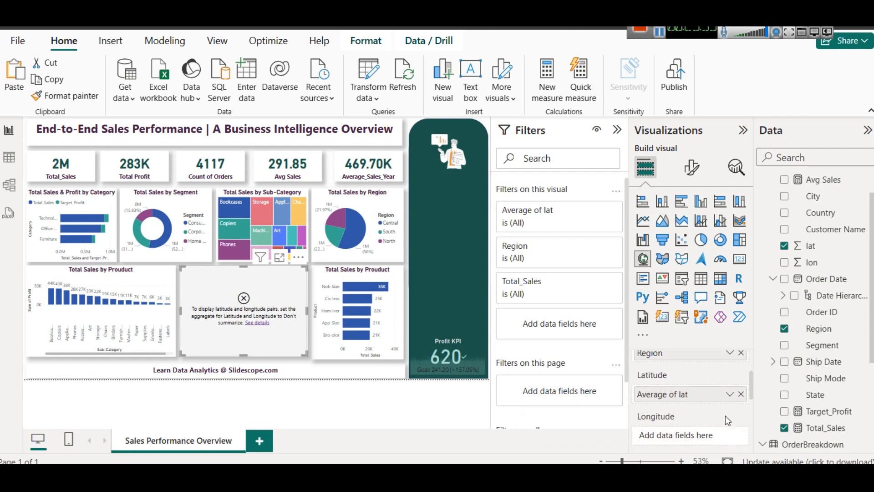
{"action": "left_click", "coordinate": [741, 394]}
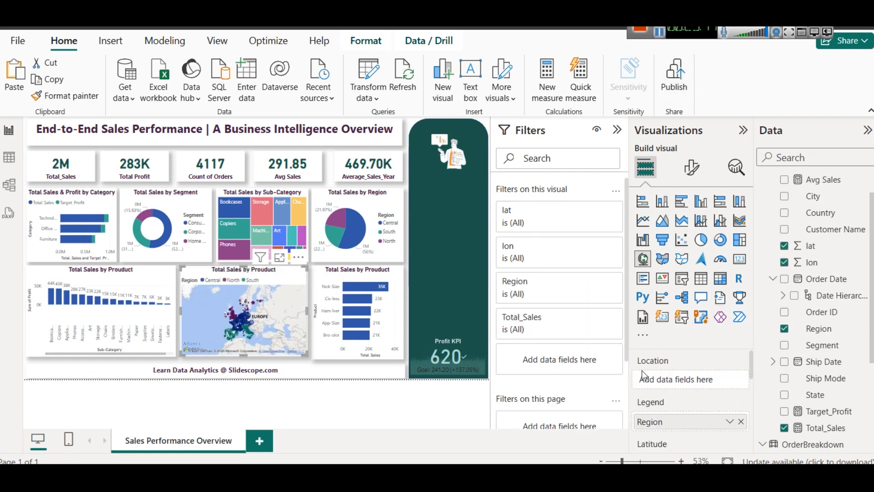
{"action": "scroll", "coordinate": [647, 376], "scroll_direction": "down", "scroll_amount": 3}
{"action": "scroll", "coordinate": [731, 399], "scroll_direction": "up", "scroll_amount": 3}
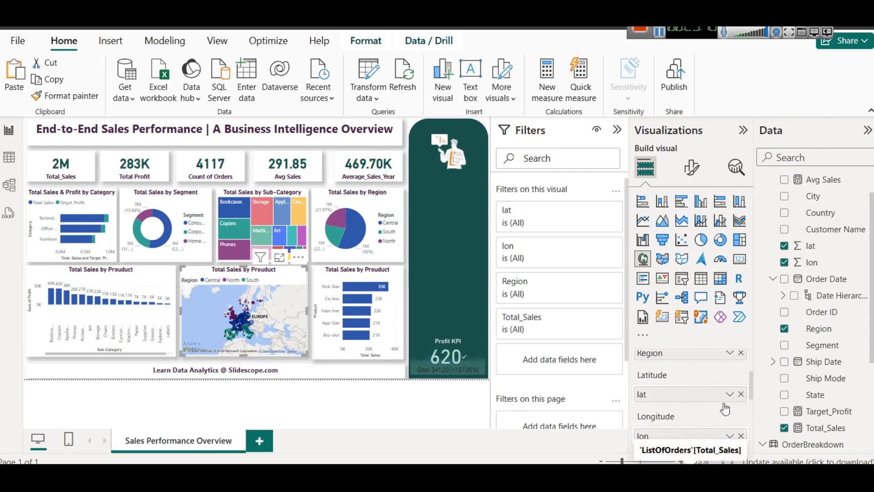
{"action": "left_click", "coordinate": [730, 394]}
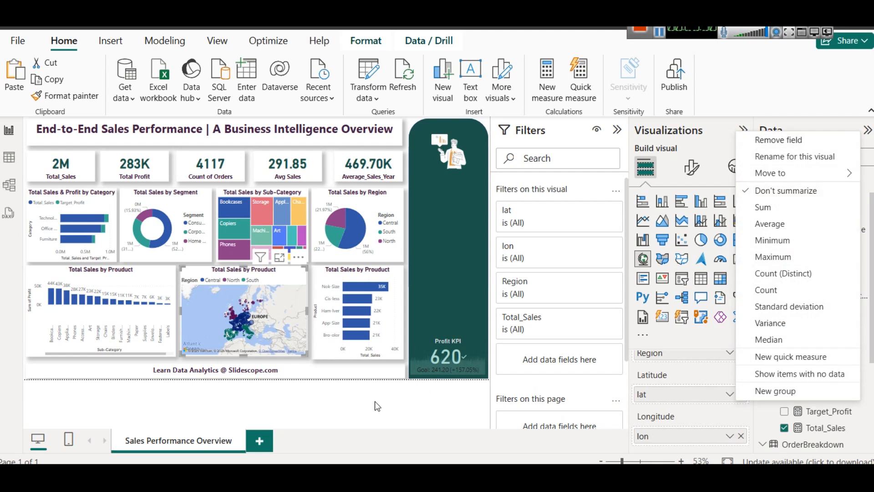
{"action": "left_click", "coordinate": [298, 277]}
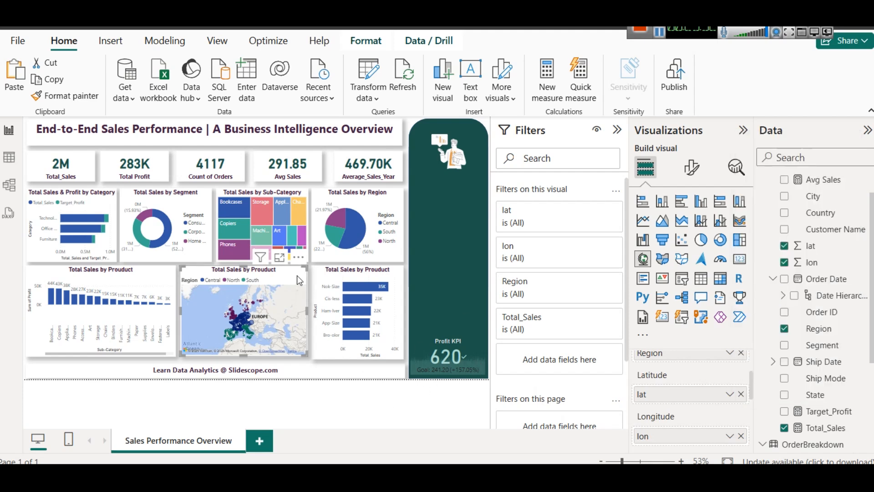
Change the map's title to Total Sales by Location and collapse the Filters pane
{"action": "left_click", "coordinate": [691, 167]}
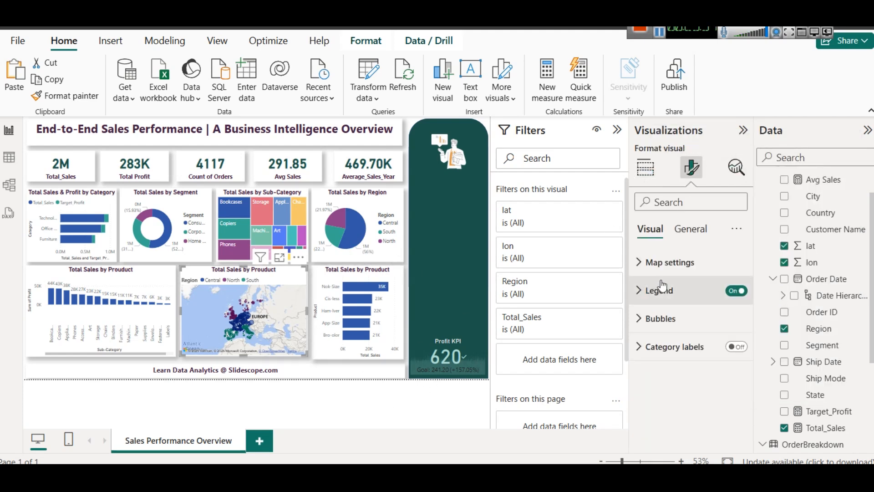
{"action": "left_click", "coordinate": [690, 229]}
{"action": "left_click", "coordinate": [650, 290]}
{"action": "left_click_drag", "start_coordinate": [694, 359], "coordinate": [710, 359]}
{"action": "key", "text": "BackSpace"}
{"action": "type", "text": "Loc"}
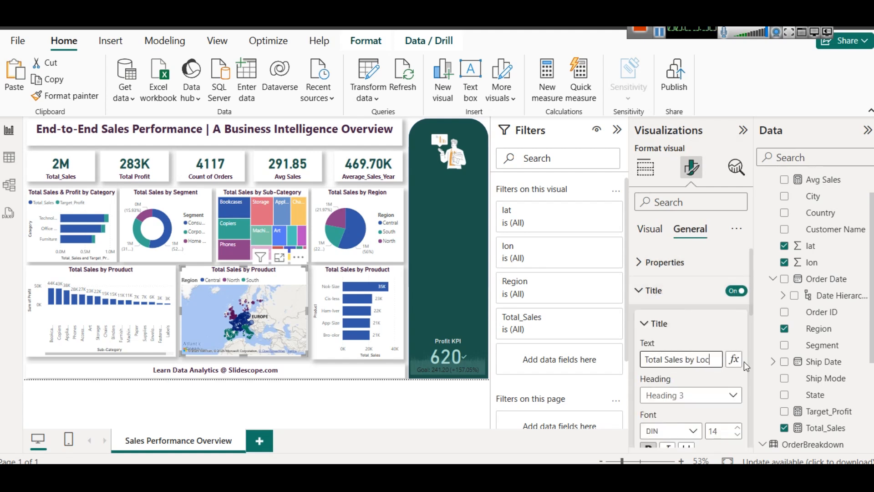
{"action": "type", "text": "ation"}
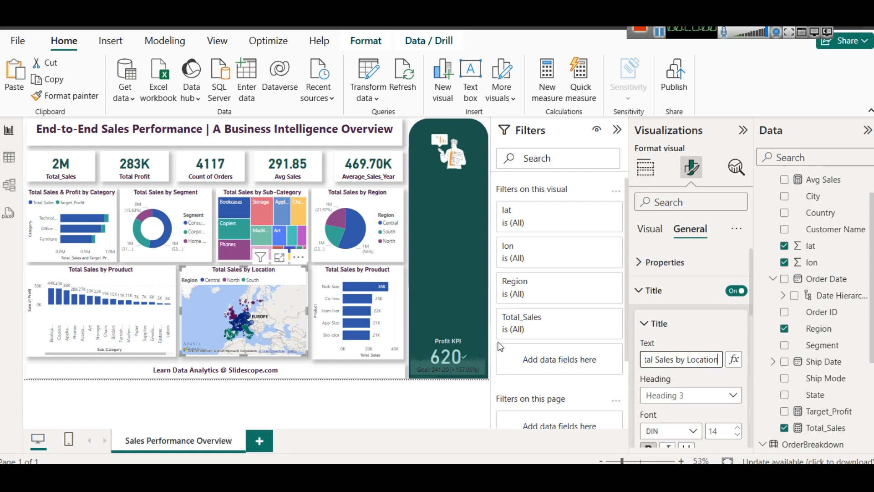
{"action": "left_click", "coordinate": [617, 130]}
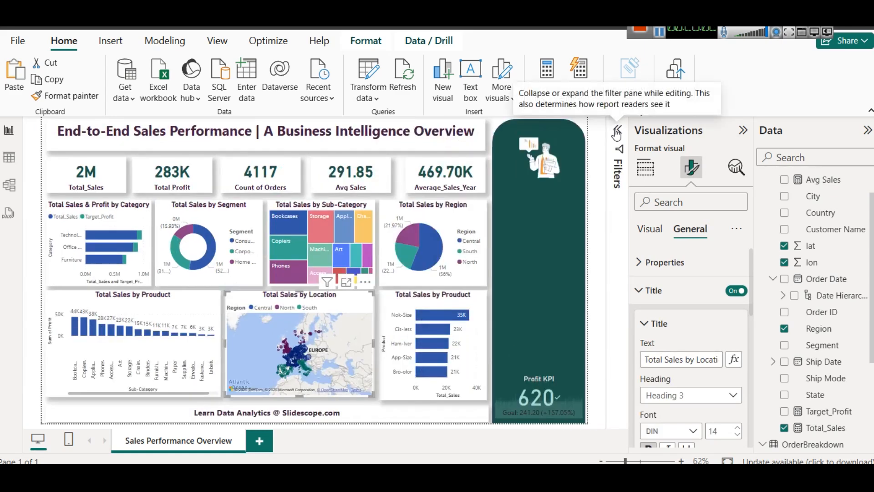
{"action": "left_click", "coordinate": [368, 410]}
{"action": "left_click", "coordinate": [368, 417]}
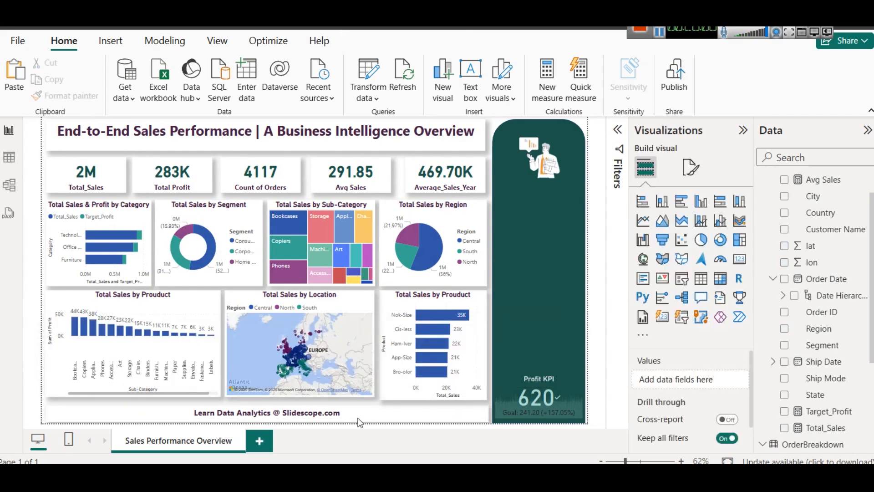
Extend the lower edges of the map and the Sub-Category column chart to align with the neighbouring Product bar chart
{"action": "left_click", "coordinate": [291, 391]}
{"action": "left_click_drag", "start_coordinate": [300, 402], "coordinate": [300, 399]}
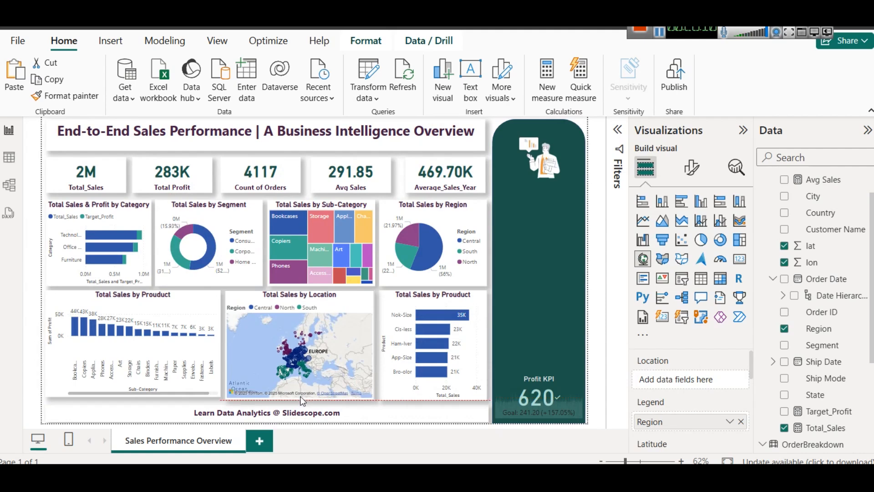
{"action": "left_click", "coordinate": [173, 392]}
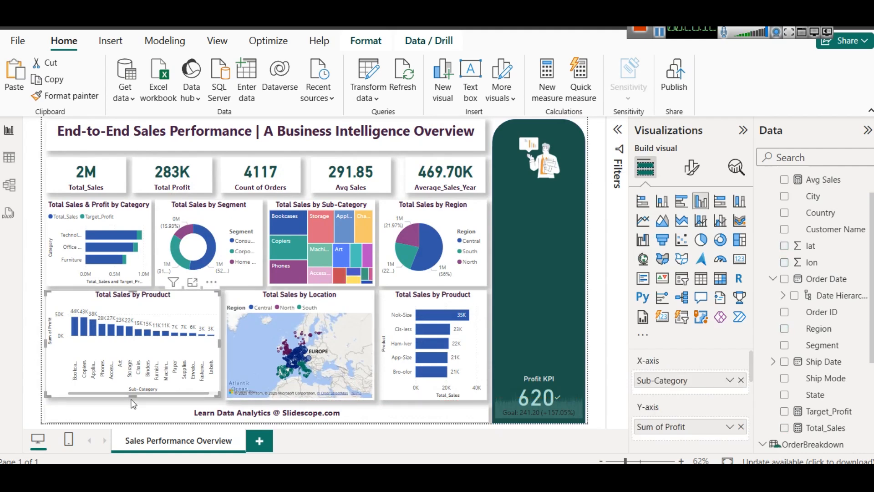
{"action": "left_click_drag", "start_coordinate": [136, 398], "coordinate": [138, 401]}
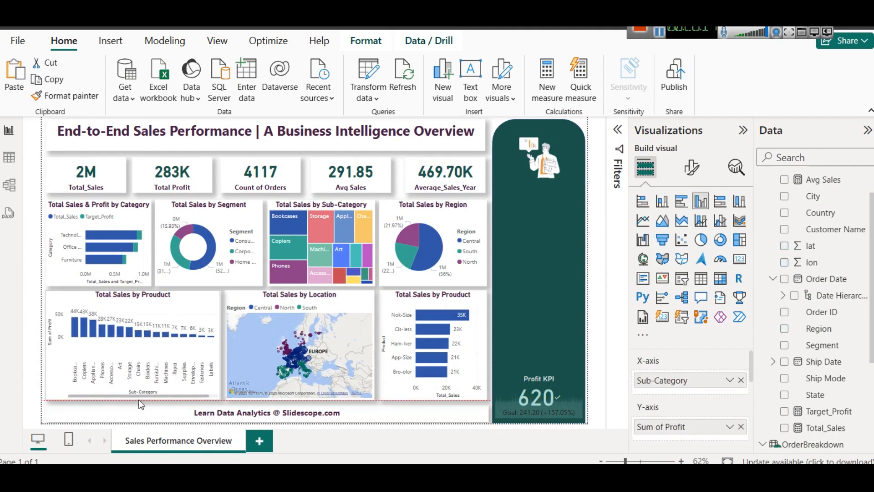
{"action": "left_click", "coordinate": [382, 403]}
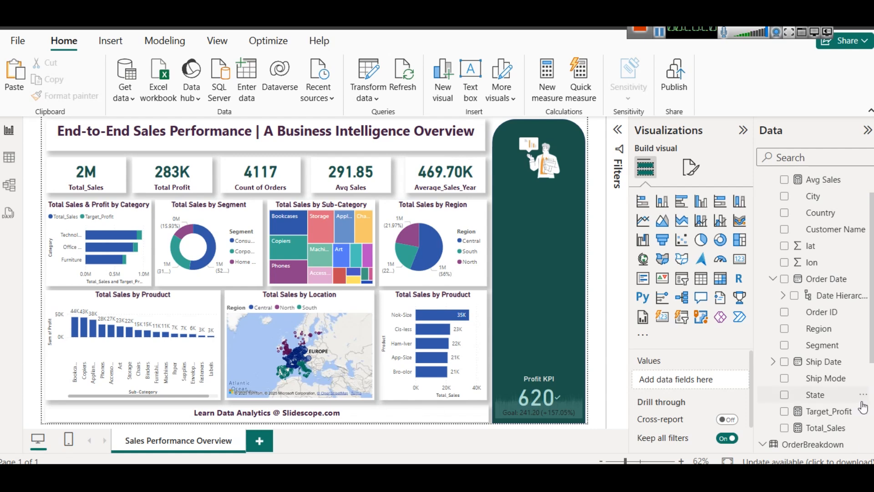
Add a slicer on the Segment field and fit it as a short box in the green sidebar below the illustration
{"action": "left_click", "coordinate": [682, 283]}
{"action": "left_click_drag", "start_coordinate": [105, 226], "coordinate": [497, 250]}
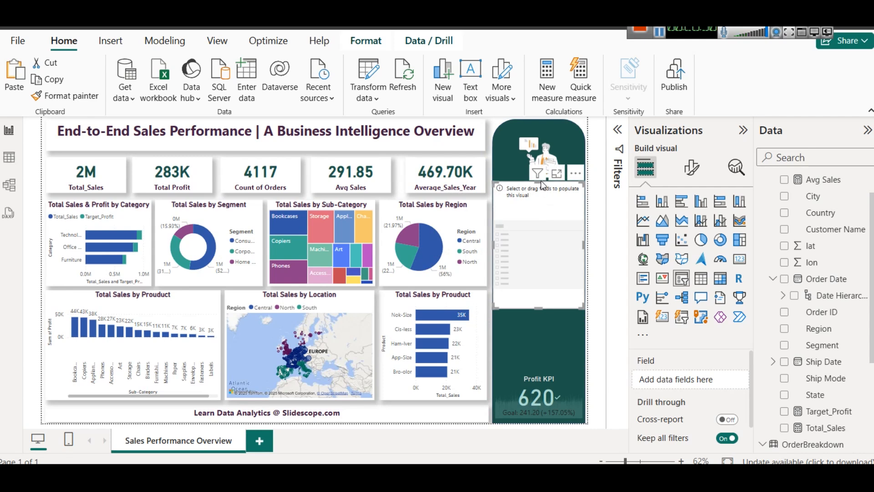
{"action": "left_click_drag", "start_coordinate": [546, 185], "coordinate": [546, 190]}
{"action": "left_click_drag", "start_coordinate": [543, 311], "coordinate": [537, 210]}
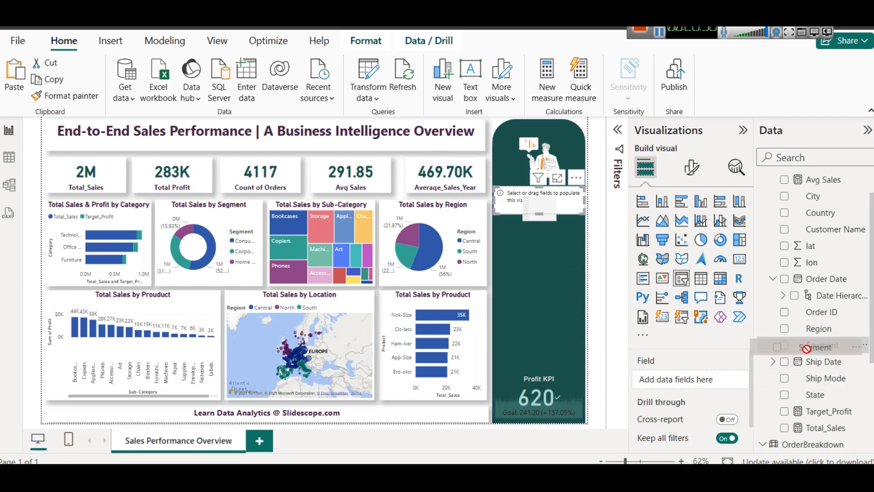
{"action": "left_click_drag", "start_coordinate": [819, 345], "coordinate": [683, 380]}
Set the Segment slicer's style to Dropdown
{"action": "left_click", "coordinate": [692, 168]}
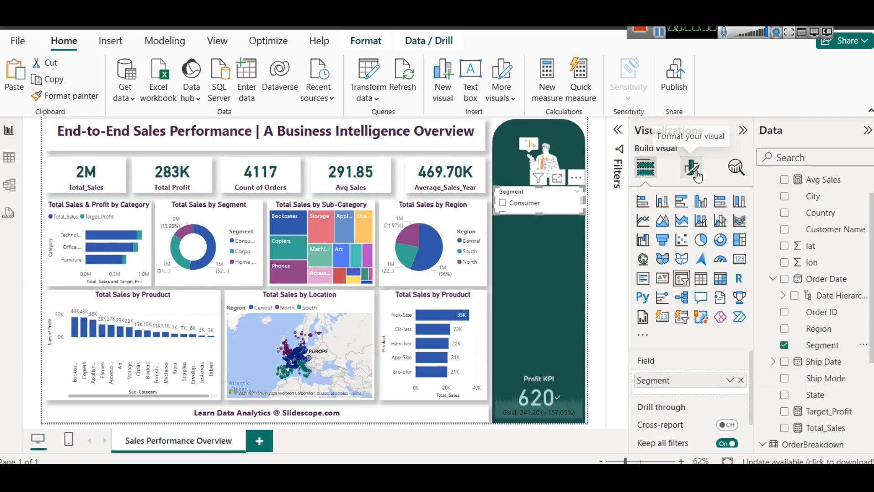
{"action": "left_click", "coordinate": [685, 264]}
{"action": "left_click", "coordinate": [673, 332]}
{"action": "left_click", "coordinate": [690, 381]}
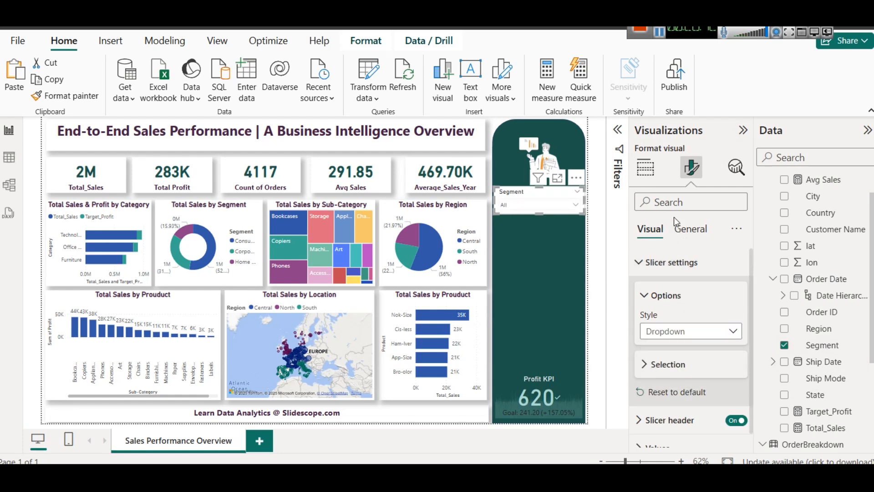
{"action": "left_click", "coordinate": [647, 177]}
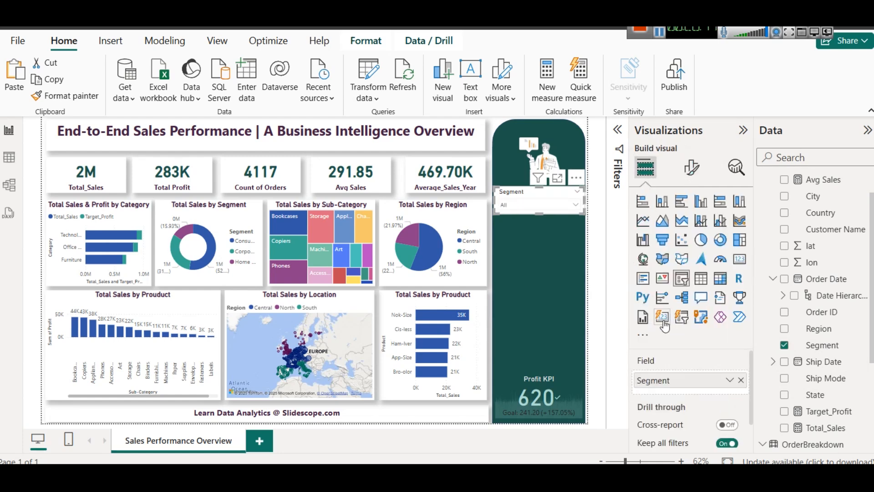
Turn off the Segment slicer's background so the green sidebar shows through
{"action": "left_click", "coordinate": [691, 168]}
{"action": "left_click", "coordinate": [691, 230]}
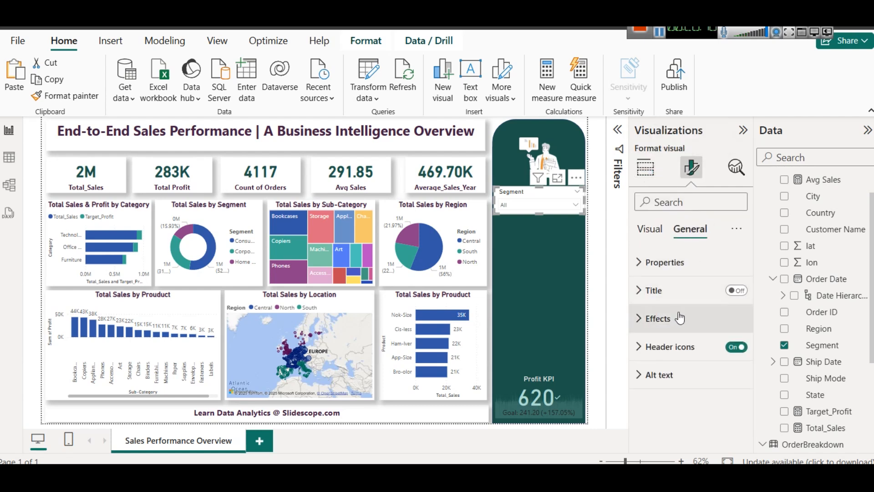
{"action": "left_click", "coordinate": [680, 318]}
{"action": "left_click", "coordinate": [731, 352]}
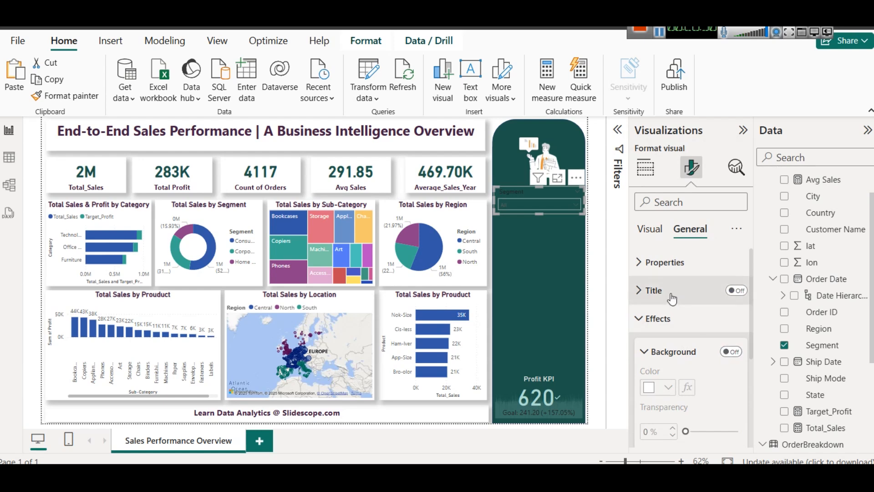
Set the font color of the Segment slicer's header to light gray
{"action": "left_click", "coordinate": [649, 229]}
{"action": "left_click", "coordinate": [681, 293]}
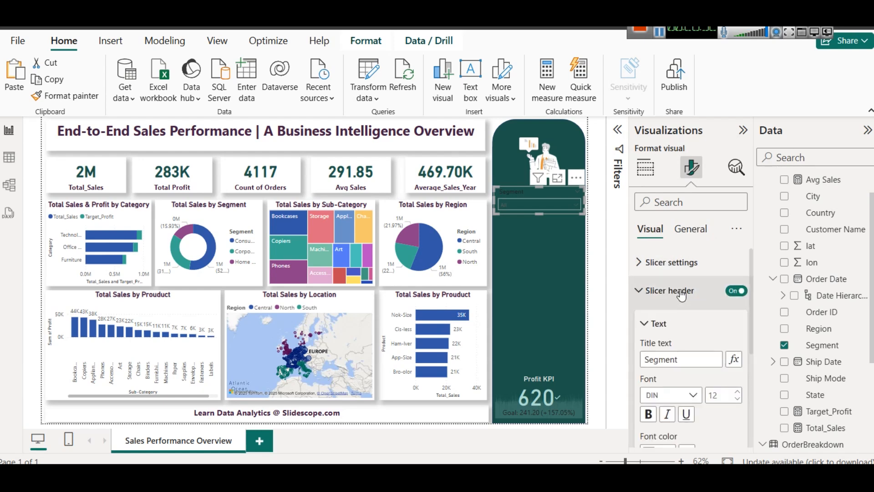
{"action": "scroll", "coordinate": [674, 401], "scroll_direction": "down", "scroll_amount": 2}
{"action": "left_click", "coordinate": [657, 384]}
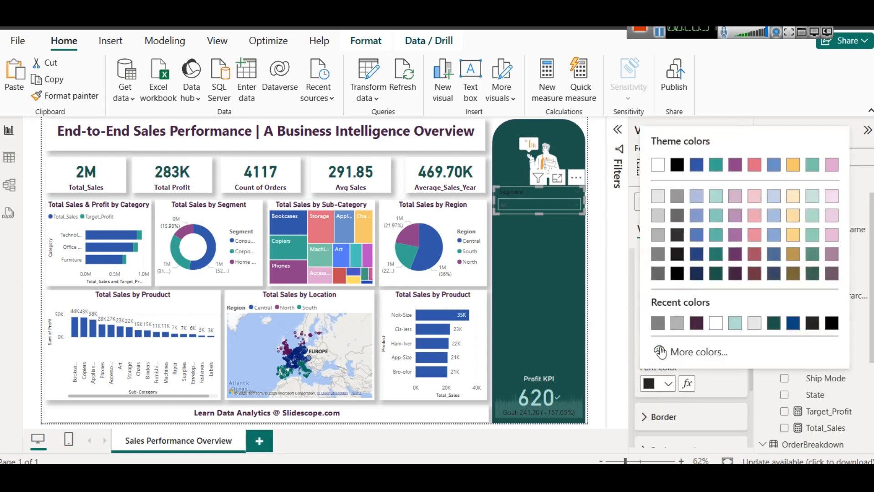
{"action": "left_click", "coordinate": [657, 197]}
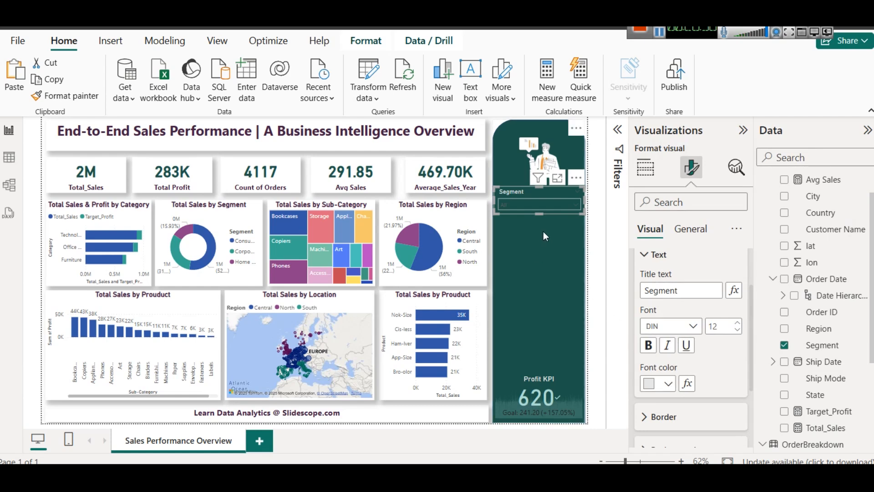
{"action": "left_click", "coordinate": [690, 228]}
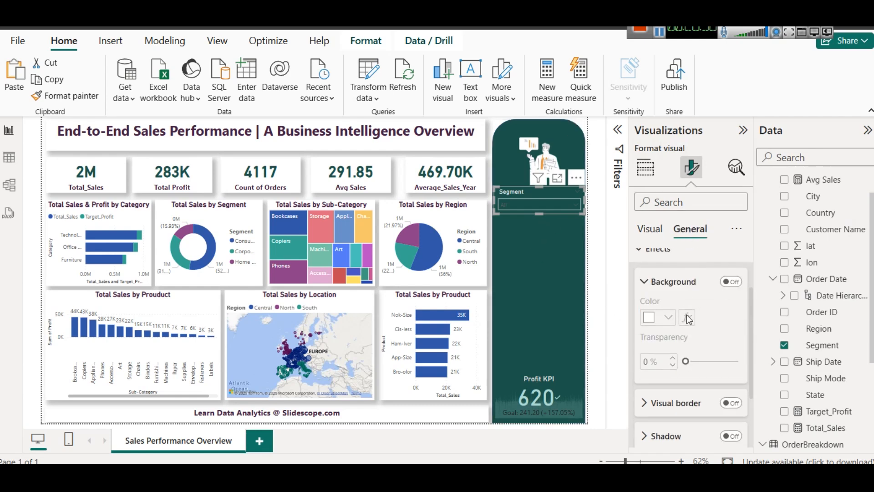
{"action": "scroll", "coordinate": [701, 341], "scroll_direction": "down", "scroll_amount": 3}
{"action": "left_click", "coordinate": [534, 263]}
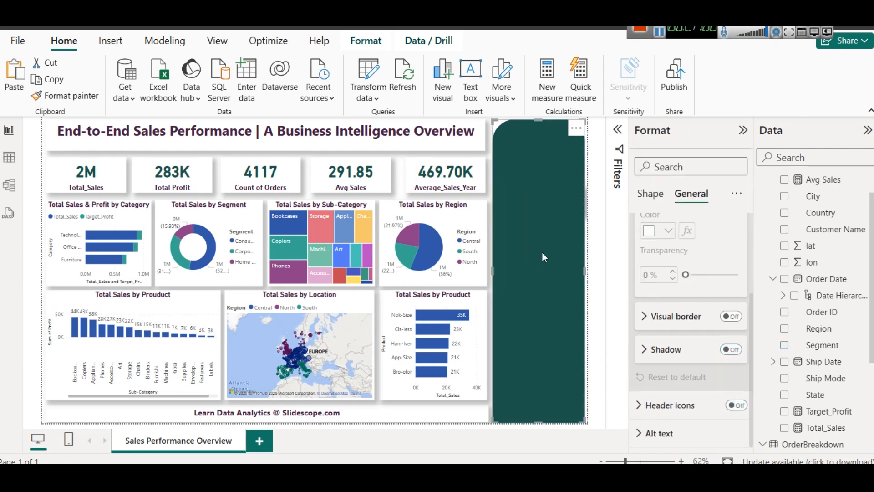
{"action": "left_click", "coordinate": [488, 207]}
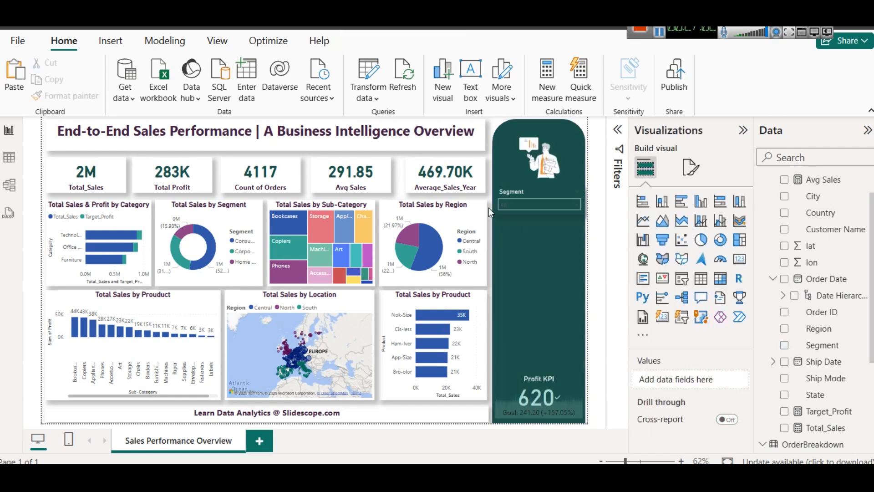
Duplicate the Segment slicer, place the copy below it, and replace the copy's field with Region
{"action": "left_click", "coordinate": [533, 193]}
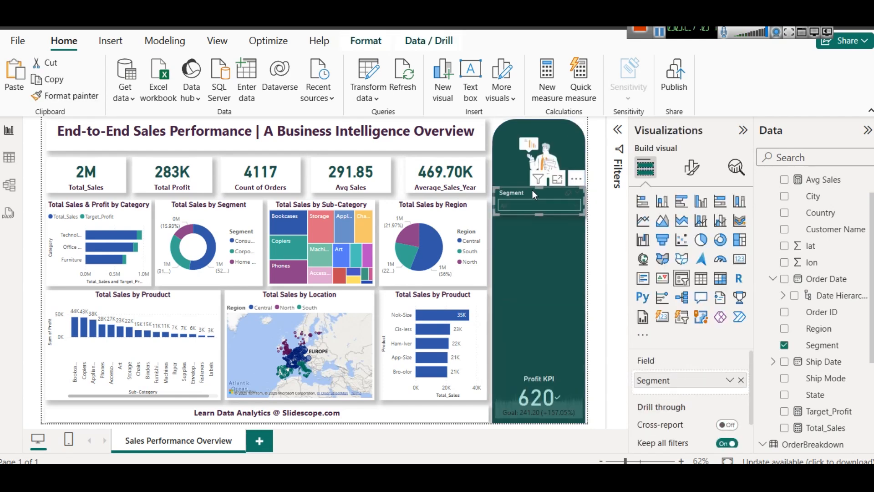
{"action": "key", "text": "ctrl+v"}
{"action": "left_click_drag", "start_coordinate": [531, 193], "coordinate": [528, 224]}
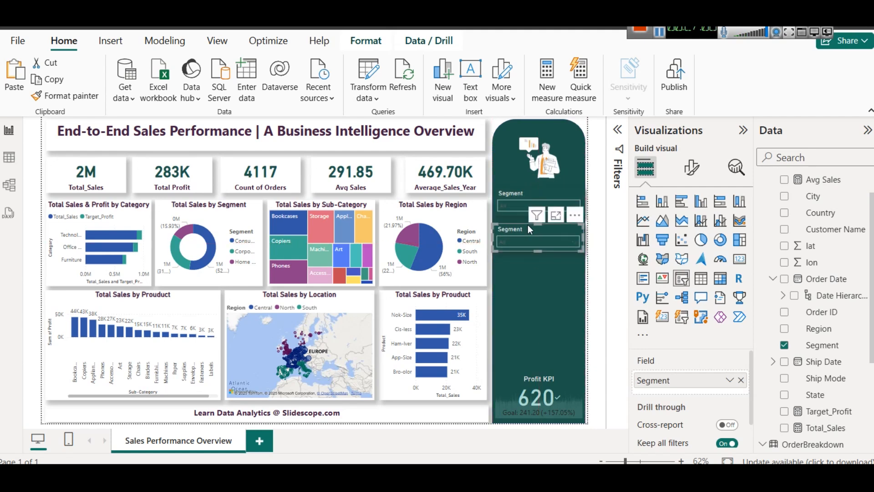
{"action": "left_click", "coordinate": [741, 380]}
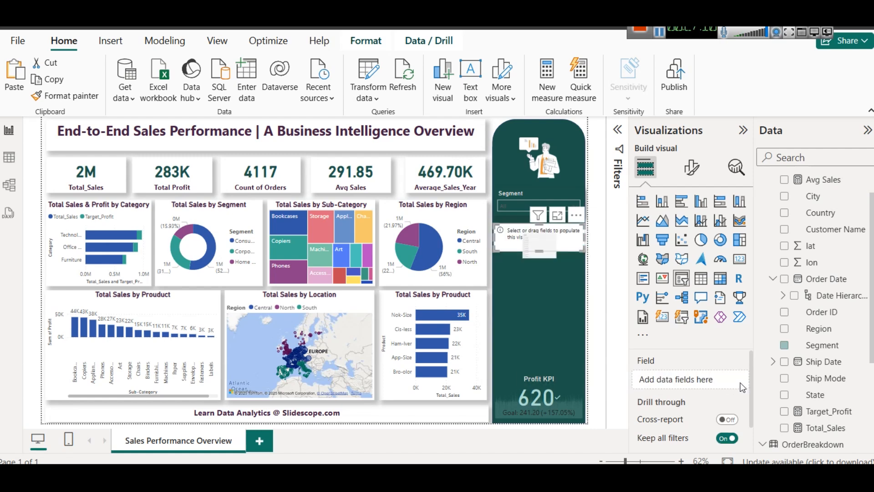
{"action": "left_click_drag", "start_coordinate": [790, 330], "coordinate": [705, 377]}
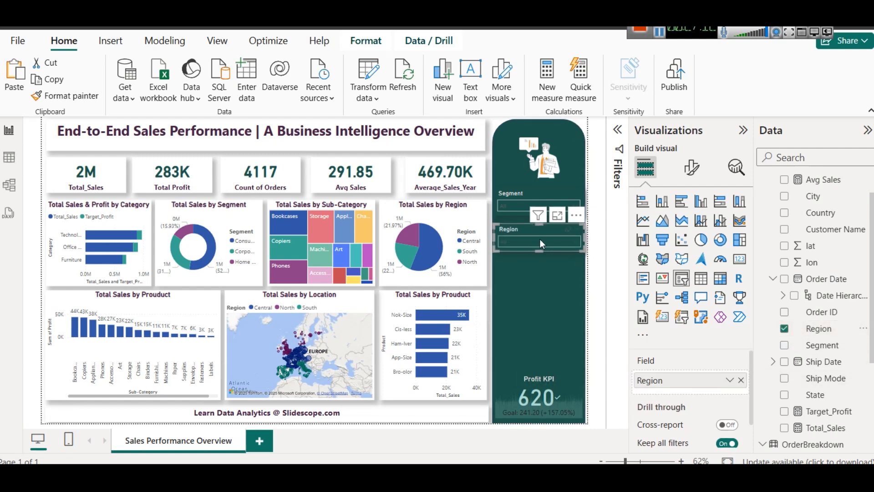
Duplicate the Region slicer, place the copy below it, and replace the copy's field with Country
{"action": "left_click_drag", "start_coordinate": [537, 235], "coordinate": [532, 268]}
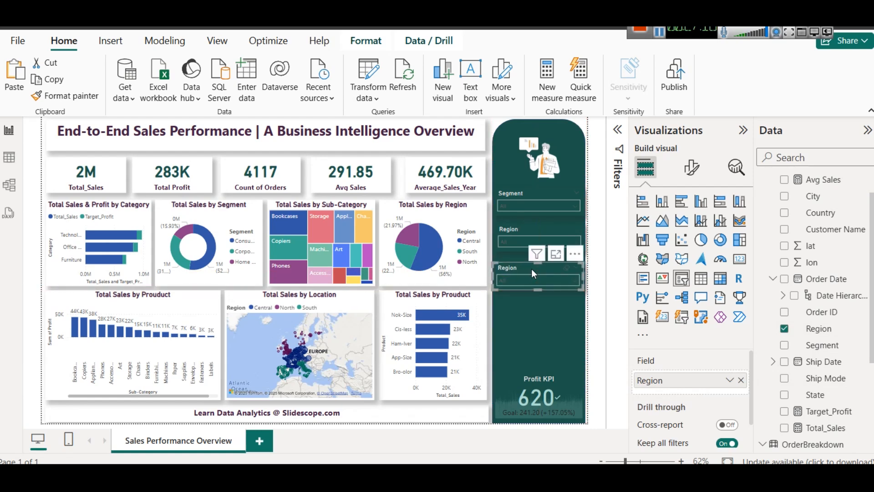
{"action": "left_click", "coordinate": [741, 380]}
{"action": "left_click_drag", "start_coordinate": [819, 212], "coordinate": [684, 376]}
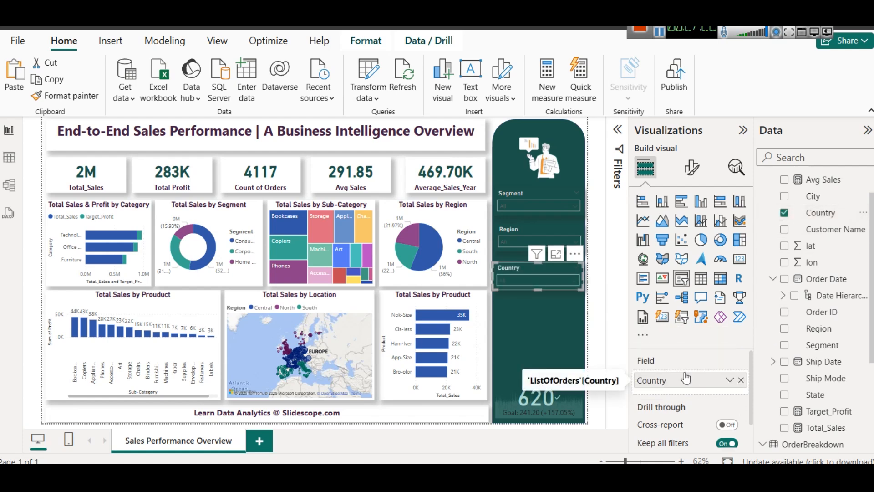
Duplicate the Country slicer, place the copy below it, and replace the copy's field with Category
{"action": "key", "text": "ctrl+c"}
{"action": "key", "text": "ctrl+v"}
{"action": "left_click_drag", "start_coordinate": [507, 266], "coordinate": [502, 298]}
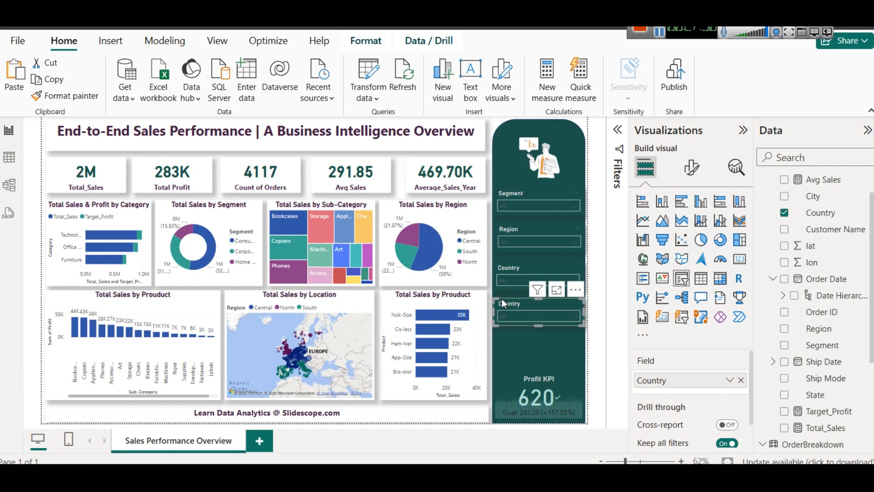
{"action": "left_click", "coordinate": [591, 366]}
{"action": "left_click", "coordinate": [542, 304]}
{"action": "left_click", "coordinate": [741, 379]}
{"action": "scroll", "coordinate": [844, 325], "scroll_direction": "up", "scroll_amount": 1}
{"action": "scroll", "coordinate": [844, 324], "scroll_direction": "down", "scroll_amount": 3}
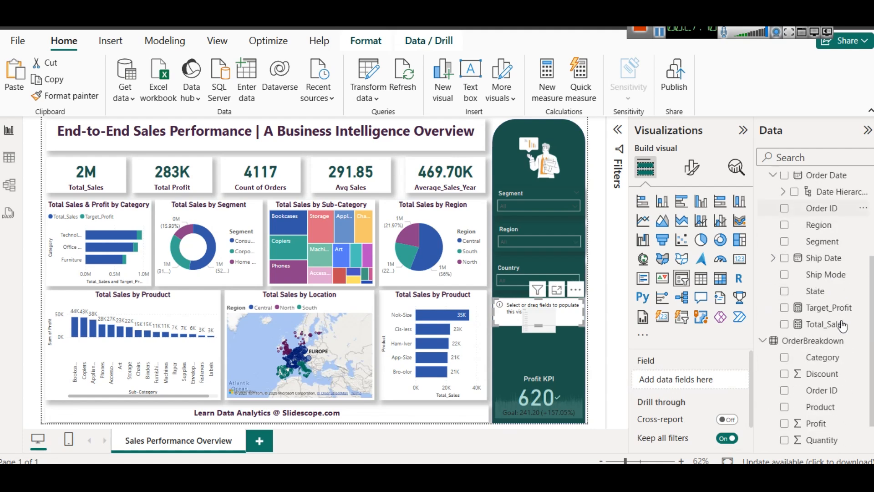
{"action": "left_click_drag", "start_coordinate": [812, 359], "coordinate": [694, 382]}
{"action": "left_click", "coordinate": [495, 133]}
{"action": "left_click", "coordinate": [397, 160]}
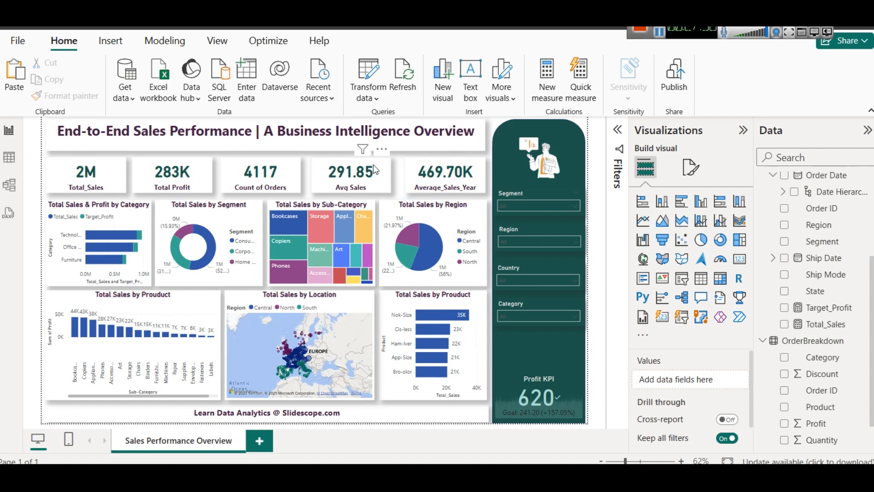
Try adding Total_Sales to the Y-axis of the sub-category profit column chart and inspect the comparison in focus mode
{"action": "left_click", "coordinate": [218, 394]}
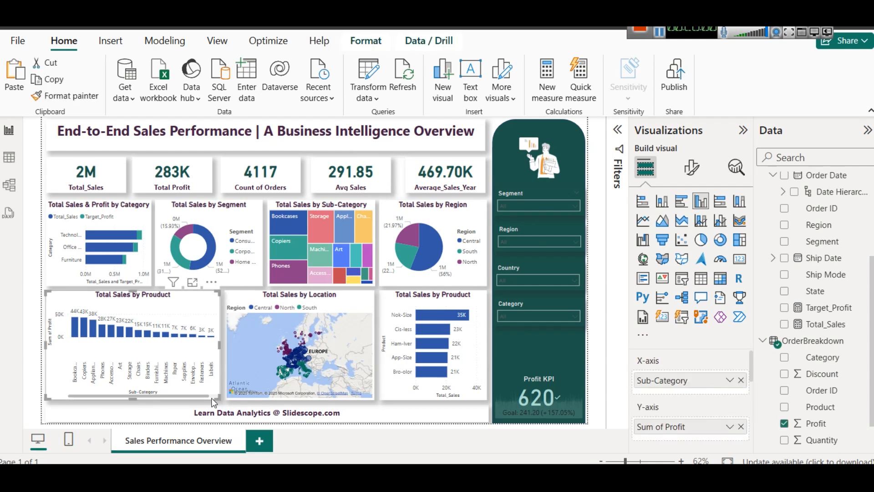
{"action": "left_click", "coordinate": [213, 397]}
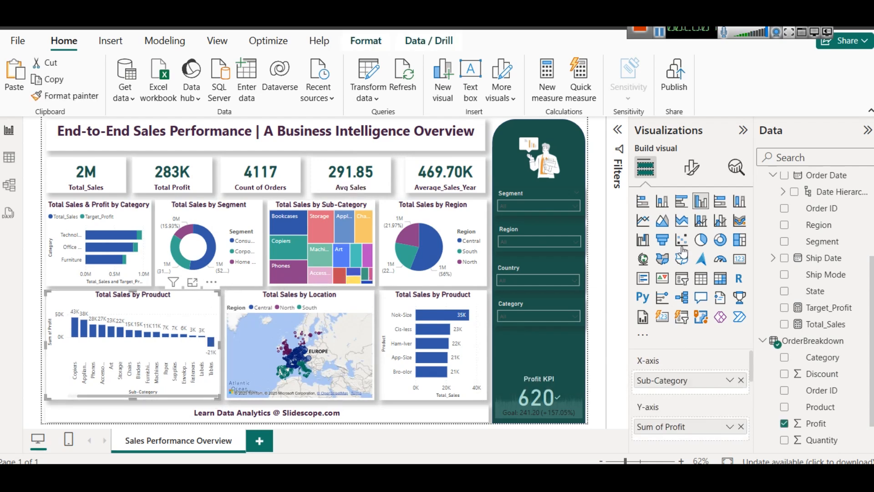
{"action": "scroll", "coordinate": [687, 386], "scroll_direction": "down", "scroll_amount": 3}
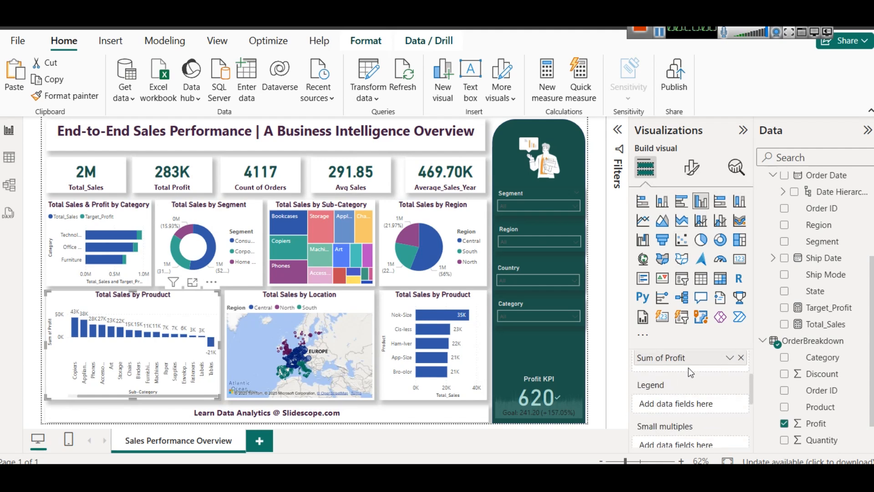
{"action": "left_click_drag", "start_coordinate": [819, 325], "coordinate": [703, 368]}
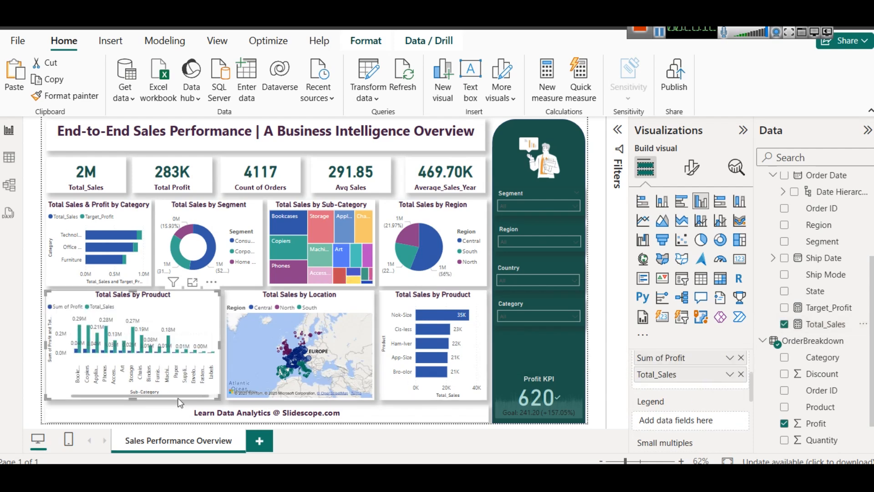
{"action": "left_click_drag", "start_coordinate": [178, 397], "coordinate": [201, 395]}
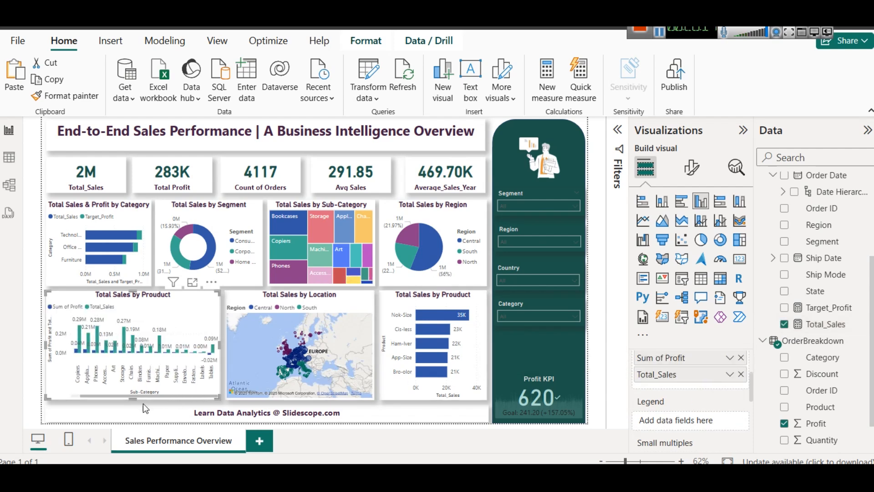
{"action": "left_click", "coordinate": [193, 282]}
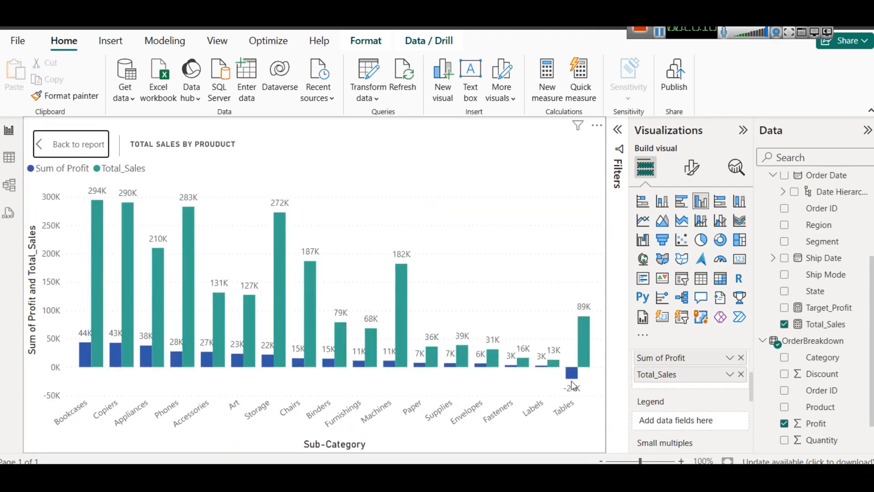
{"action": "left_click", "coordinate": [74, 149]}
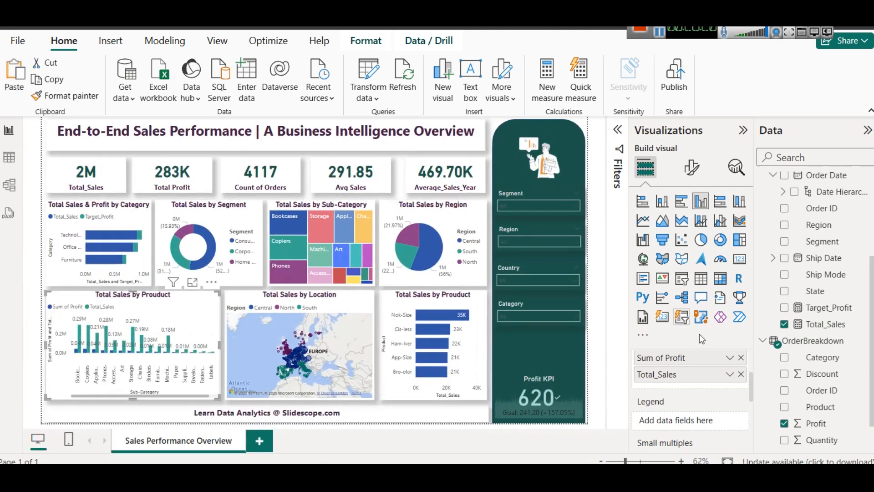
Undo the removal of Sum of Profit and take Total_Sales off the sub-category column chart's Y-axis instead
{"action": "left_click", "coordinate": [741, 357]}
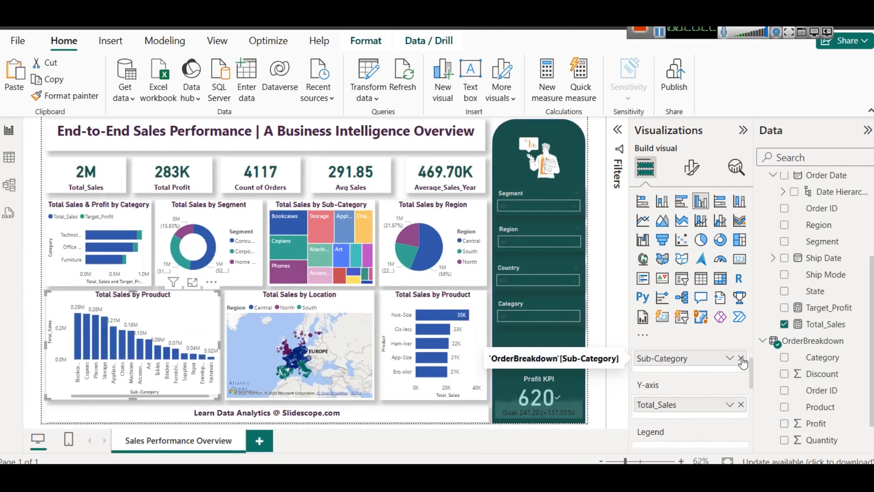
{"action": "key", "text": "ctrl+z"}
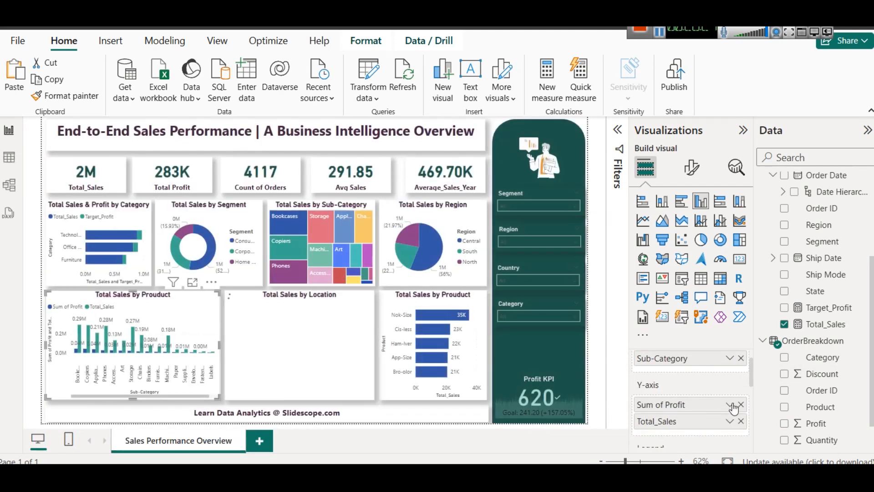
{"action": "left_click", "coordinate": [741, 421]}
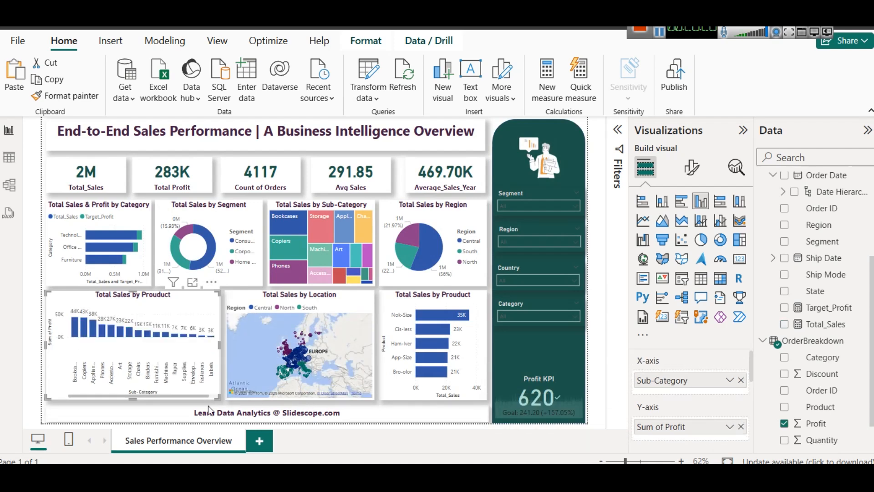
Replace "Sales" with "Profit" in the title of the sub-category profit column chart, keeping the chart in its original position
{"action": "left_click_drag", "start_coordinate": [159, 397], "coordinate": [178, 398]}
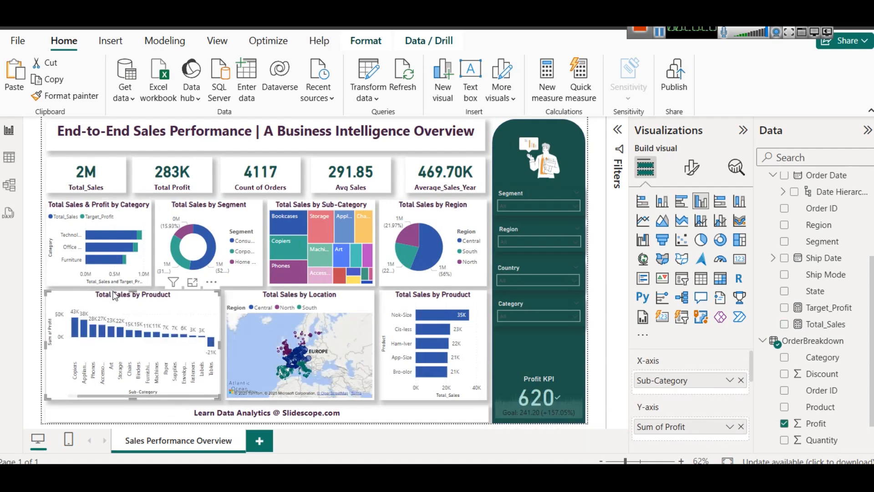
{"action": "left_click", "coordinate": [696, 172]}
{"action": "left_click", "coordinate": [690, 228]}
{"action": "left_click", "coordinate": [653, 291]}
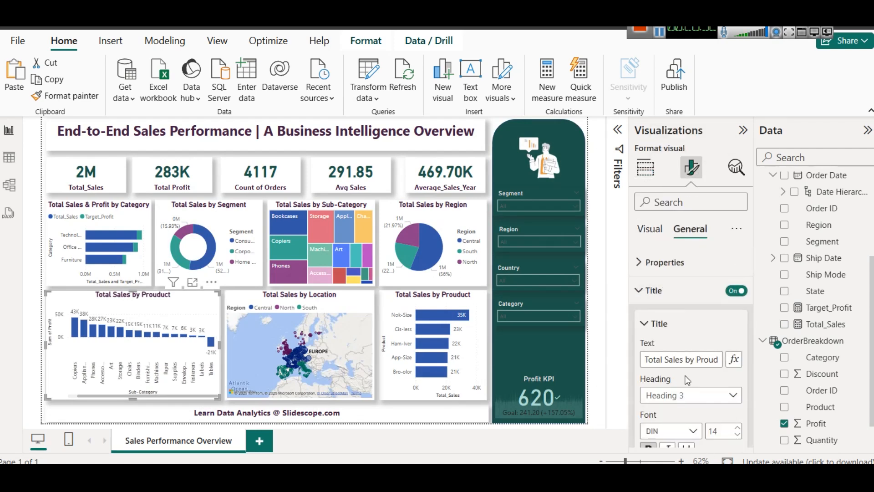
{"action": "double_click", "coordinate": [675, 359]}
{"action": "type", "text": "Profit"}
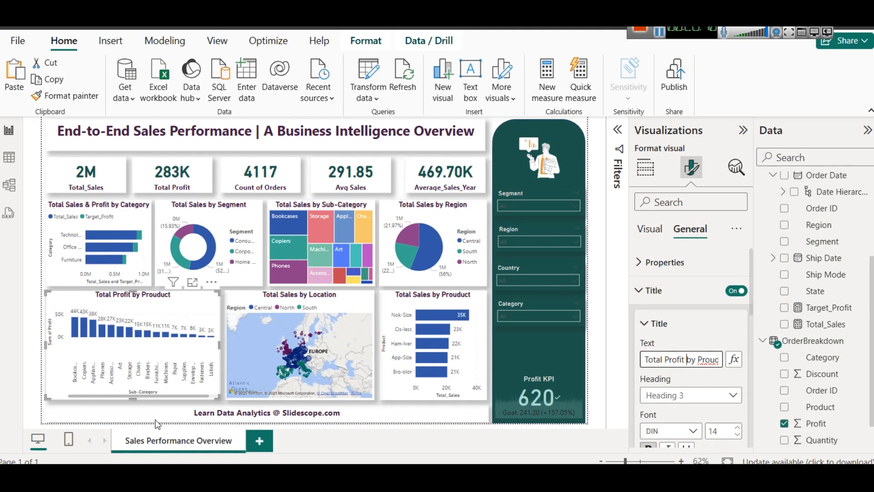
{"action": "left_click_drag", "start_coordinate": [148, 394], "coordinate": [155, 394]}
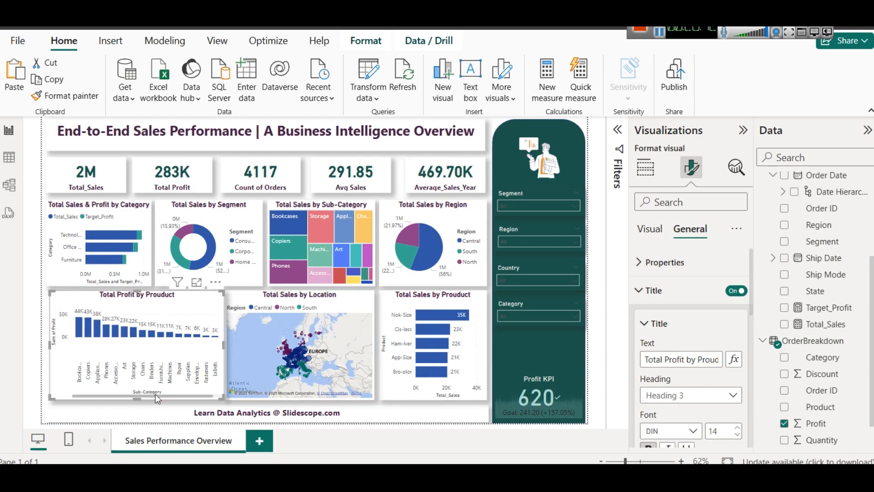
{"action": "key", "text": "ctrl+z"}
{"action": "left_click_drag", "start_coordinate": [179, 395], "coordinate": [190, 396]}
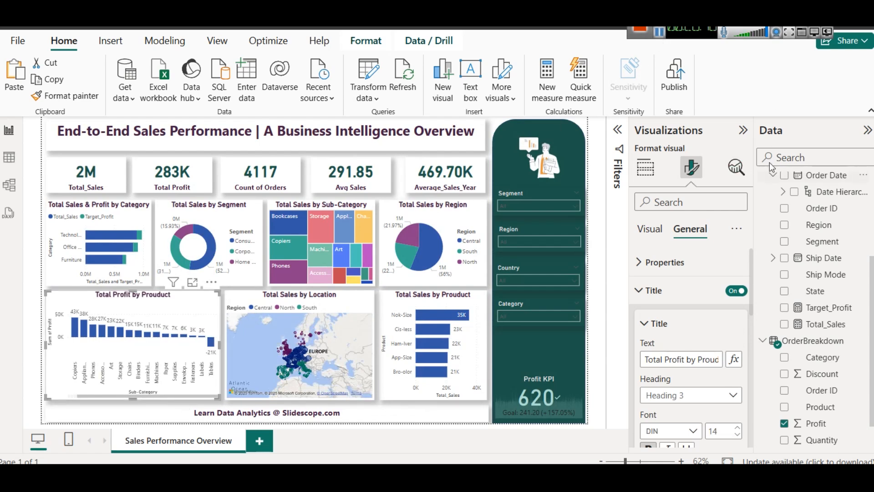
Collapse the Visualizations and Data panes and the ribbon, and deselect the chart to give the report canvas more room
{"action": "left_click", "coordinate": [742, 132]}
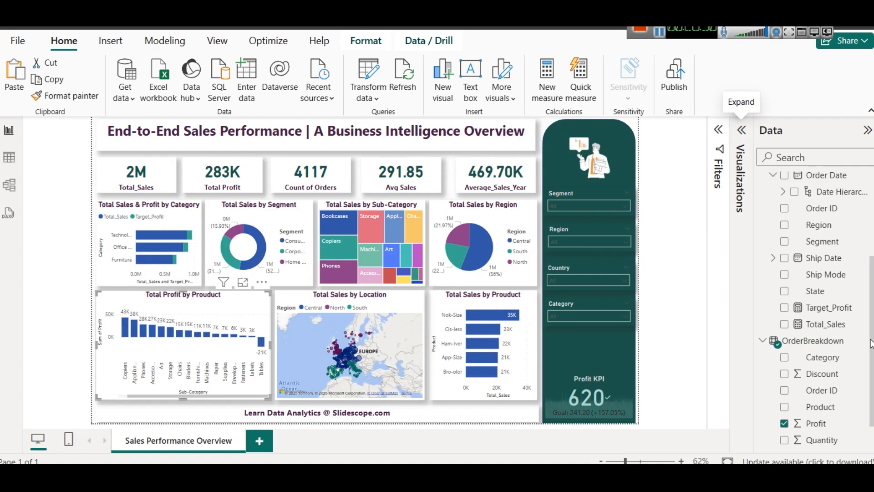
{"action": "scroll", "coordinate": [814, 324], "scroll_direction": "up", "scroll_amount": 3}
{"action": "scroll", "coordinate": [815, 324], "scroll_direction": "down", "scroll_amount": 5}
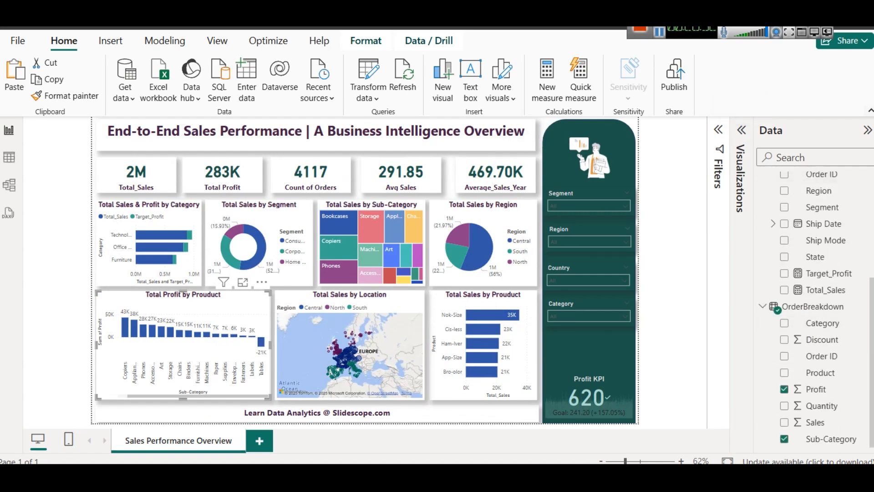
{"action": "left_click", "coordinate": [867, 131]}
{"action": "left_click", "coordinate": [870, 111]}
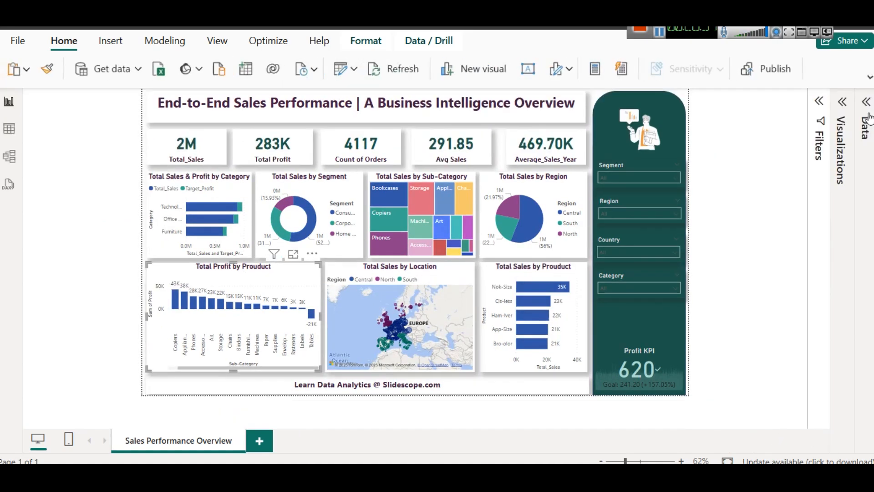
{"action": "left_click", "coordinate": [760, 214]}
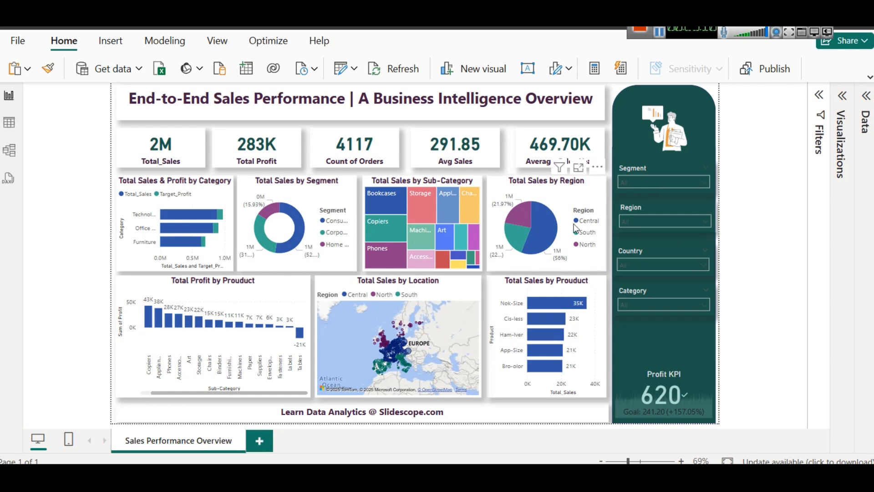
{"action": "mouse_move", "coordinate": [684, 231]}
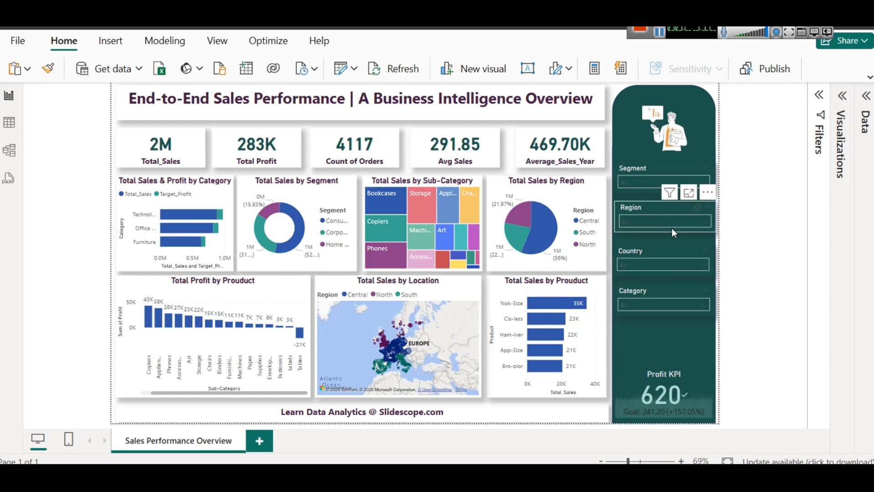